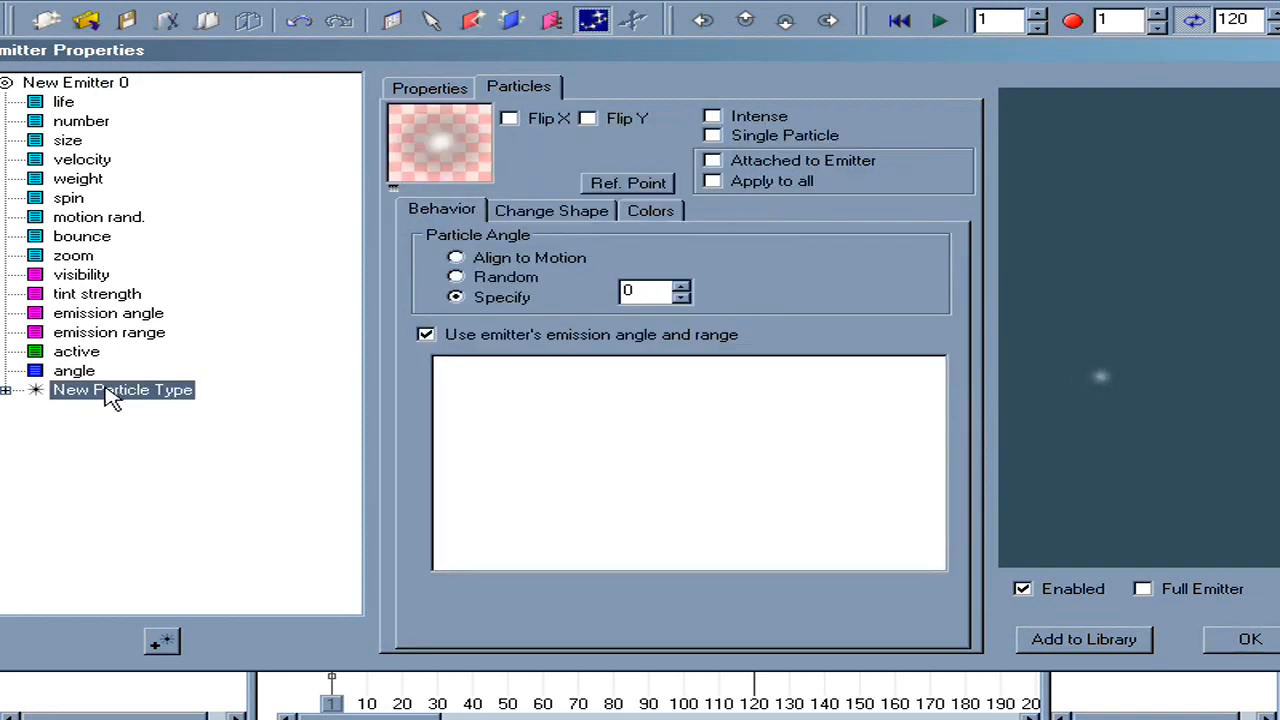
Step: Rename the new particle type to "flame"
click(115, 392)
text(f)
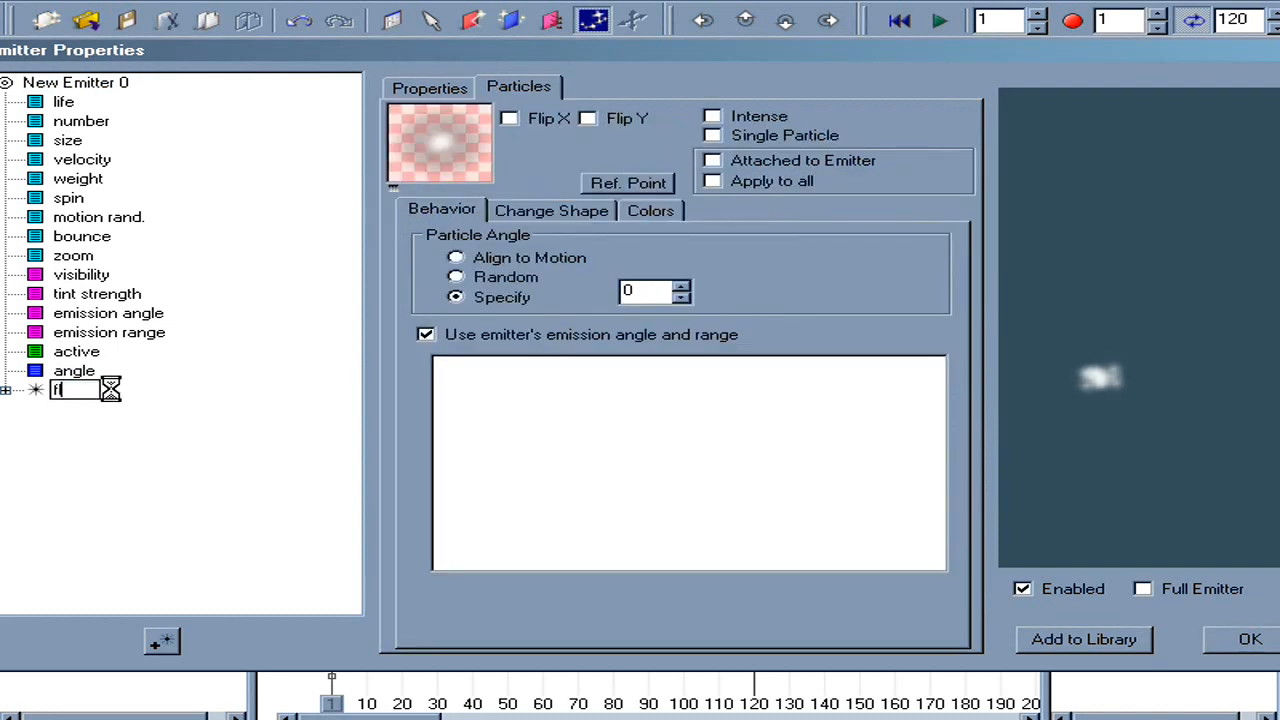
text(lame)
key(Return)
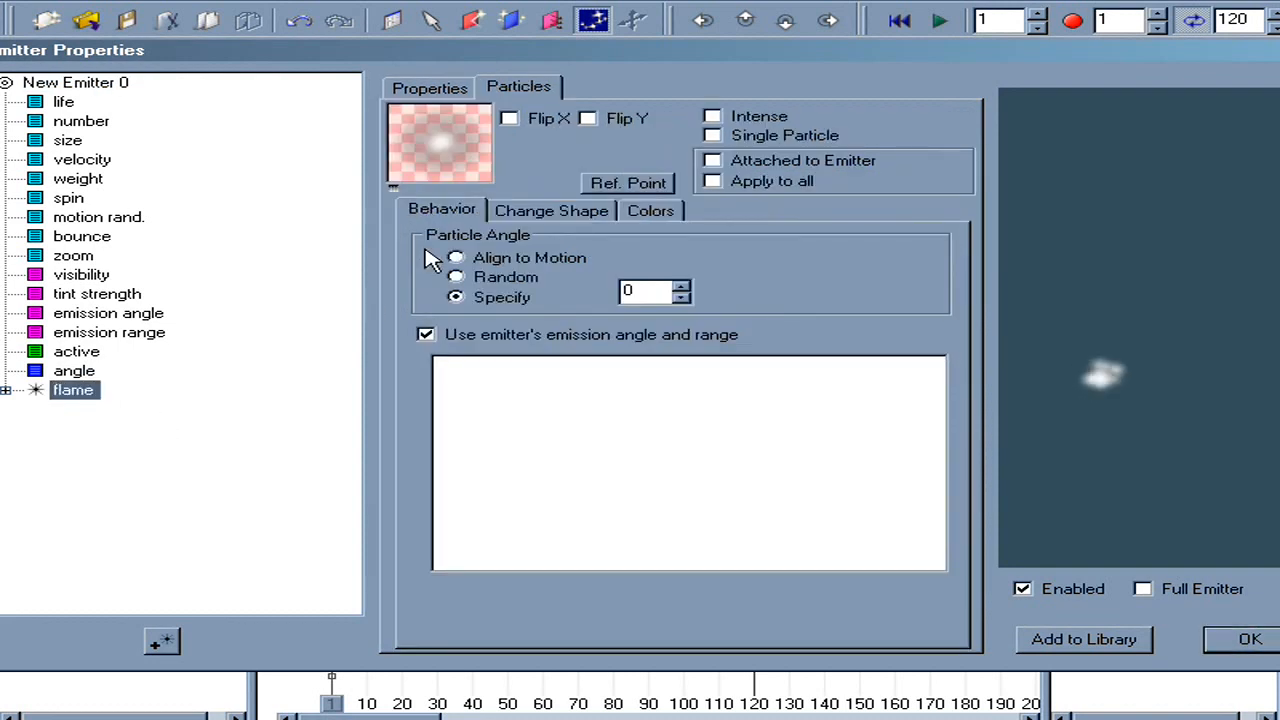
Step: Give the flame particles a random angle and enable Intense with Preserve Color
click(464, 277)
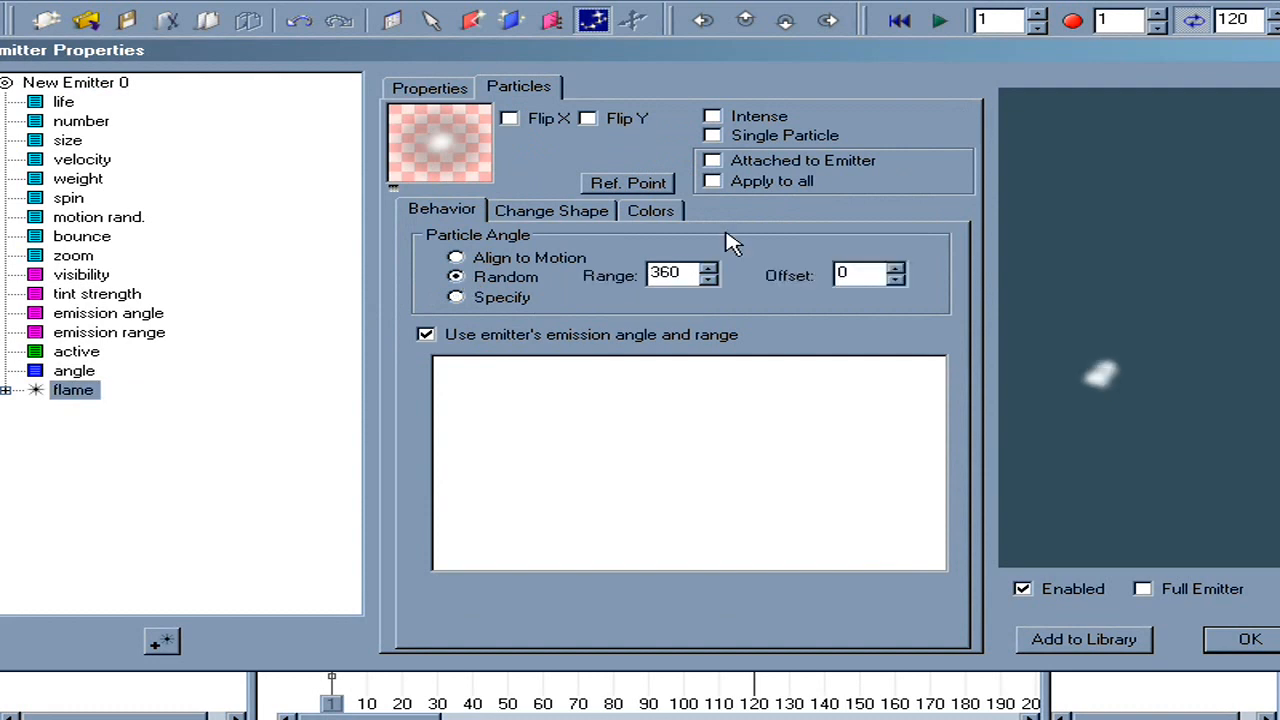
click(771, 119)
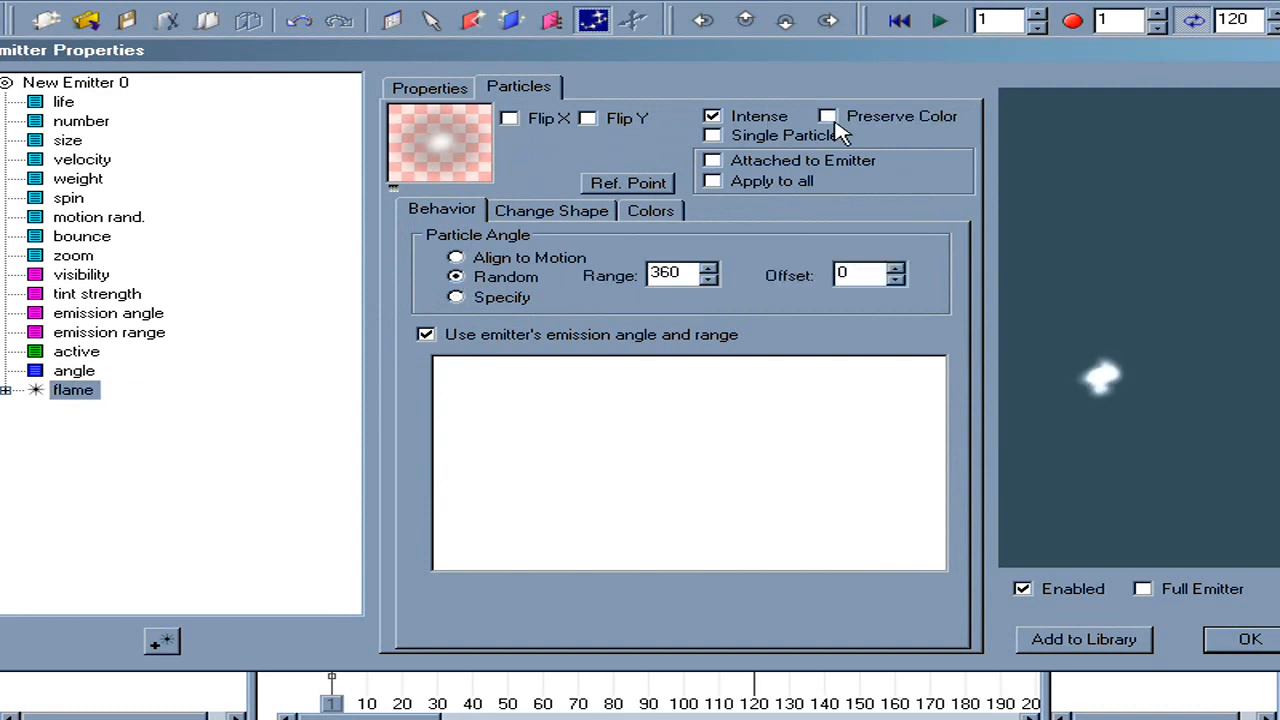
Step: Make curlySmokeA1 the active particle shape, with its frame animation off and a random start frame
click(535, 214)
drag(707, 295, 728, 490)
click(548, 531)
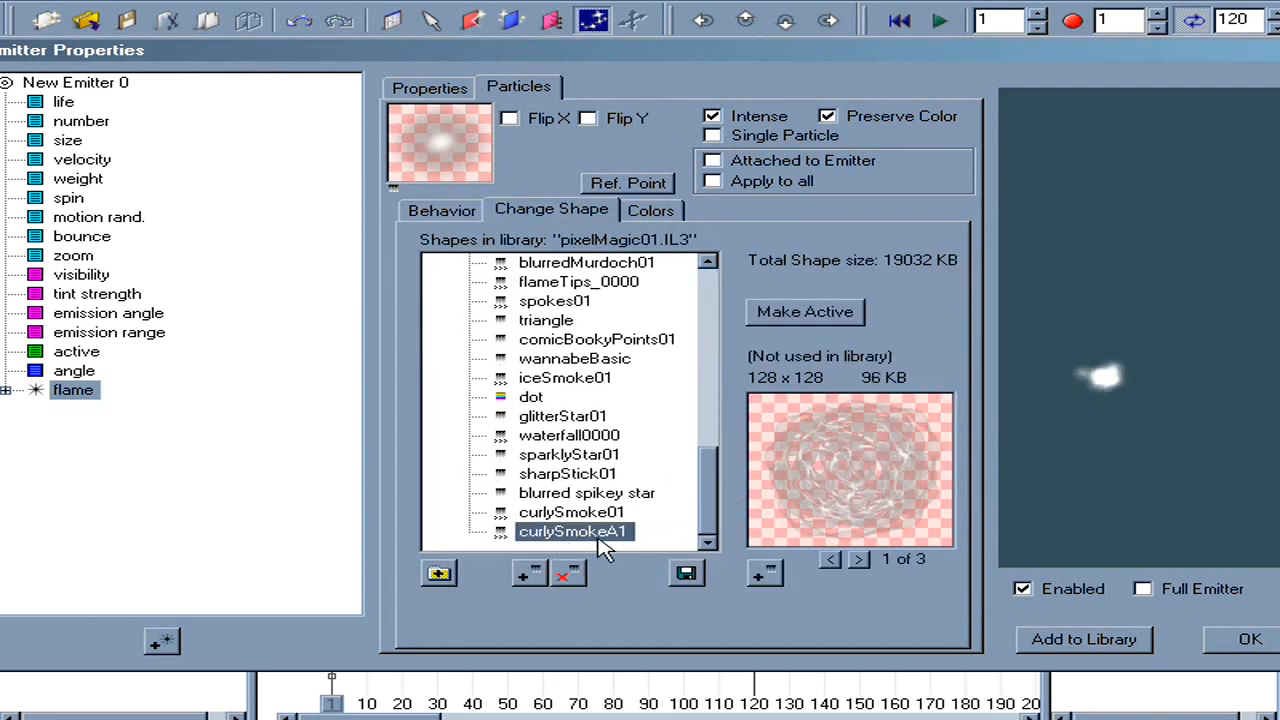
click(851, 313)
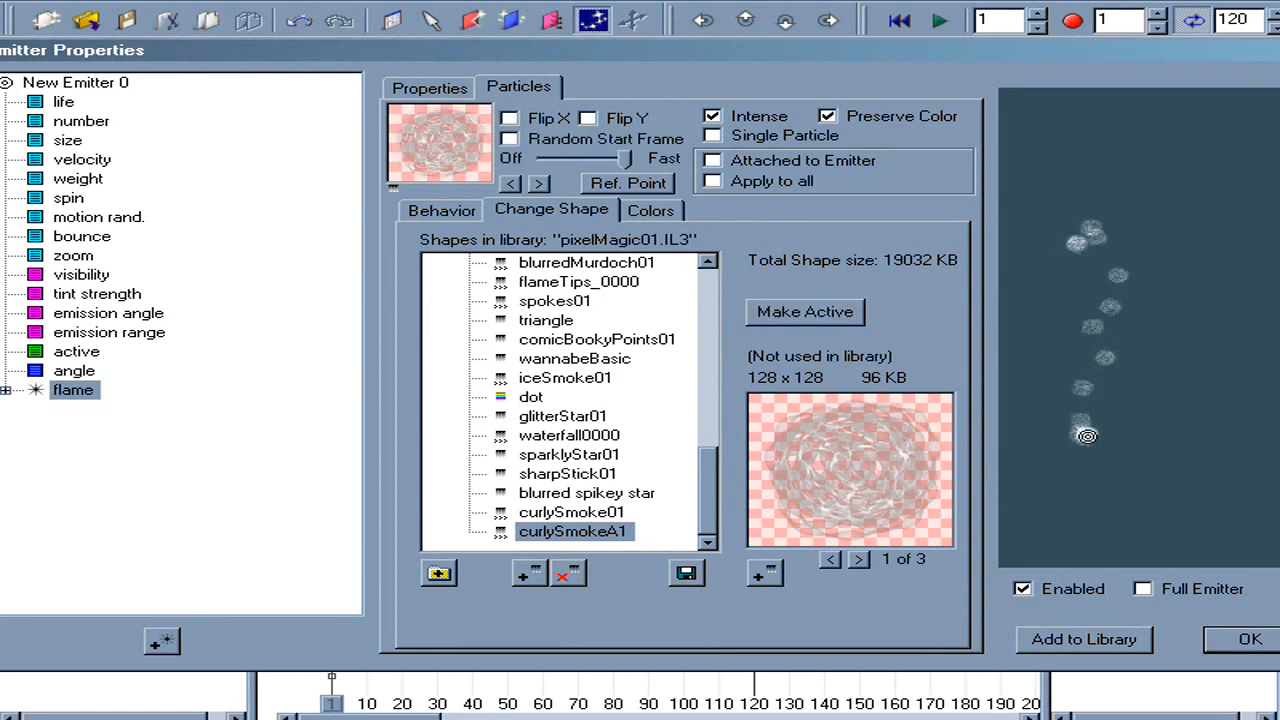
drag(624, 158, 540, 160)
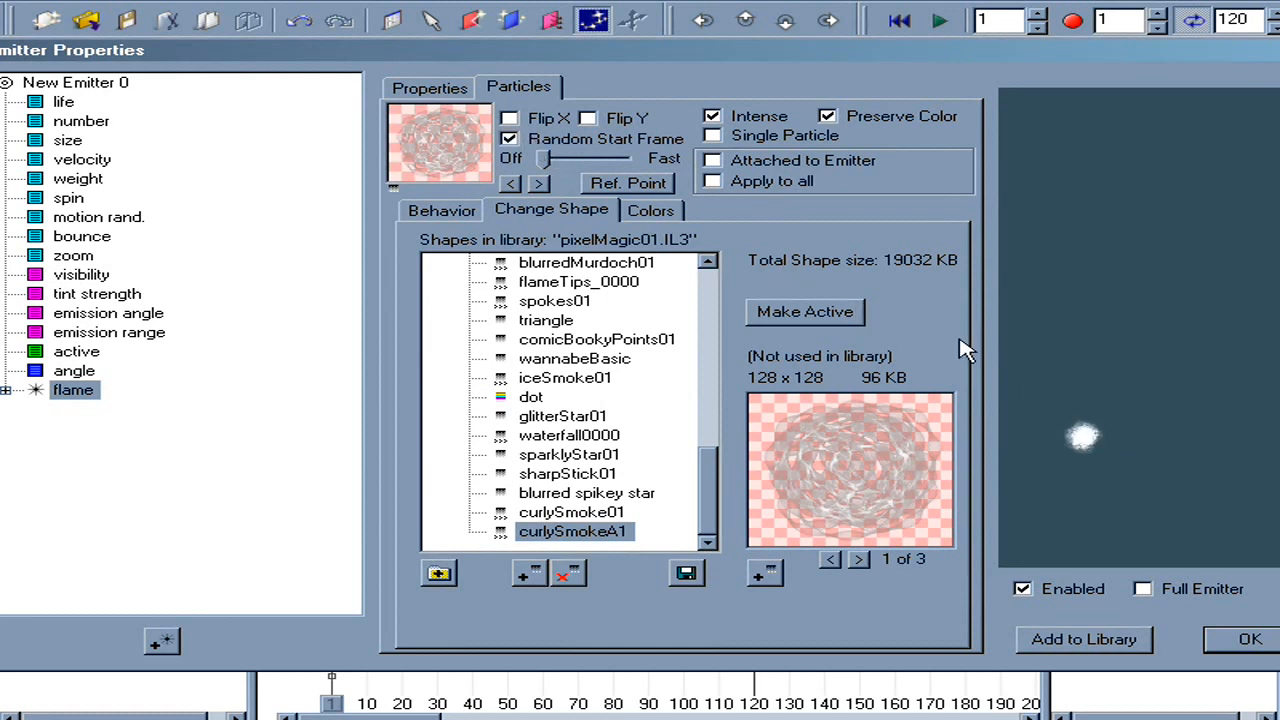
Step: Set the flame particle's number to 22 and its size to 50 from frame 1
double_click(38, 389)
click(95, 200)
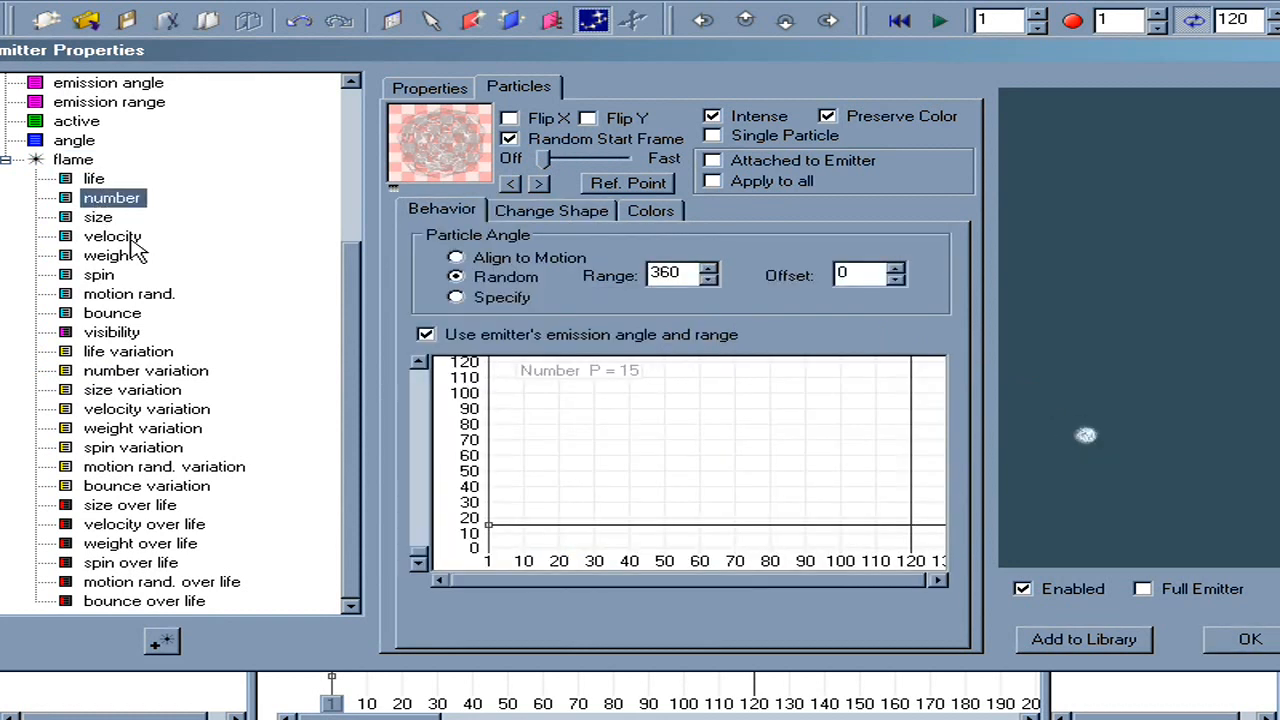
drag(490, 532, 487, 515)
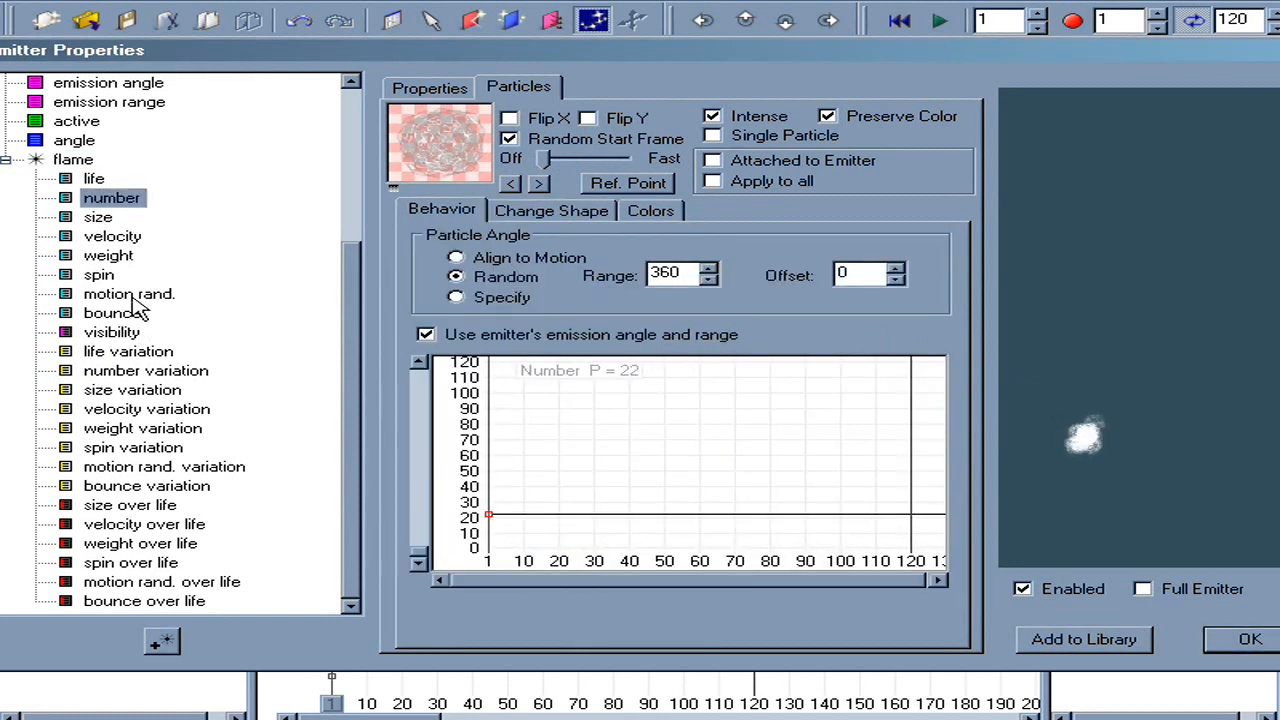
click(99, 218)
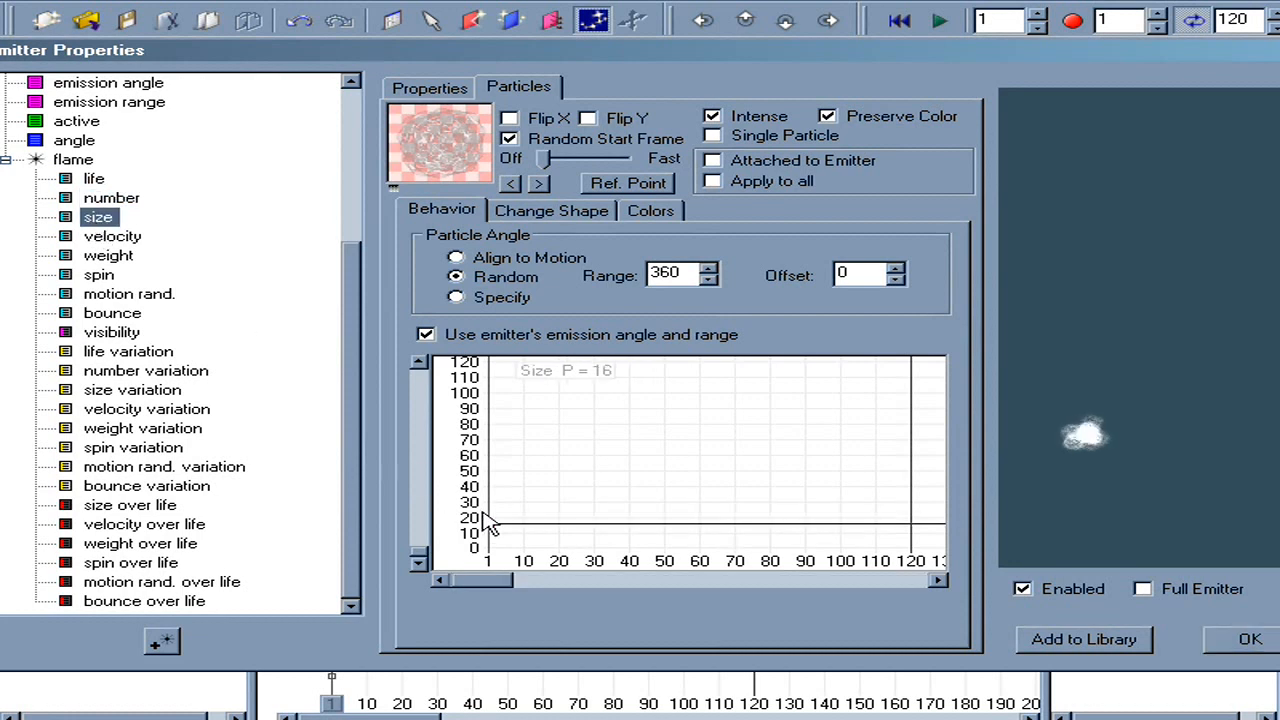
drag(489, 526, 458, 470)
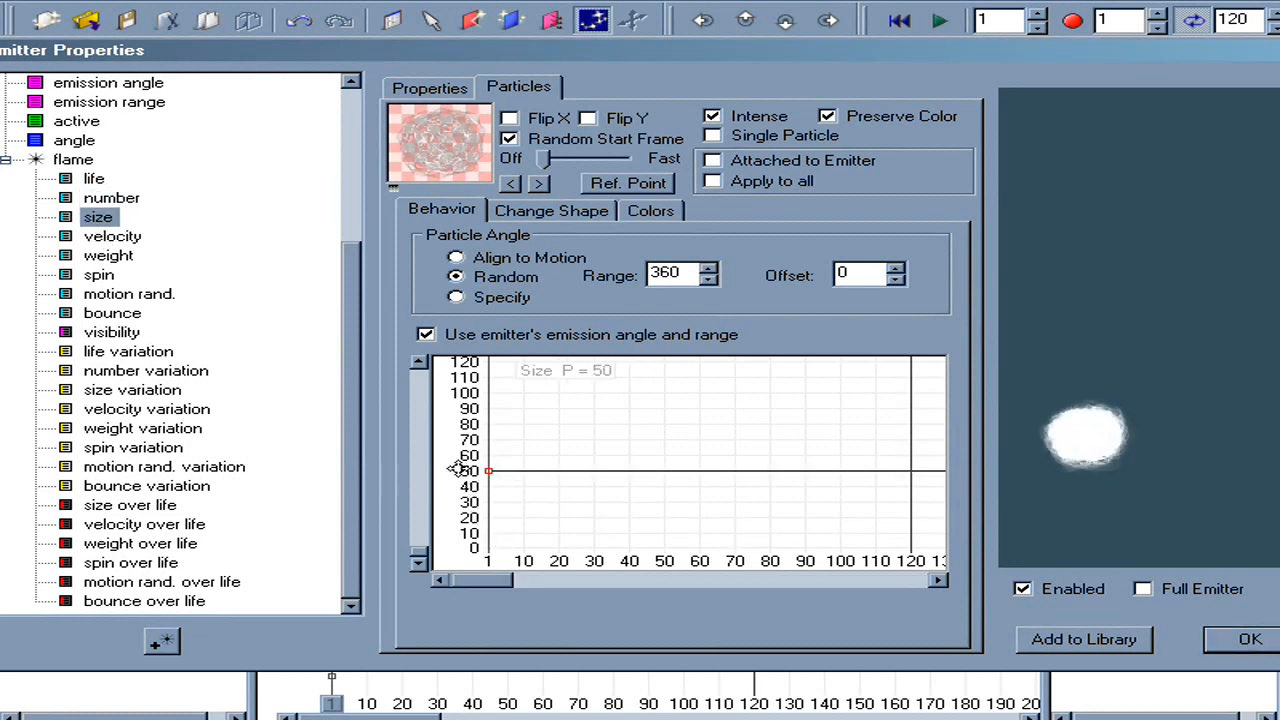
Step: Set the flame's velocity to 0 and its weight to -17, moving the emitter lower in the preview
click(115, 238)
drag(489, 529, 492, 557)
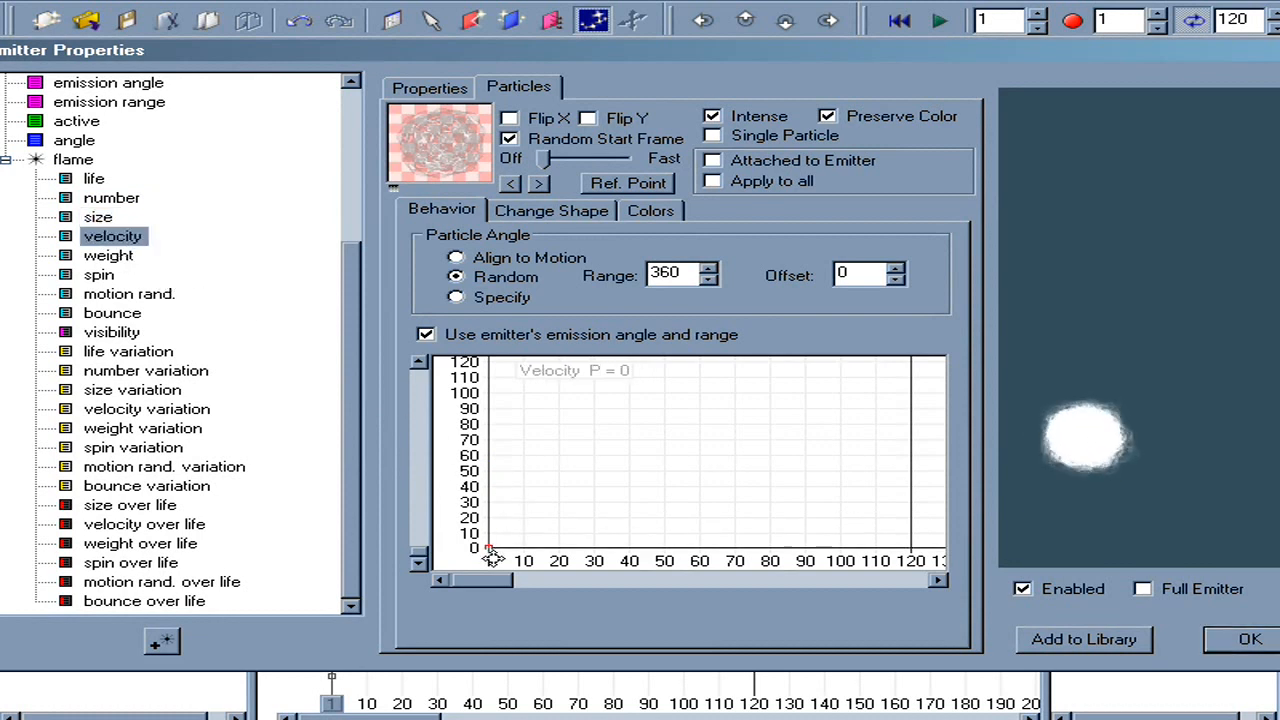
drag(1127, 229, 1105, 521)
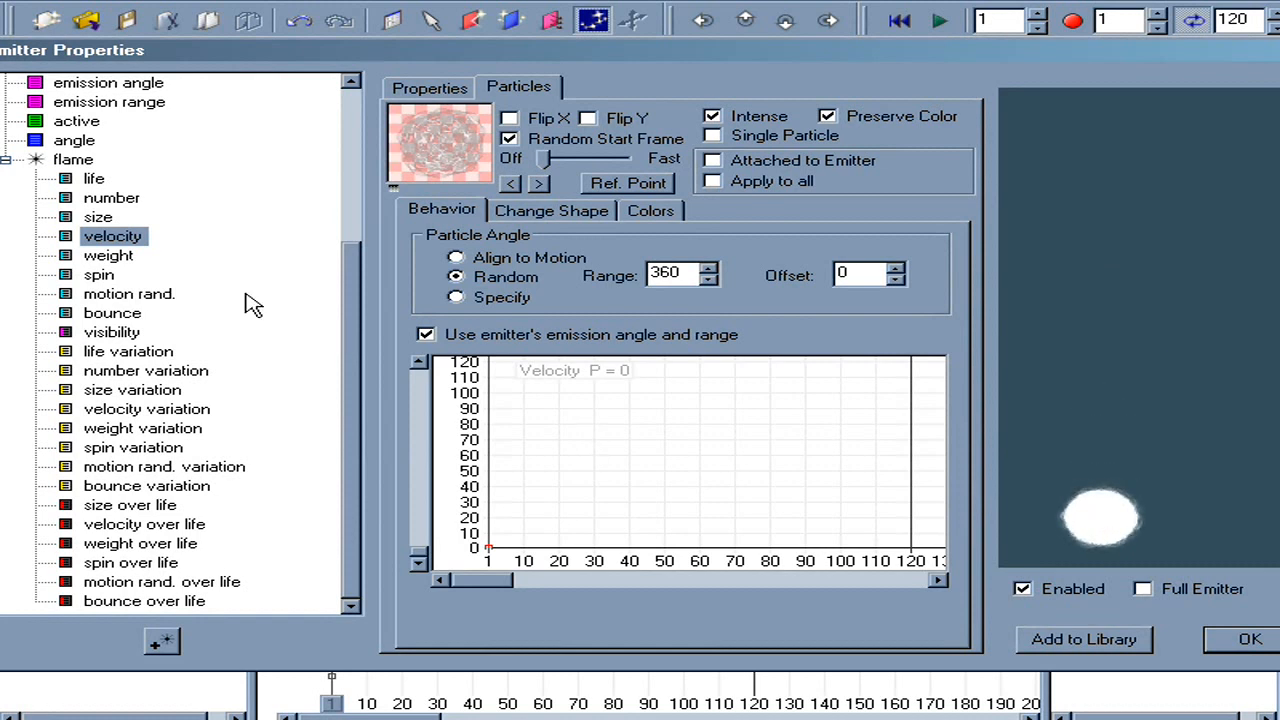
click(102, 254)
drag(491, 551, 475, 542)
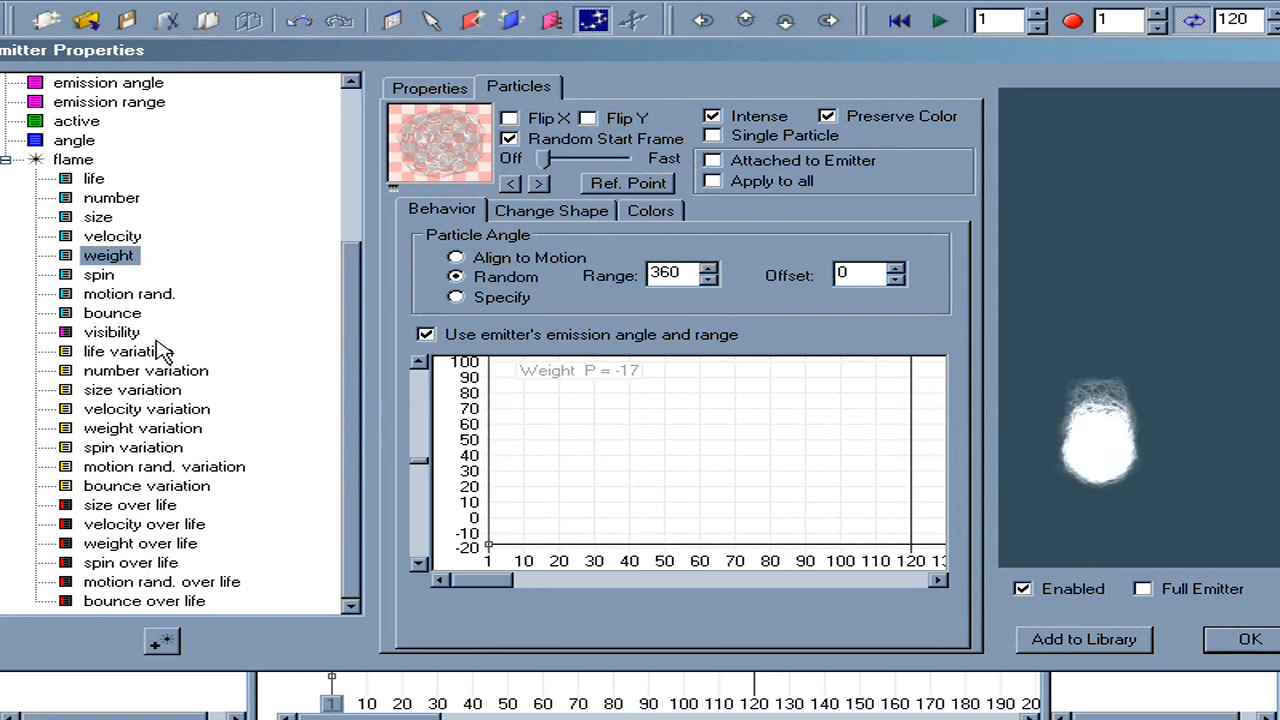
Step: Raise the flame's life variation and set its size variation to 20
click(116, 353)
drag(492, 555, 490, 517)
click(117, 372)
click(165, 391)
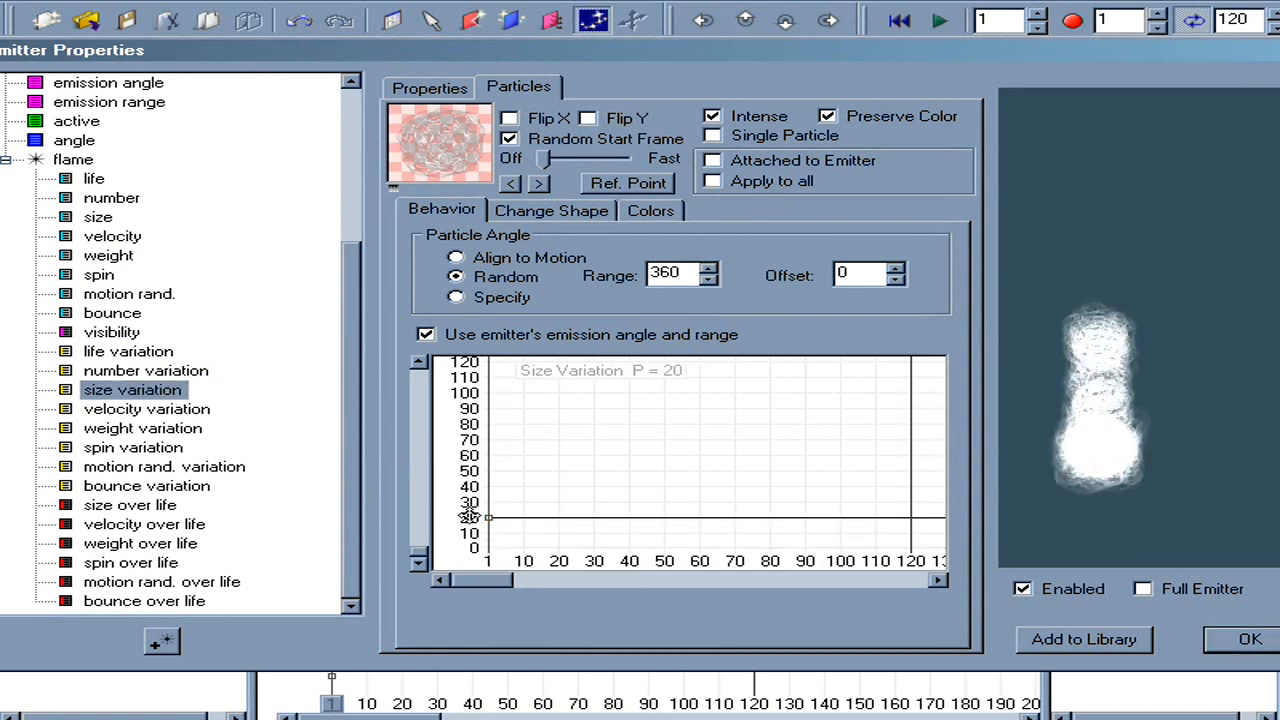
Step: Set the flame's velocity variation to 12, weight variation to 18 and spin variation to 48
click(155, 411)
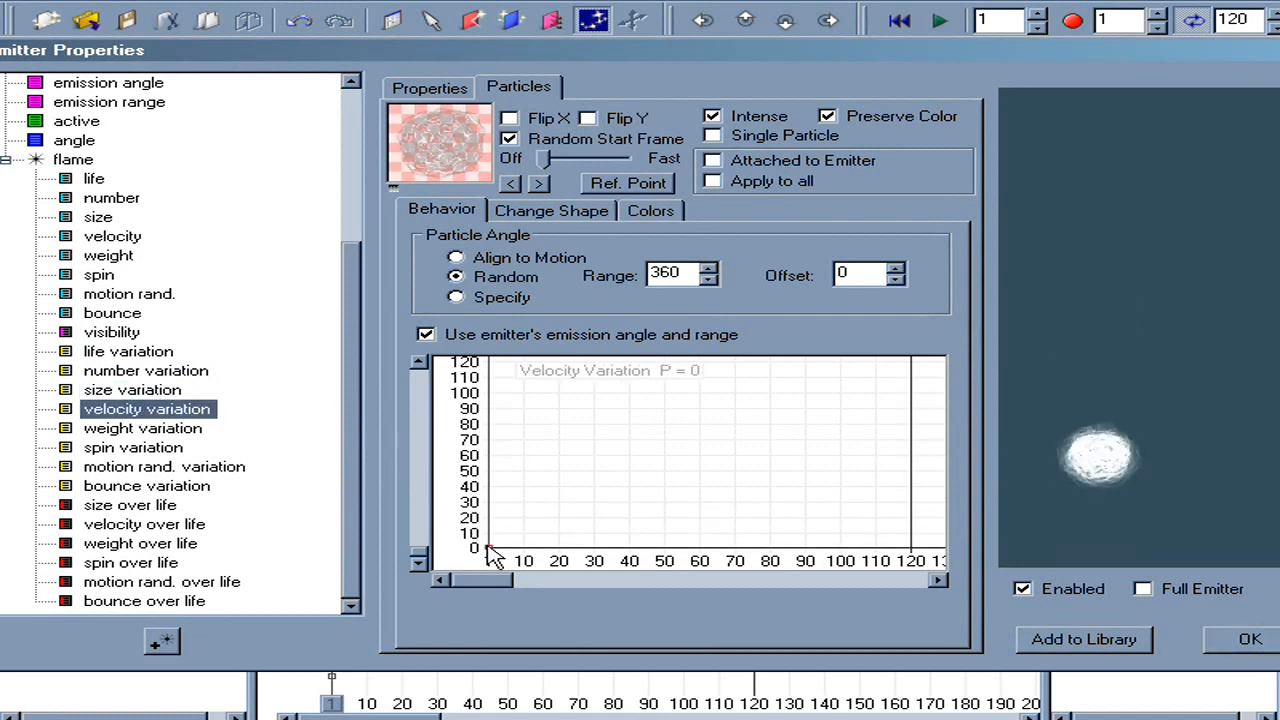
drag(490, 550, 482, 528)
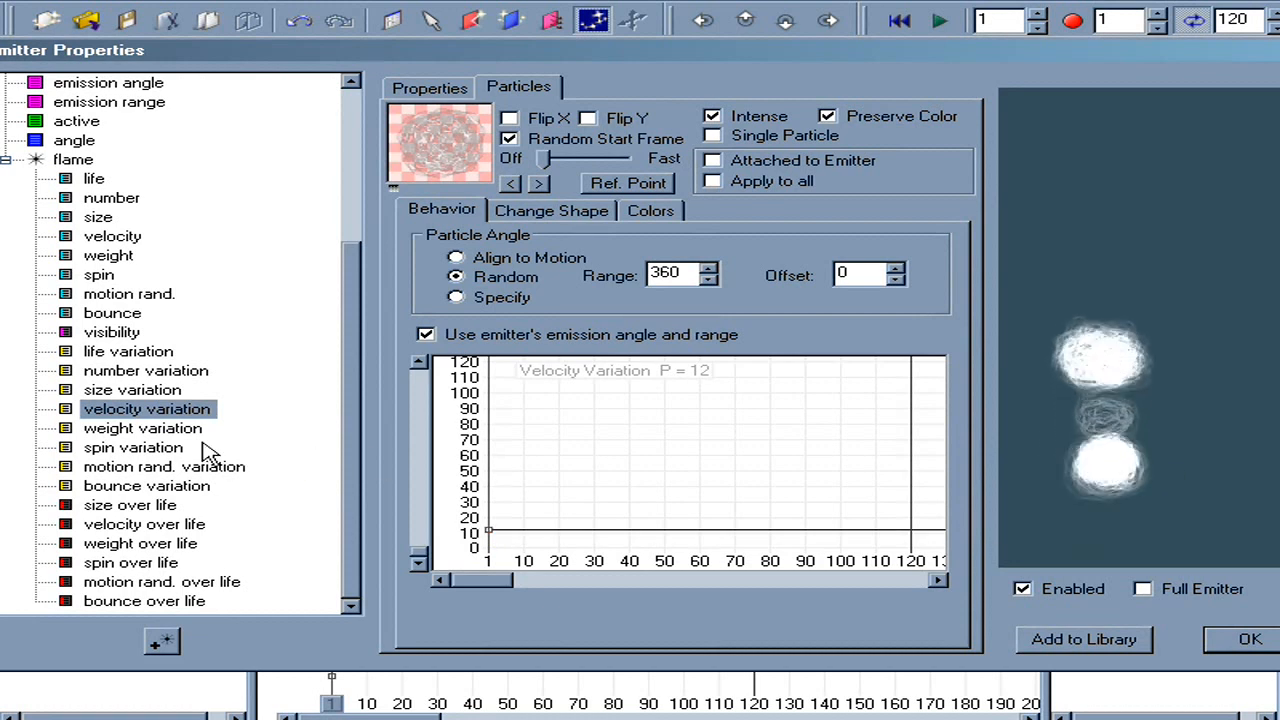
click(162, 430)
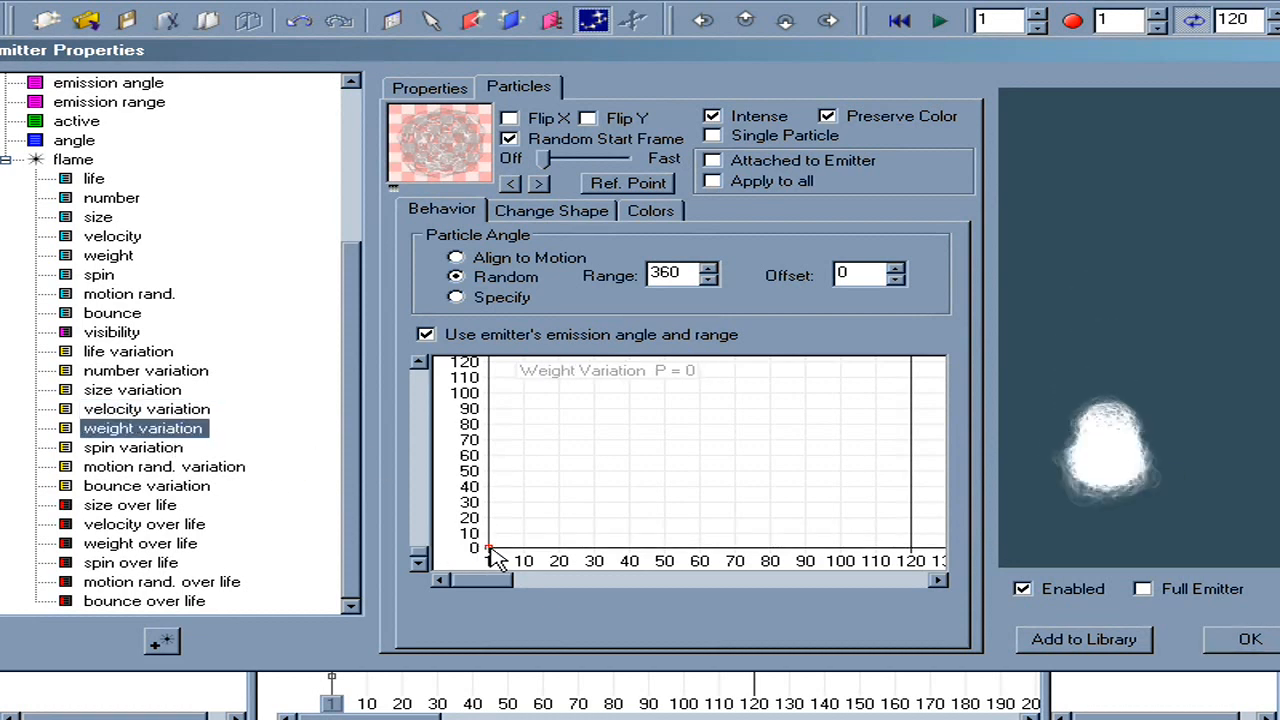
drag(490, 550, 466, 518)
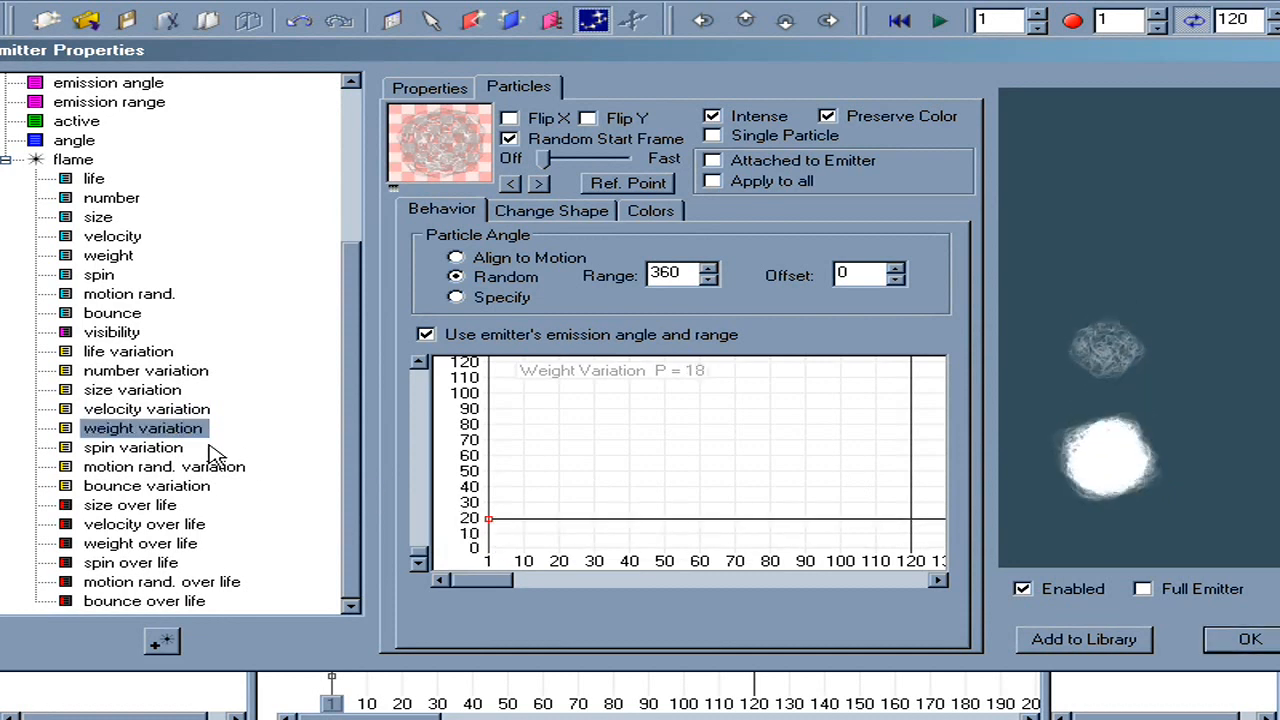
click(176, 449)
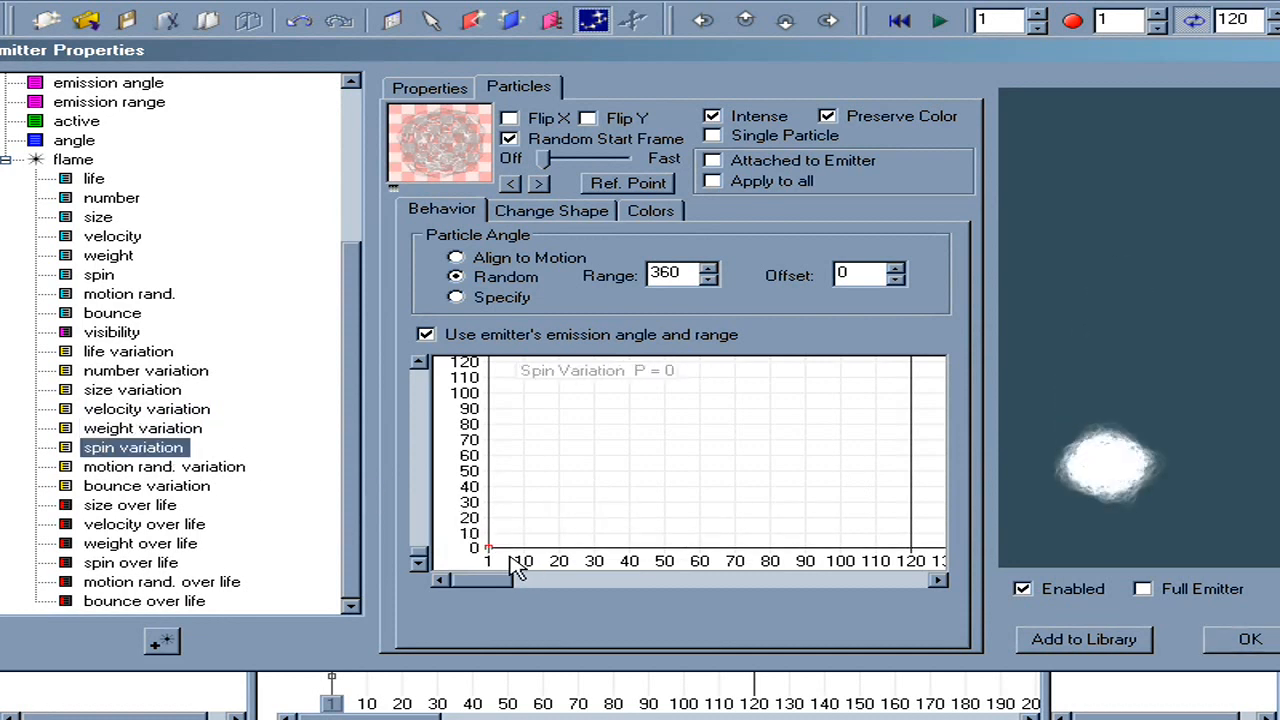
drag(490, 548, 476, 474)
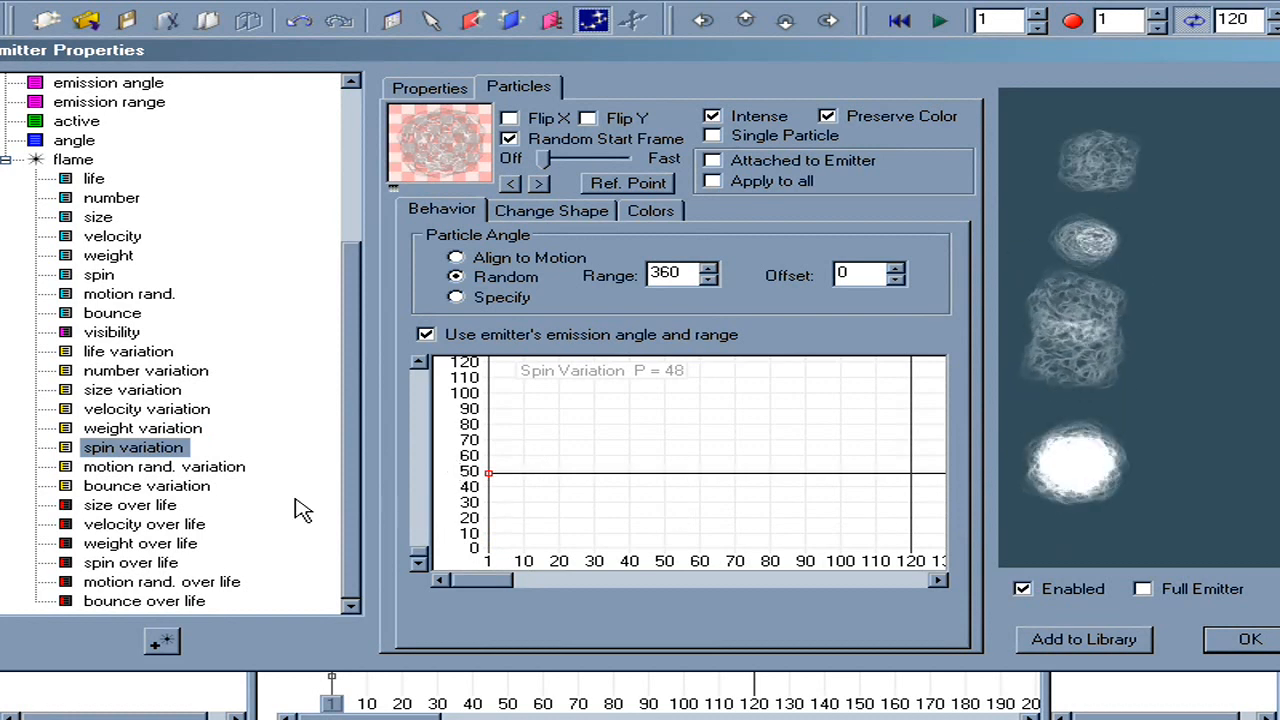
Step: Shape the size-over-life curve with a smooth peak of about 175% near 0.75, curving down to 0% at 1.0
click(121, 506)
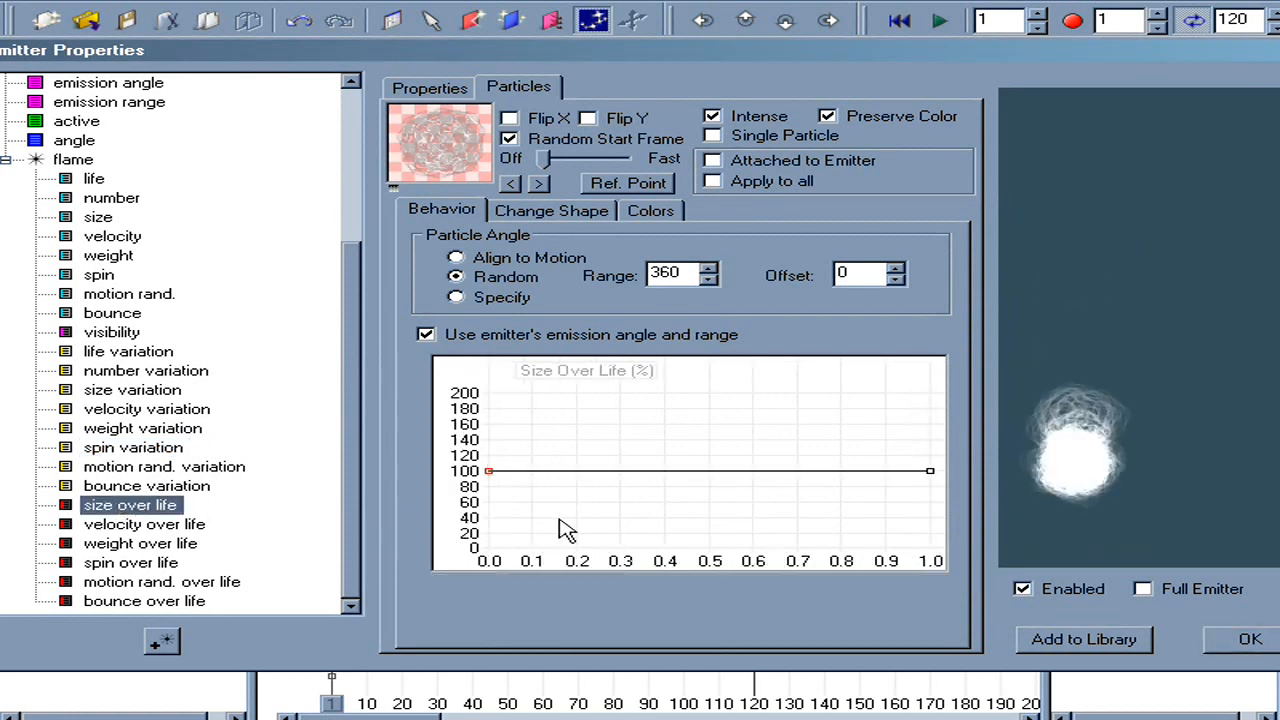
drag(808, 472, 817, 411)
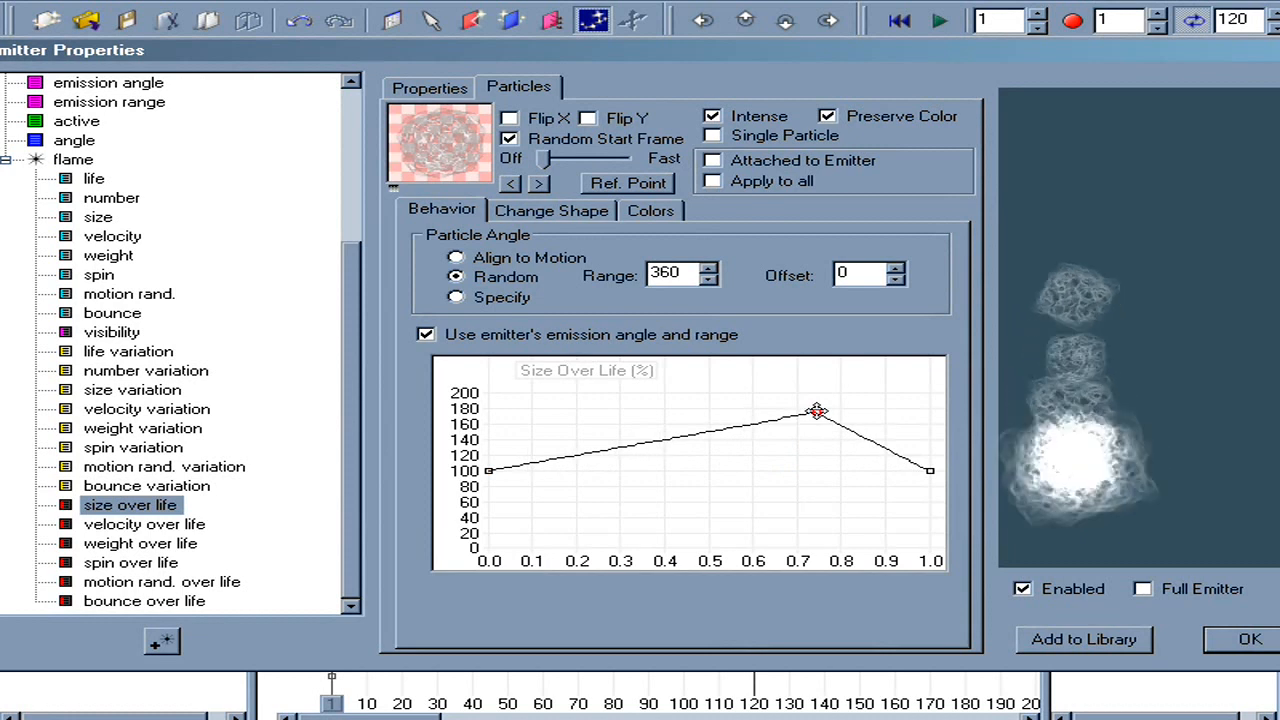
right_click(817, 412)
drag(930, 475, 955, 549)
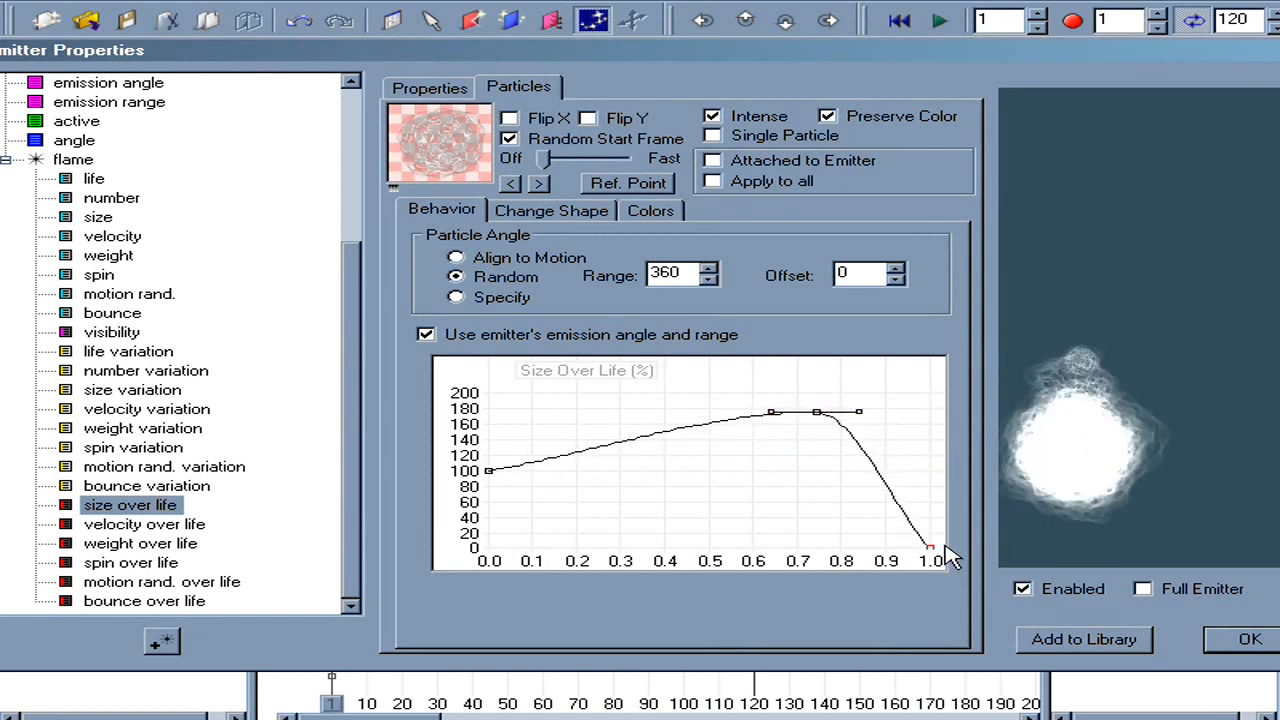
right_click(929, 549)
drag(887, 546, 908, 461)
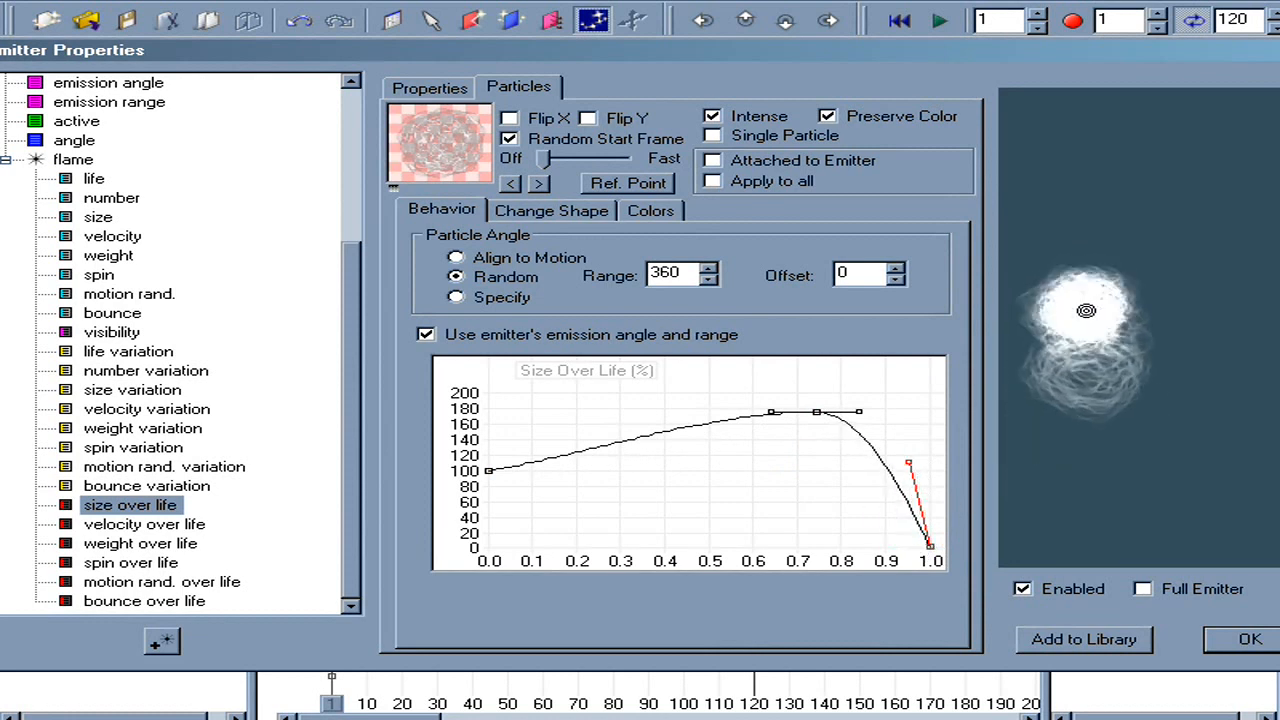
Step: Add a smooth peak of about 175% near 0.75 to the velocity-over-life curve
click(194, 529)
drag(818, 471, 817, 412)
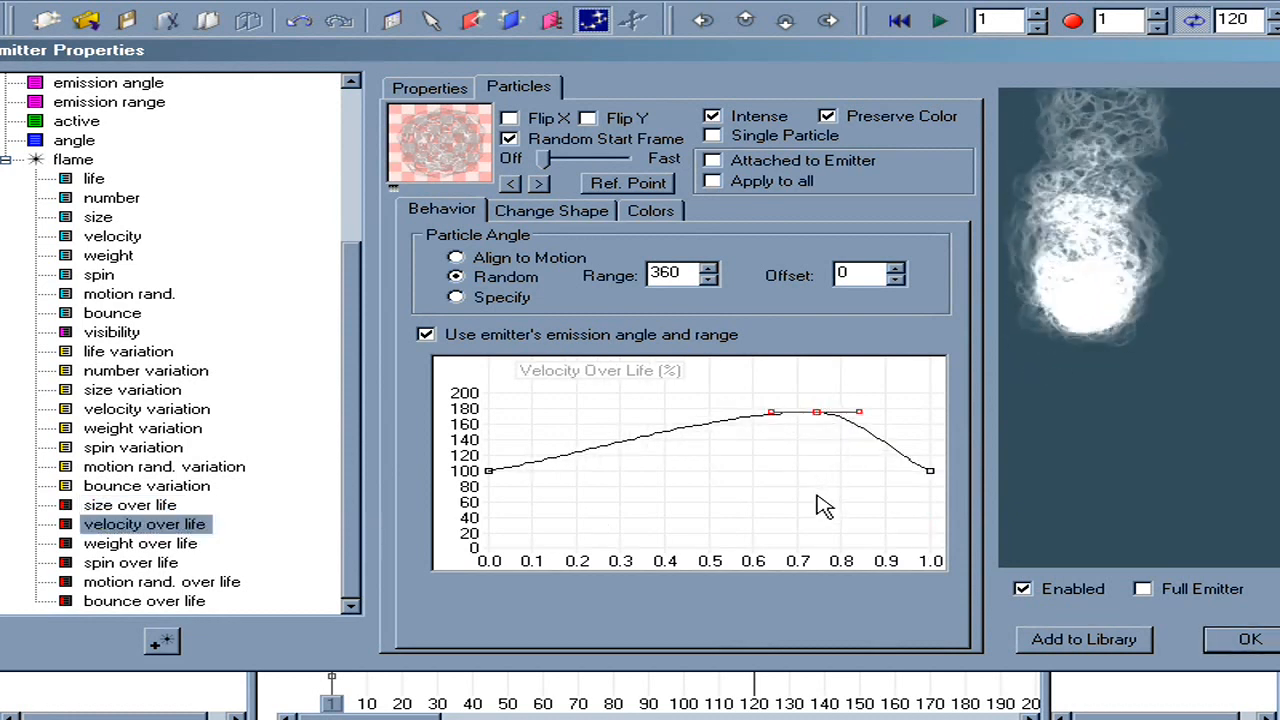
Step: Fade the particles in by making the first transparency key black, with a white key about 20% into their life
click(668, 212)
click(503, 590)
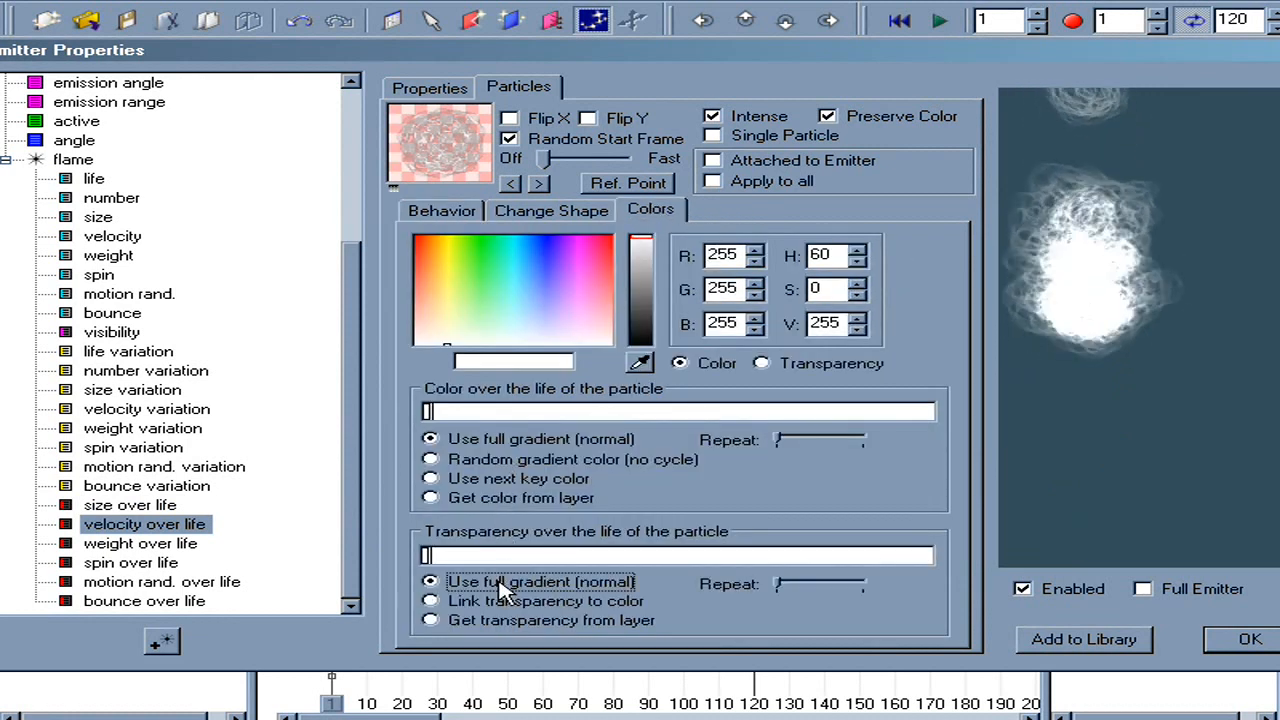
click(426, 556)
click(524, 556)
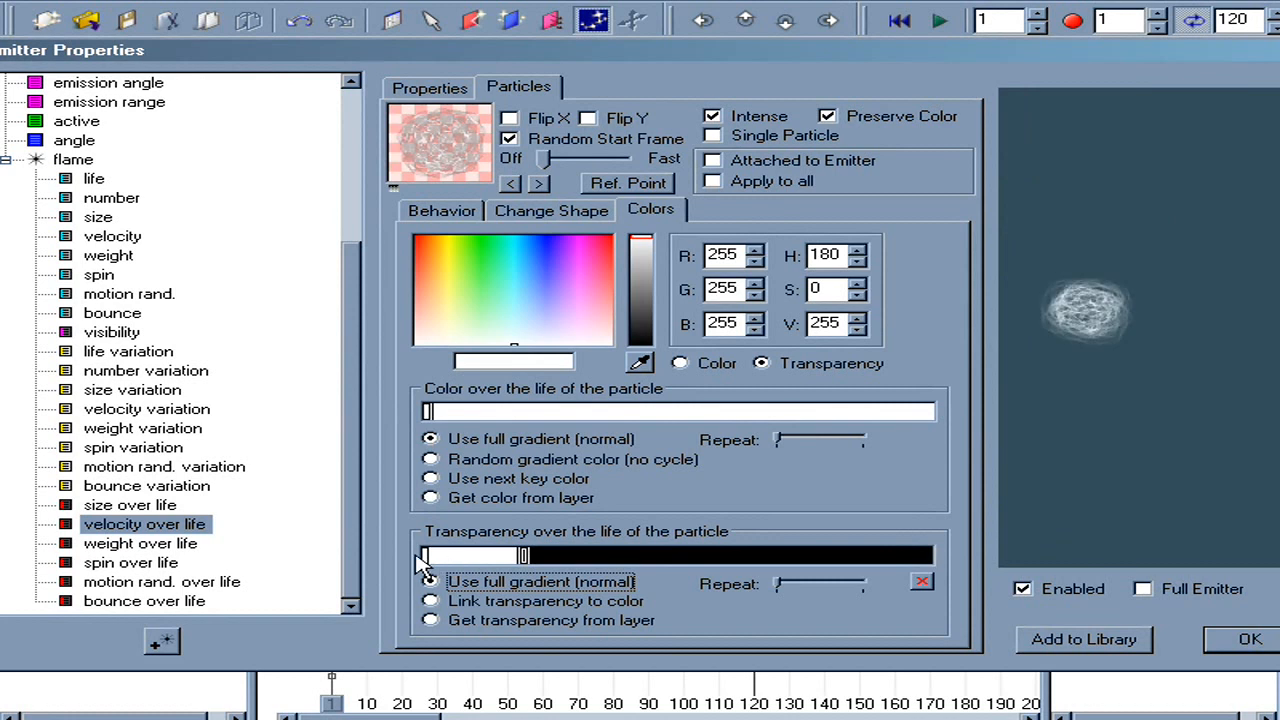
click(640, 342)
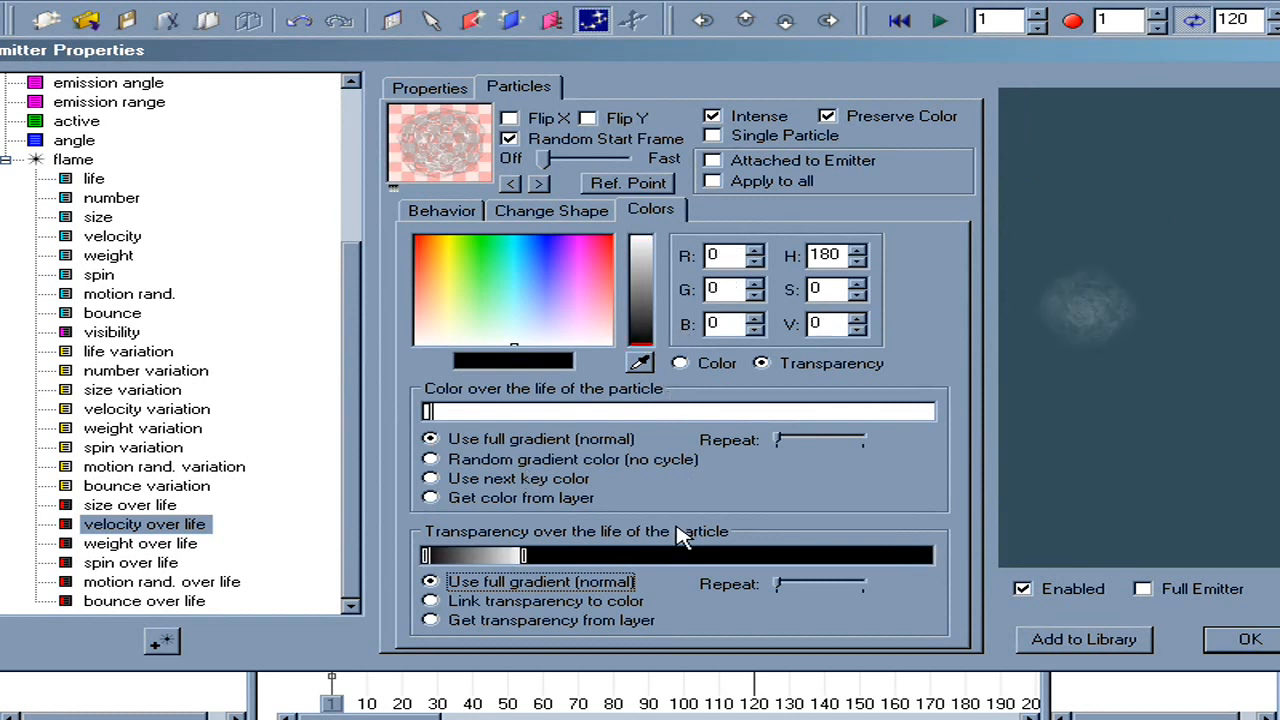
Step: Fade the particles out from a white transparency key at about 75% to a black end key, previewing with the emitter moved
click(763, 558)
drag(763, 558, 812, 575)
click(930, 557)
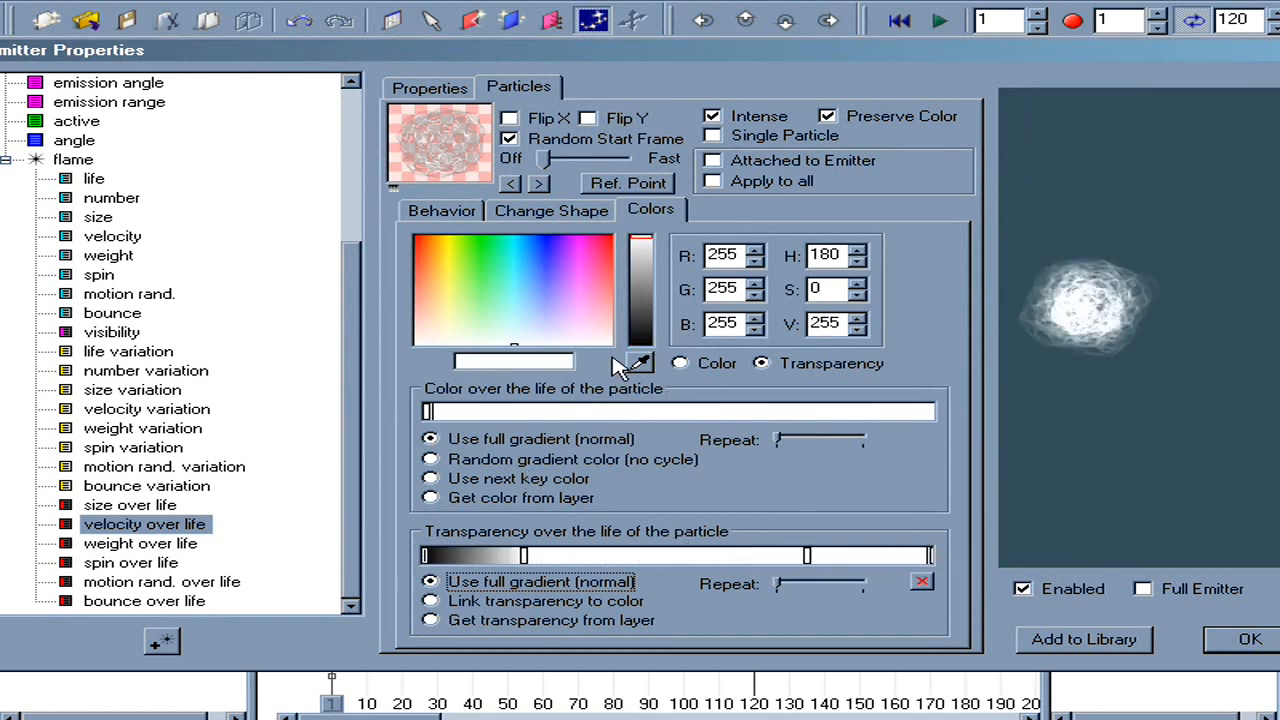
click(640, 342)
drag(1064, 218, 1092, 455)
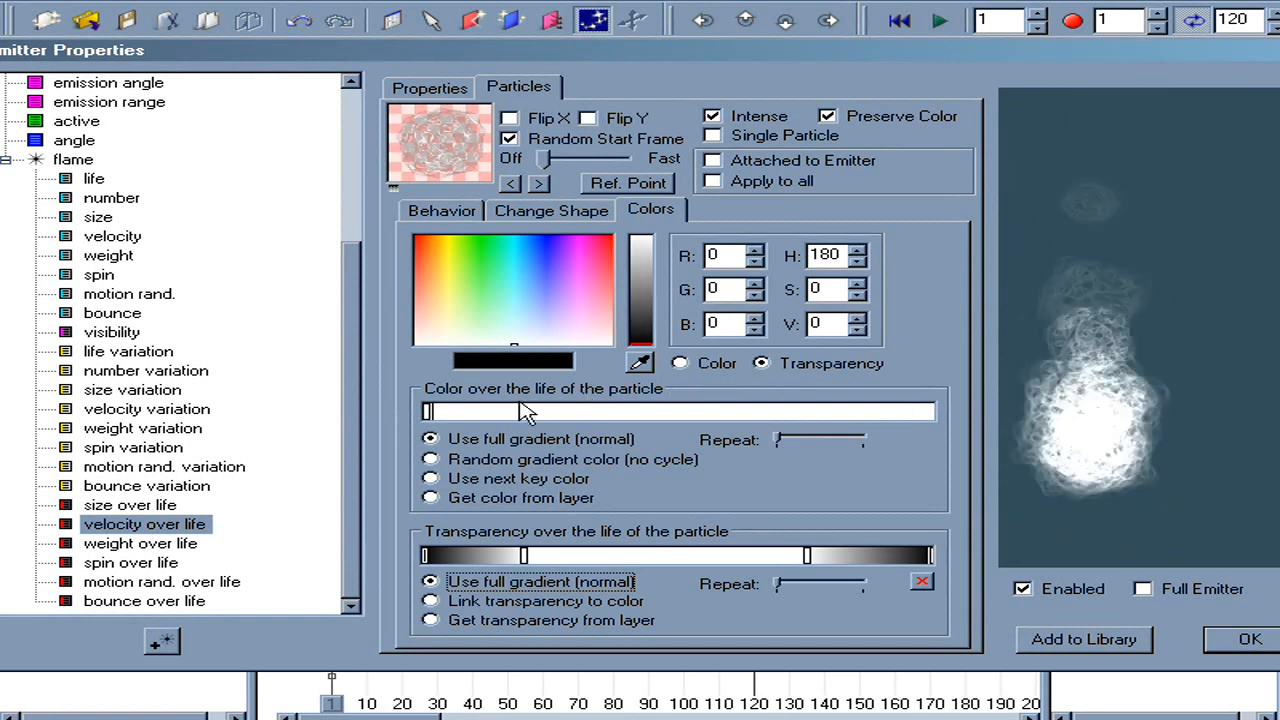
Step: Set the starting particle color to RGB 139, 72, 52 and add a key about 30% into its life with RGB 139, 106, 53
click(429, 412)
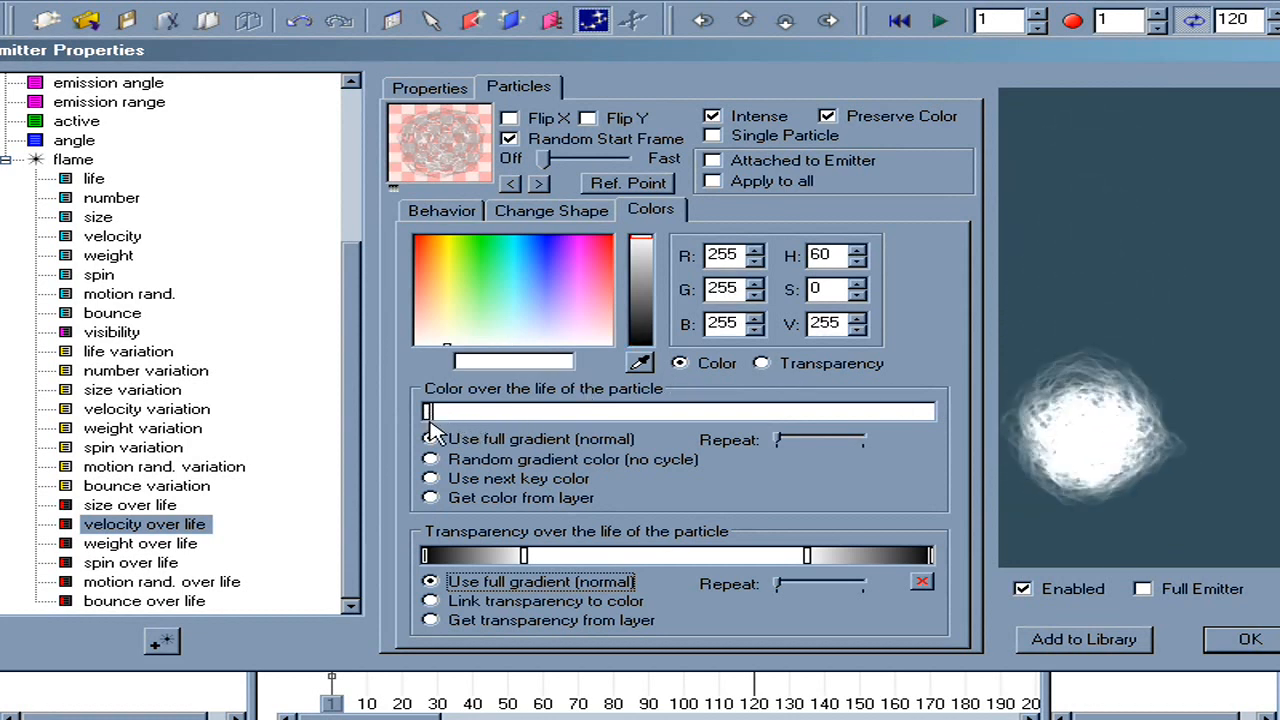
drag(424, 279, 421, 277)
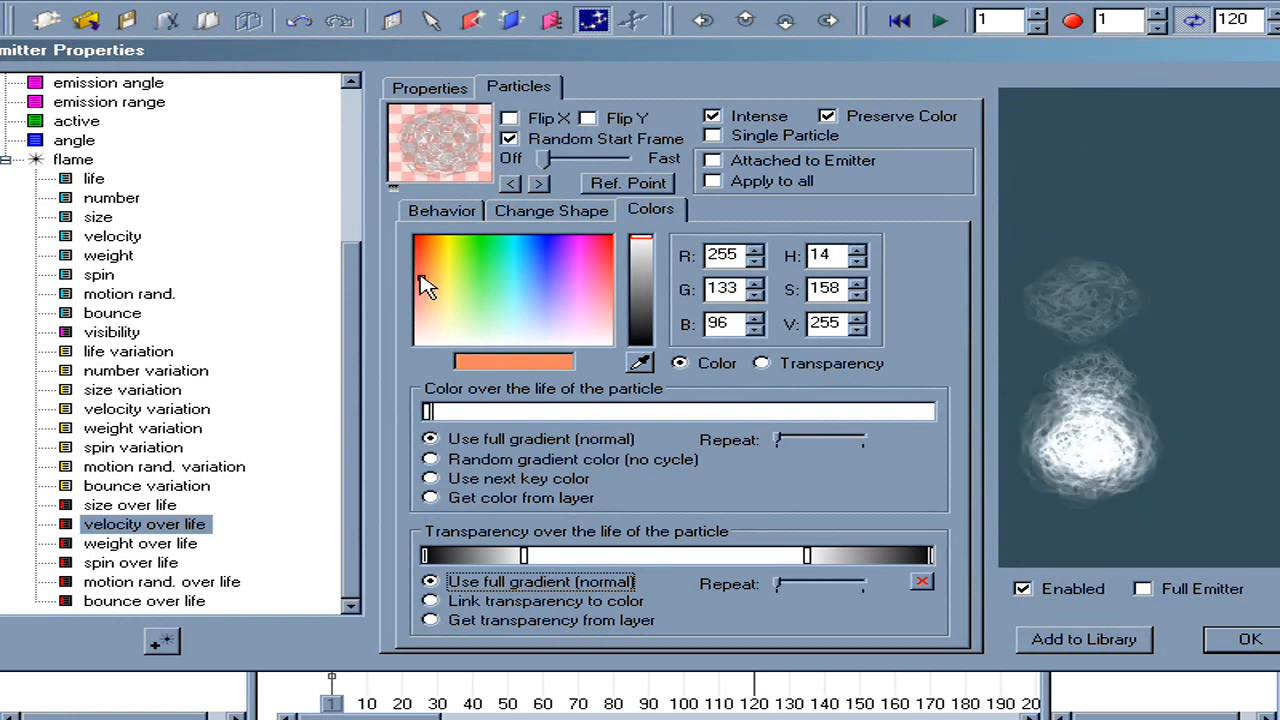
click(641, 287)
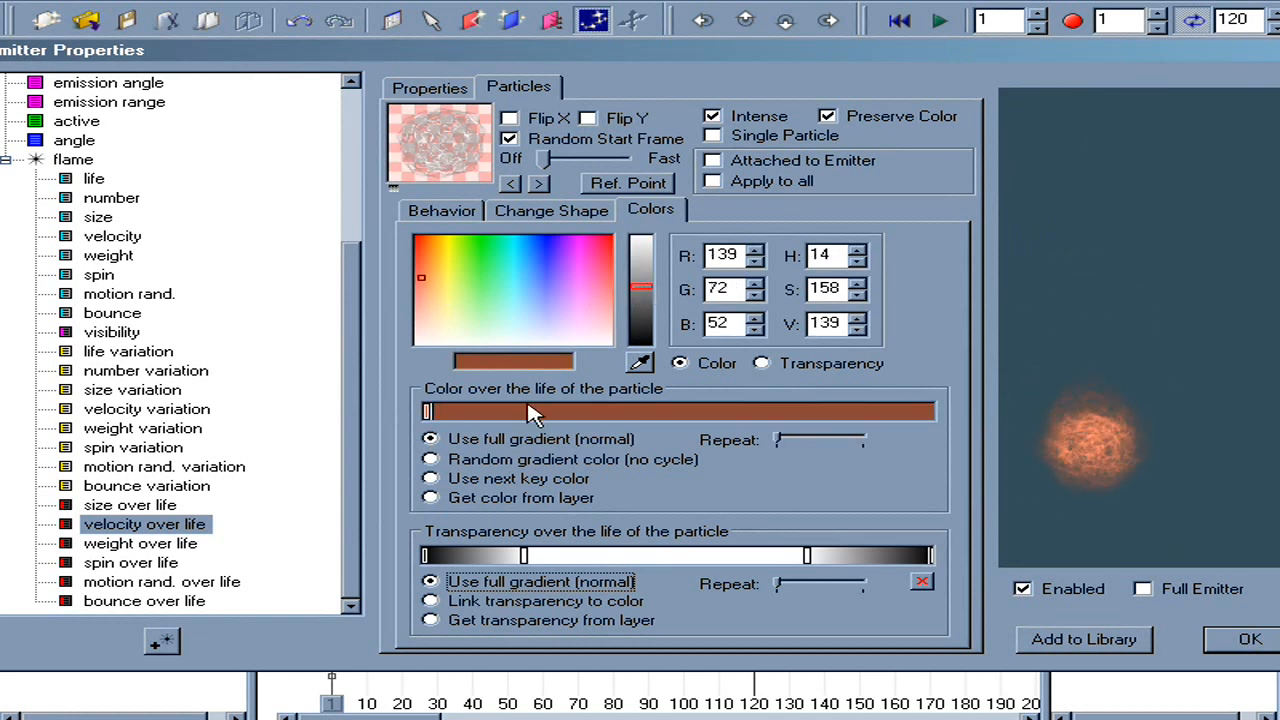
click(579, 412)
drag(439, 281, 433, 280)
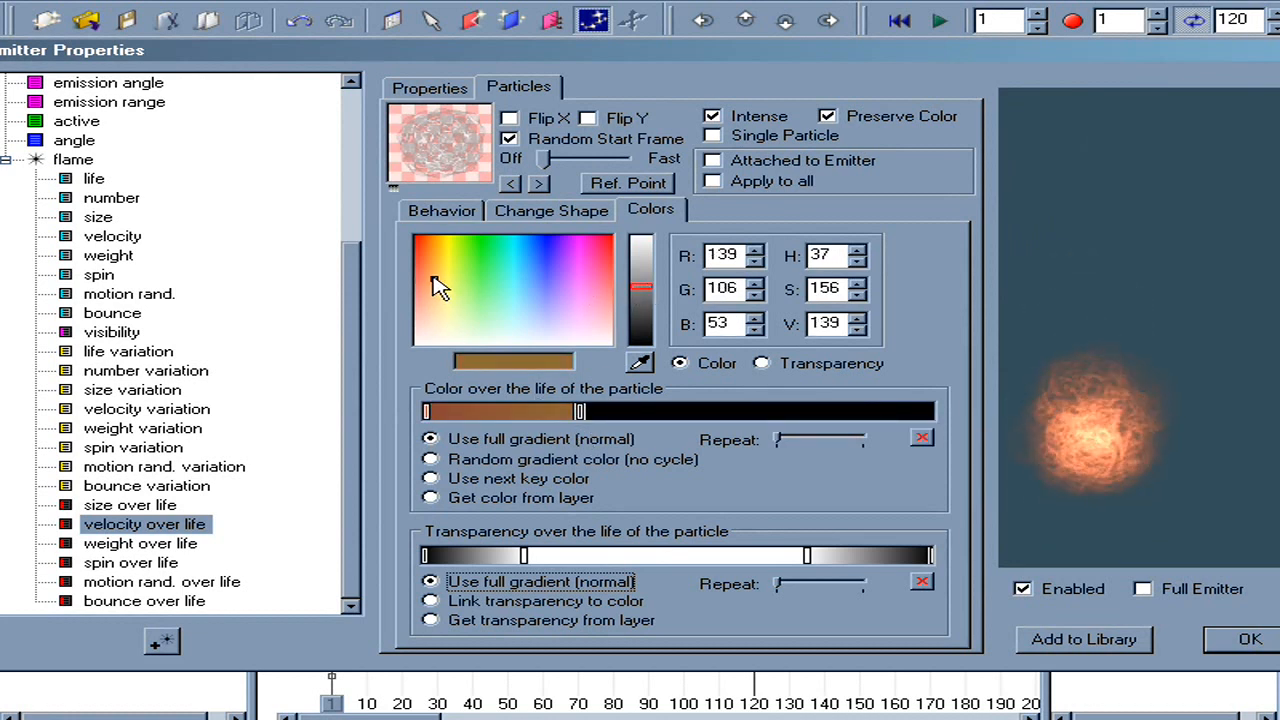
Step: Add a color key about 75% into the particle's life with RGB 117, 84, 31 and set the end key to RGB 117, 70, 35
click(786, 412)
drag(786, 412, 802, 412)
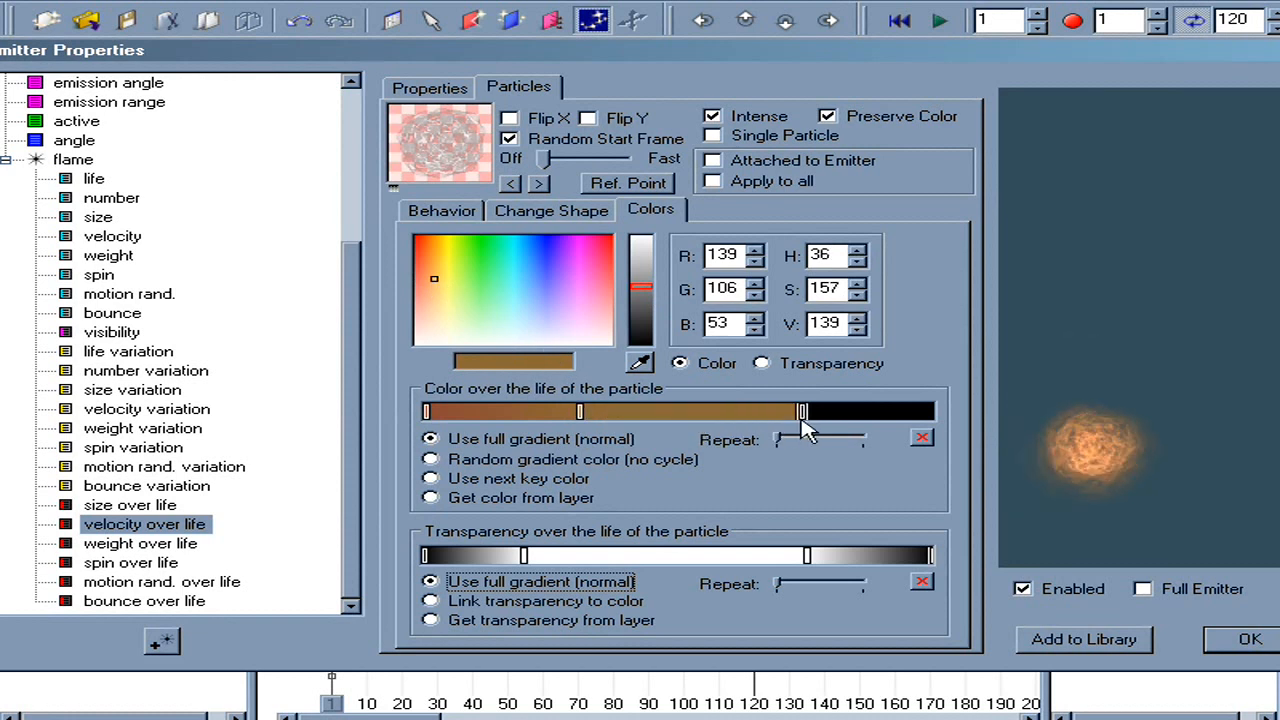
drag(420, 278, 434, 265)
drag(640, 288, 640, 295)
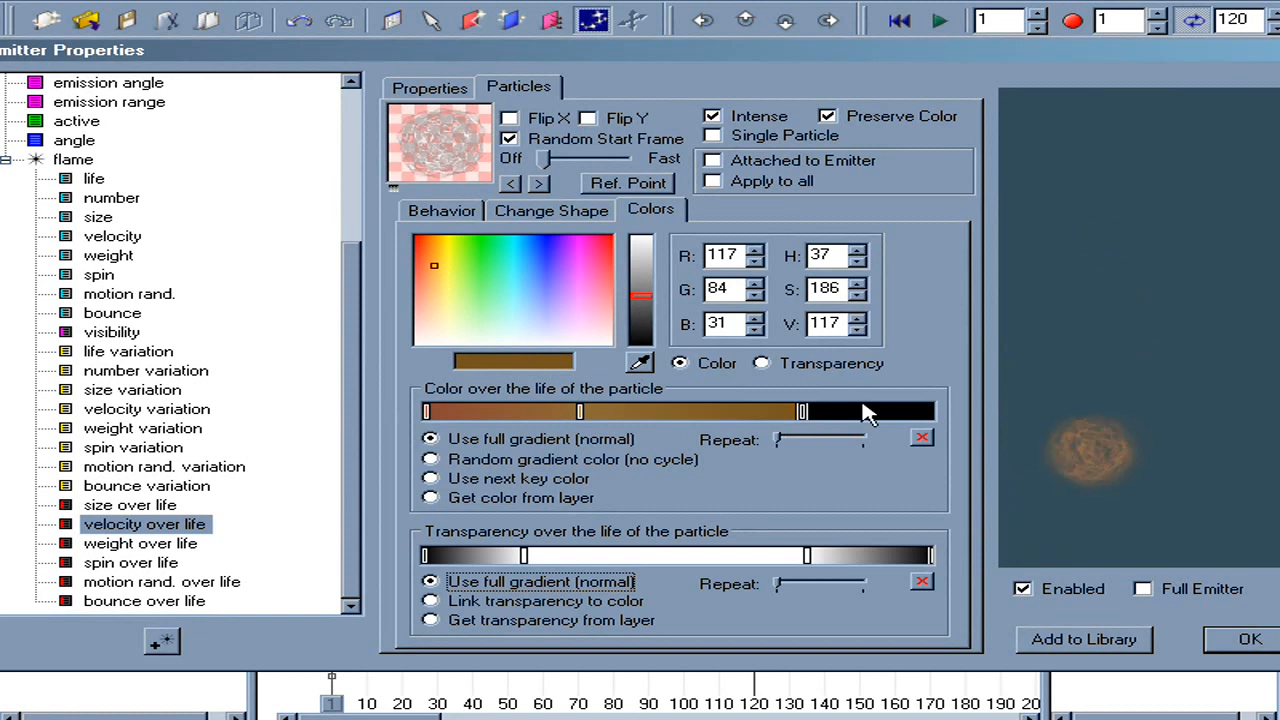
click(928, 412)
click(430, 272)
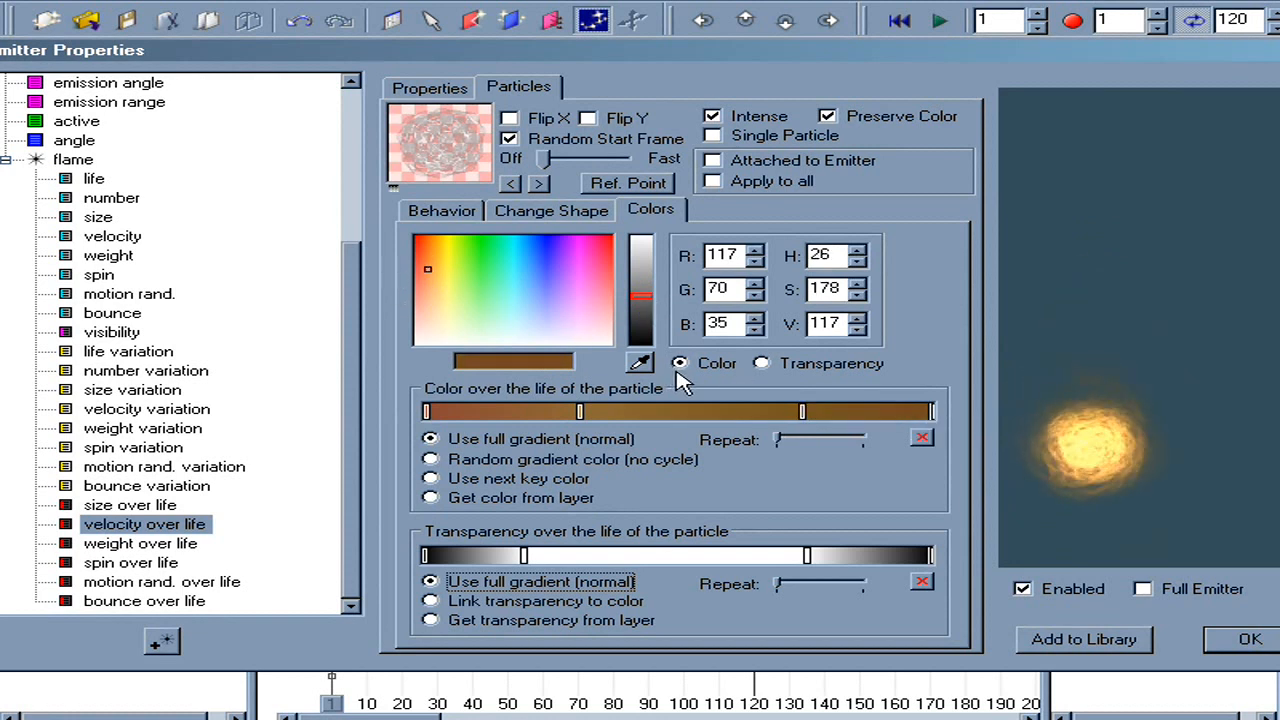
Step: Collapse the flame particle's properties and raise the emitter's visibility to 100%
click(7, 160)
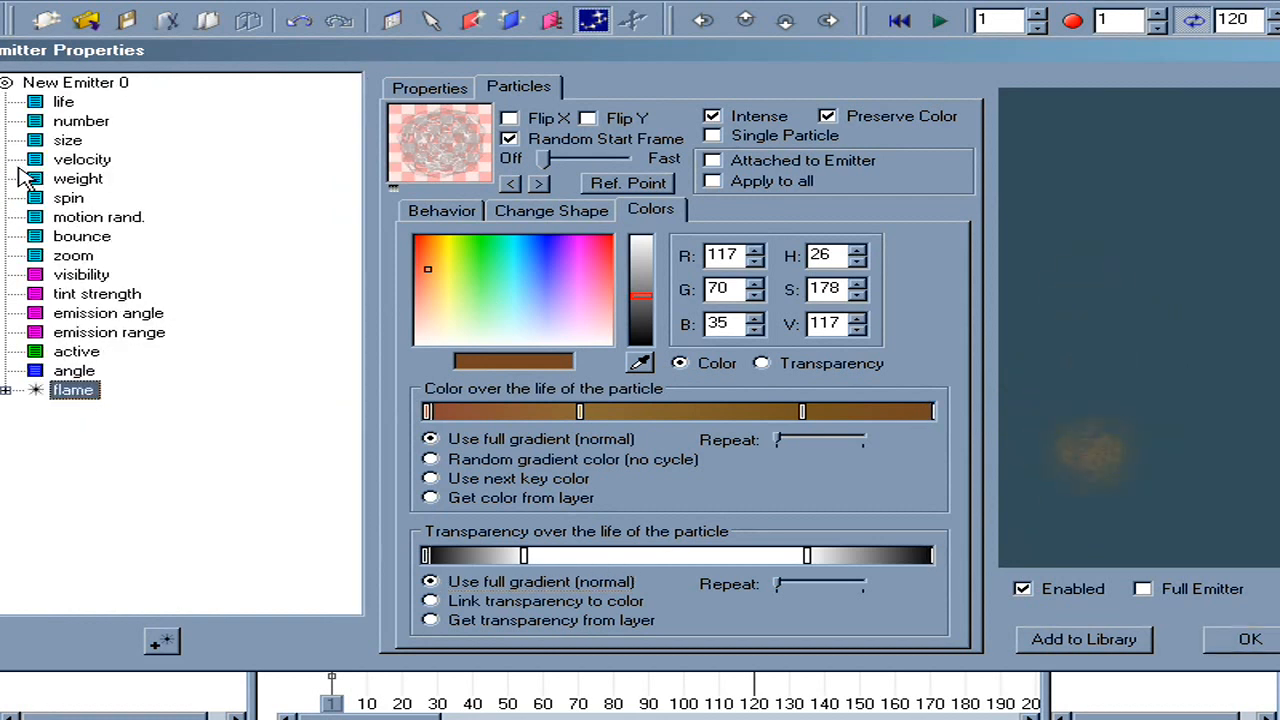
click(84, 276)
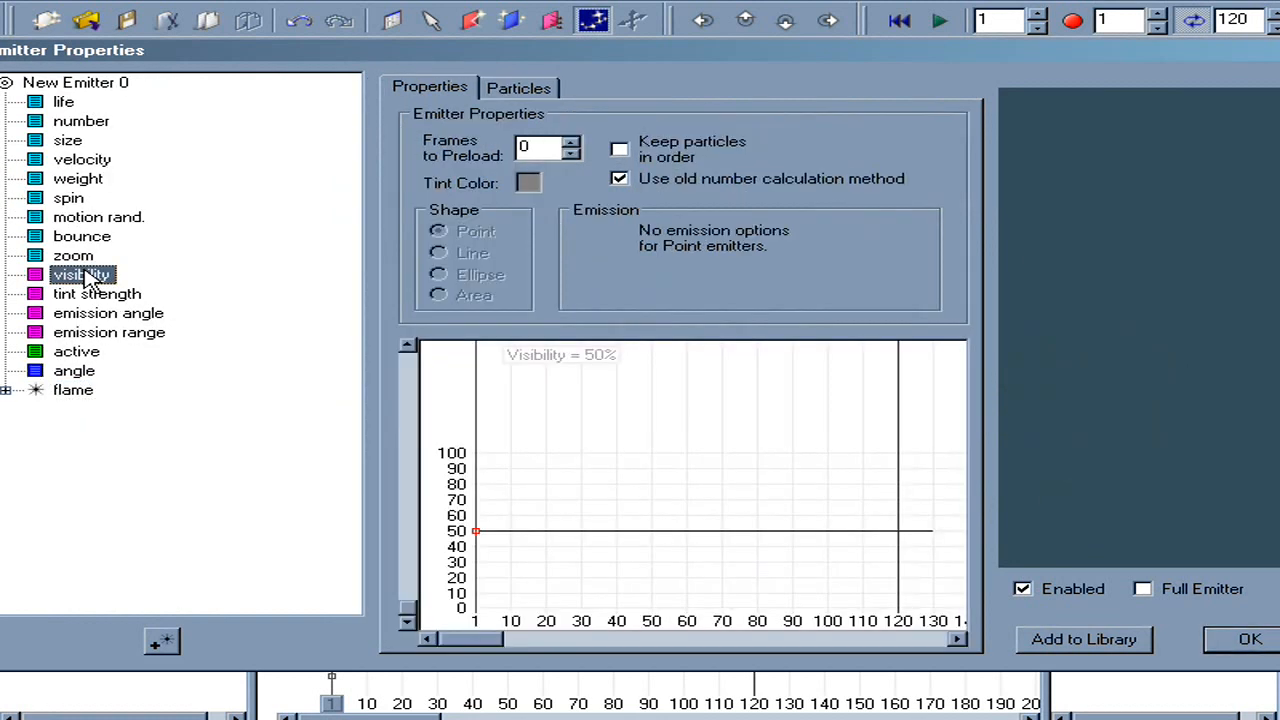
drag(480, 540, 476, 452)
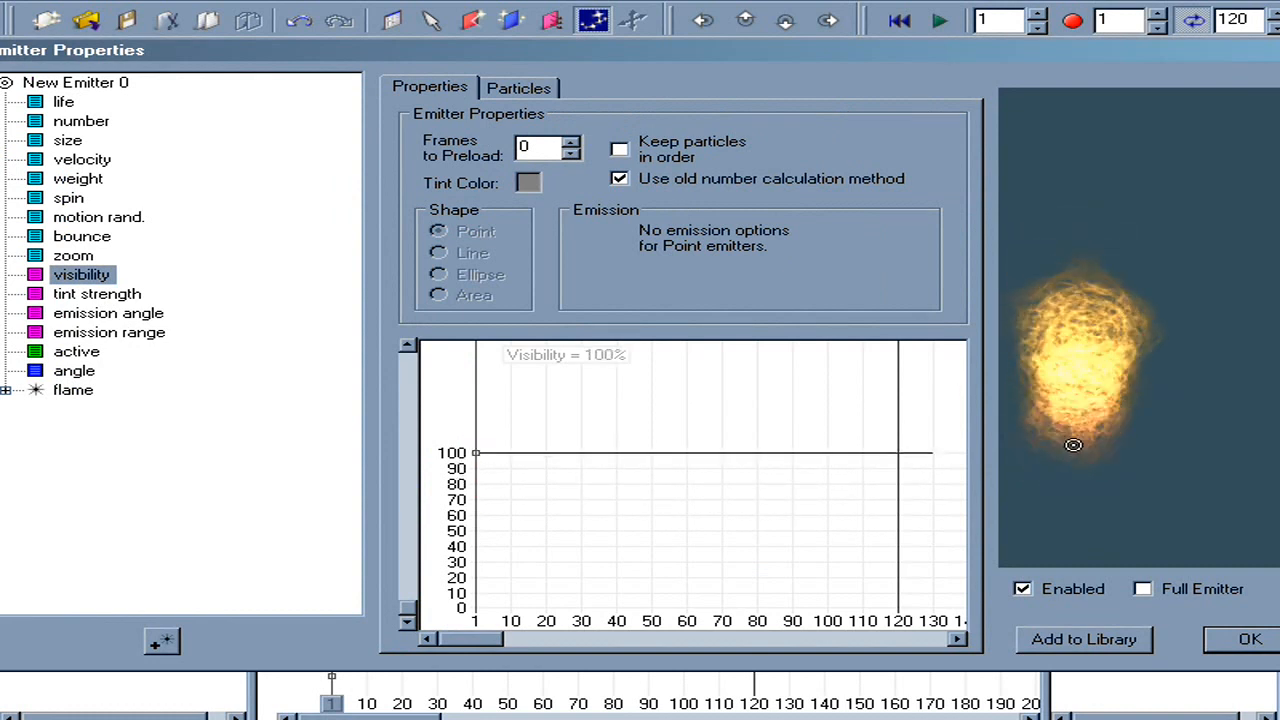
Step: Duplicate the flame particle type and rename the upper copy glow
click(85, 394)
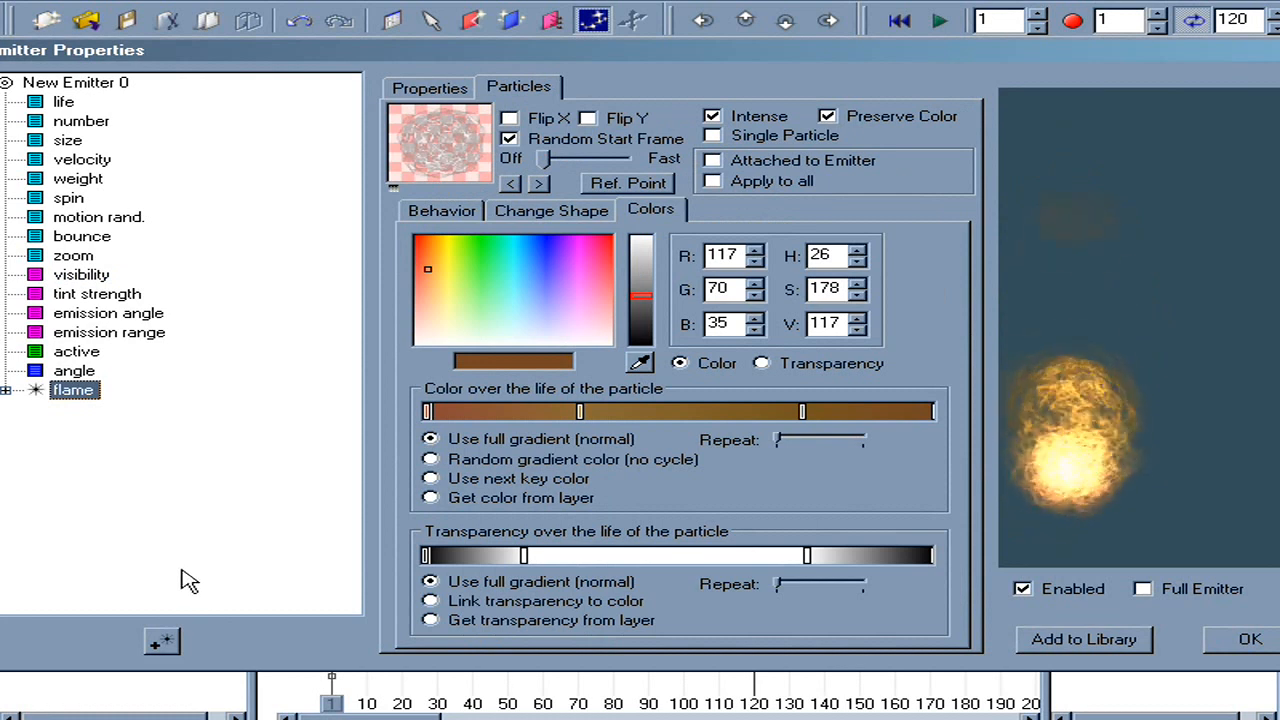
click(160, 641)
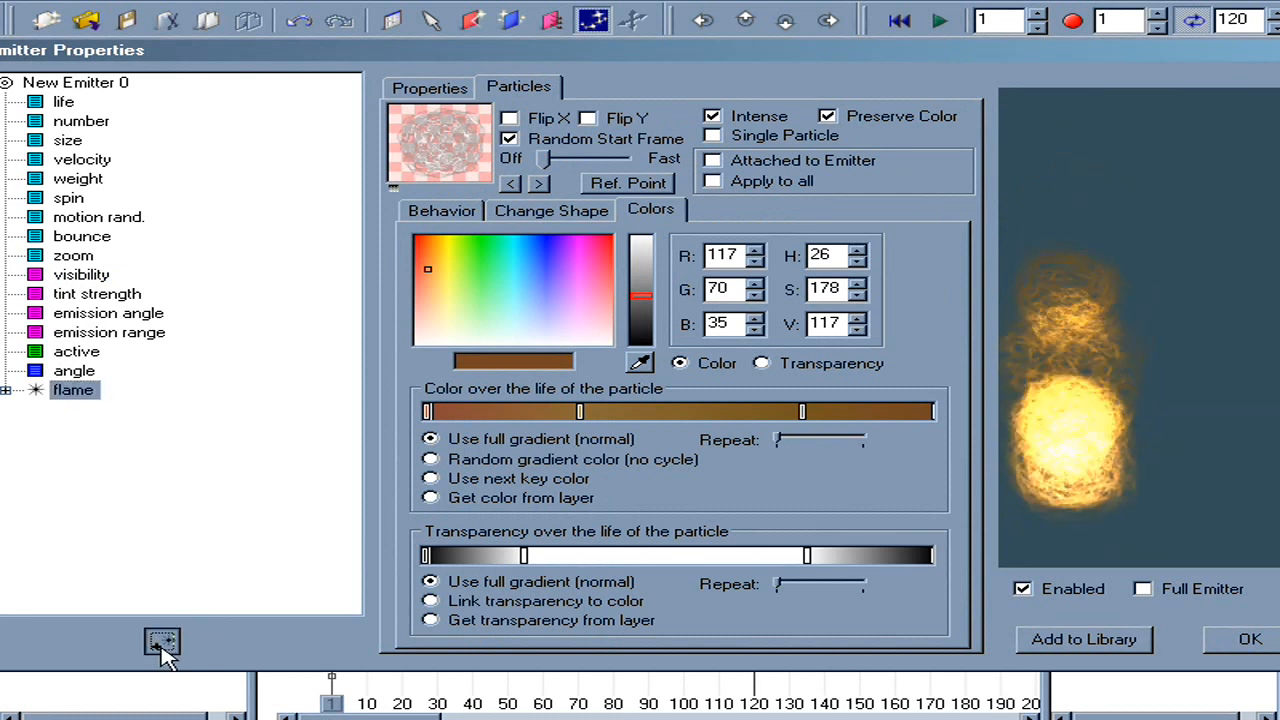
click(80, 394)
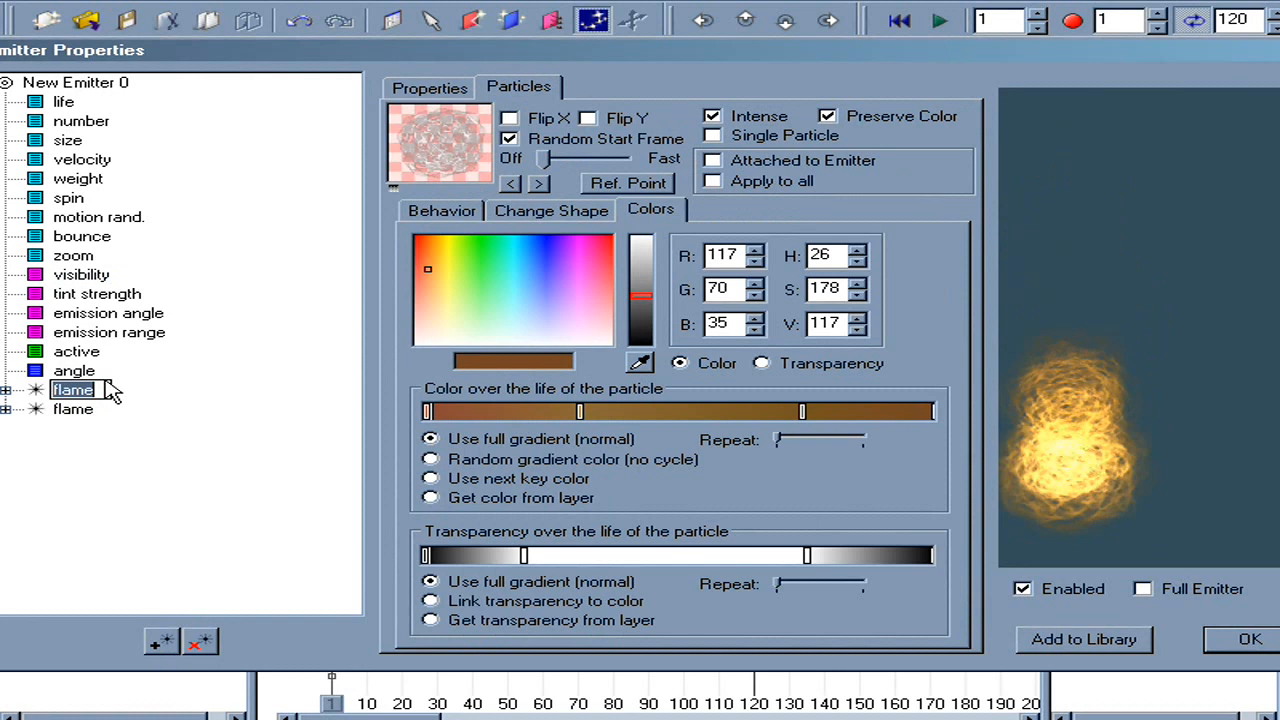
text(glow)
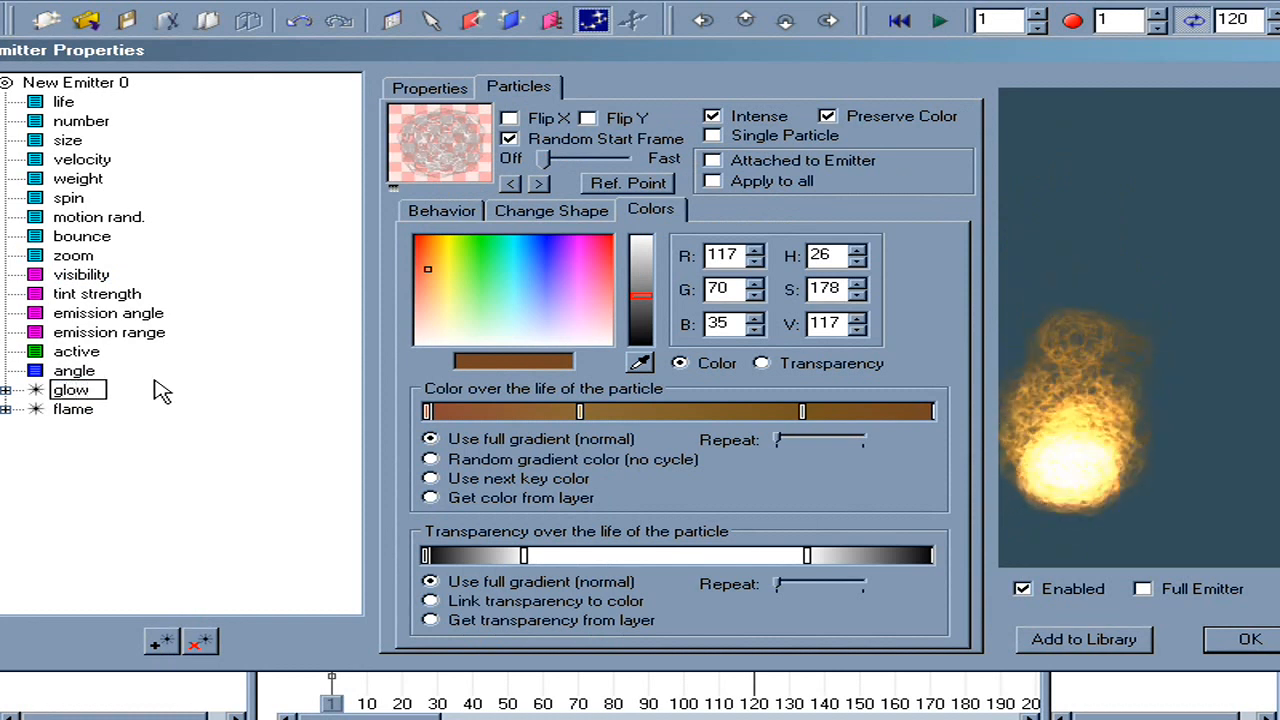
key(Return)
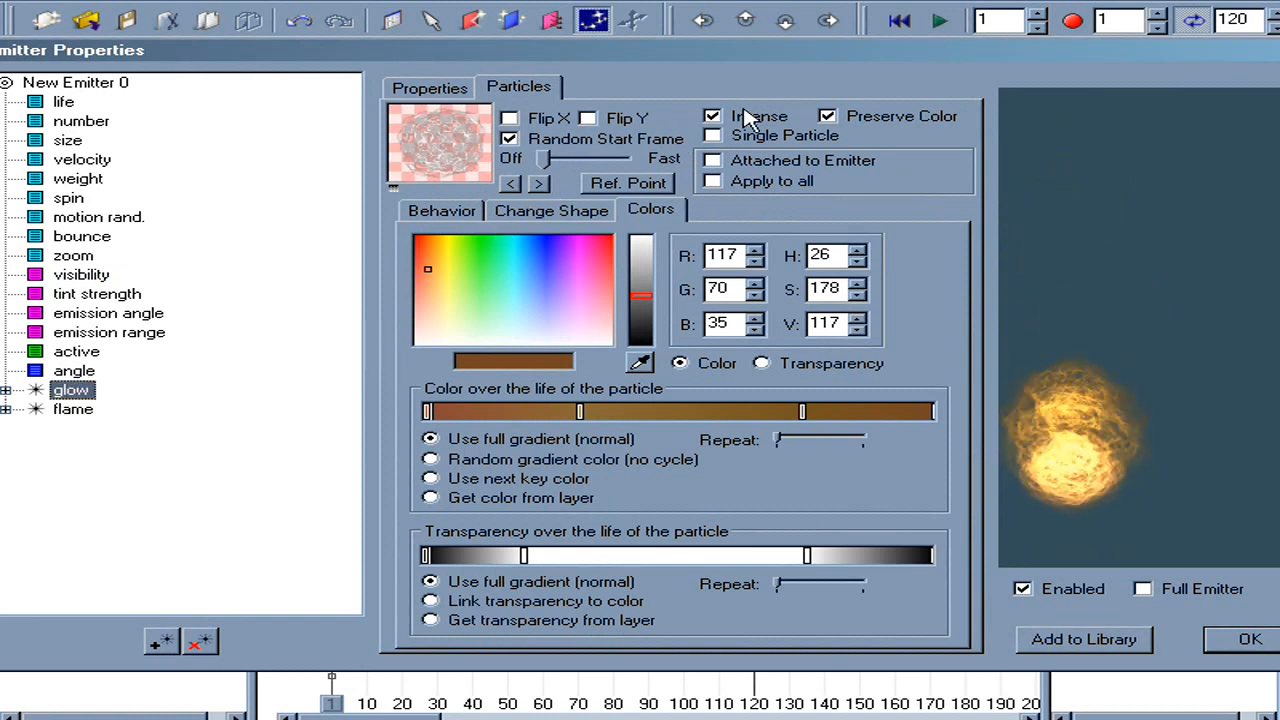
Step: Turn off Preserve Color for glow and make basic blur its active shape, previewing the full emitter
click(850, 120)
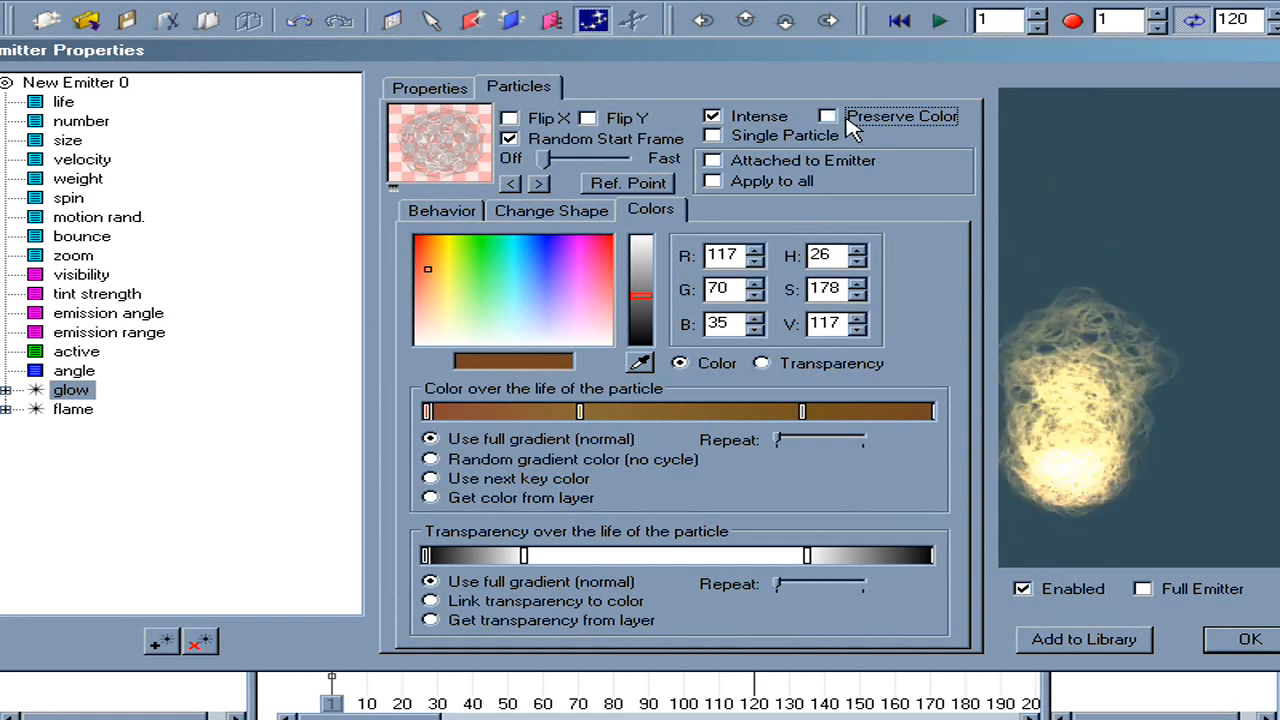
click(549, 214)
click(555, 282)
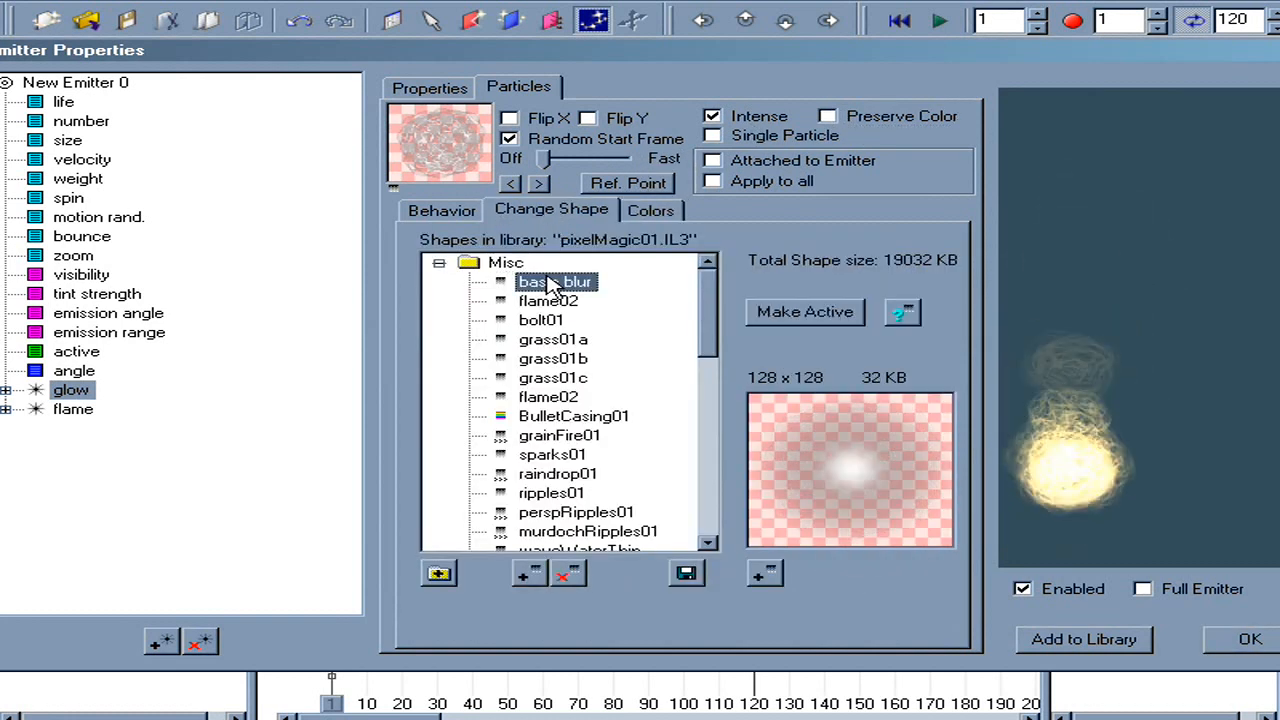
click(795, 318)
click(1143, 588)
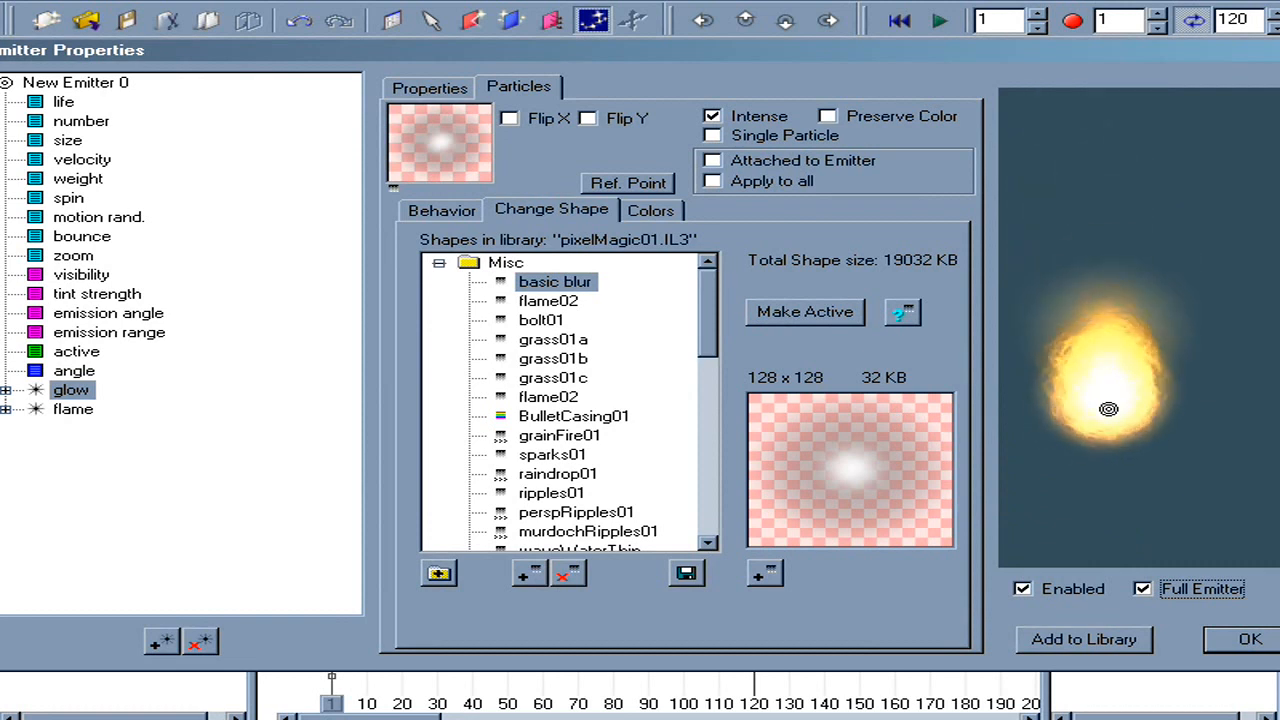
Step: Duplicate the flame particle type again and rename the copy below glow as smoke
click(75, 409)
click(170, 643)
click(73, 429)
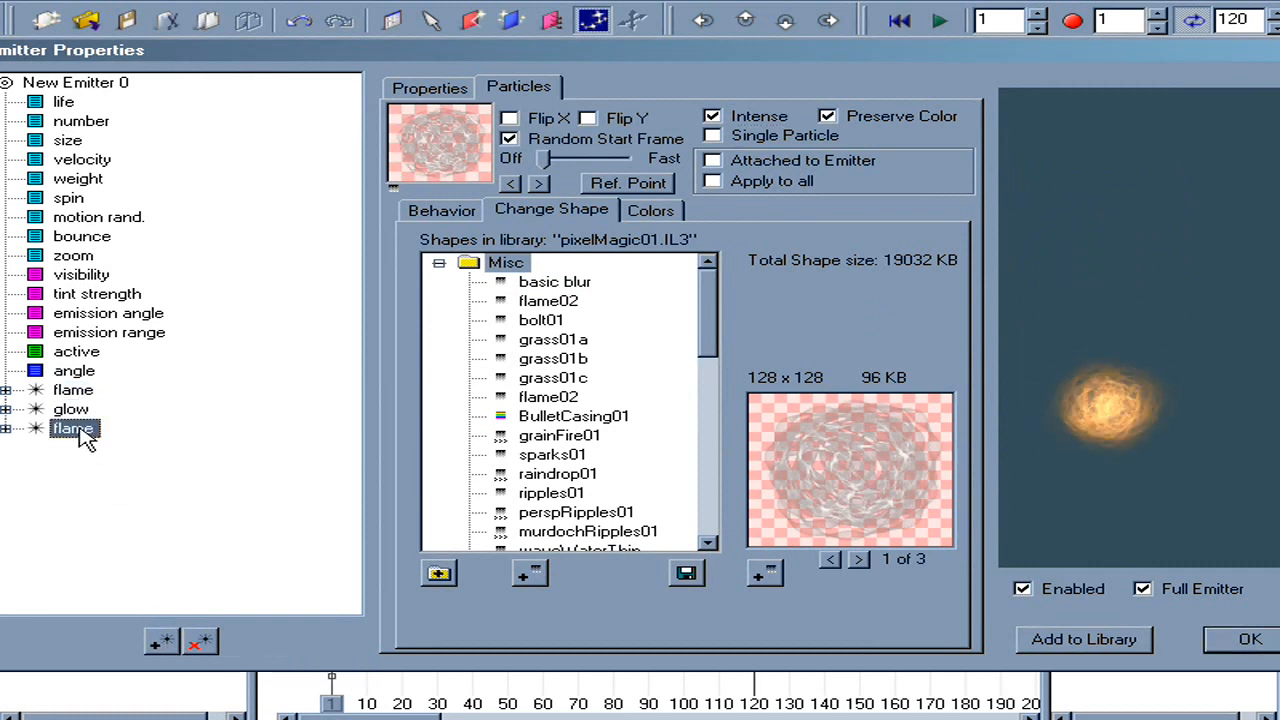
click(83, 434)
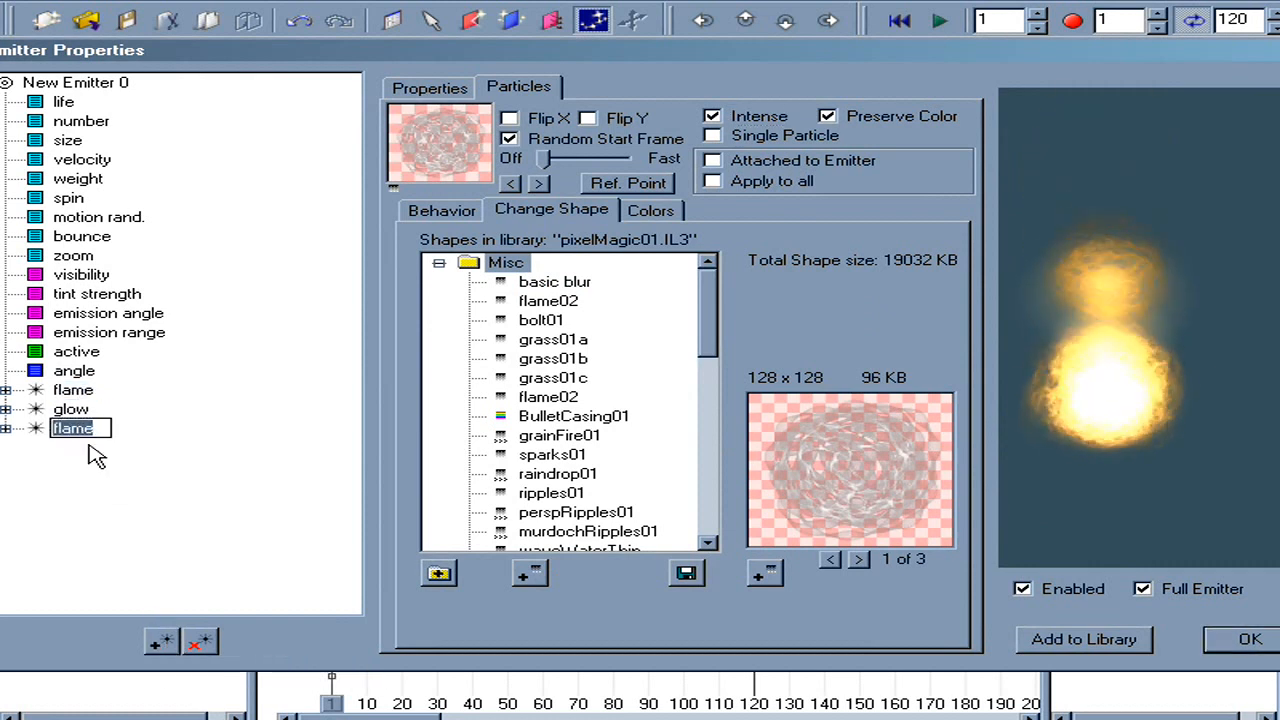
text(smoke)
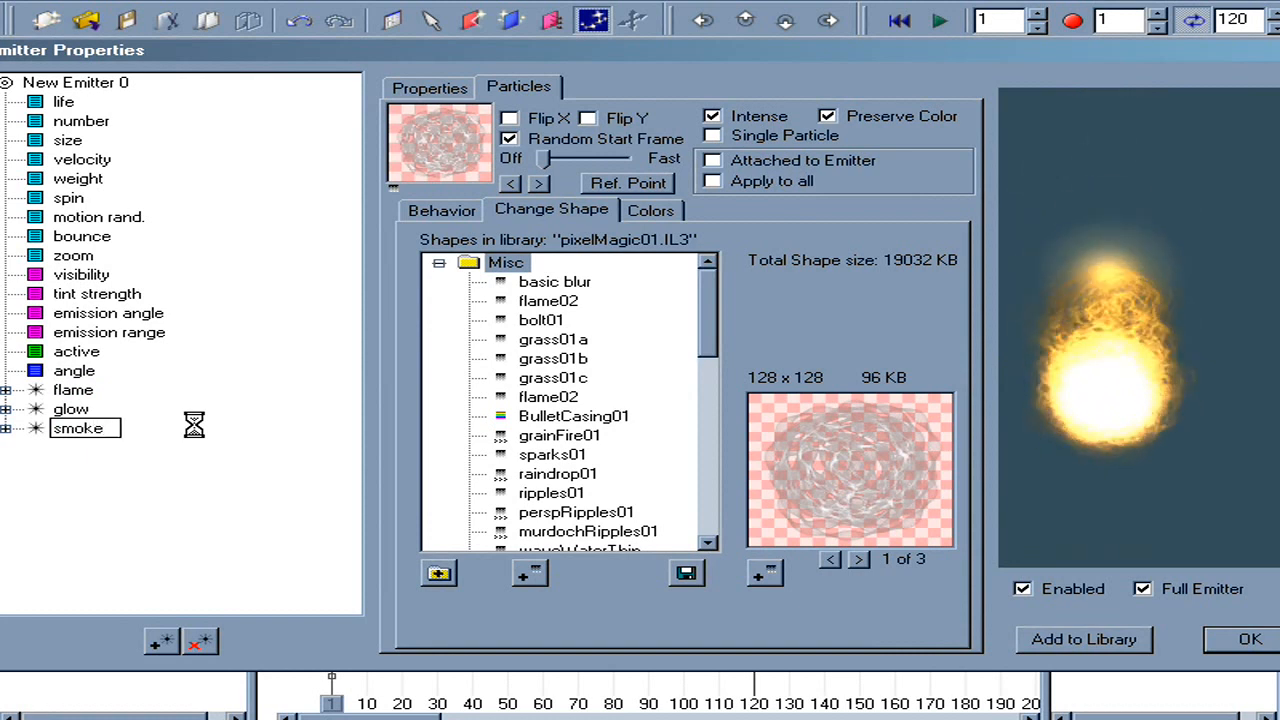
key(Return)
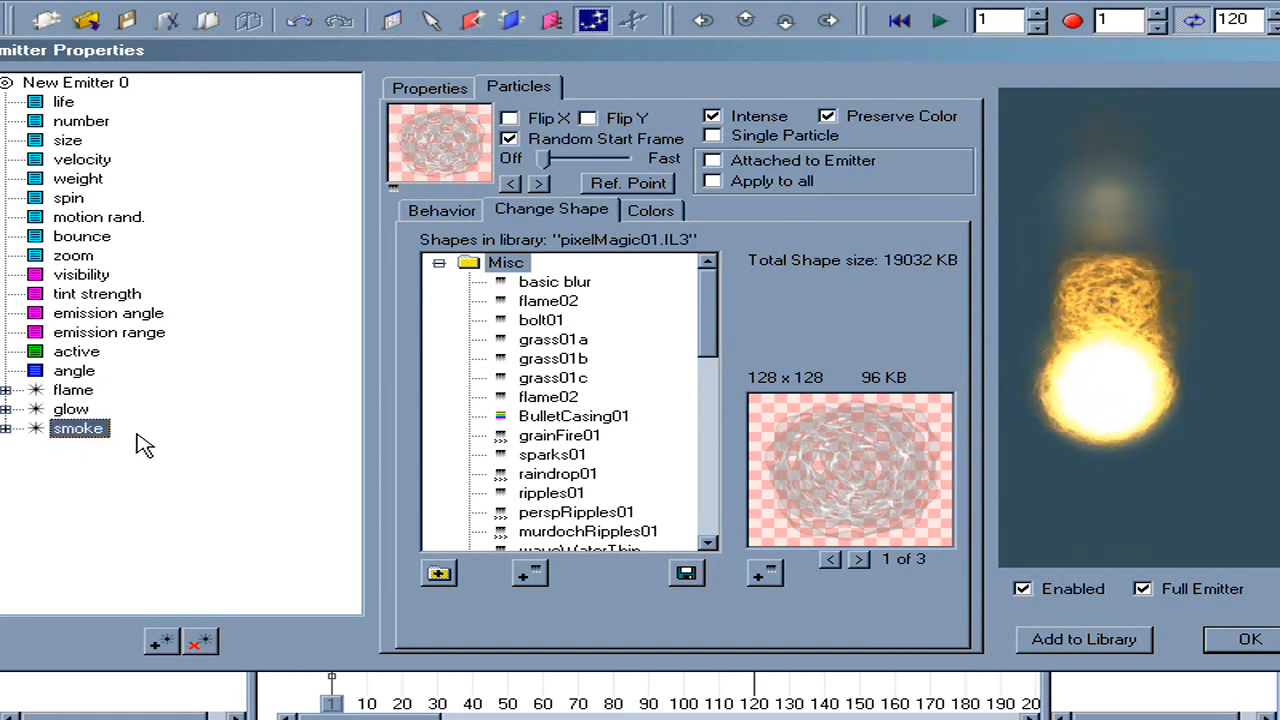
Step: Turn off Intense for smoke and darken its first three color keys to very dark browns, the third to RGB 37, 26, 9
click(757, 118)
click(670, 212)
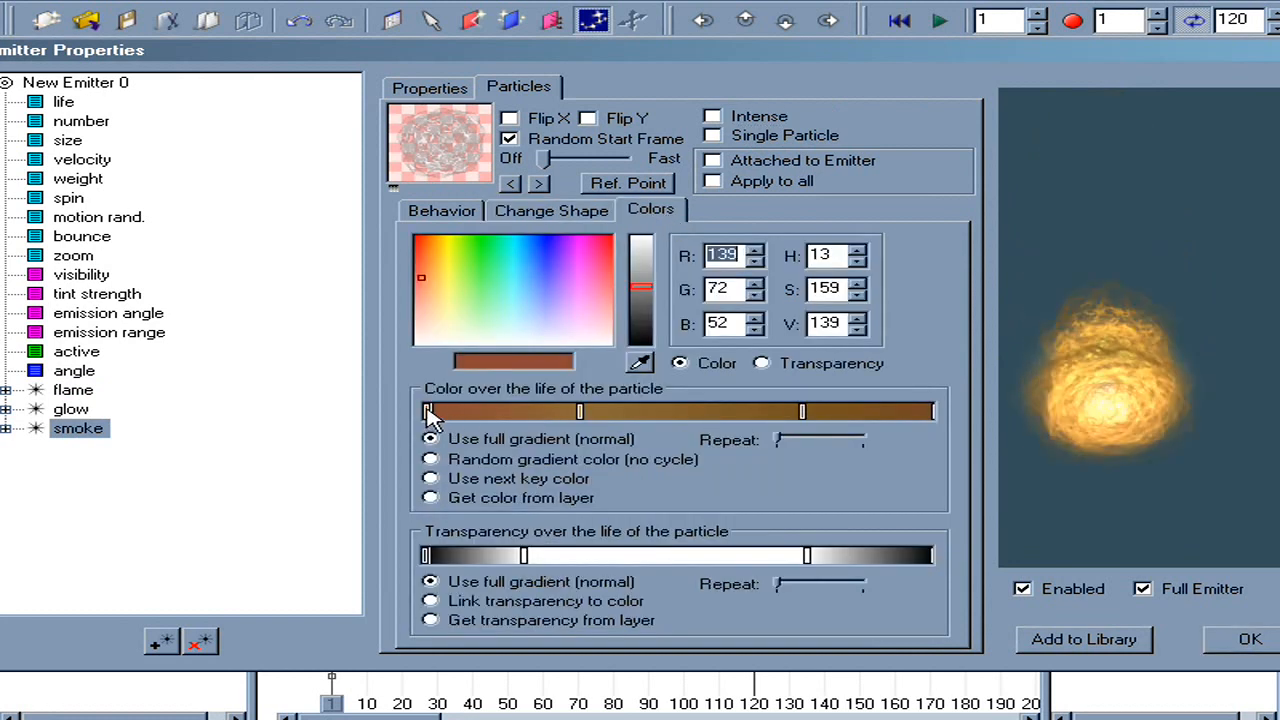
click(638, 331)
click(581, 412)
click(641, 325)
click(802, 412)
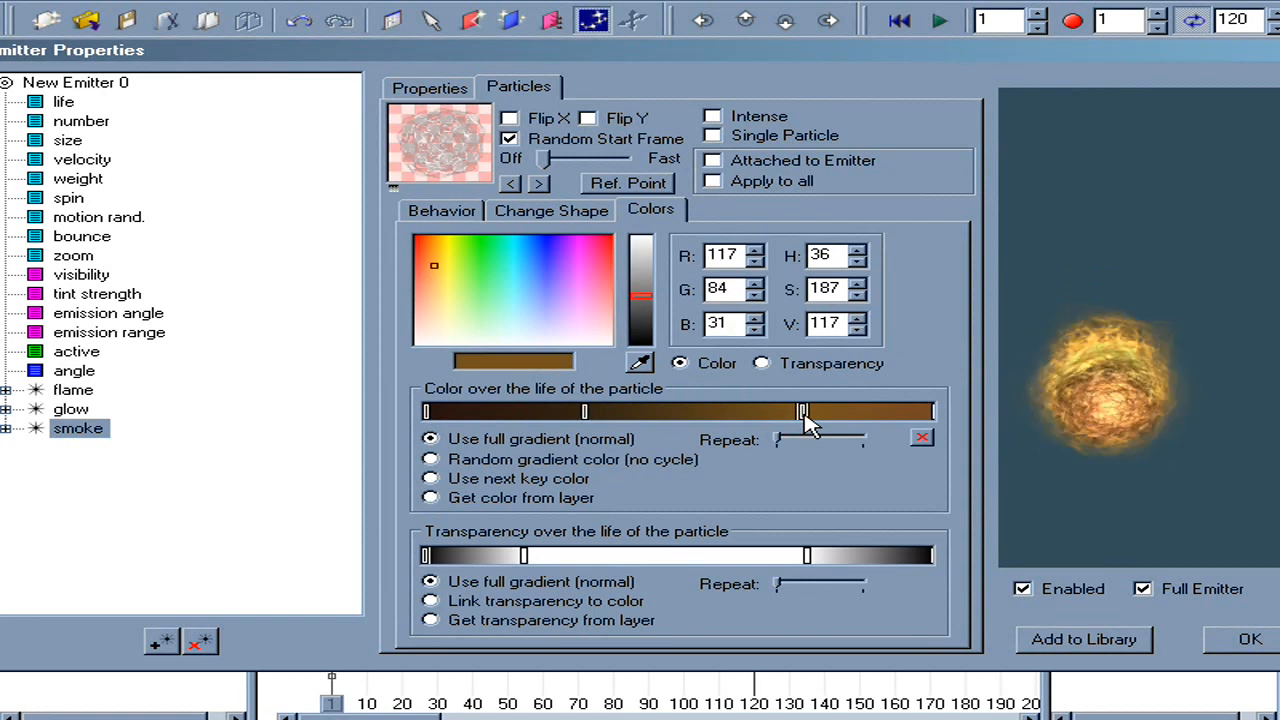
click(640, 332)
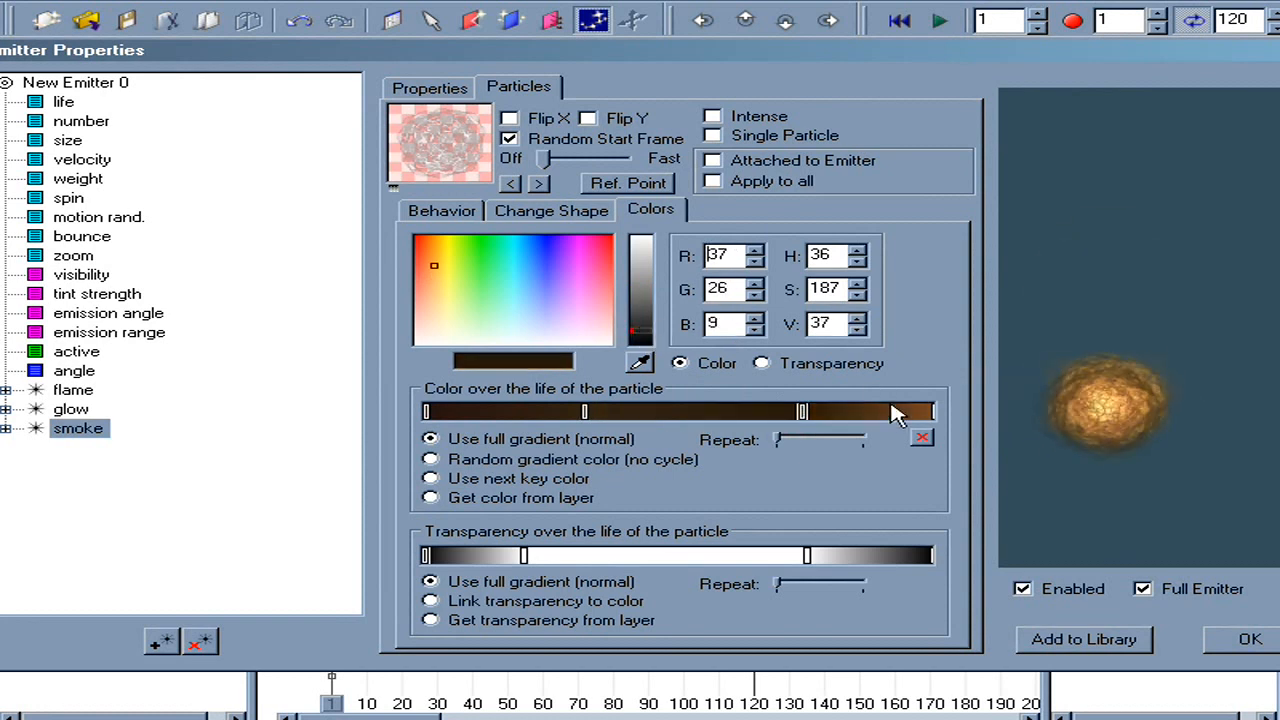
Step: Make the smoke's end color key a dark neutral gray with RGB 75, 75, 75
click(928, 414)
drag(451, 291, 370, 380)
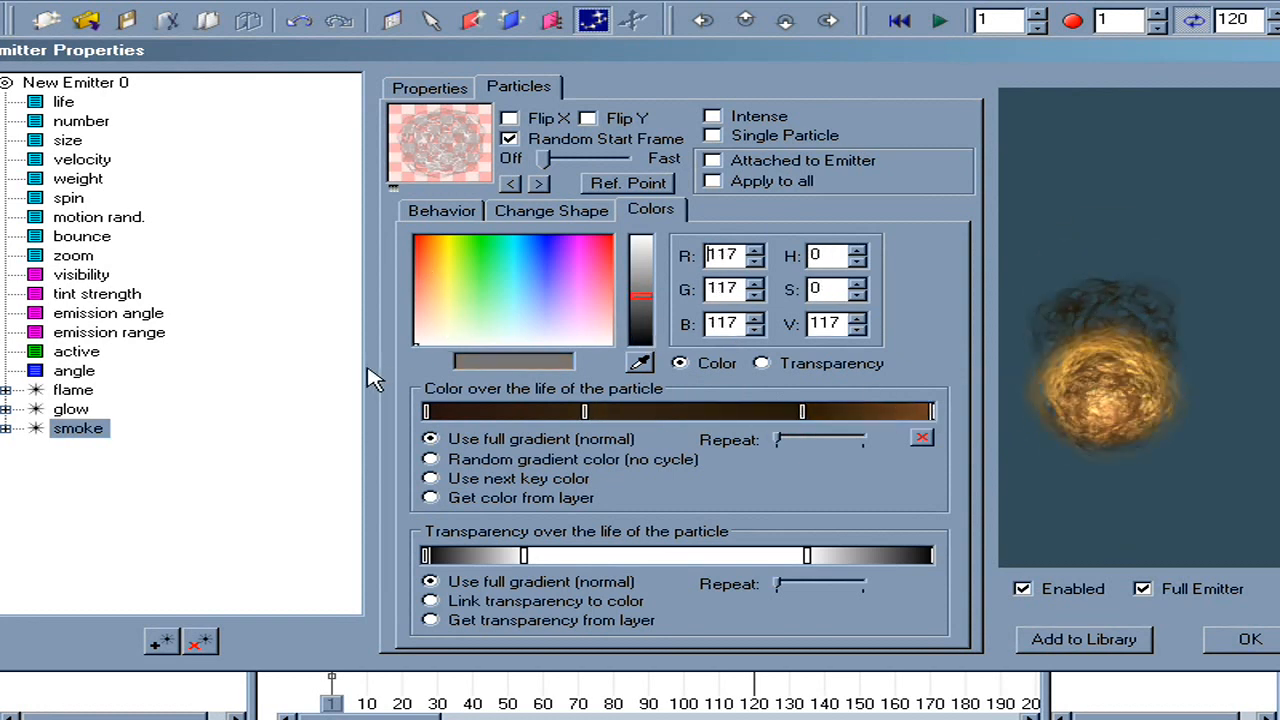
drag(640, 306, 652, 313)
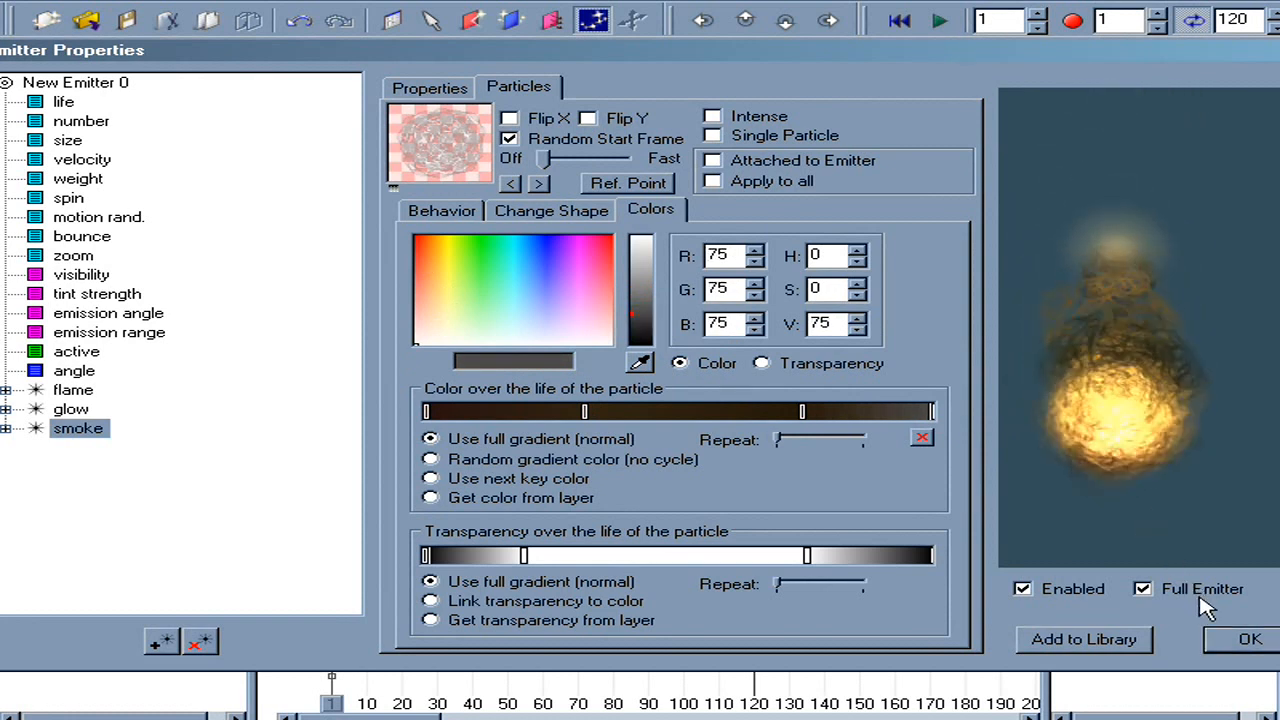
Step: Accept the emitter properties and convert New Emitter 0 into a super emitter
click(1237, 650)
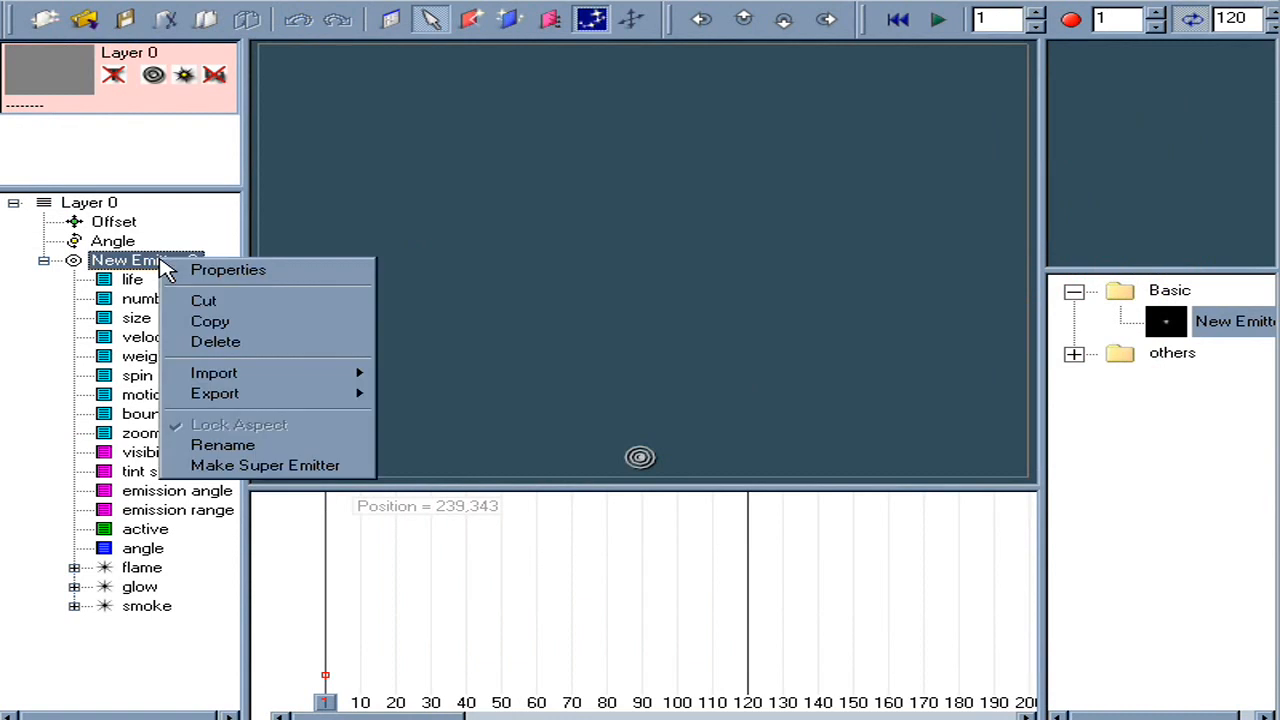
click(278, 466)
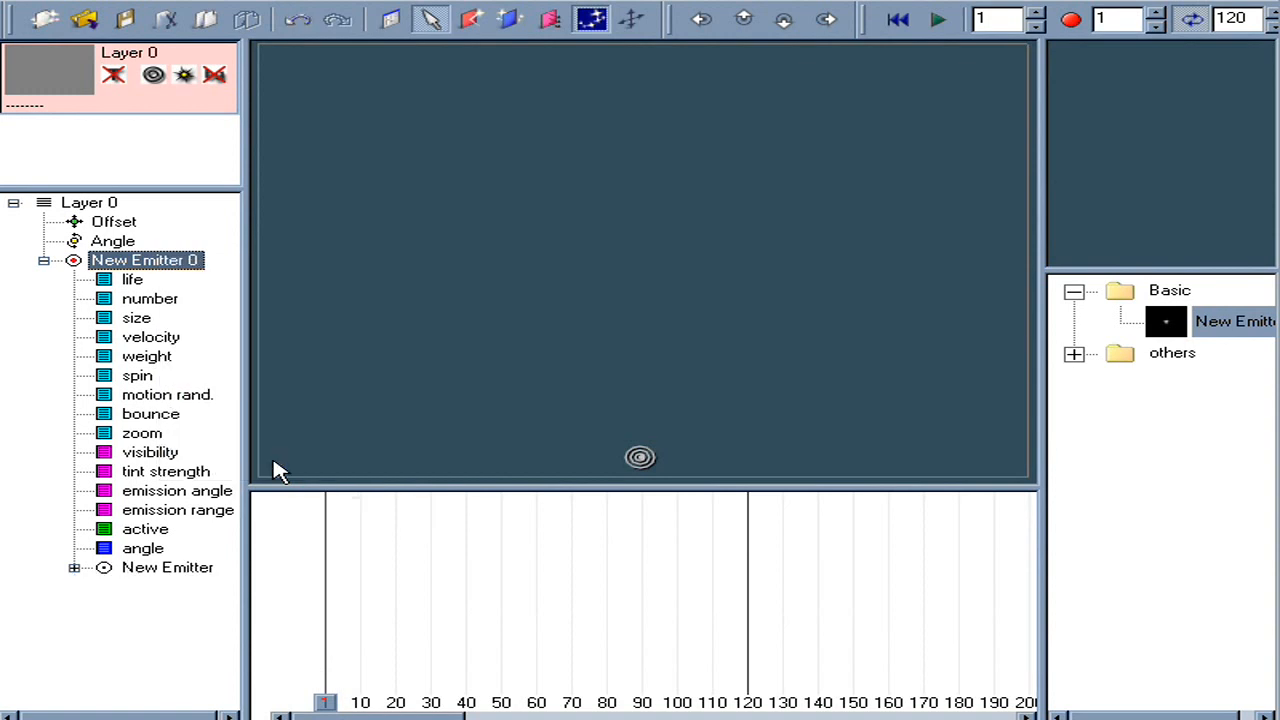
Step: Open the super emitter's properties and set its emission angle to 90 degrees
right_click(186, 264)
click(207, 278)
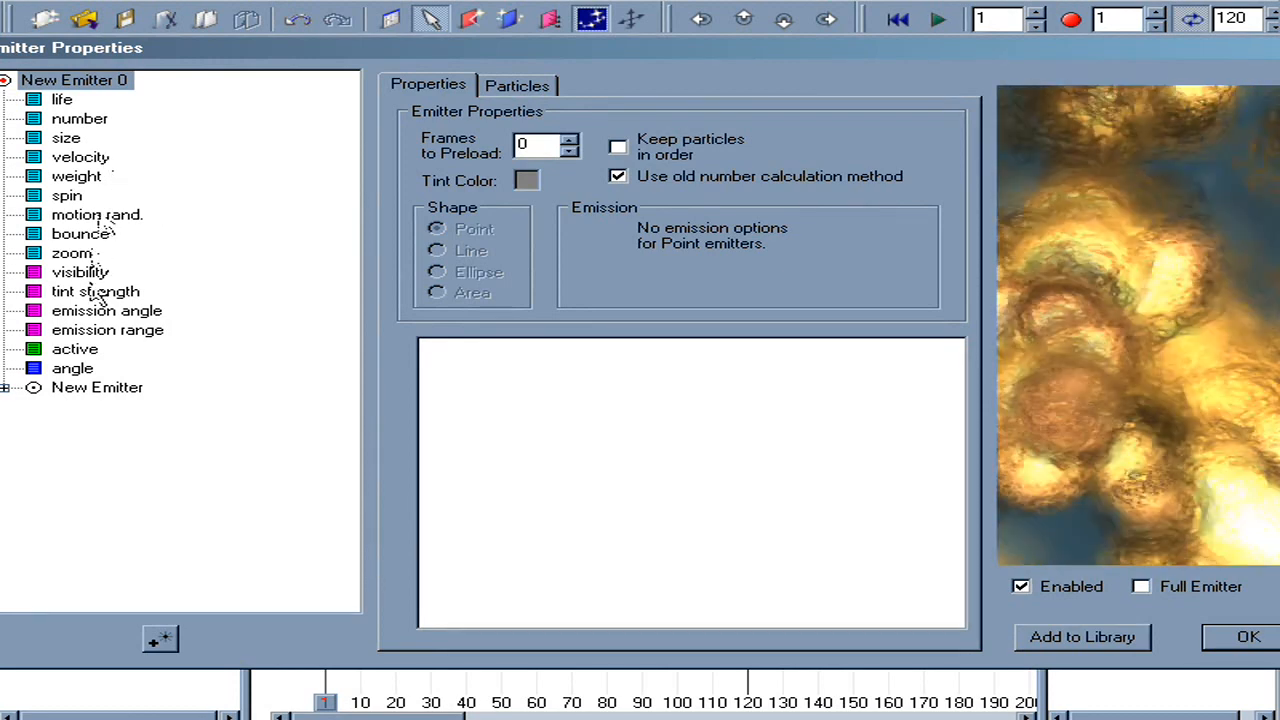
click(100, 311)
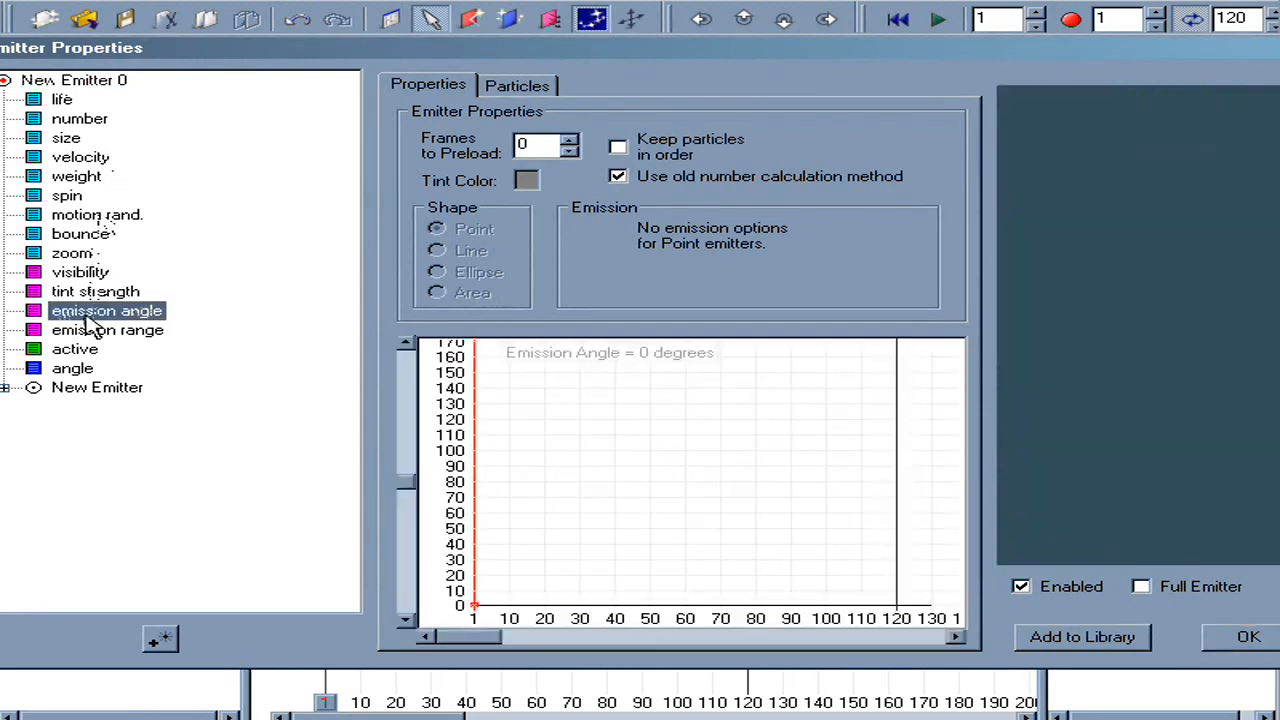
double_click(478, 618)
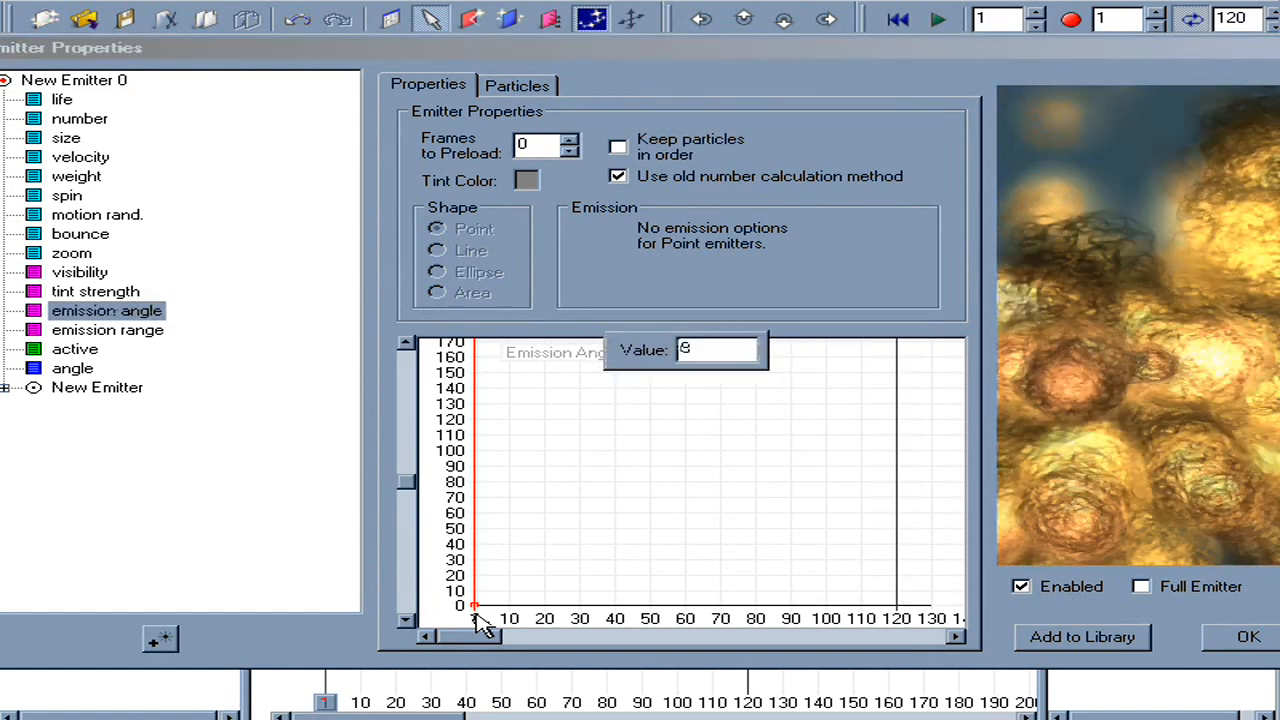
text(90)
key(Return)
Step: Set the super emitter's emission range to 5 degrees and lower its zoom to 30%
click(145, 331)
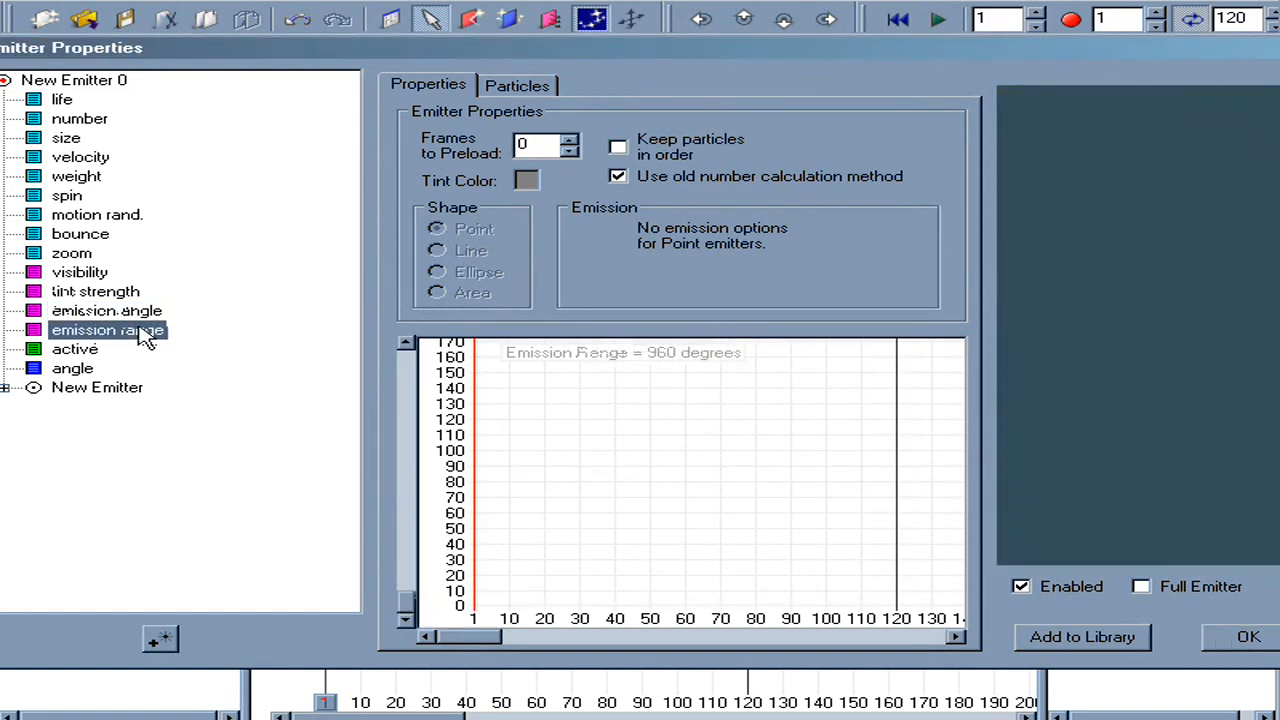
key(Return)
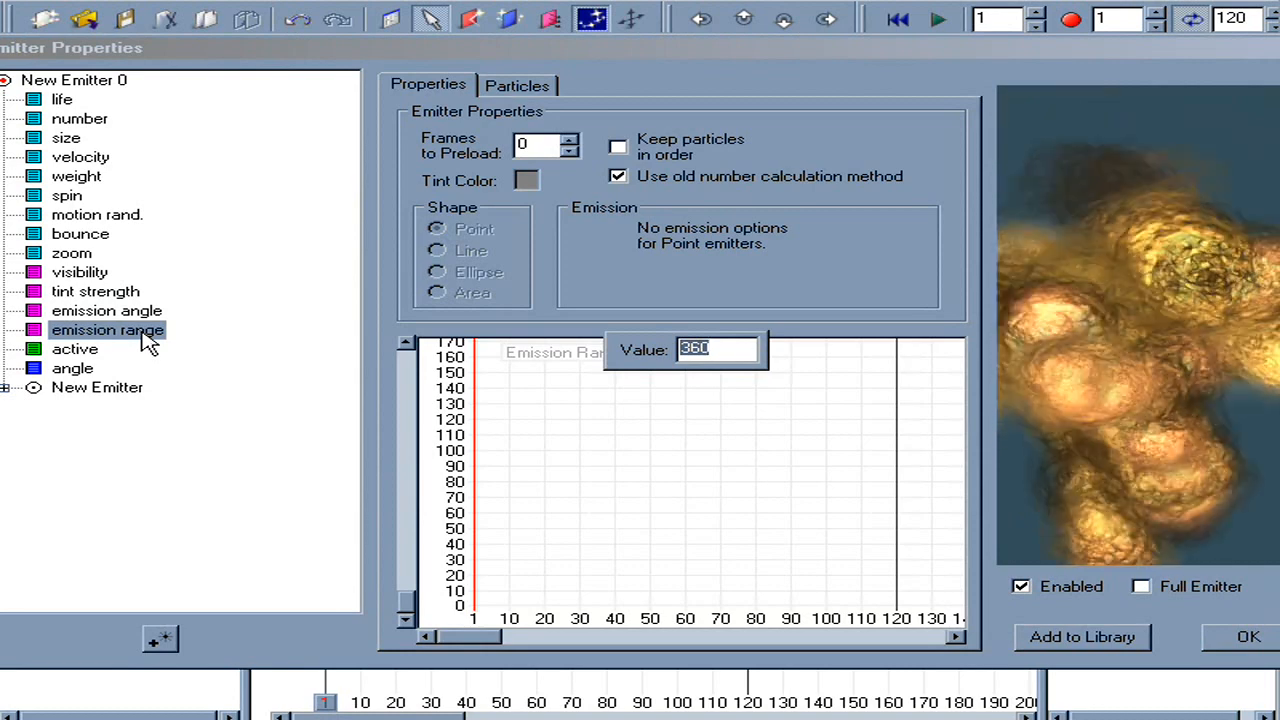
text(5)
key(Return)
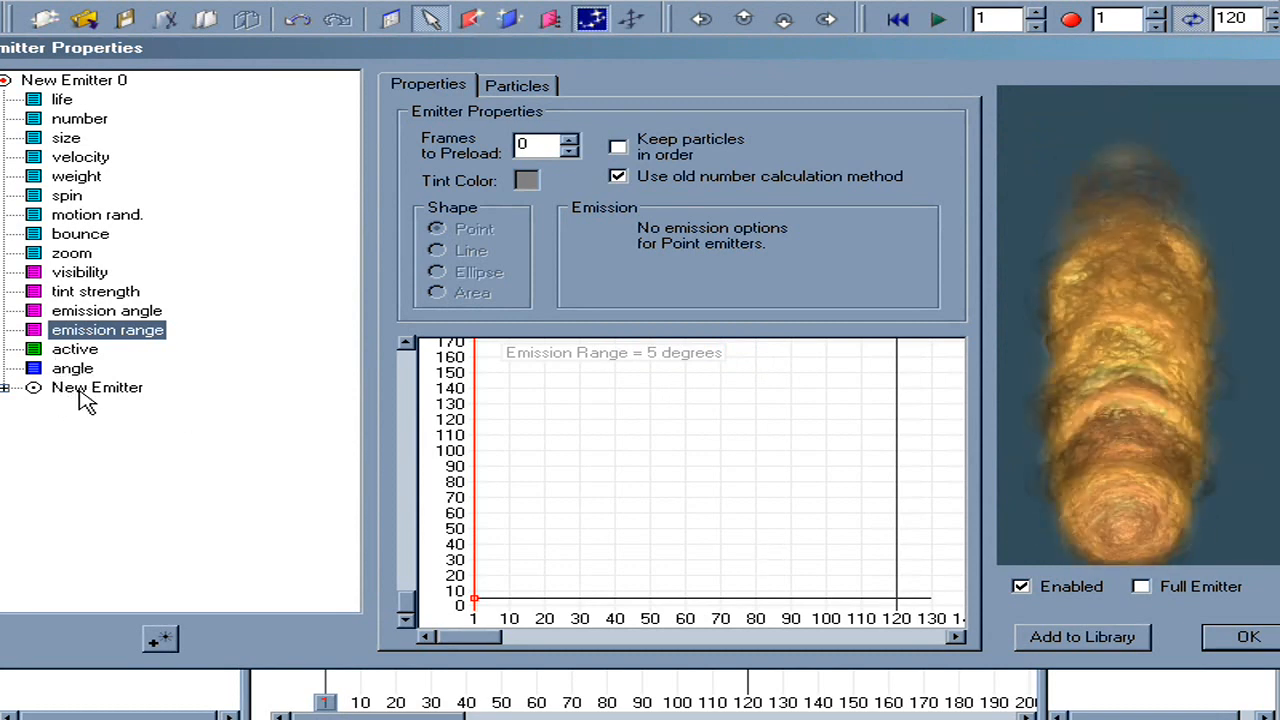
click(72, 255)
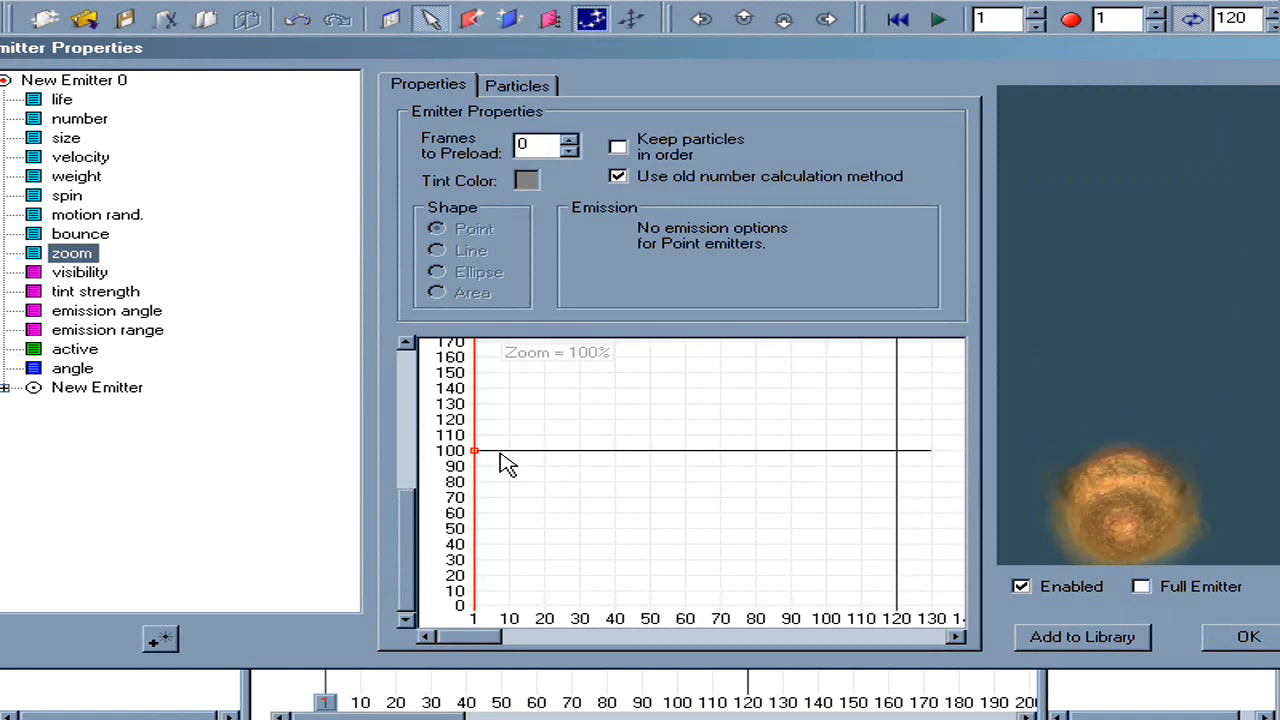
drag(475, 451, 437, 557)
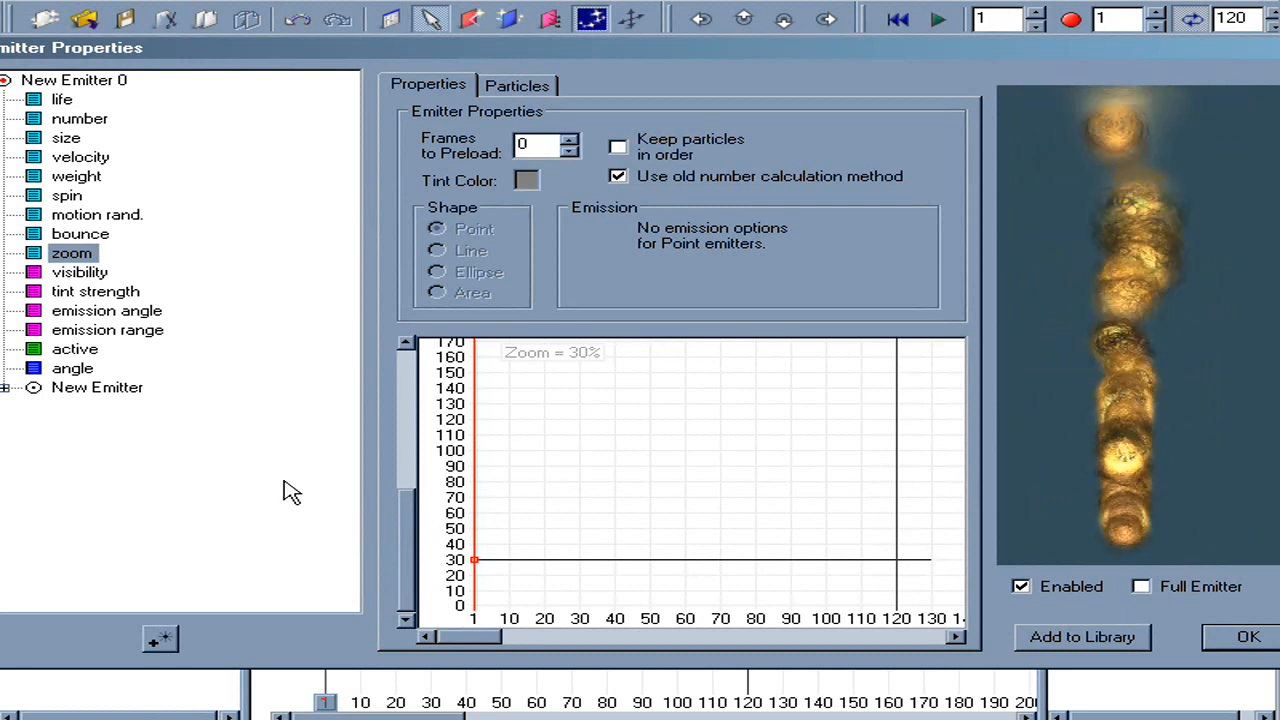
Step: Expand the nested New Emitter and set its f-life to 30
click(95, 390)
click(4, 388)
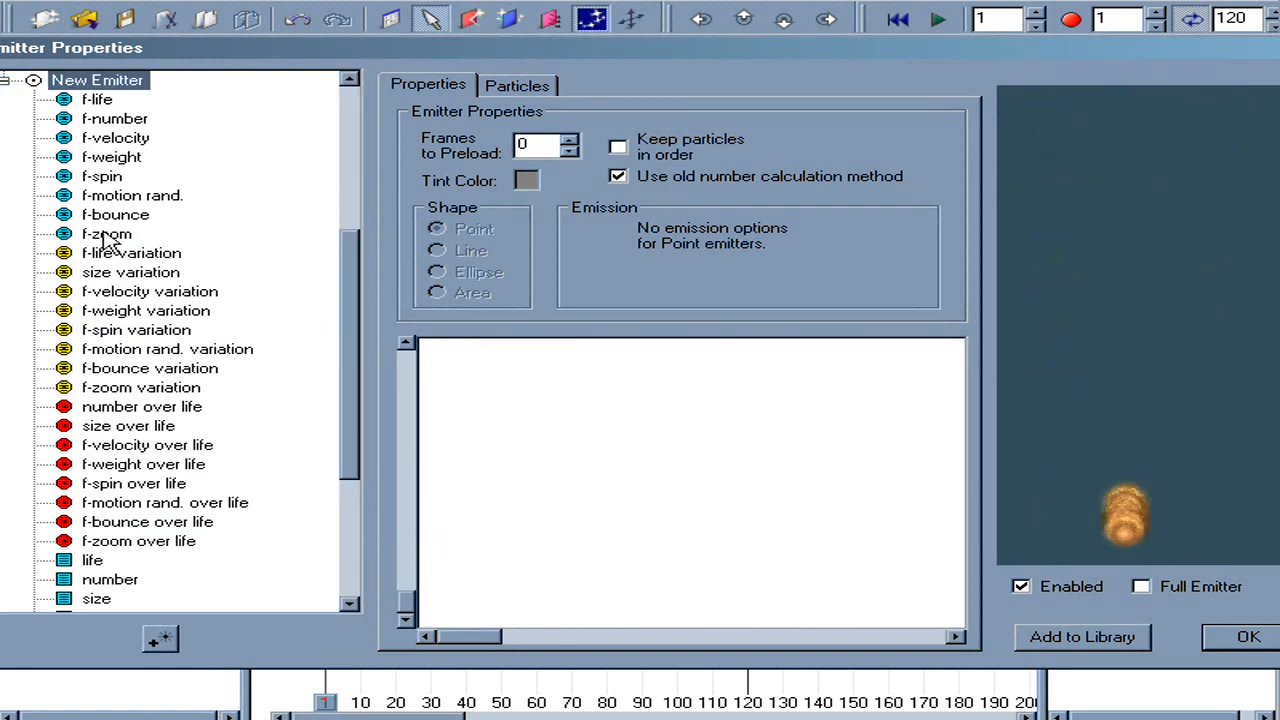
click(100, 100)
drag(483, 460, 388, 557)
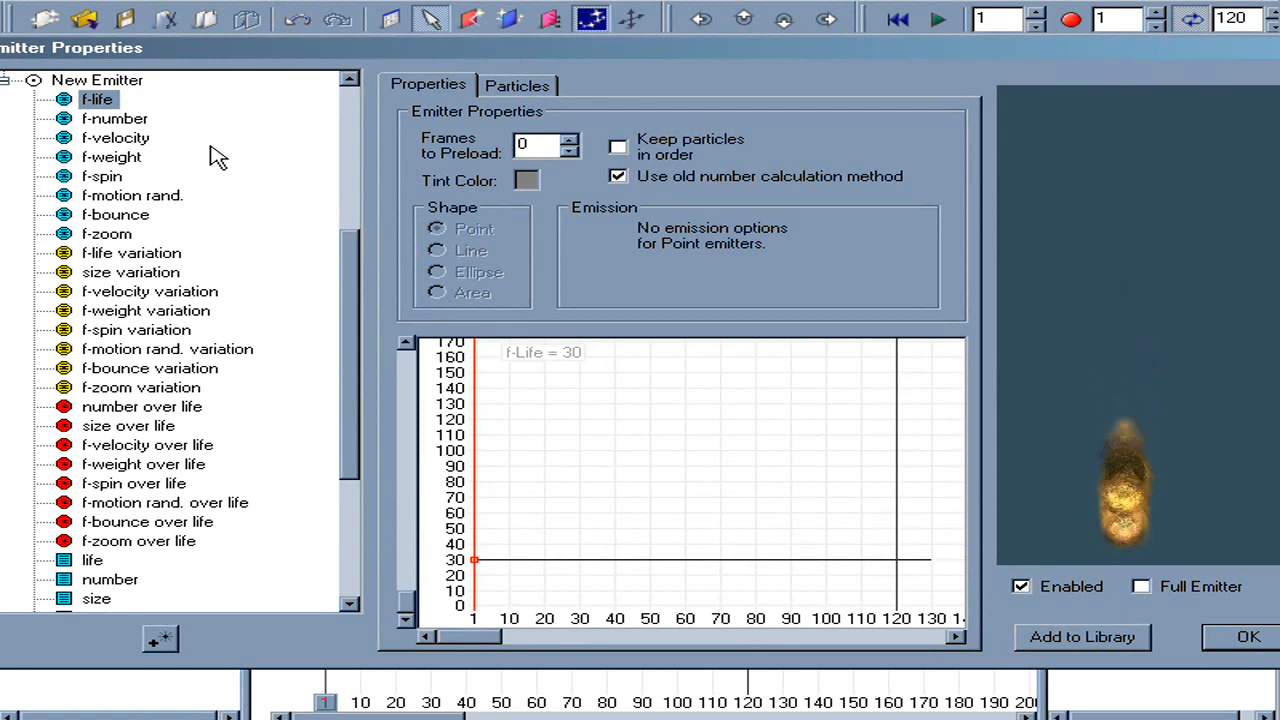
Step: Set the nested New Emitter's f-number to 1000 and try the emitter at another spot in the preview
click(128, 118)
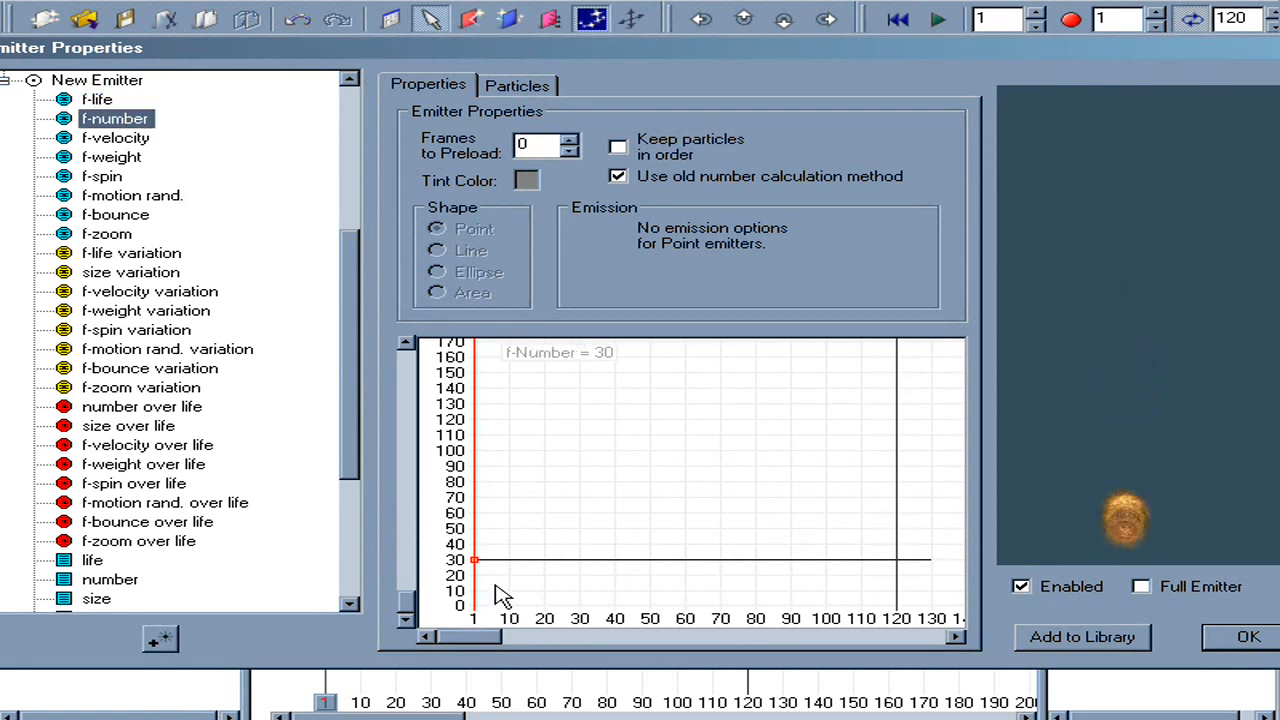
key(Return)
text(1)
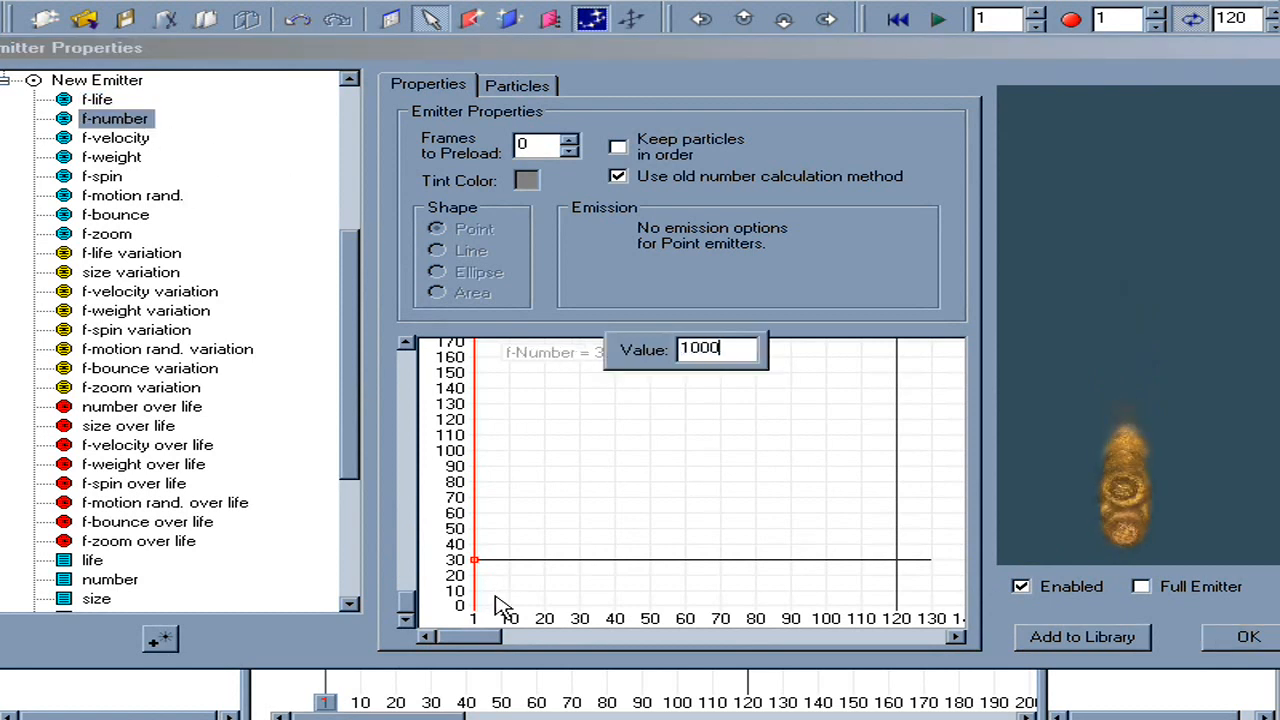
text(000)
key(Return)
drag(1130, 538, 1105, 564)
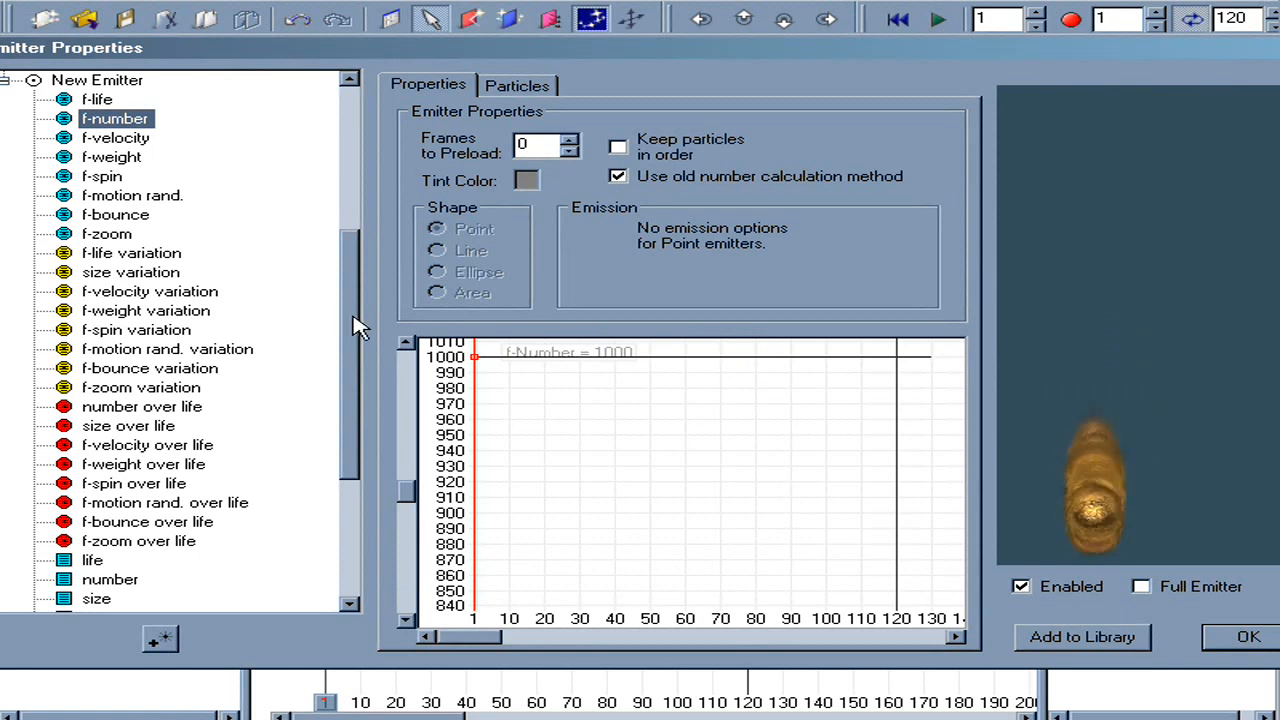
Step: Set the nested New Emitter's f-velocity to 600
click(115, 138)
right_click(478, 590)
text(600)
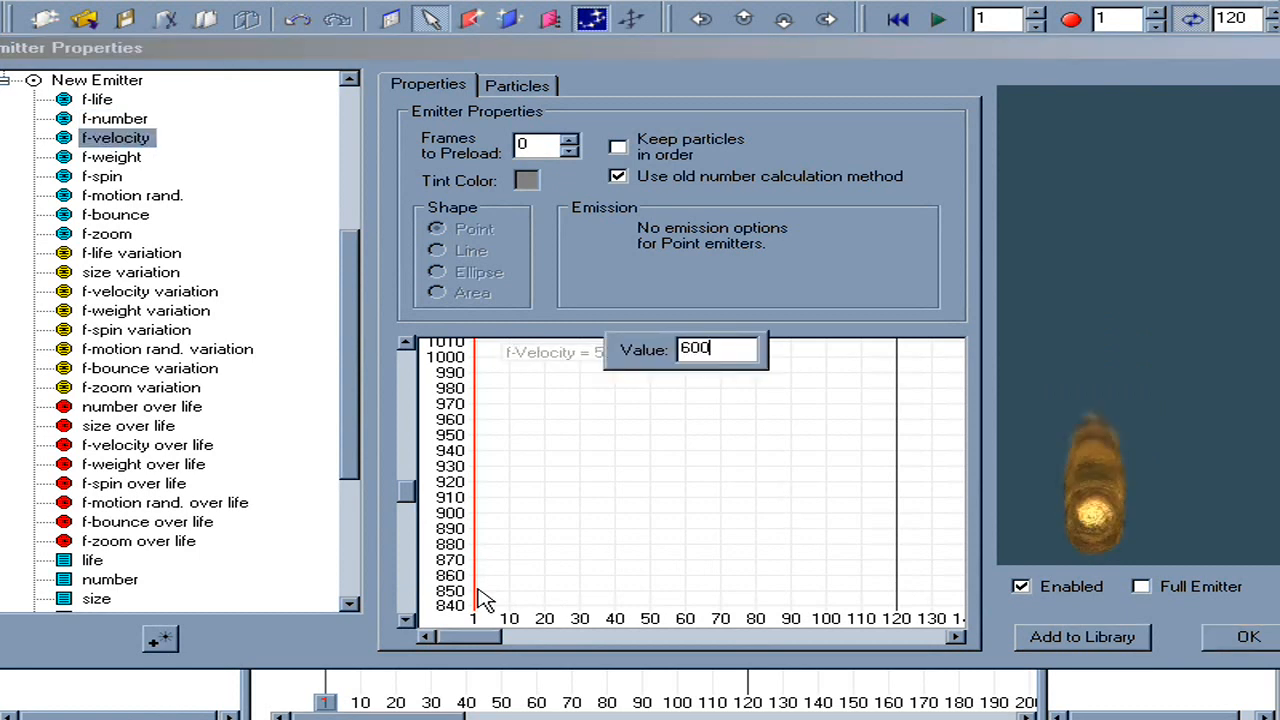
key(Return)
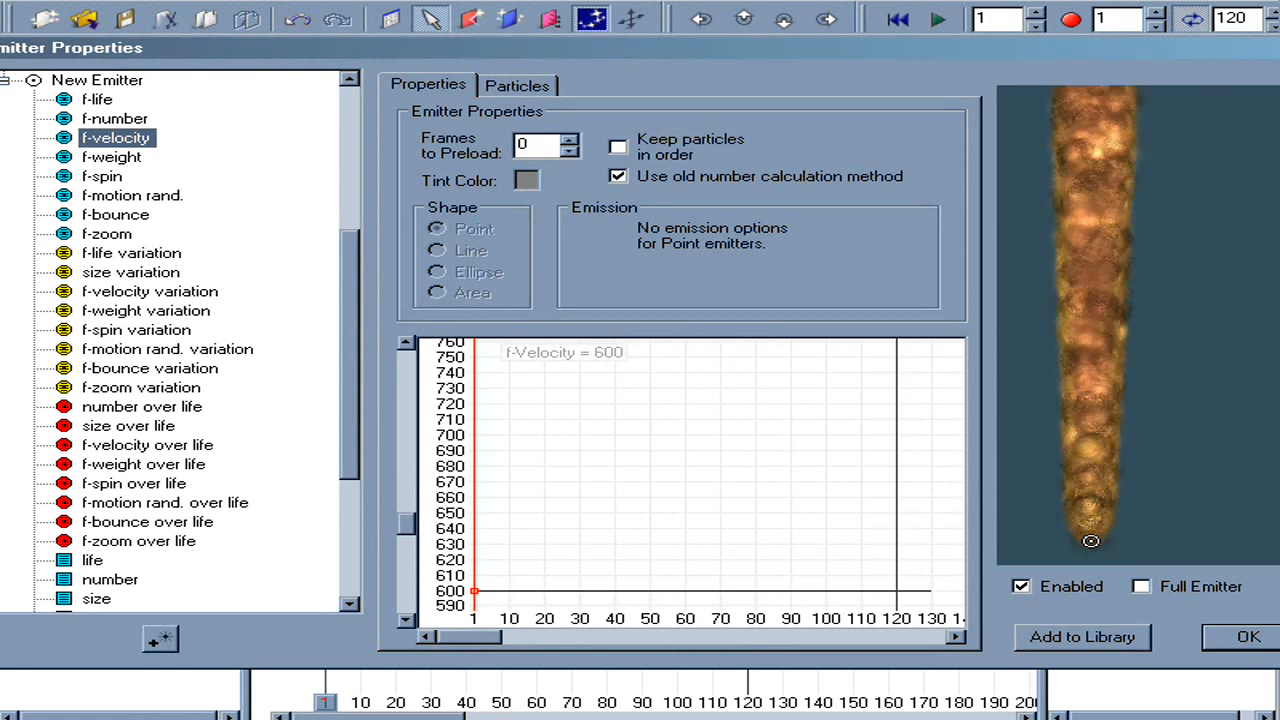
Step: Shape New Emitter 0's number graph to hold 100% until frame 10 and drop to 0% at about frame 11
scroll(320, 263, up, 5)
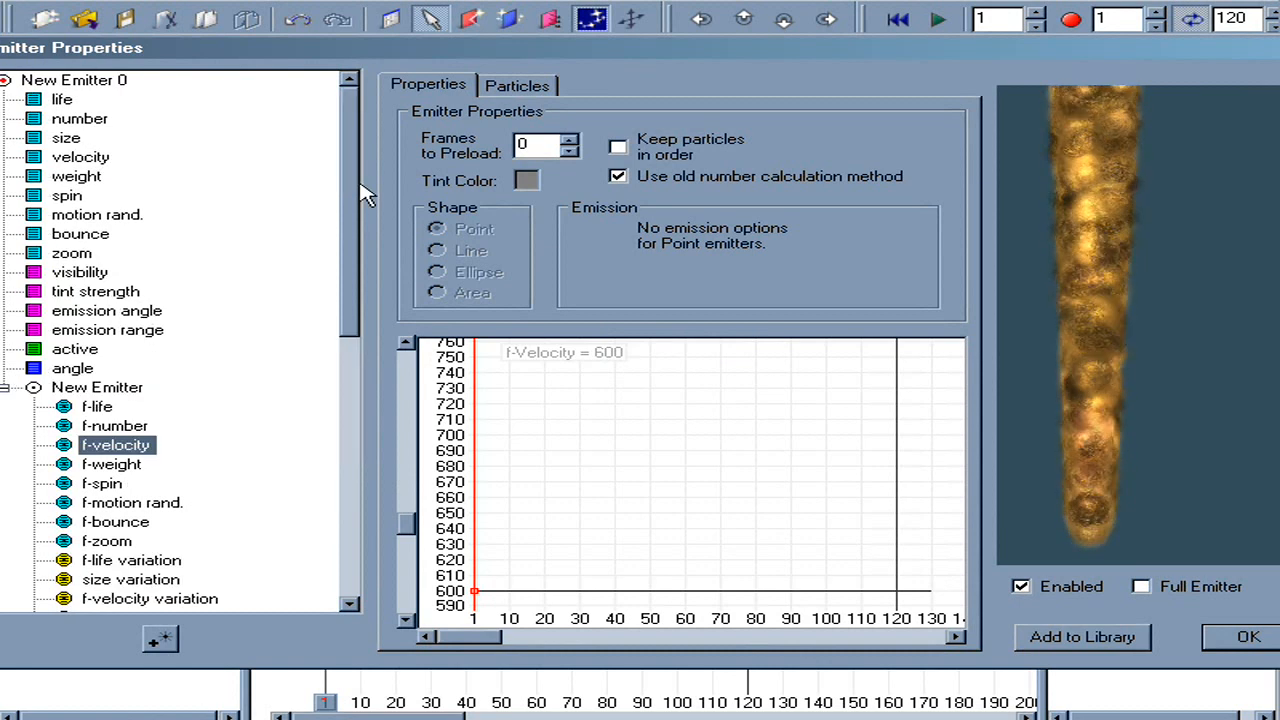
click(79, 118)
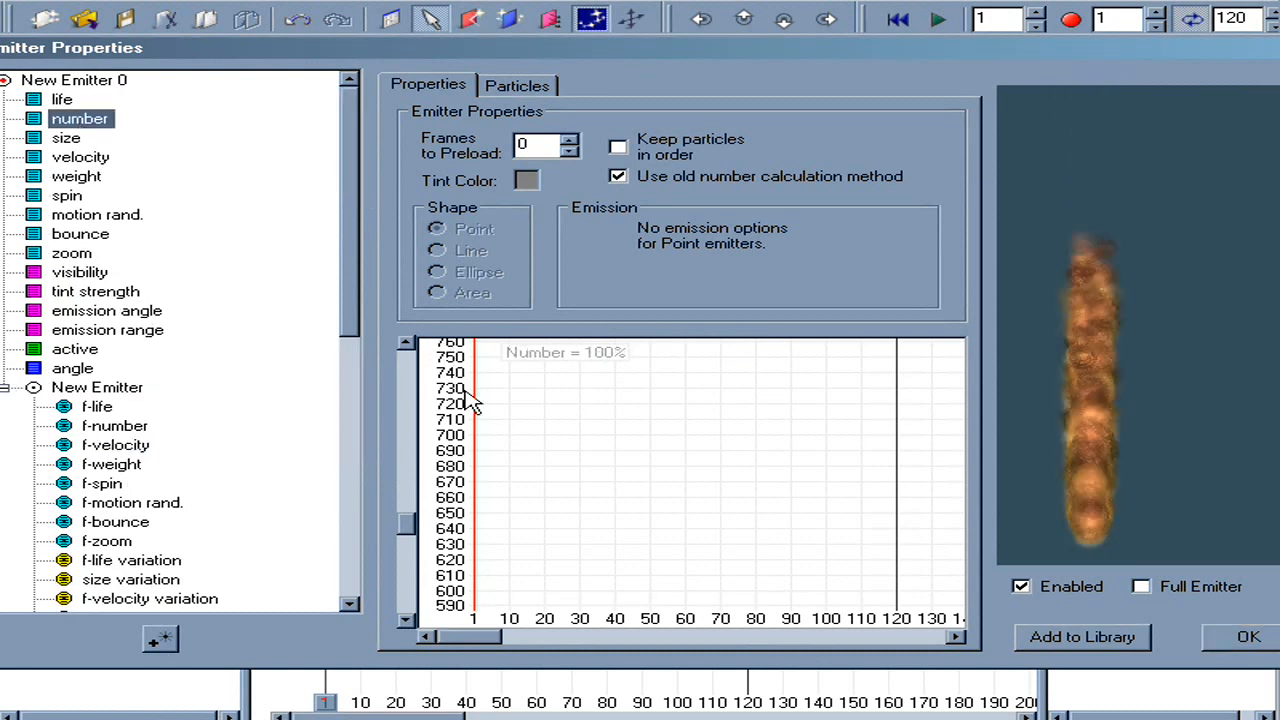
scroll(470, 500, down, 10)
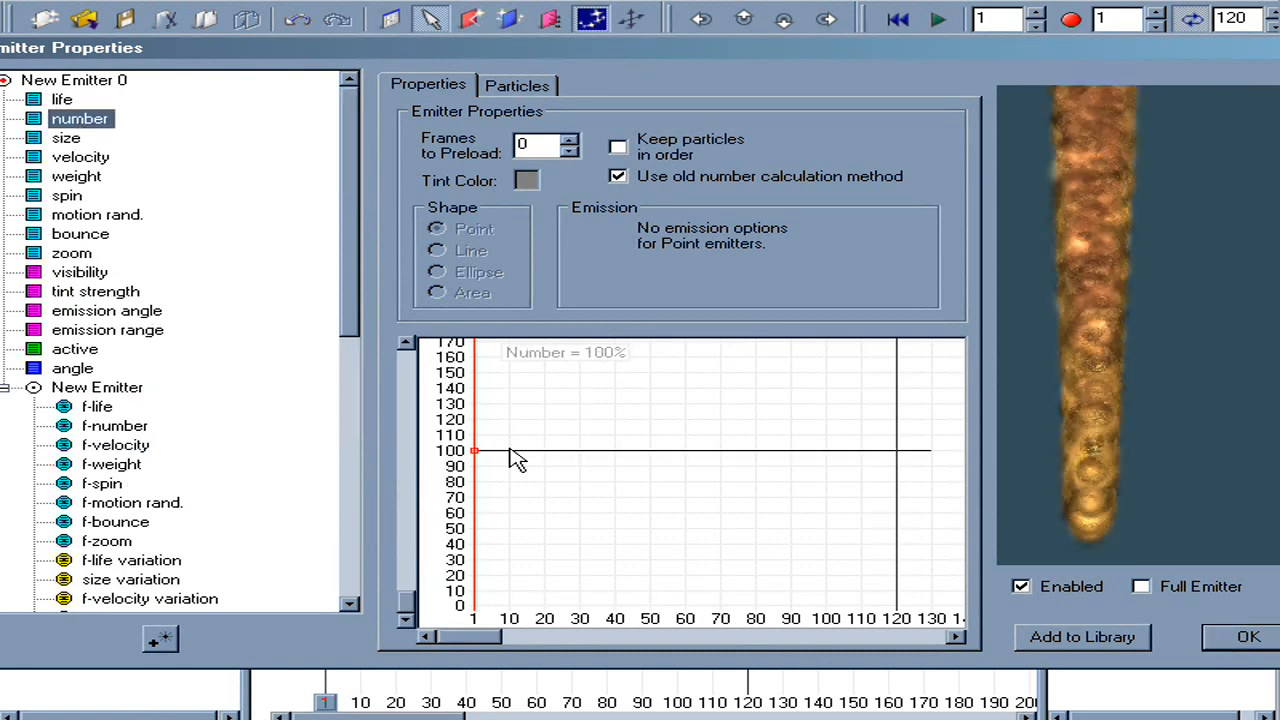
drag(515, 458, 512, 605)
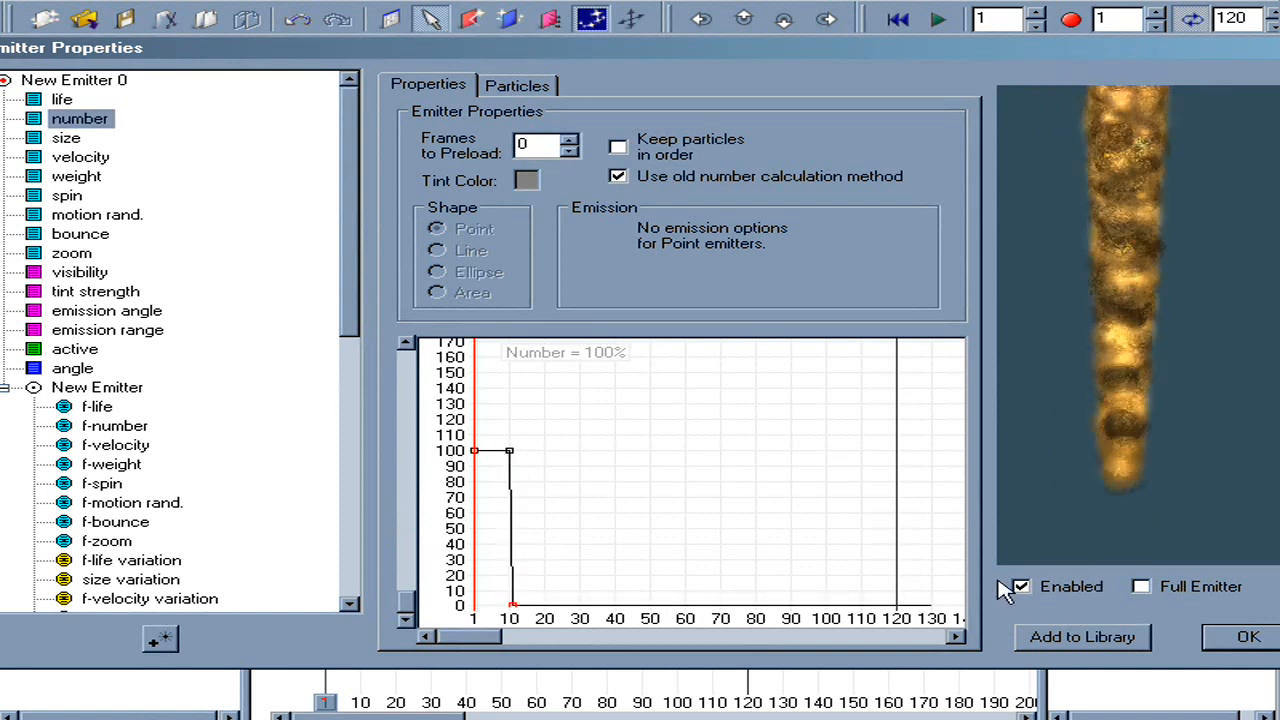
Step: Set the nested New Emitter's f-weight to 1600
drag(352, 280, 366, 404)
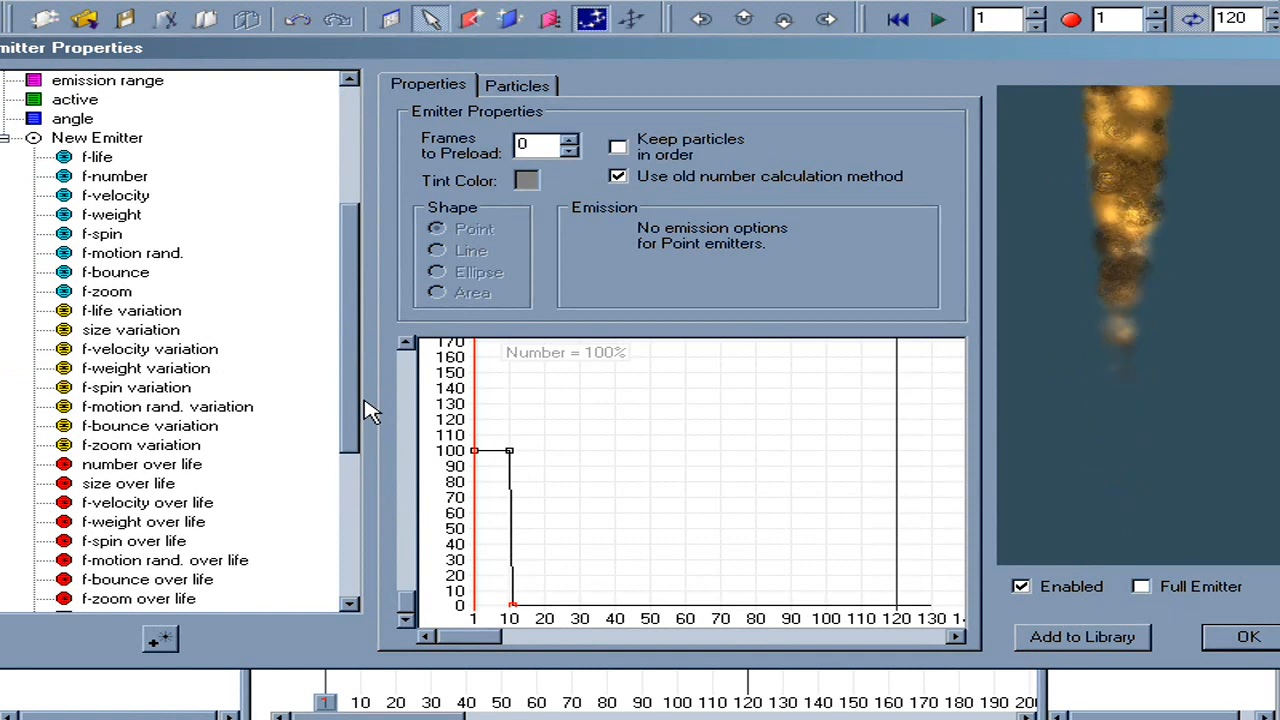
click(125, 216)
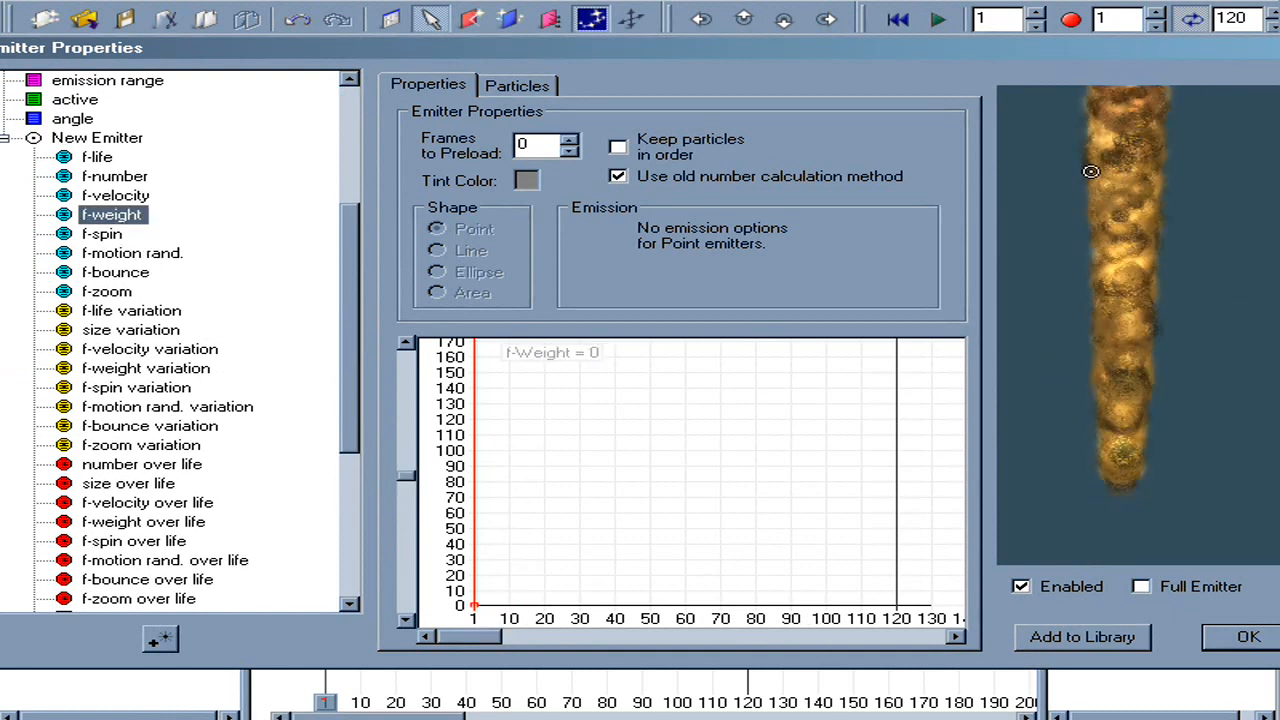
double_click(475, 605)
text(1600)
key(Return)
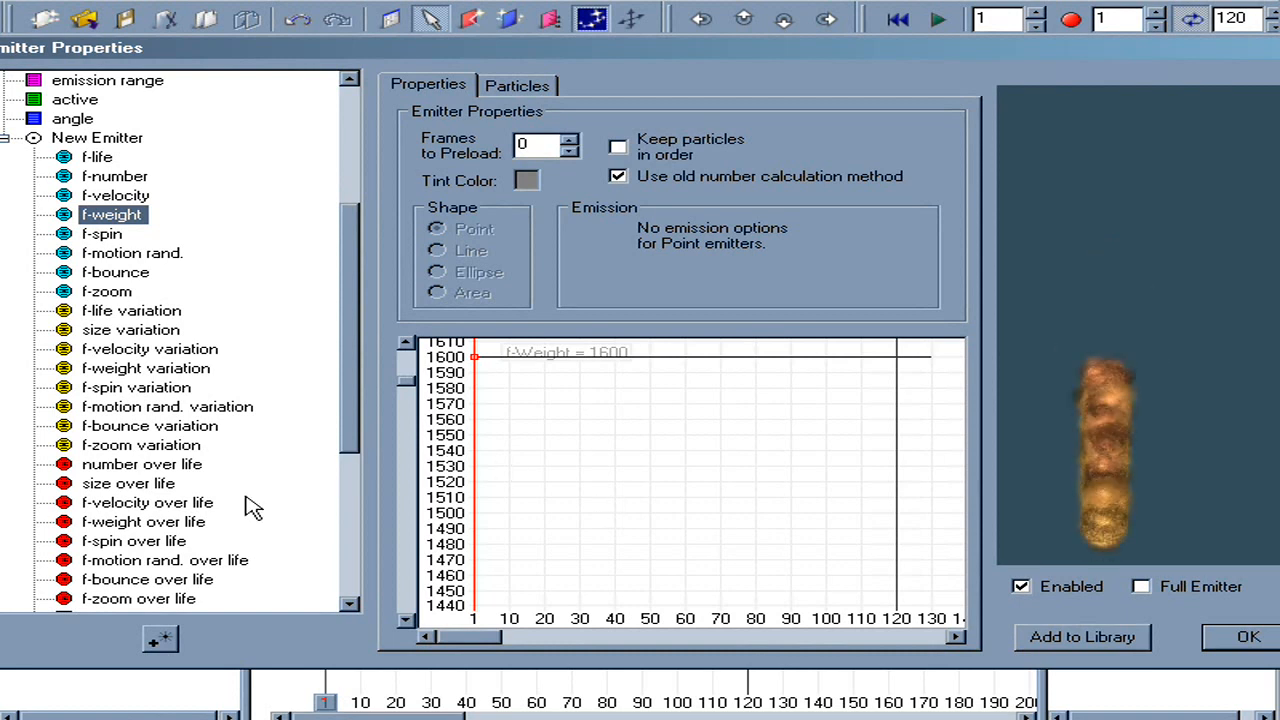
Step: Shape f-velocity over life to stay at 100% until about 0.45 and peak at 200% near 0.5
click(186, 504)
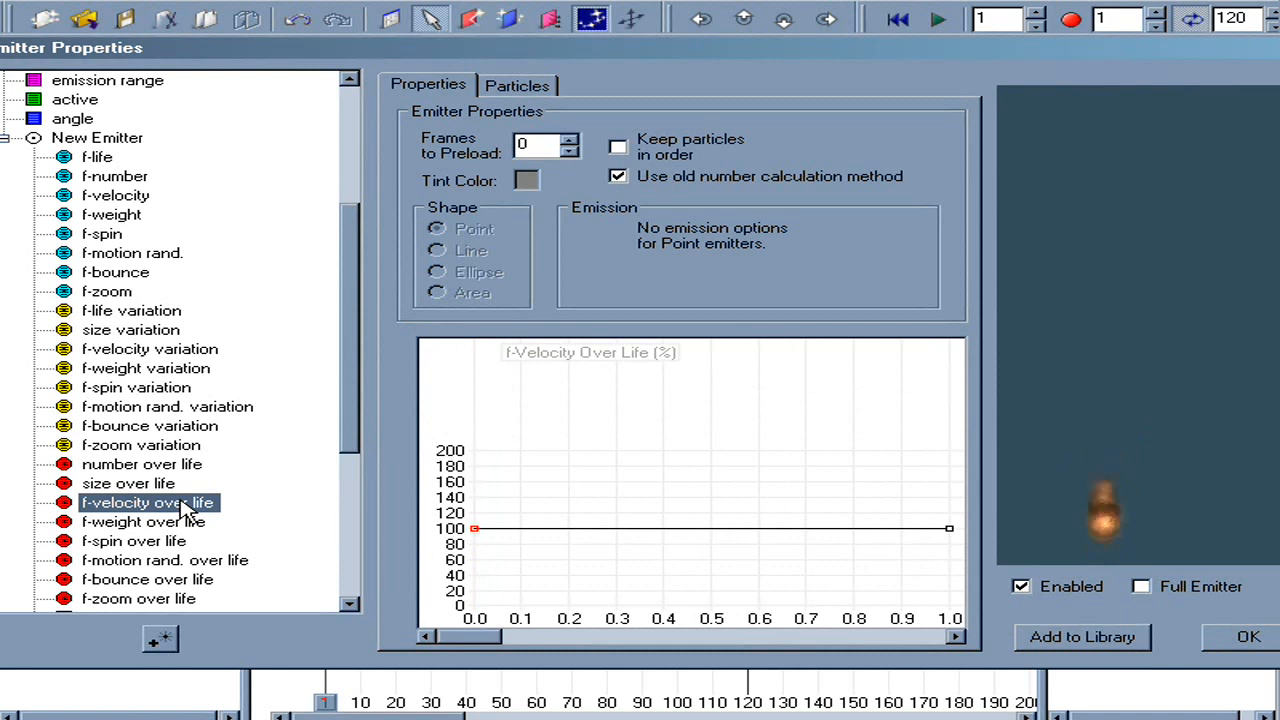
click(691, 528)
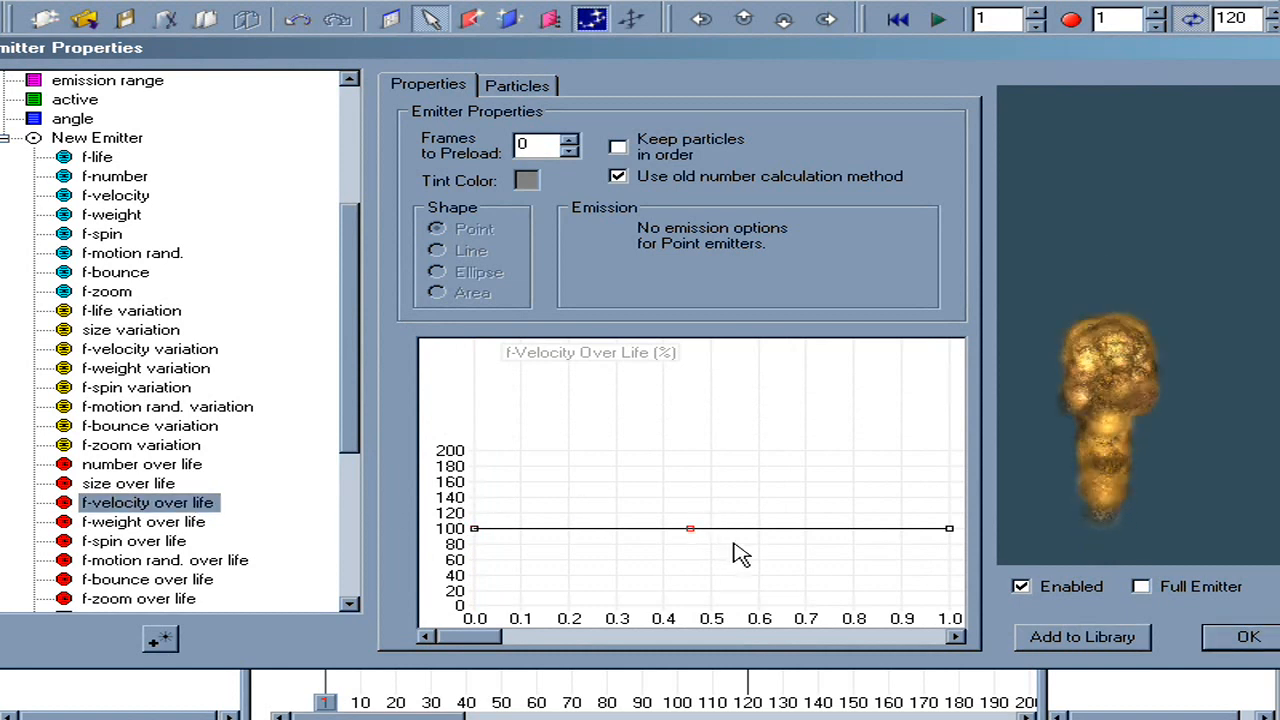
drag(736, 540, 714, 432)
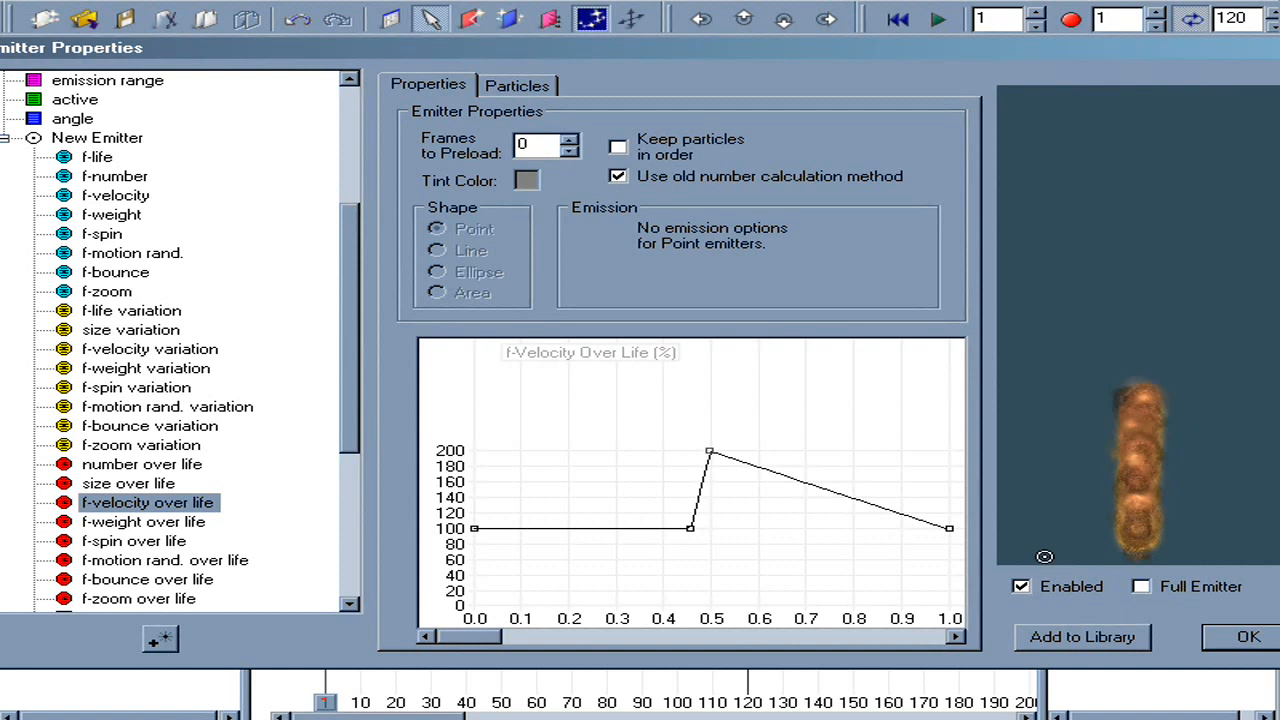
Step: Shape f-weight over life to hold 0% until about 0.1 and jump to 100% just after it
click(123, 524)
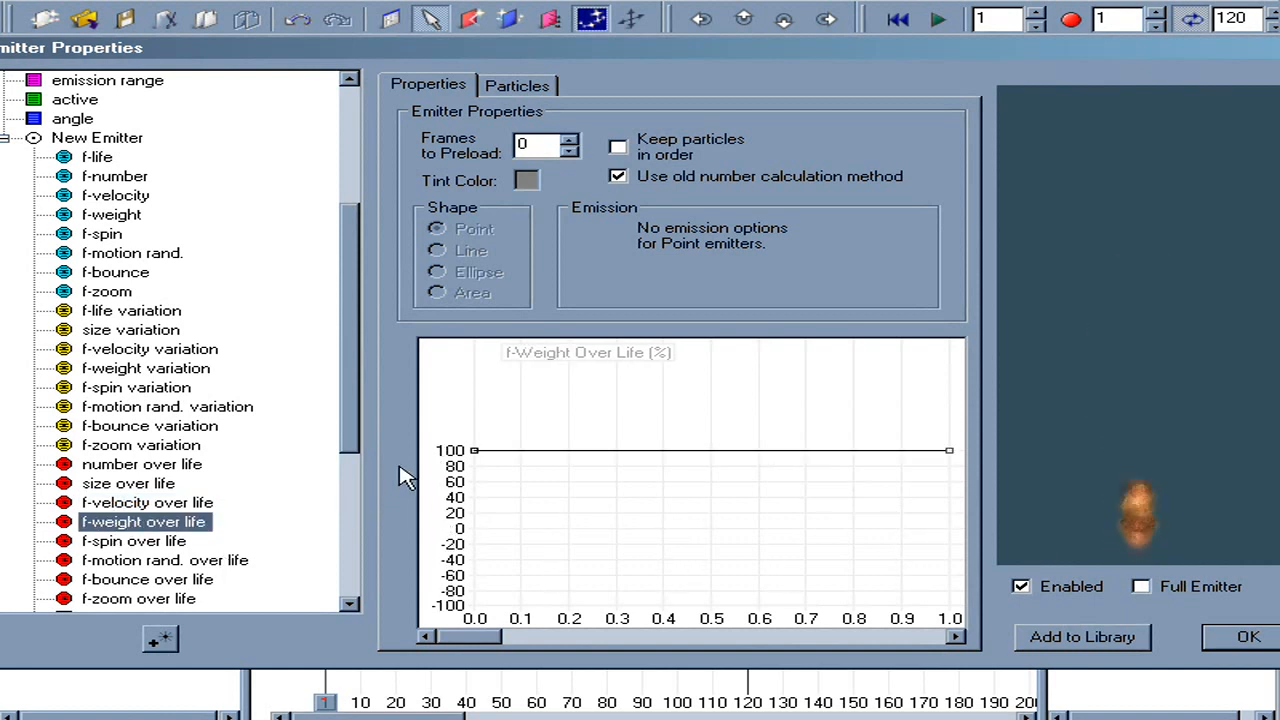
drag(474, 450, 413, 526)
drag(514, 522, 463, 528)
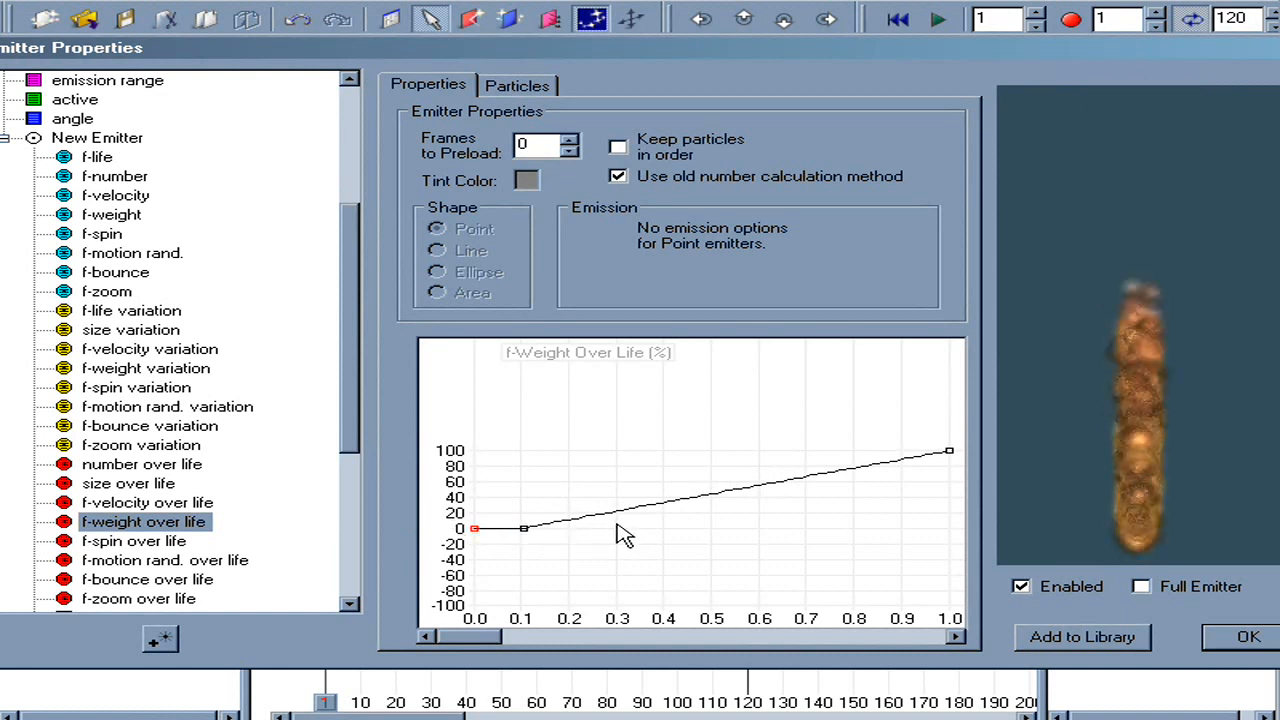
drag(567, 528, 509, 414)
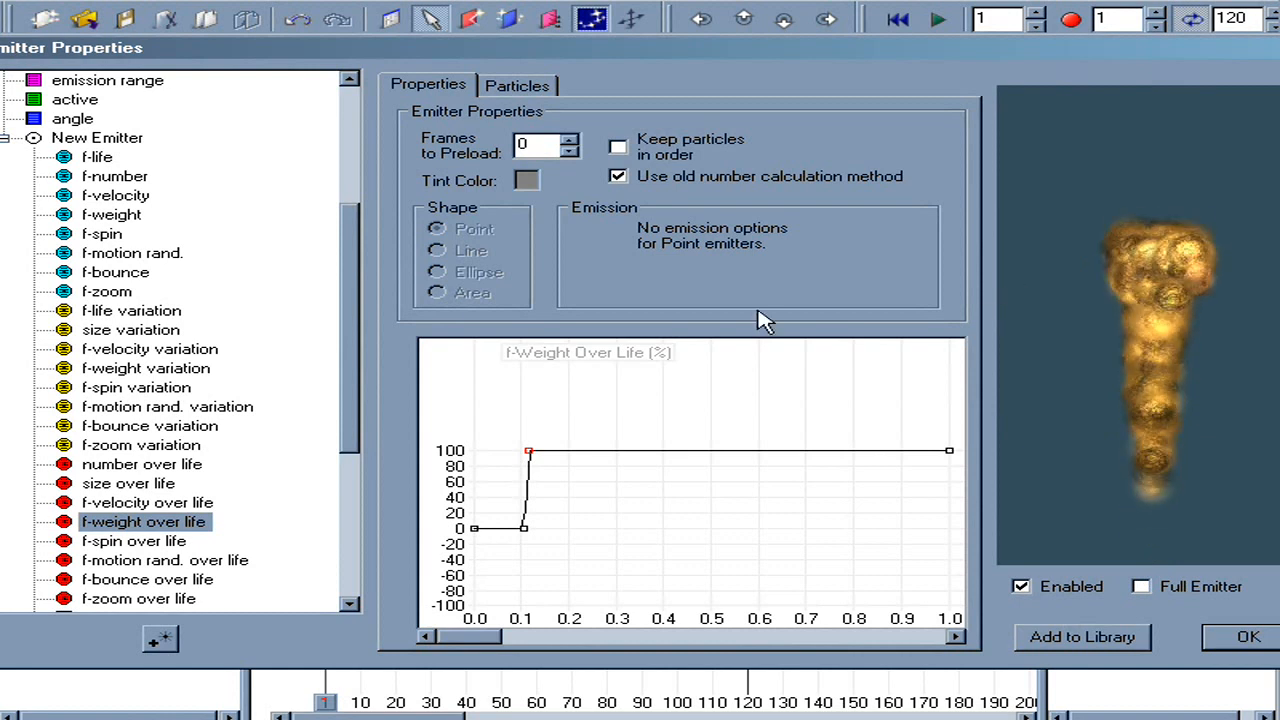
Step: Set f-motion rand. to 350 and make its over-life curve start at 0% and peak at 200% near 0.26
click(135, 256)
drag(477, 608, 380, 396)
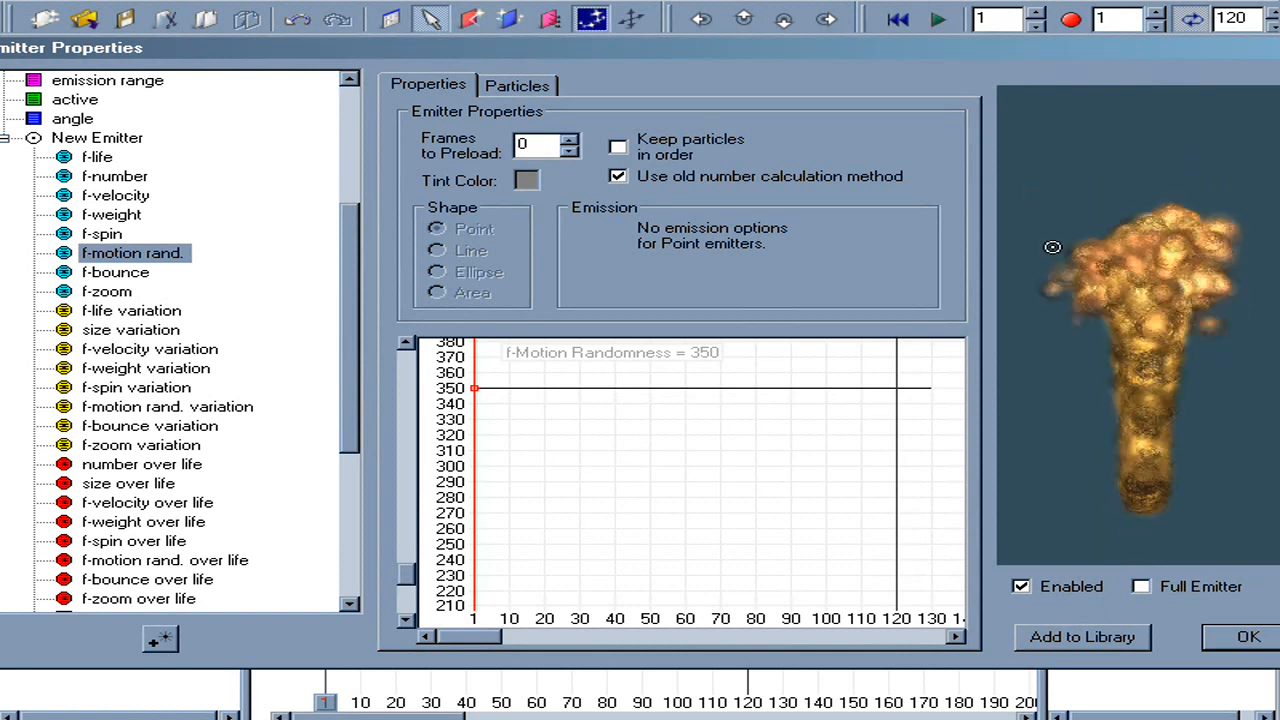
click(180, 562)
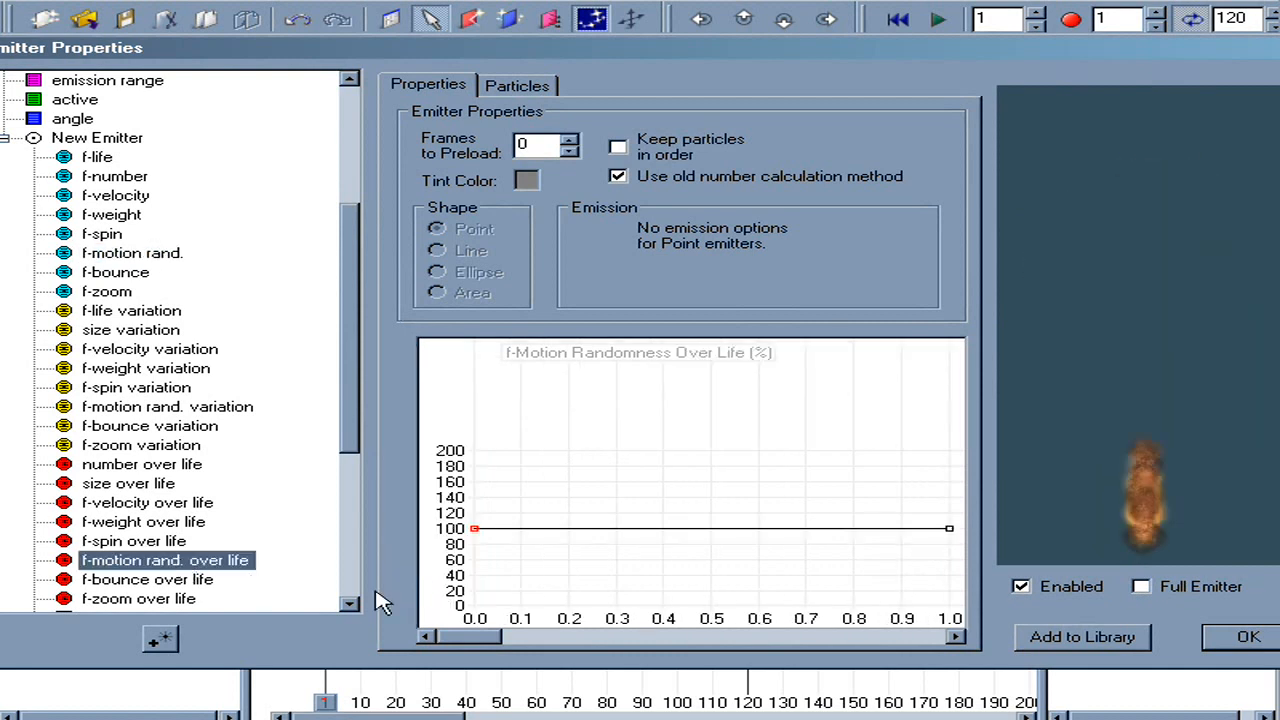
drag(474, 528, 440, 652)
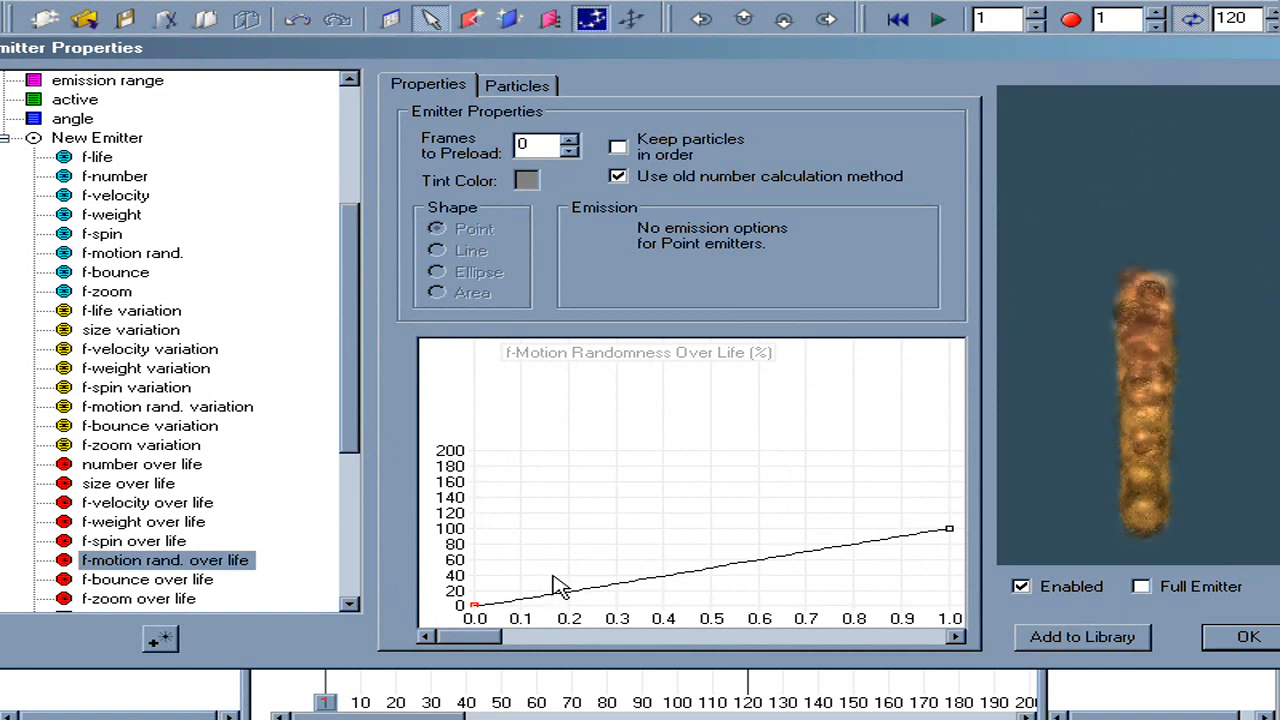
drag(570, 592, 608, 395)
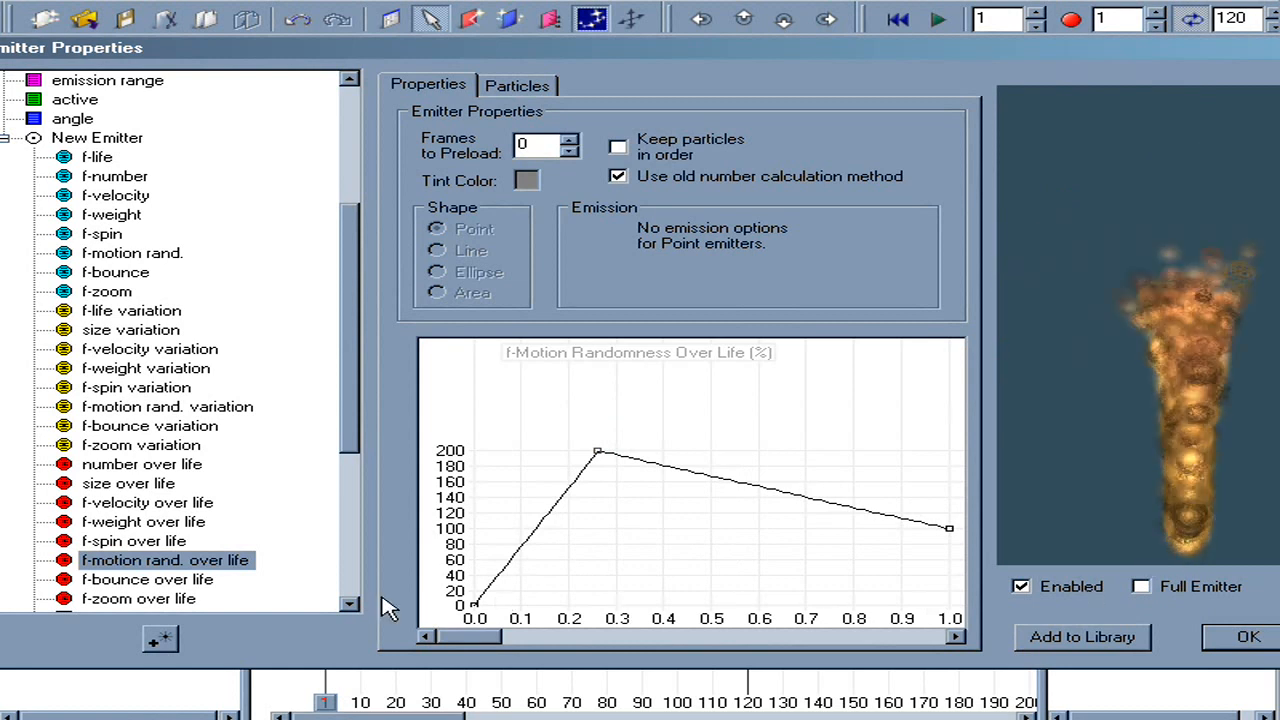
Step: Raise the f-life and f-velocity variations, and set f-weight variation to 14 and f-motion rand. variation to 13
click(150, 318)
drag(473, 606, 428, 567)
click(150, 349)
mouse_move(473, 606)
mouse_down()
mouse_move(452, 581)
mouse_move(473, 584)
mouse_up()
click(172, 369)
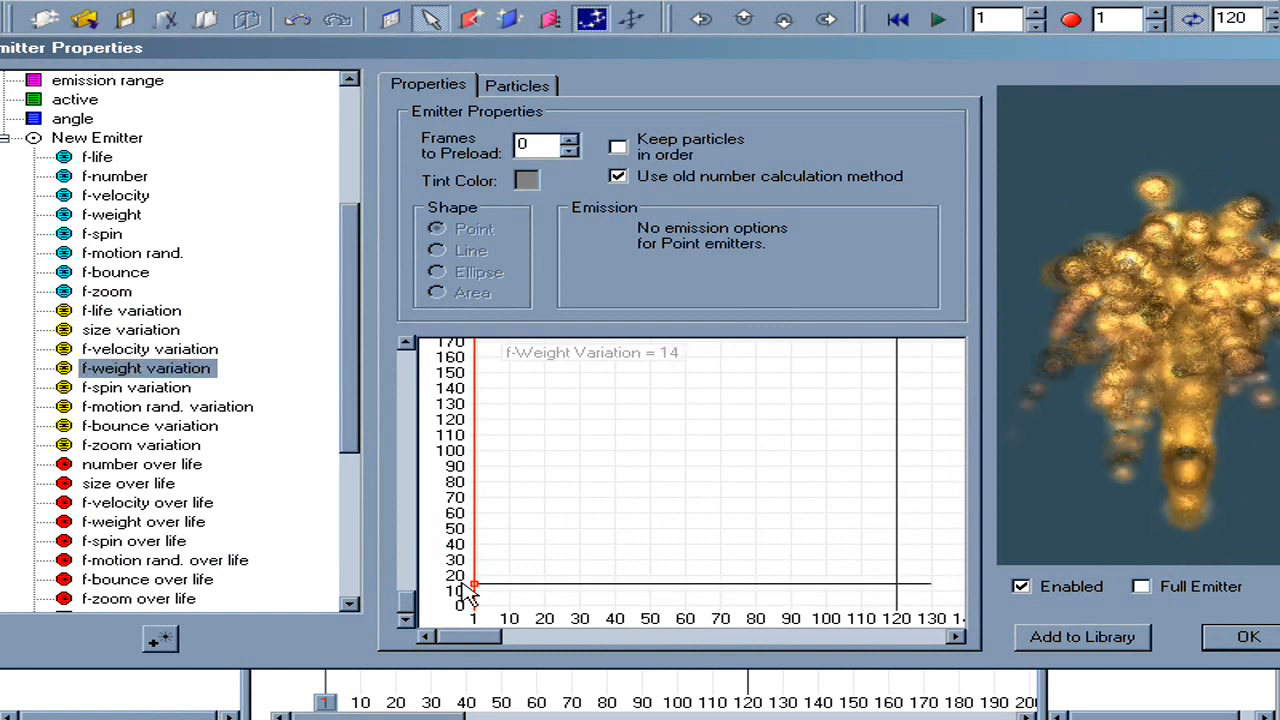
click(165, 408)
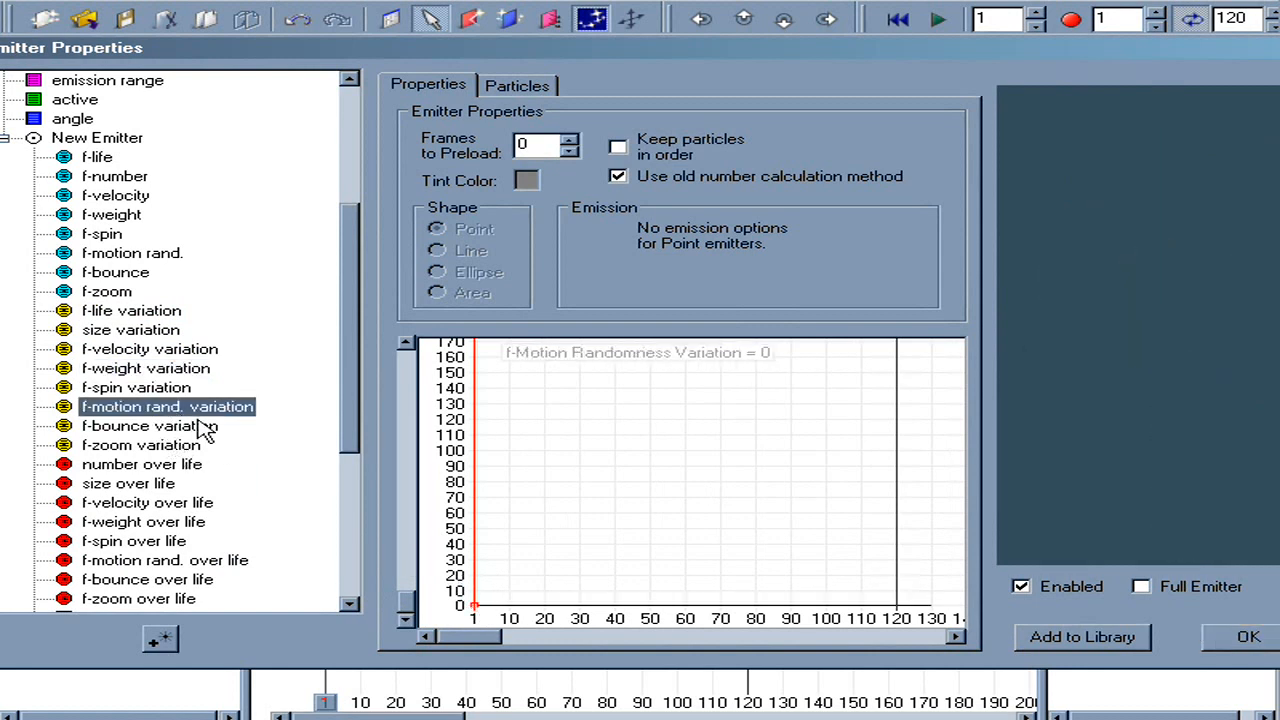
drag(473, 607, 472, 586)
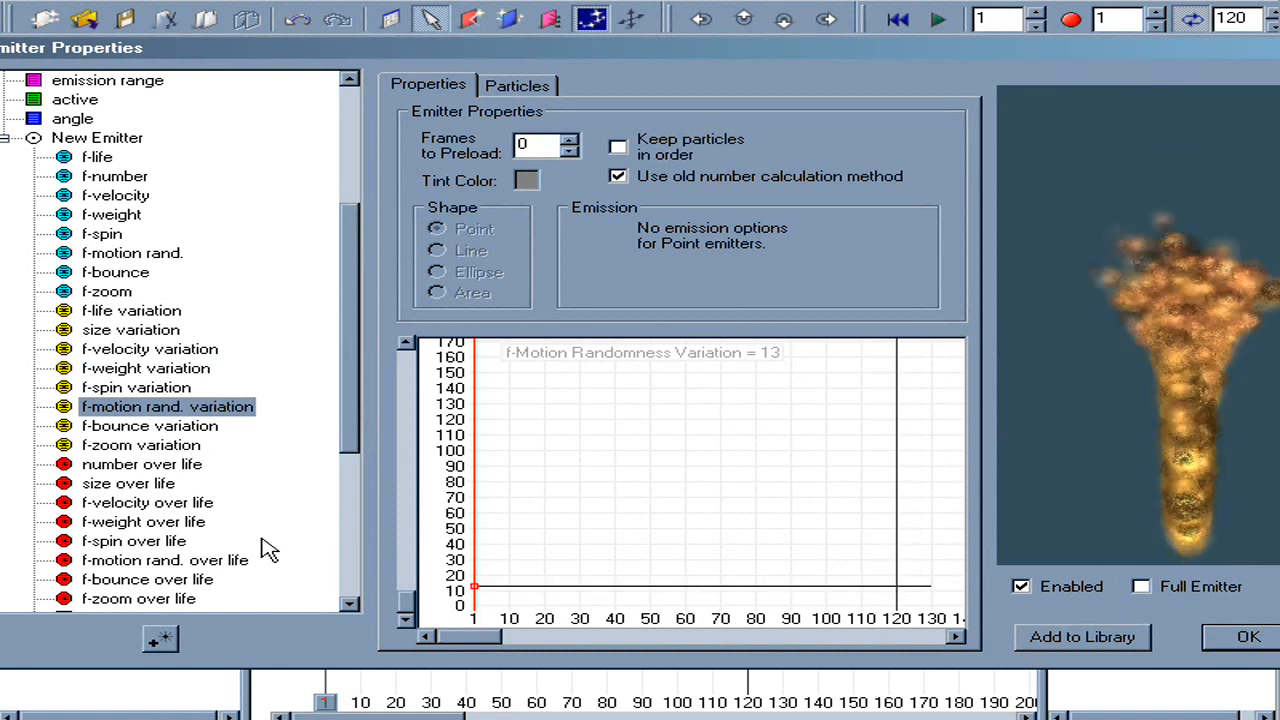
Step: Dip the f-zoom over life curve to about 45% with two smooth curve points near 0.1 and 0.3
scroll(355, 443, down, 1)
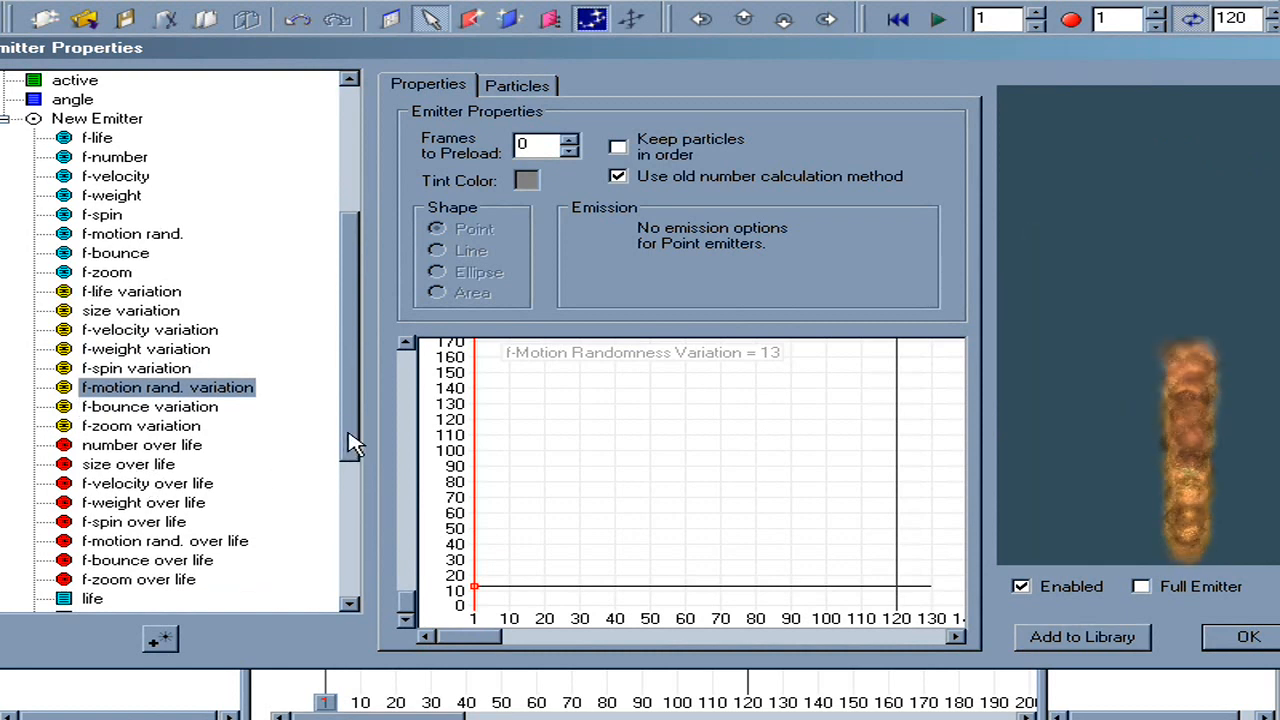
scroll(355, 443, down, 2)
click(180, 464)
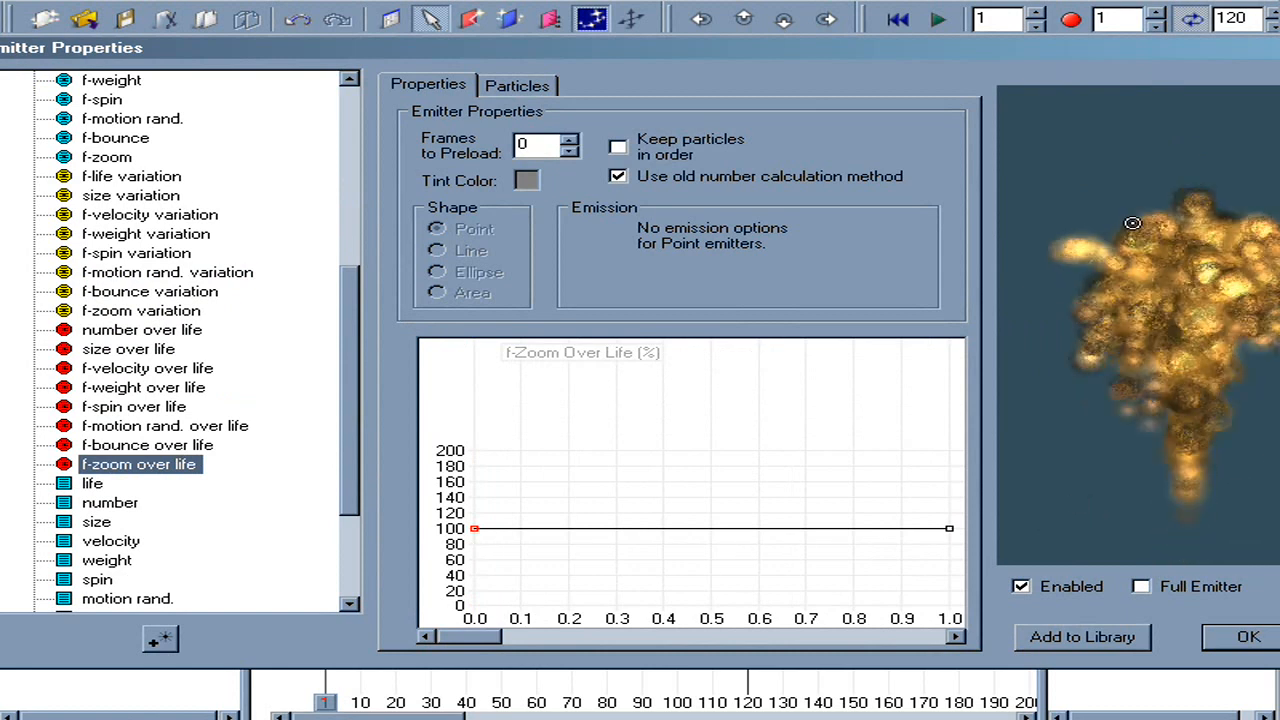
drag(527, 543, 516, 566)
drag(605, 566, 623, 570)
right_click(624, 571)
right_click(516, 568)
Step: Hold f-zoom over life at about 180% between 0.6 and 0.85 and curve it down to 0% at 1.0
drag(757, 561, 752, 465)
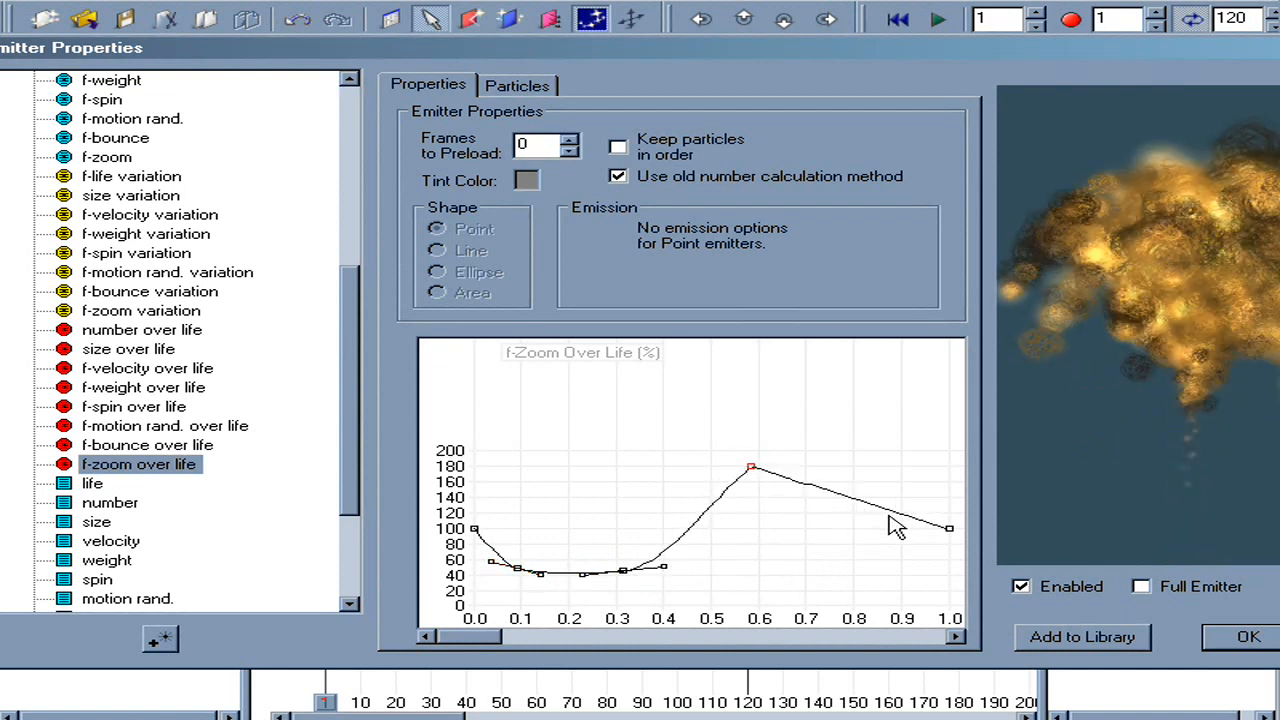
drag(878, 508, 880, 467)
mouse_move(950, 530)
mouse_down()
mouse_move(950, 605)
mouse_move(888, 606)
mouse_move(928, 606)
mouse_move(905, 607)
mouse_move(935, 521)
mouse_up()
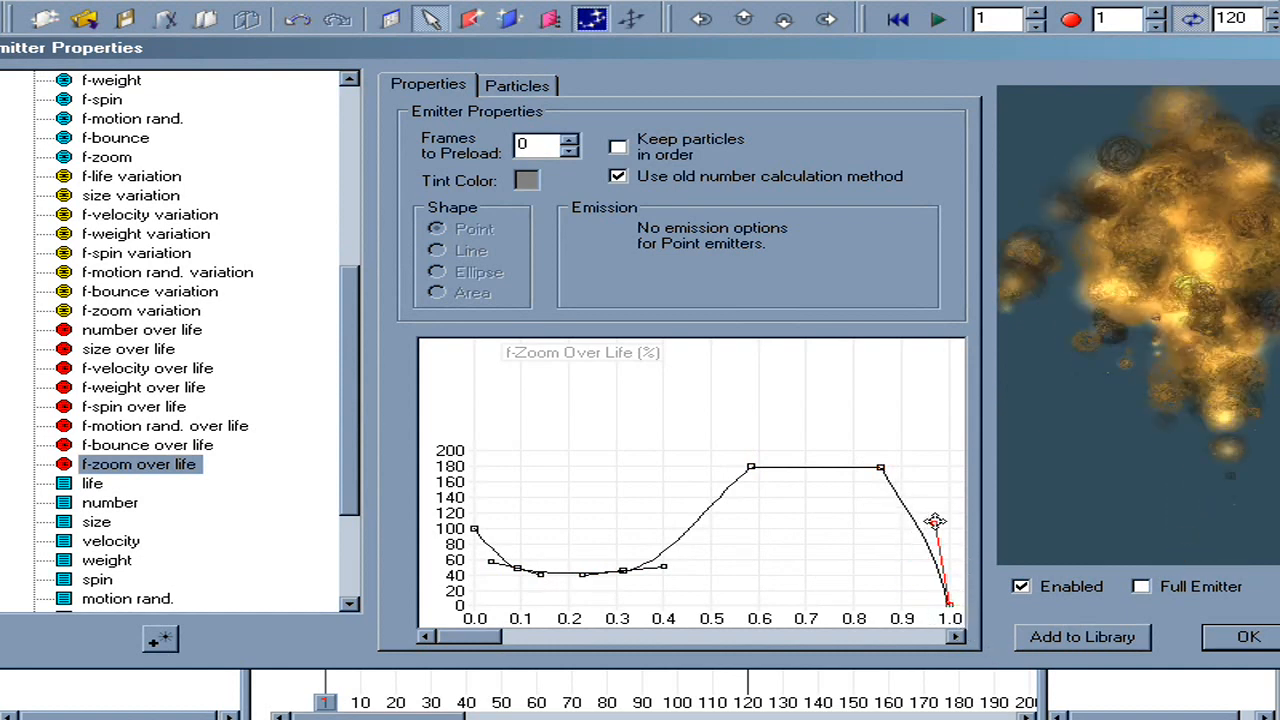
Step: Smooth the two peak points of the f-zoom over life curve and lower them to about 145%
click(882, 467)
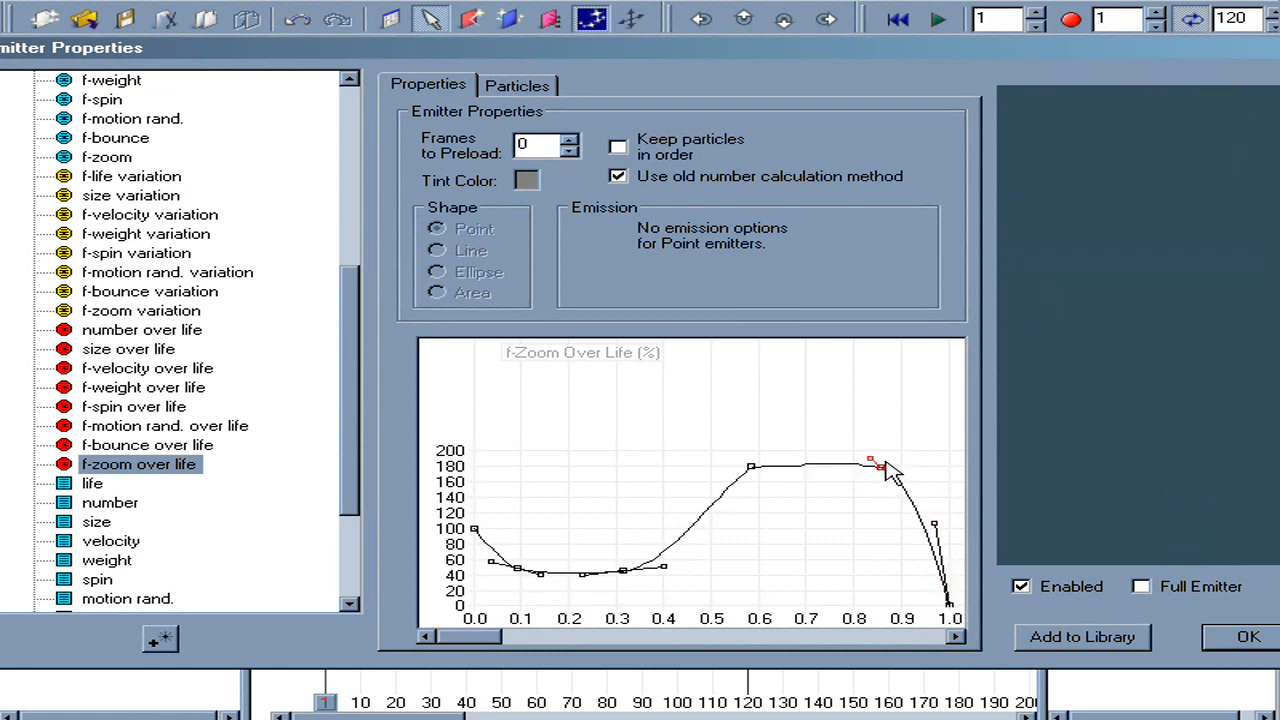
click(751, 467)
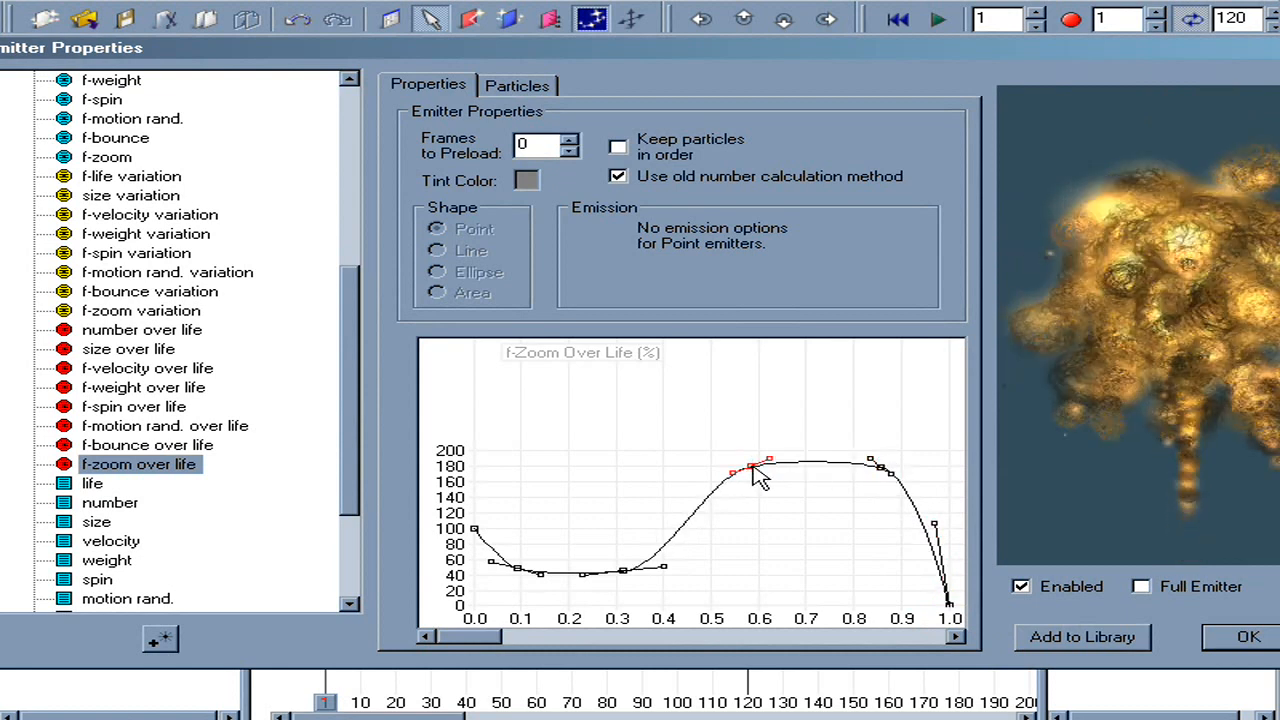
drag(752, 467, 765, 492)
drag(881, 467, 858, 496)
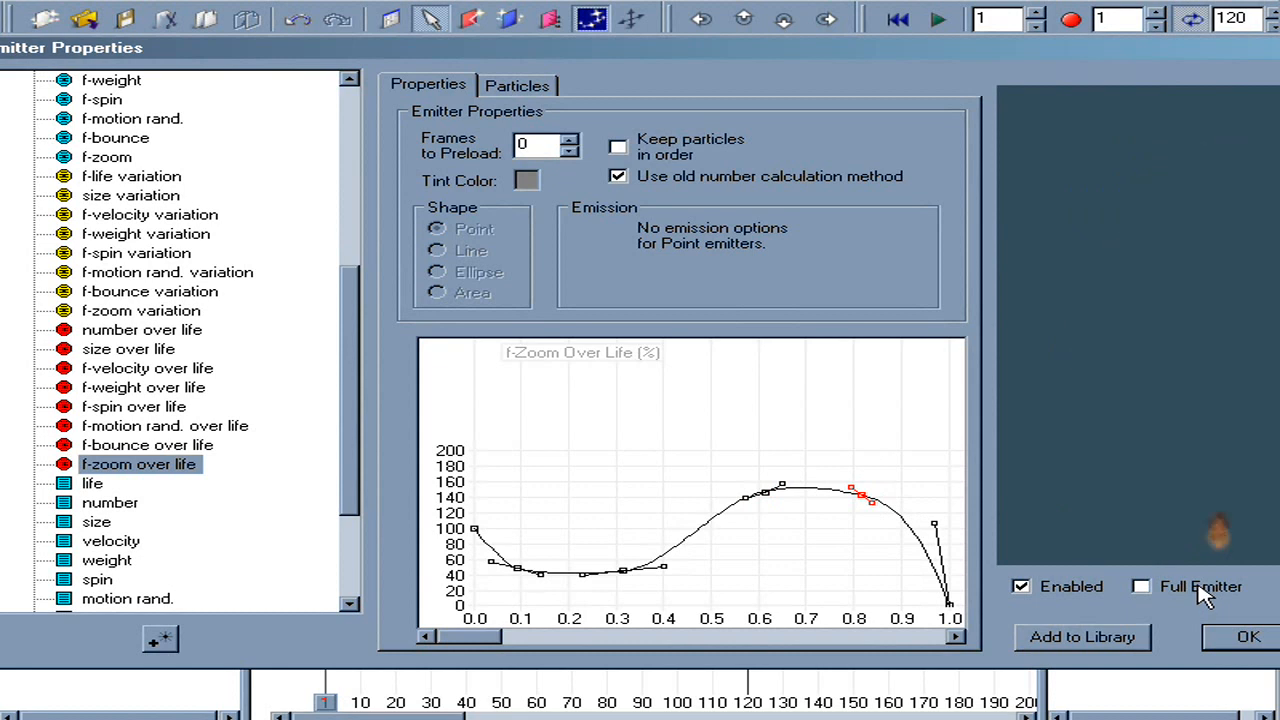
Step: Set the nested New Emitter's f-zoom to 76 and its tint strength to 100%
click(118, 158)
drag(479, 458, 443, 486)
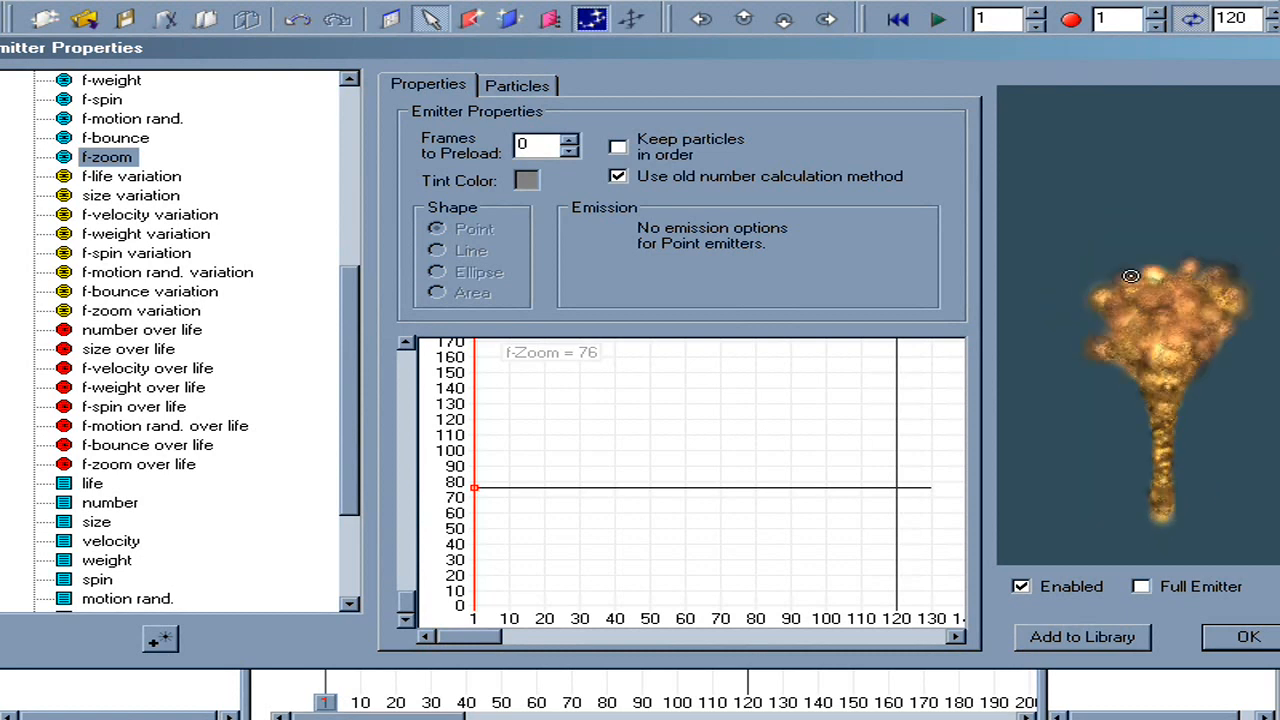
scroll(350, 543, down, 3)
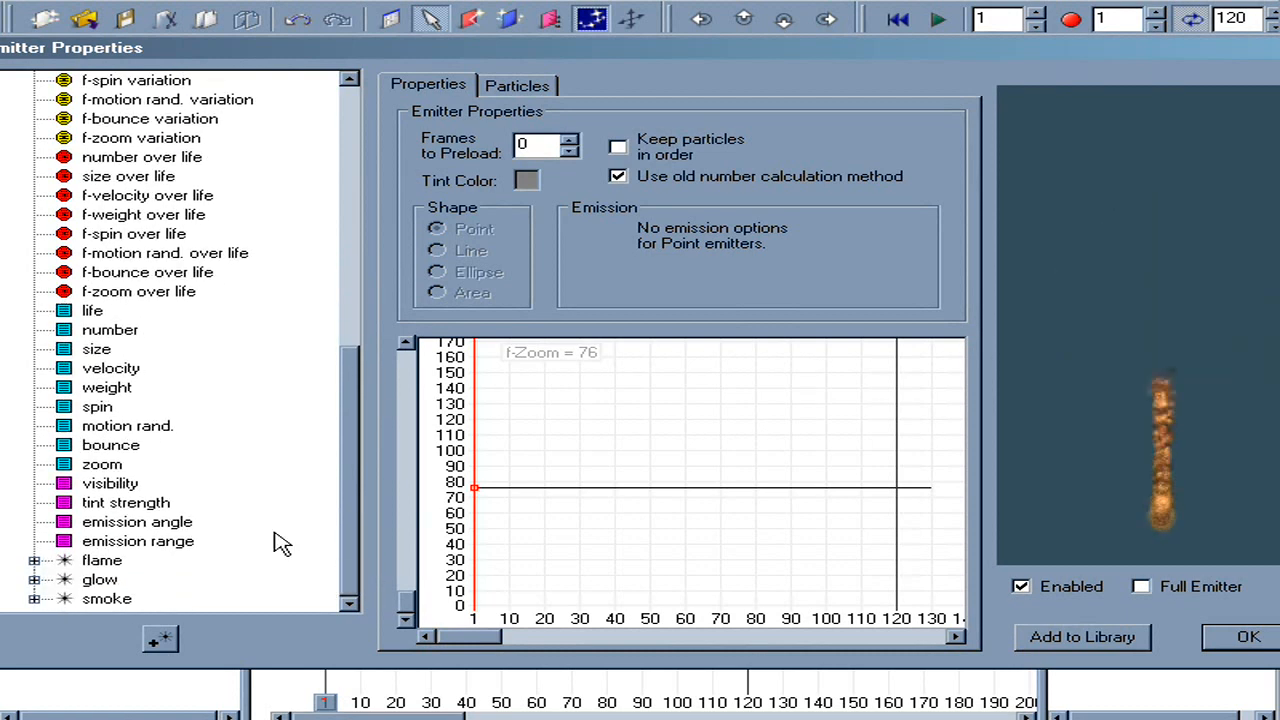
click(113, 507)
drag(483, 610, 737, 400)
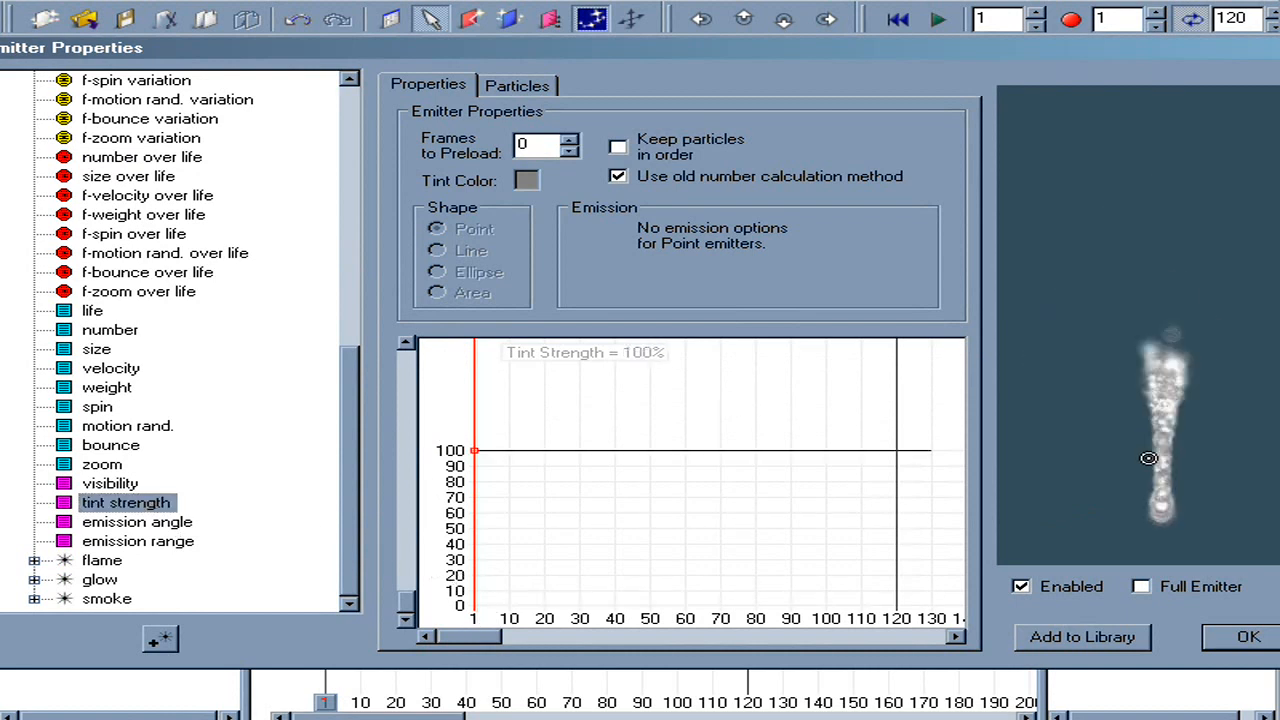
Step: Keep the super emitter's tint strength at 0% until about frame 31, then raise it to about 48% at frame 50
drag(346, 429, 368, 140)
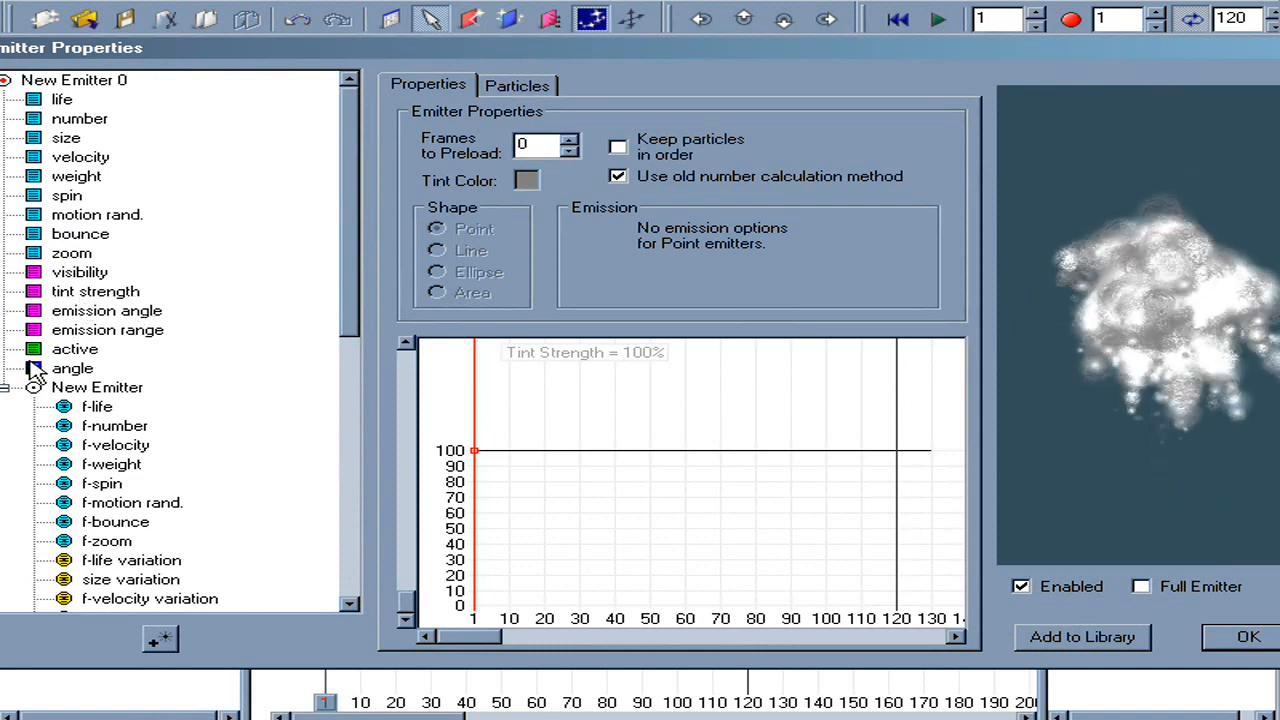
click(6, 388)
click(100, 293)
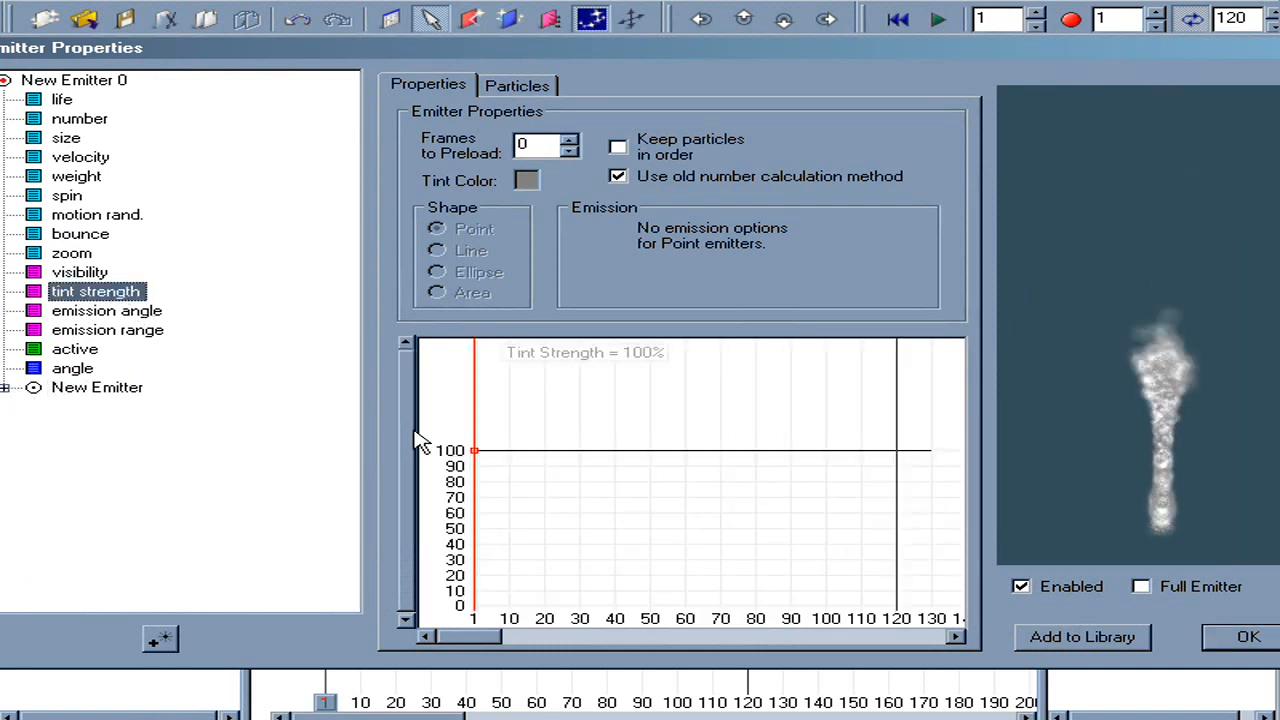
drag(480, 458, 452, 618)
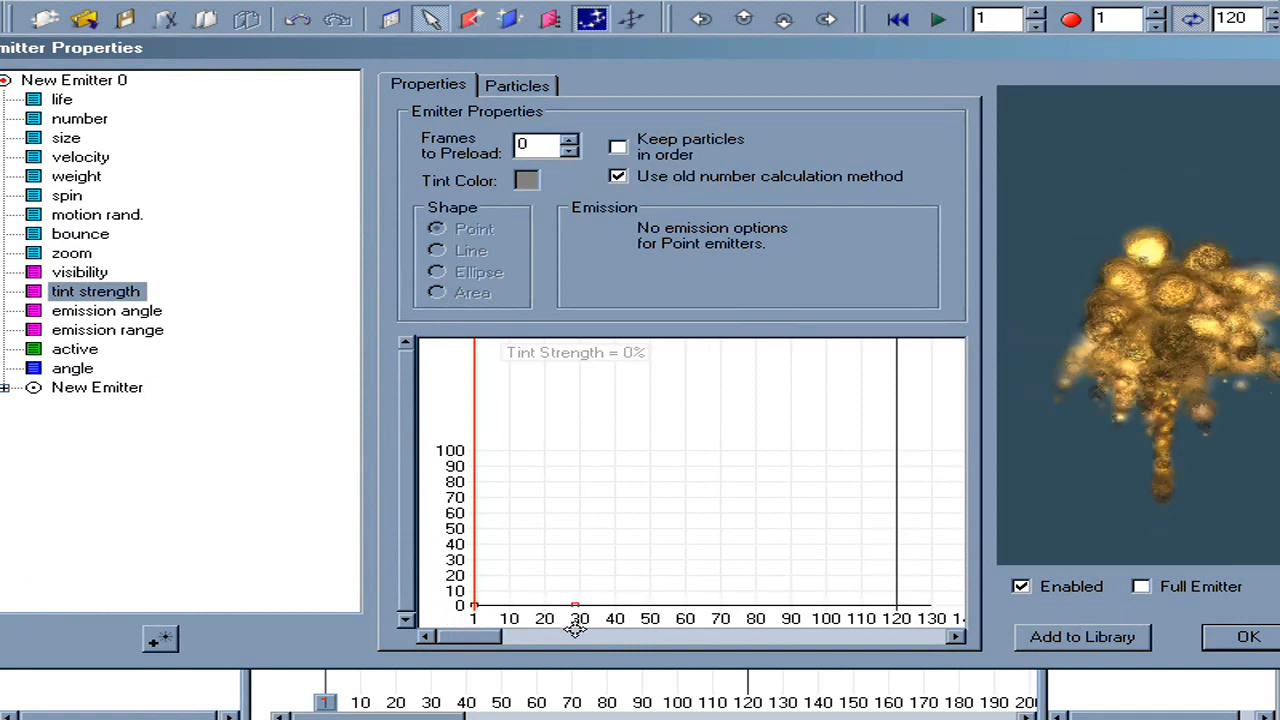
drag(648, 605, 650, 528)
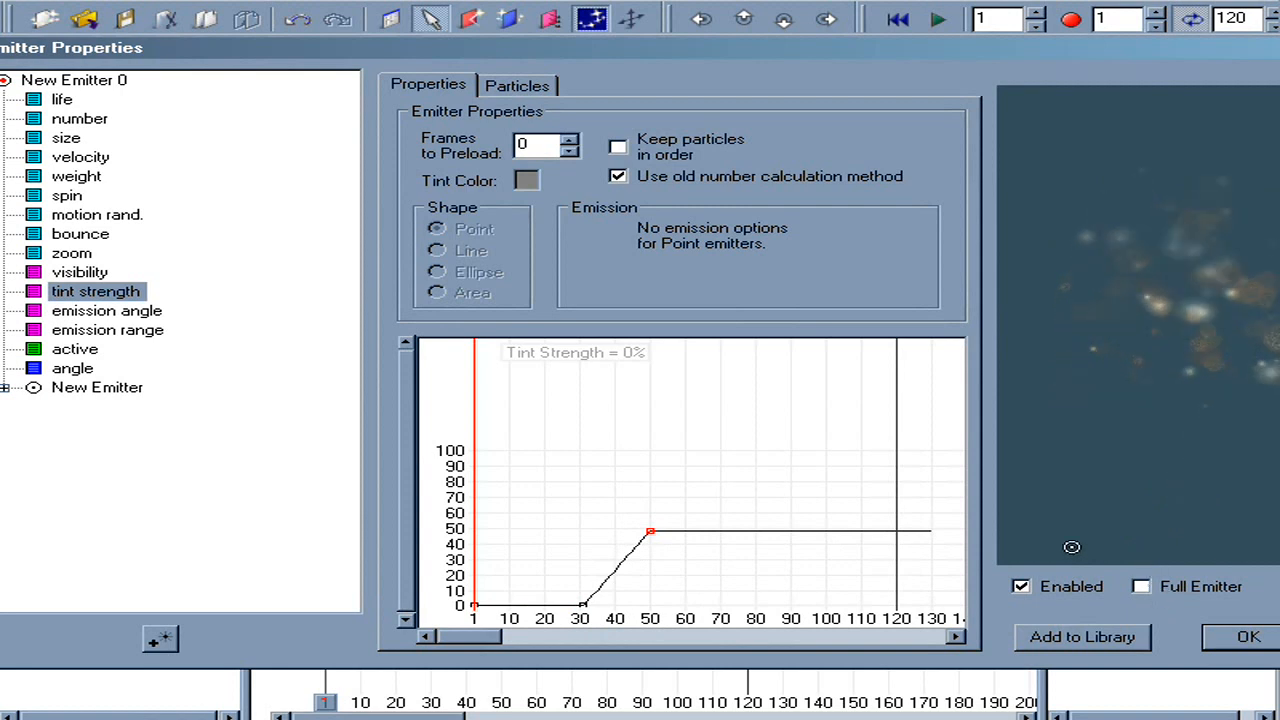
Step: Set the super emitter's tint color to dark red (120, 39, 39), raise tint strength to about 60% at frame 50, and accept its properties
click(528, 182)
drag(563, 323, 422, 338)
click(675, 357)
drag(675, 358, 678, 351)
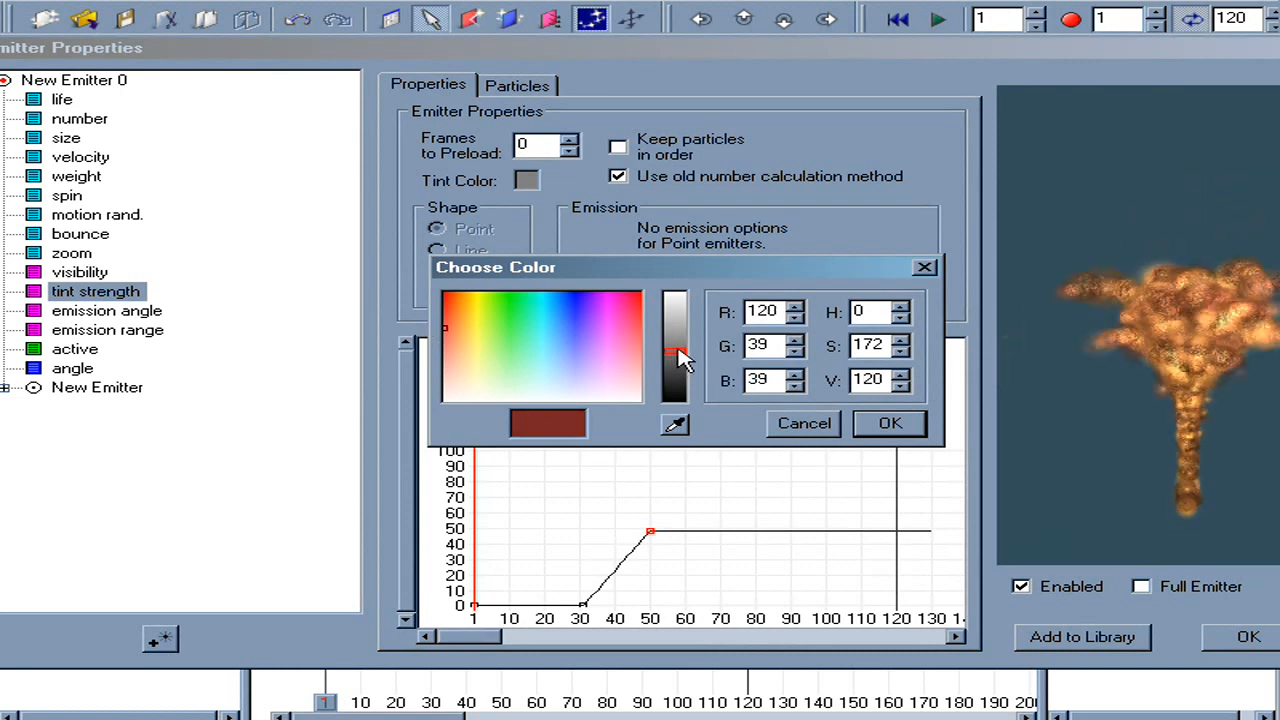
click(888, 424)
drag(650, 531, 649, 513)
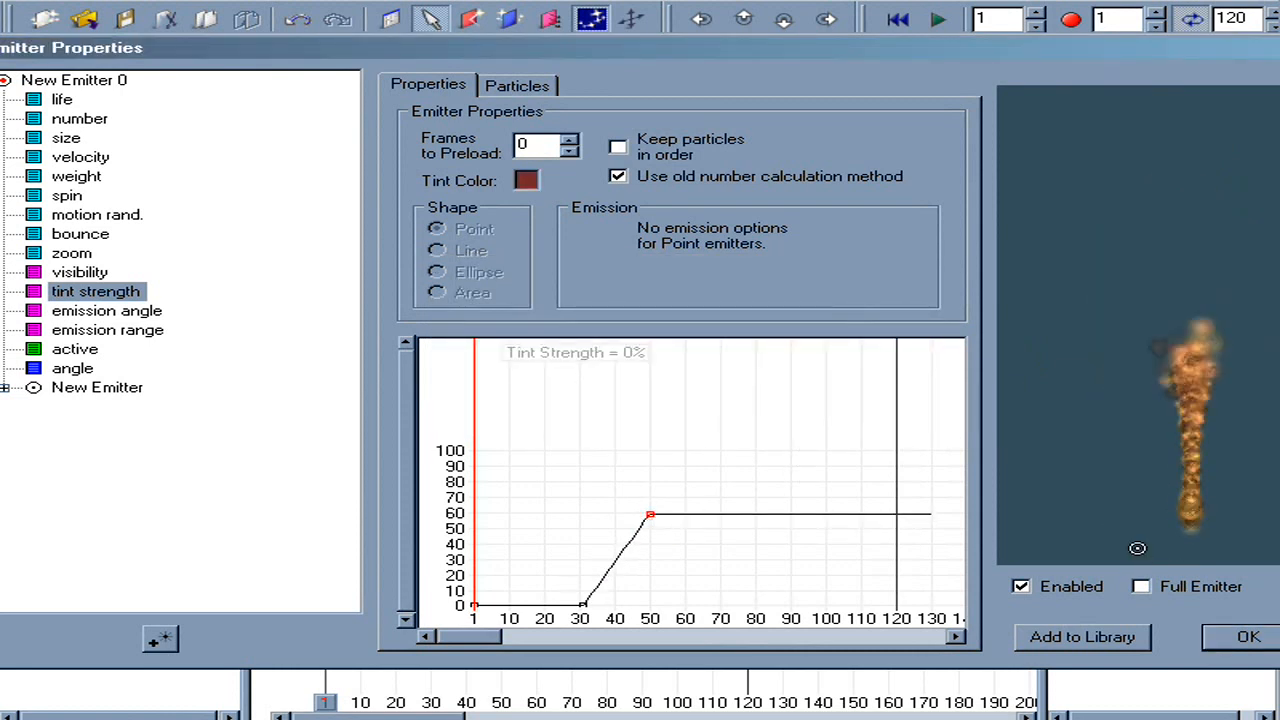
click(1248, 637)
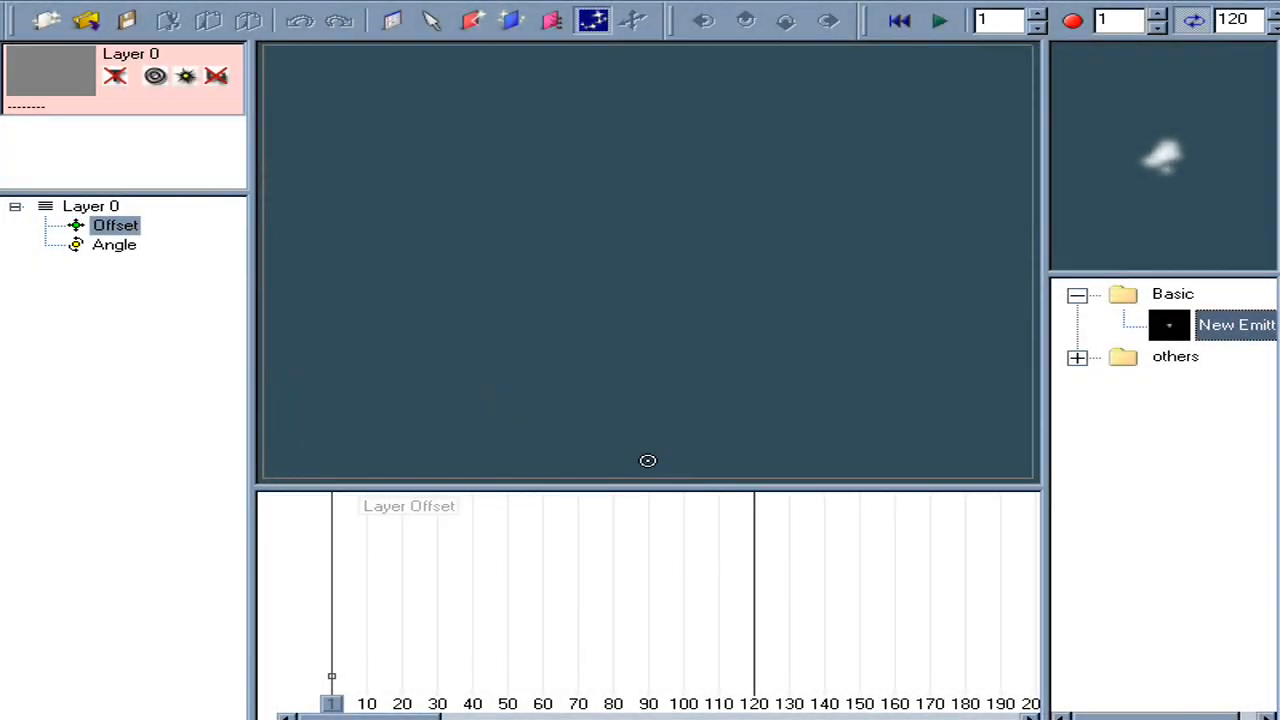
Step: Place the basic New Emitter near the lower middle of the stage and open its properties
click(643, 457)
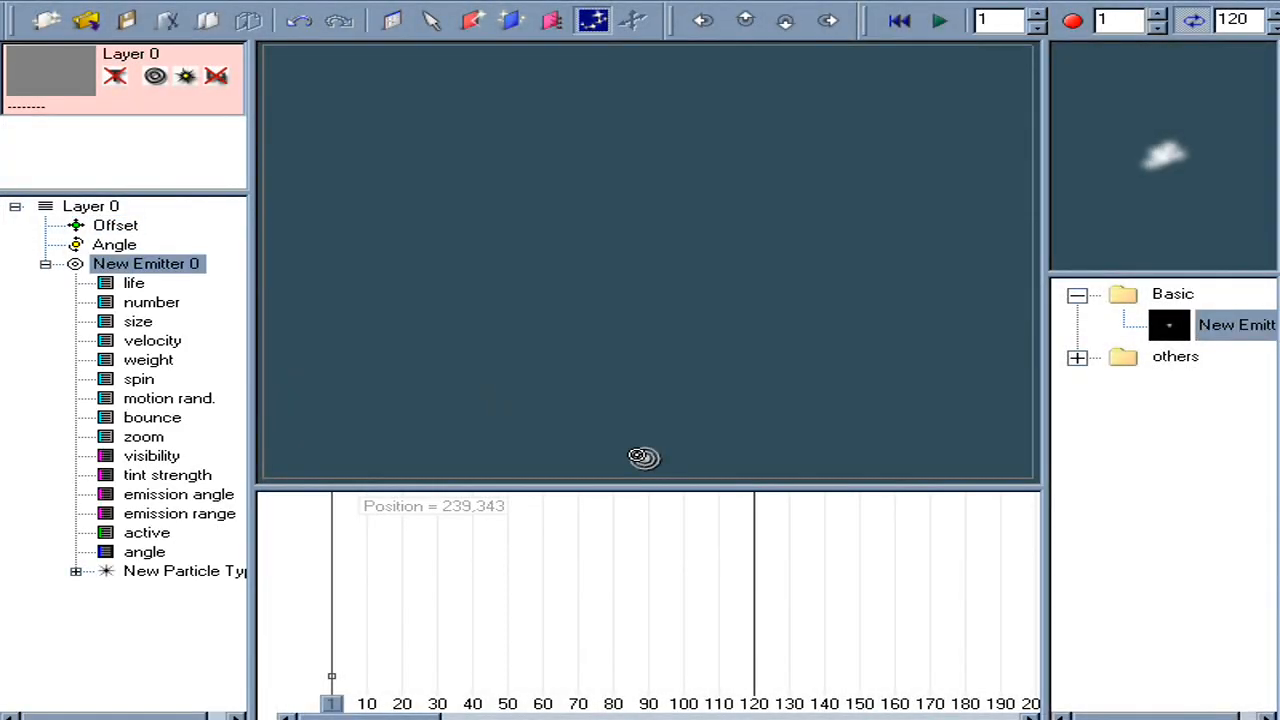
right_click(194, 264)
click(234, 272)
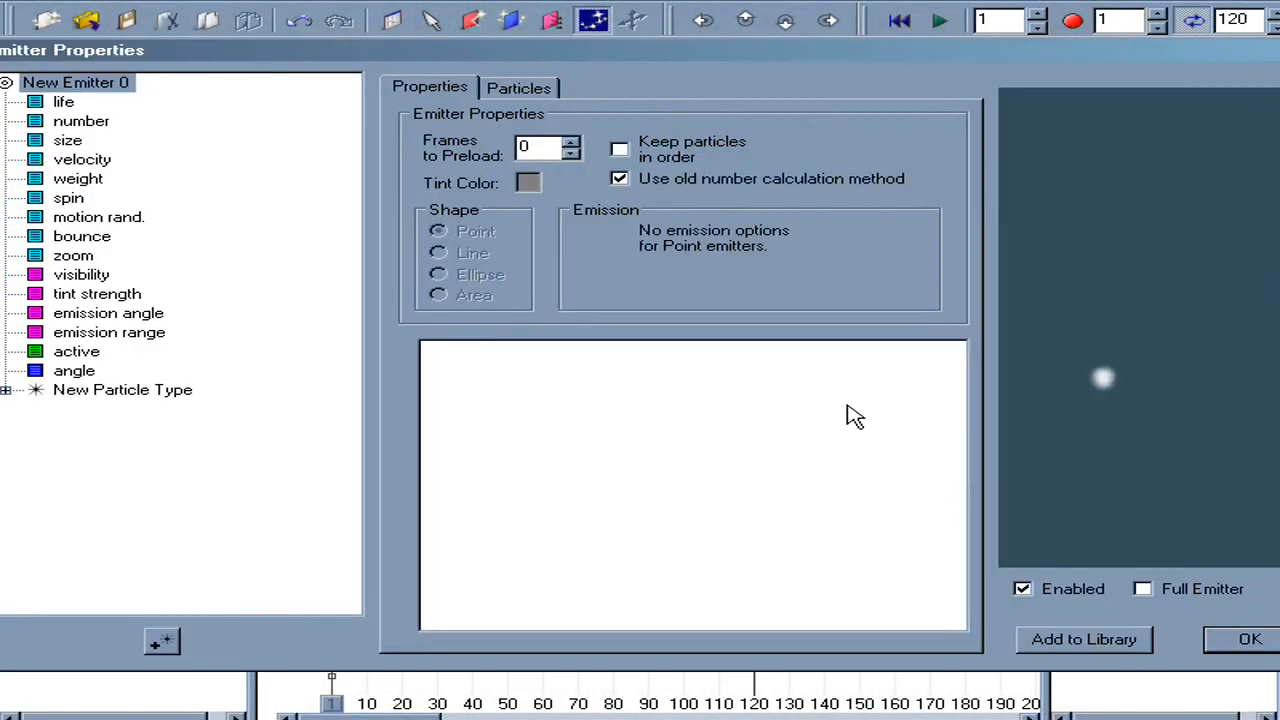
Step: Rename the new emitter's particle type as flame
click(110, 392)
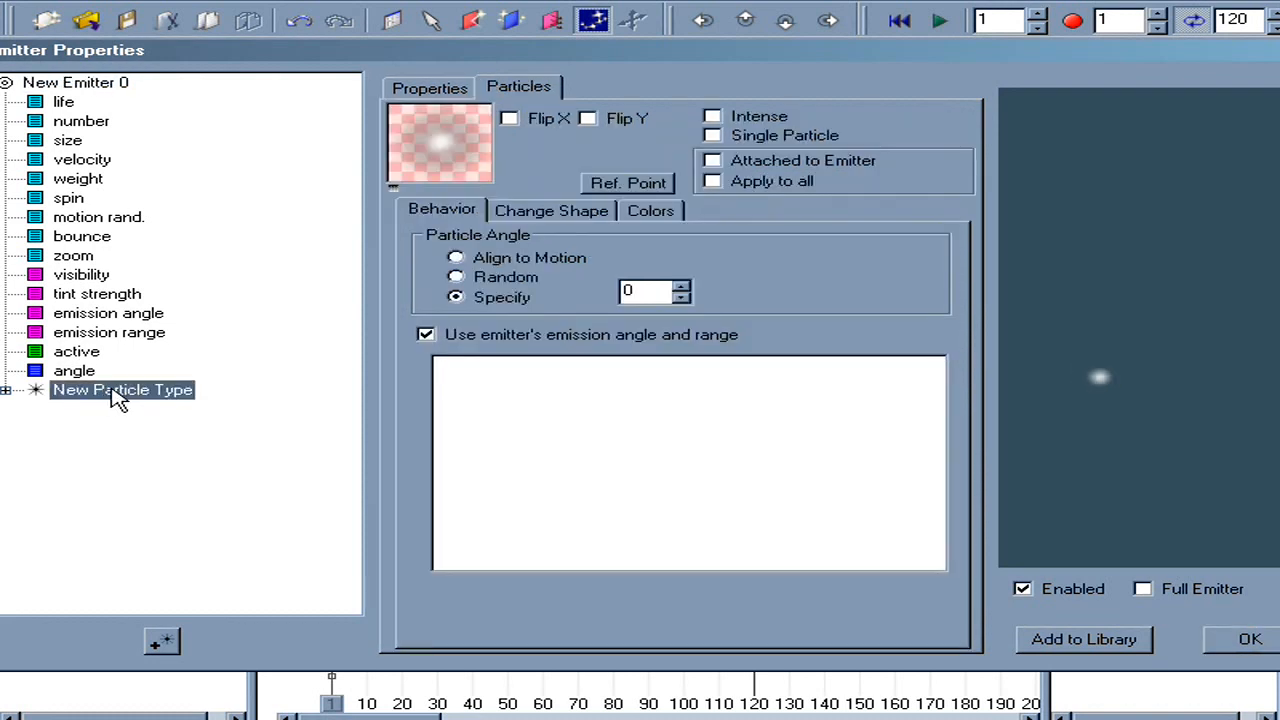
click(118, 396)
text(f)
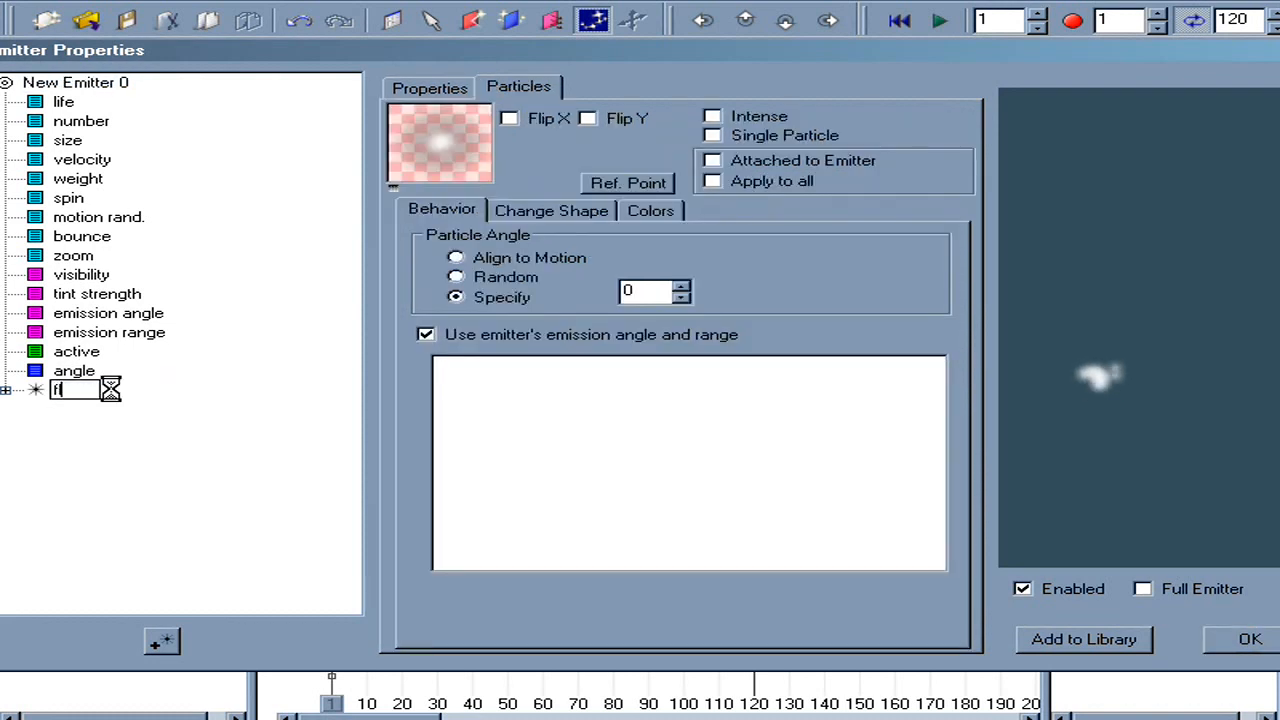
text(lame)
key(Return)
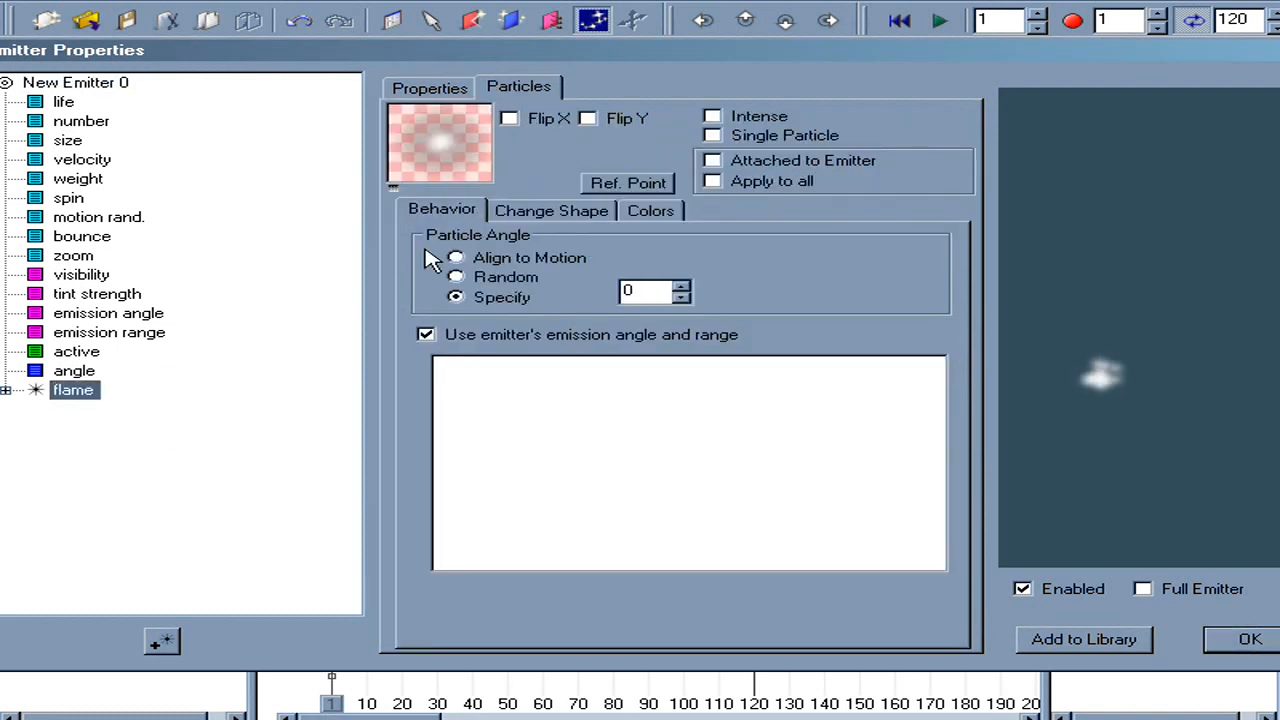
Step: Give the flame particles a random angle and make them intense with preserved color
click(468, 280)
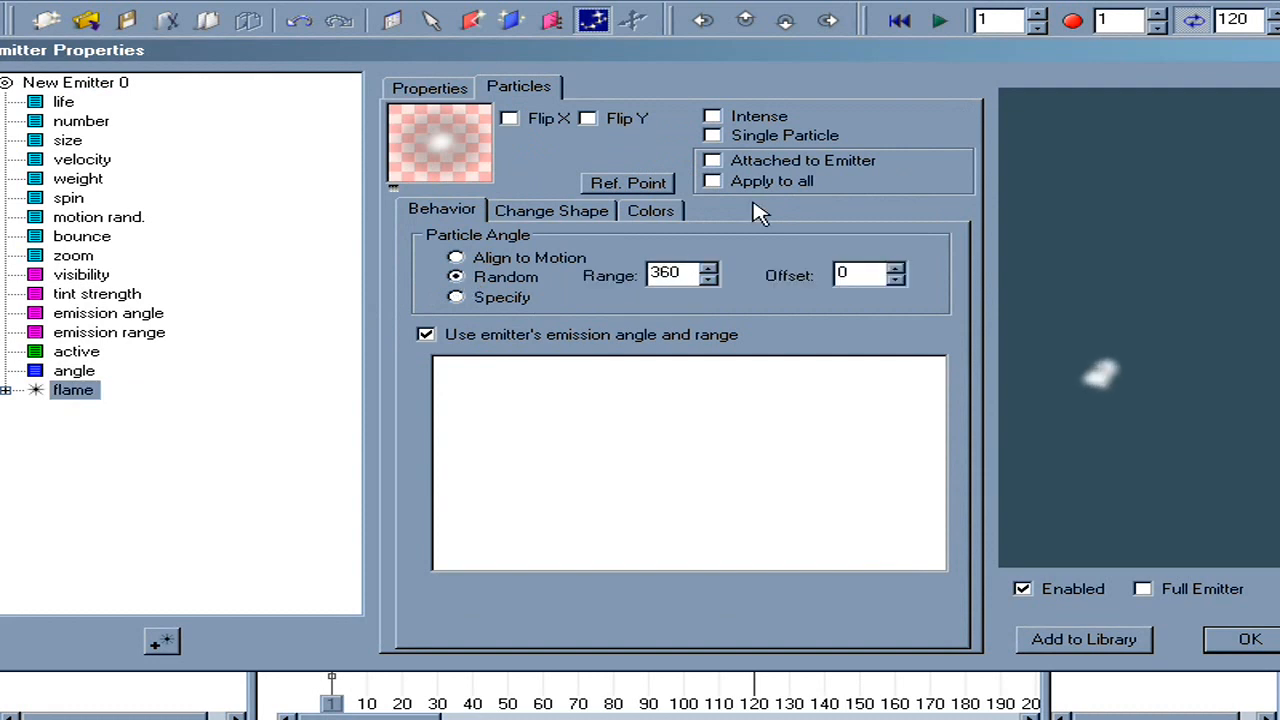
click(770, 118)
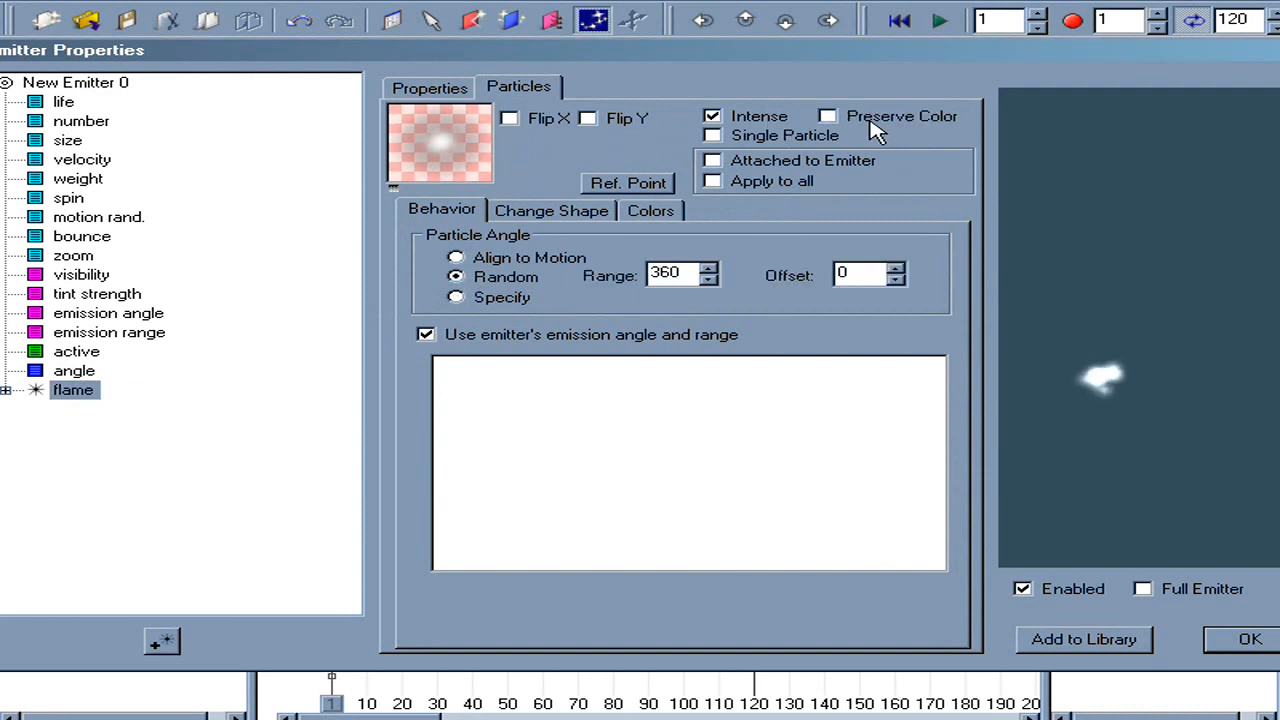
Step: Make curlySmokeA1 the active flame shape, with its frame animation off and a random start frame
click(537, 215)
drag(708, 296, 728, 478)
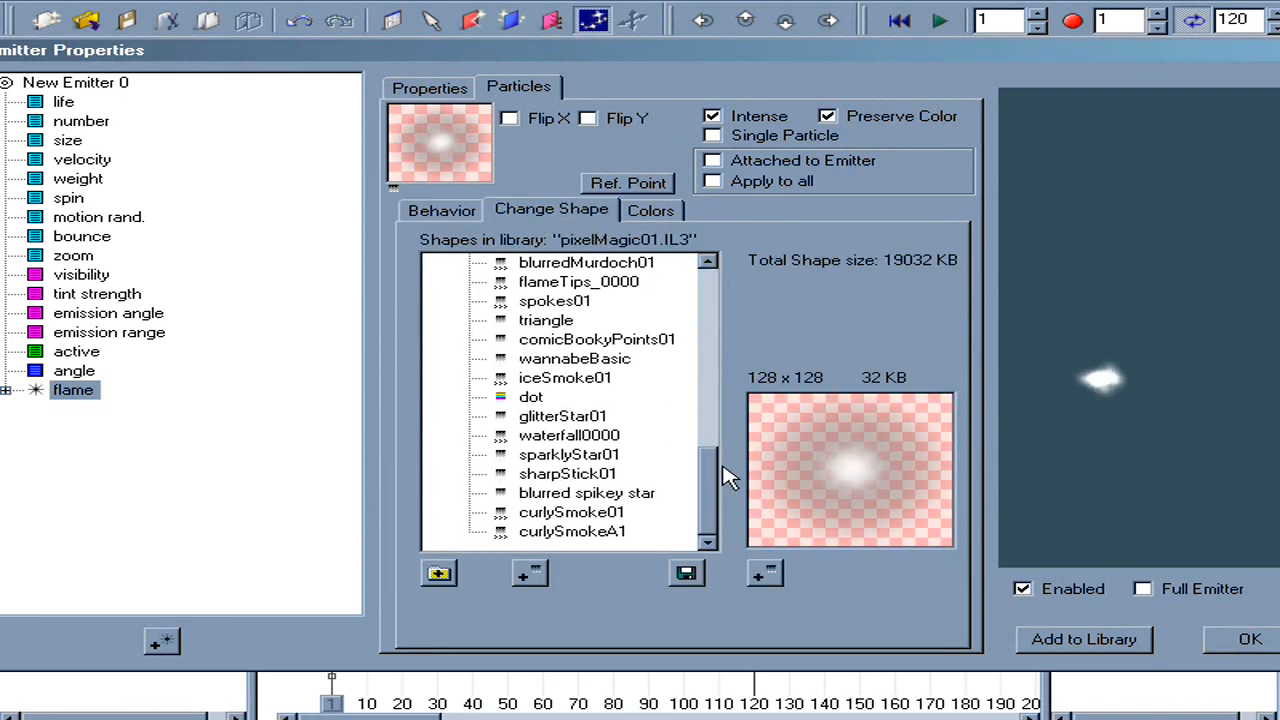
click(562, 534)
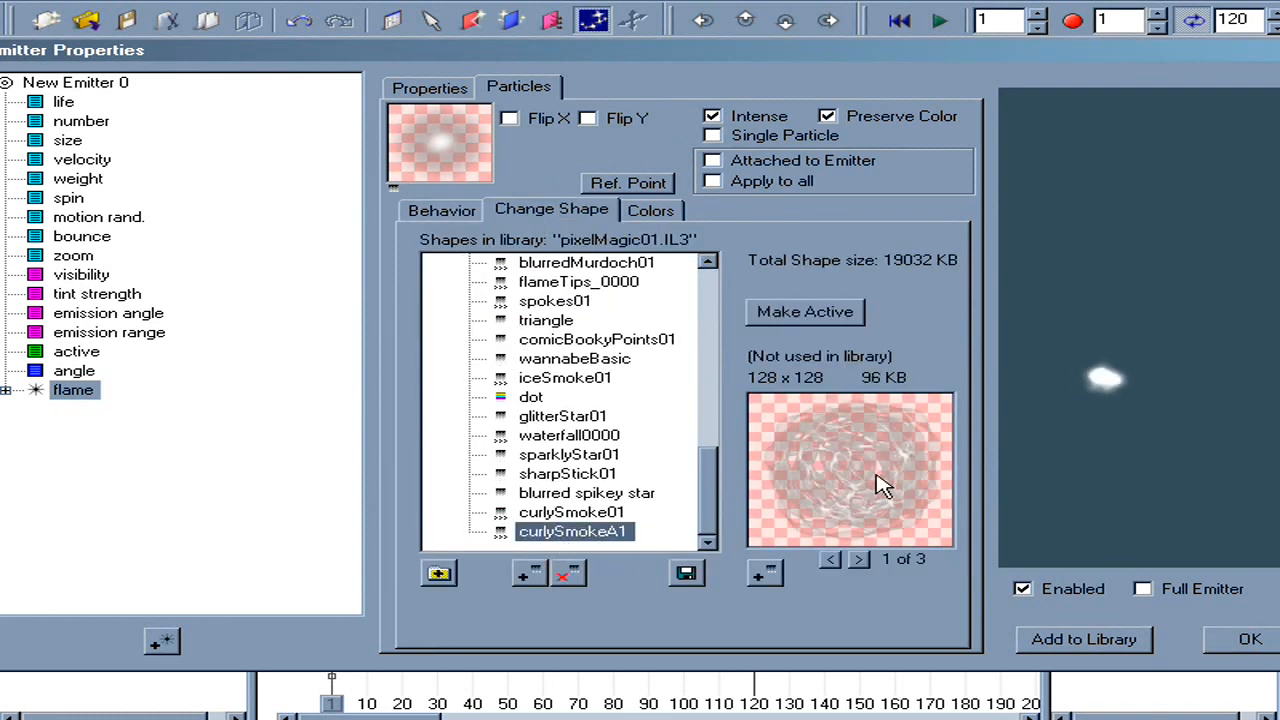
click(850, 314)
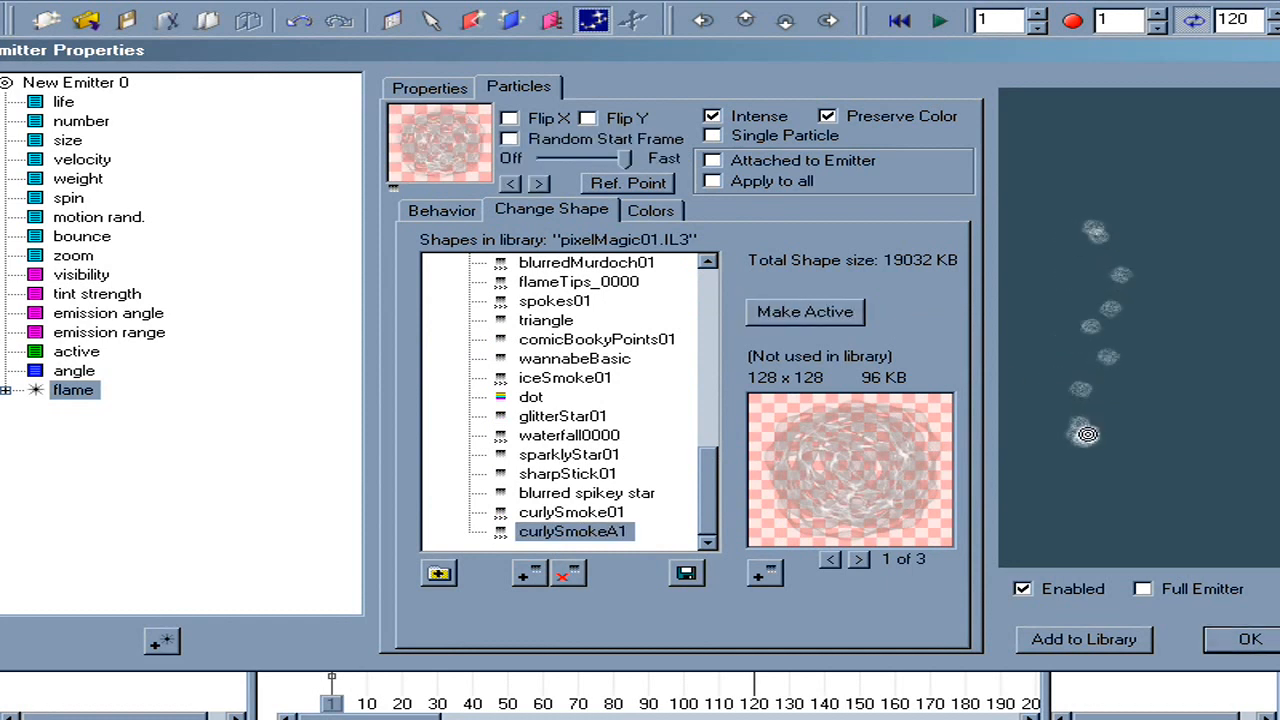
drag(626, 158, 545, 155)
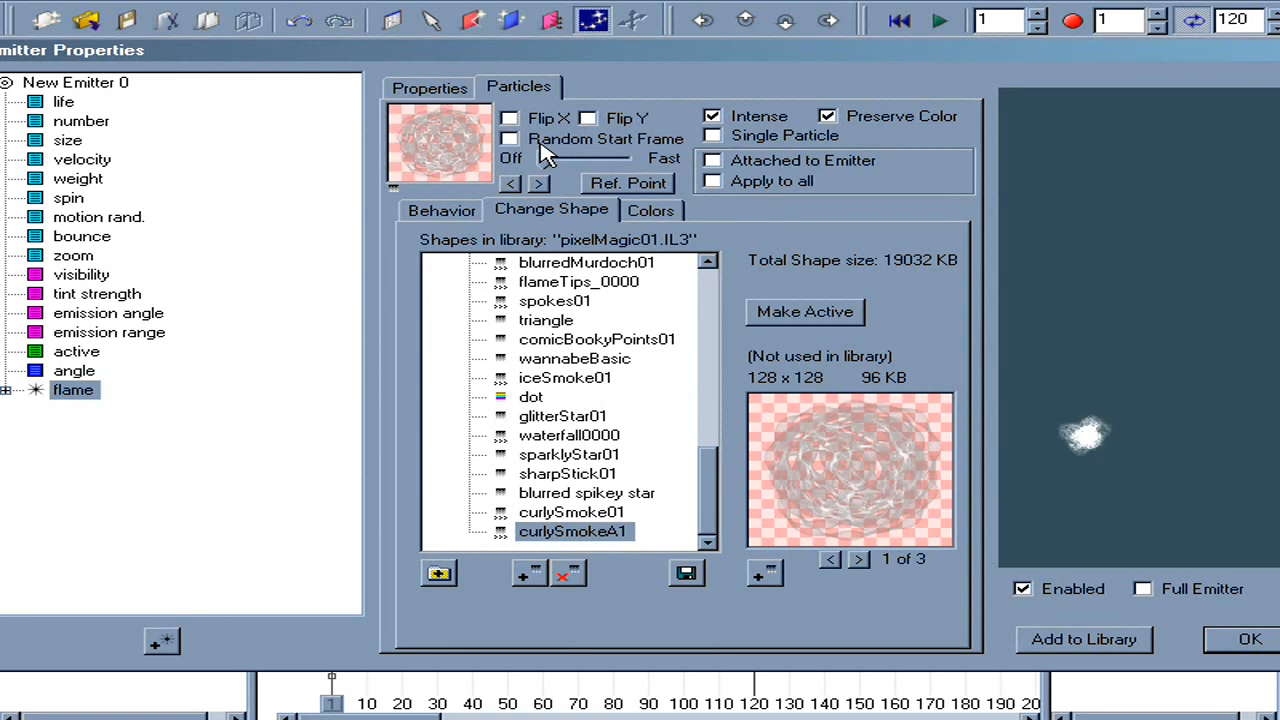
click(510, 139)
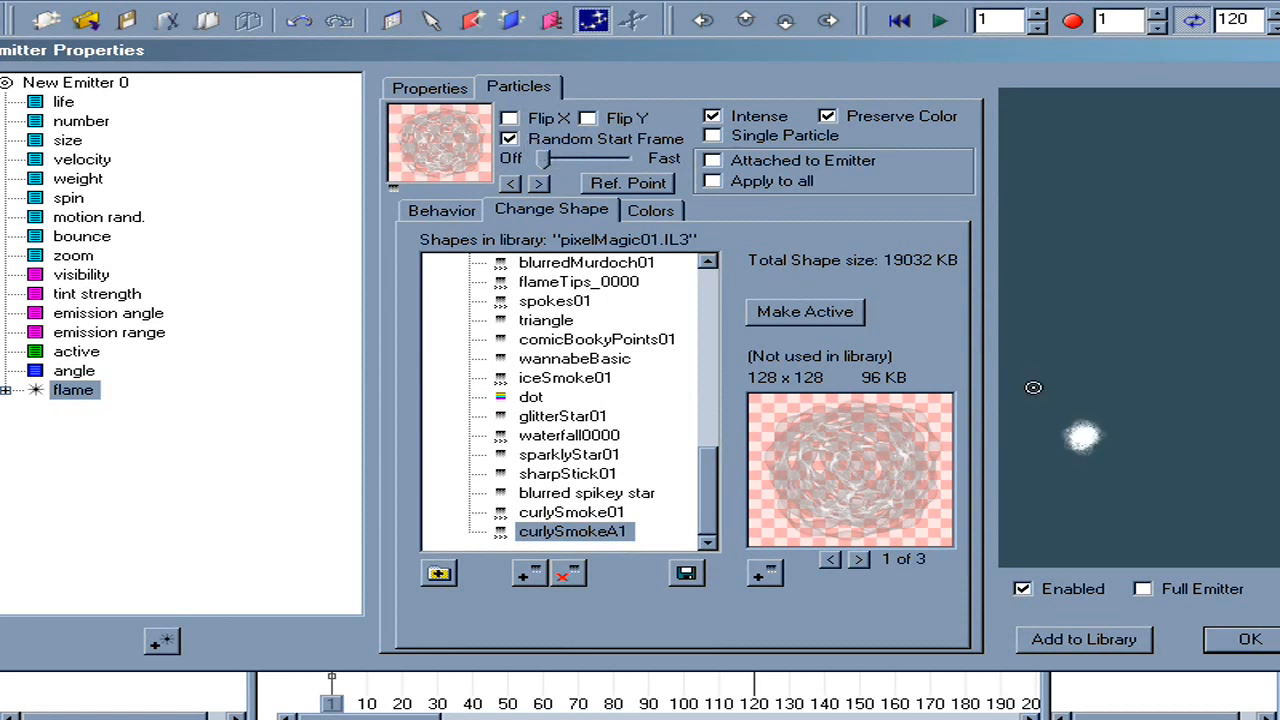
Step: Set the flame particle's number to 22 and its size to 50
click(6, 391)
click(95, 202)
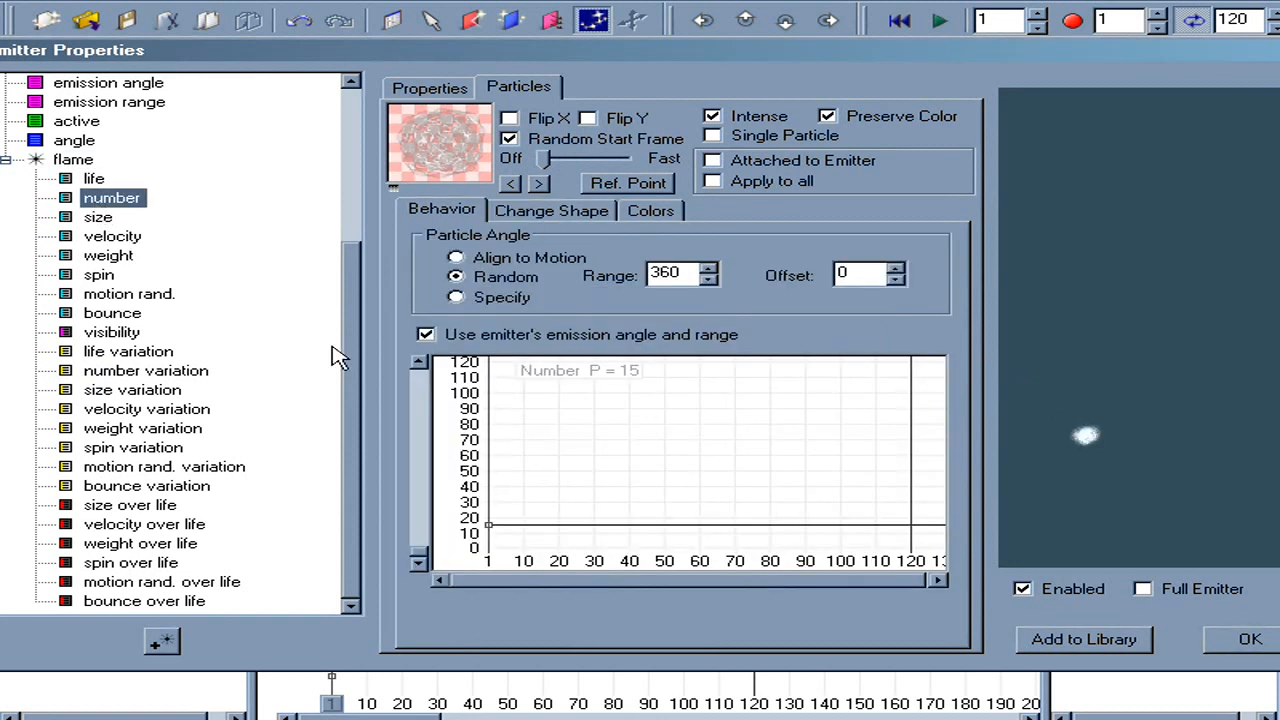
drag(490, 532, 487, 522)
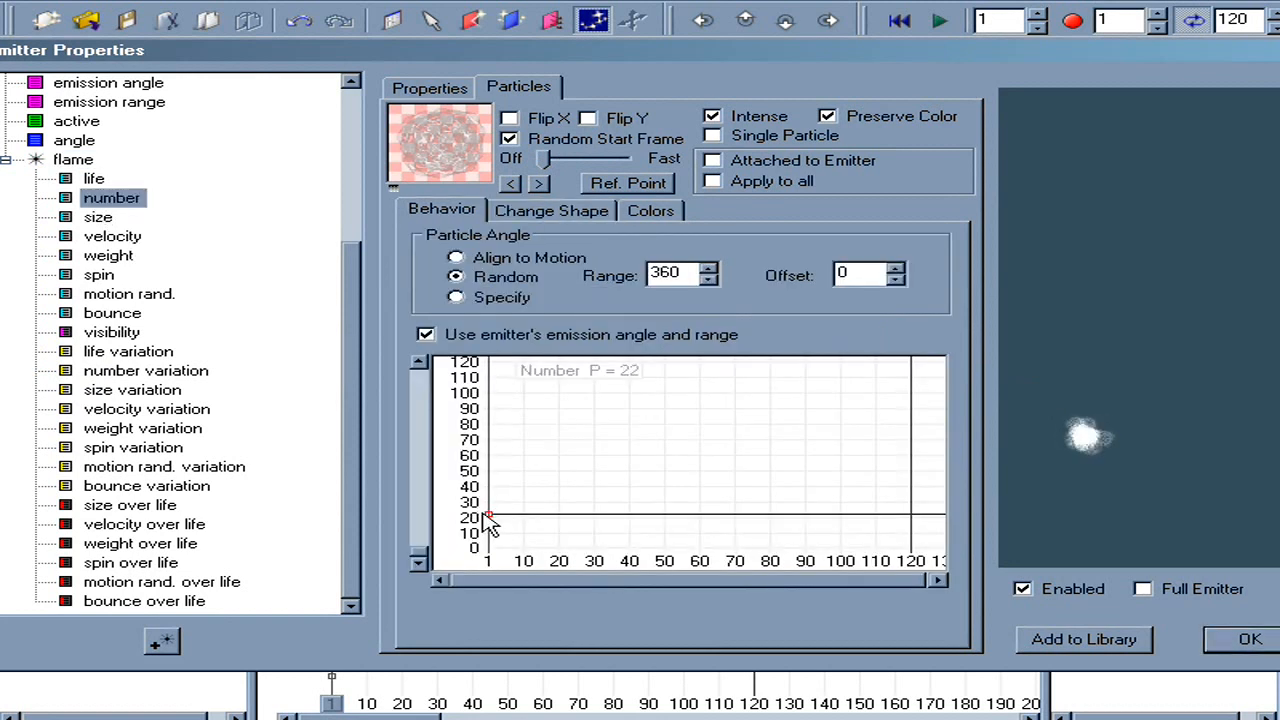
click(98, 220)
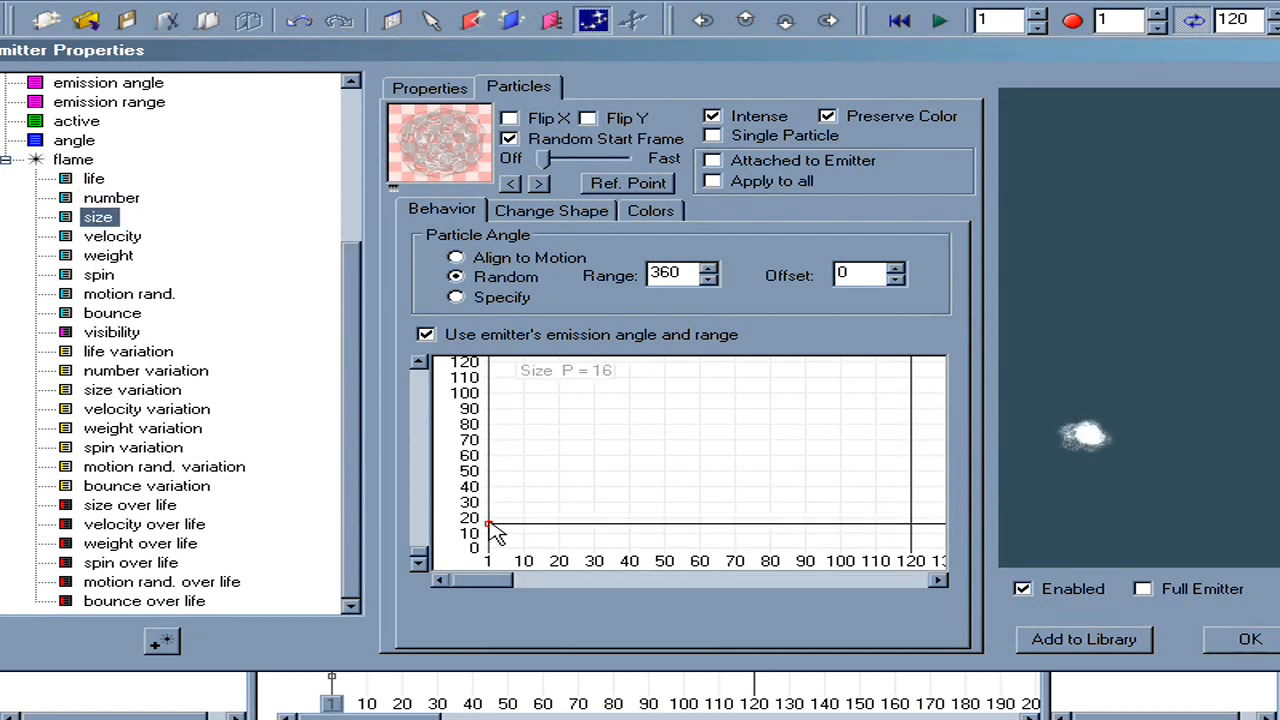
drag(493, 537, 457, 469)
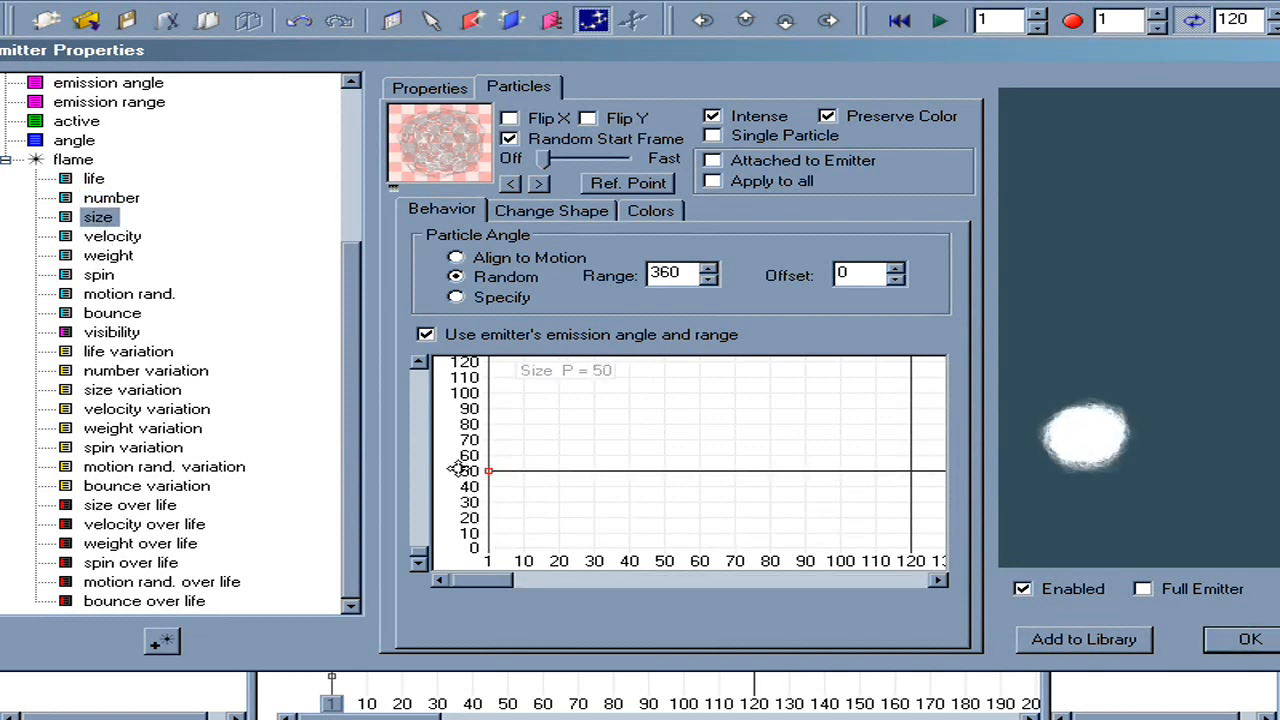
Step: Set the flame particle's velocity to 0 and its weight to -17
click(117, 240)
drag(491, 531, 489, 550)
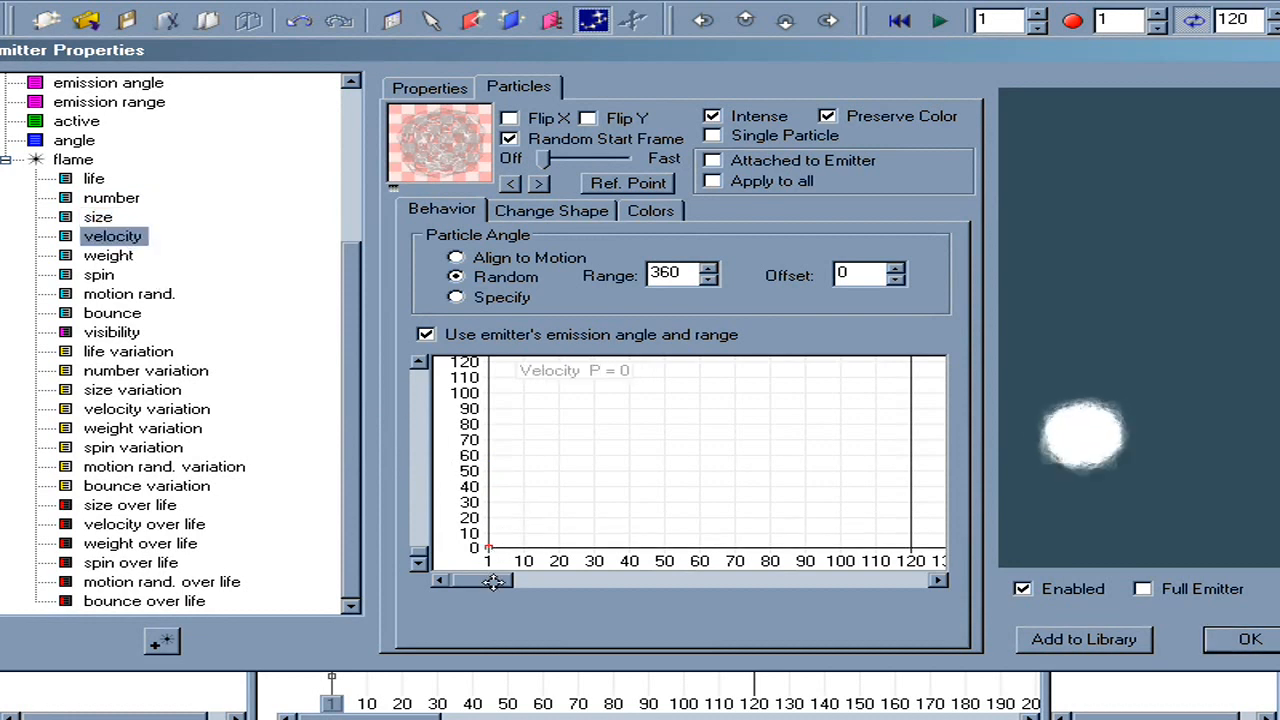
drag(1112, 219, 1102, 519)
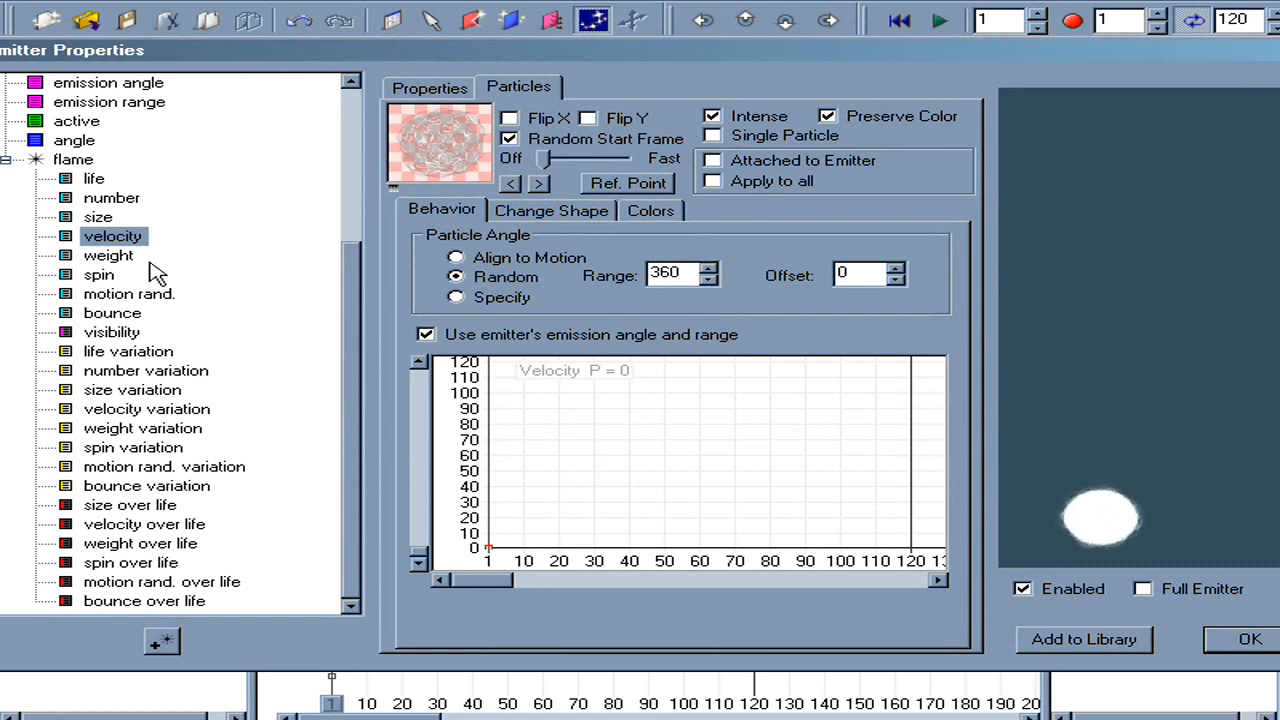
click(104, 255)
drag(489, 548, 481, 544)
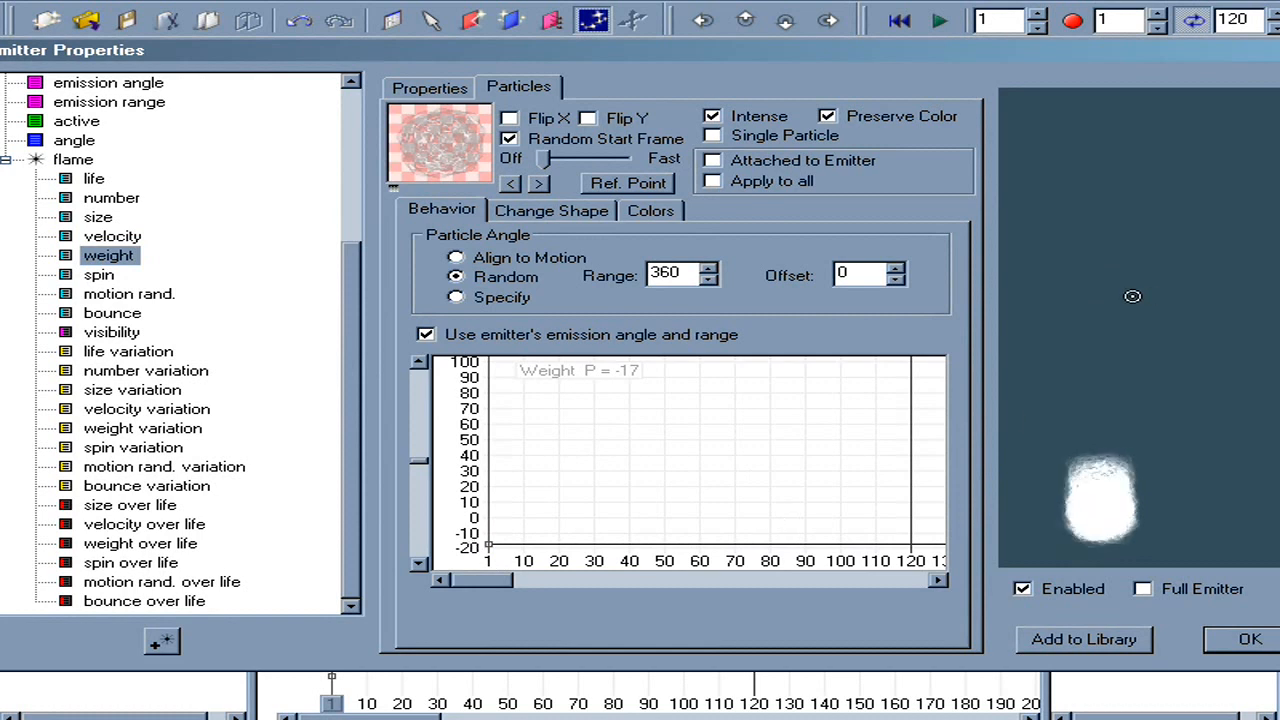
Step: Raise the flame particle's life variation and set its size variation to 20
click(120, 351)
drag(490, 551, 468, 518)
click(118, 371)
click(160, 392)
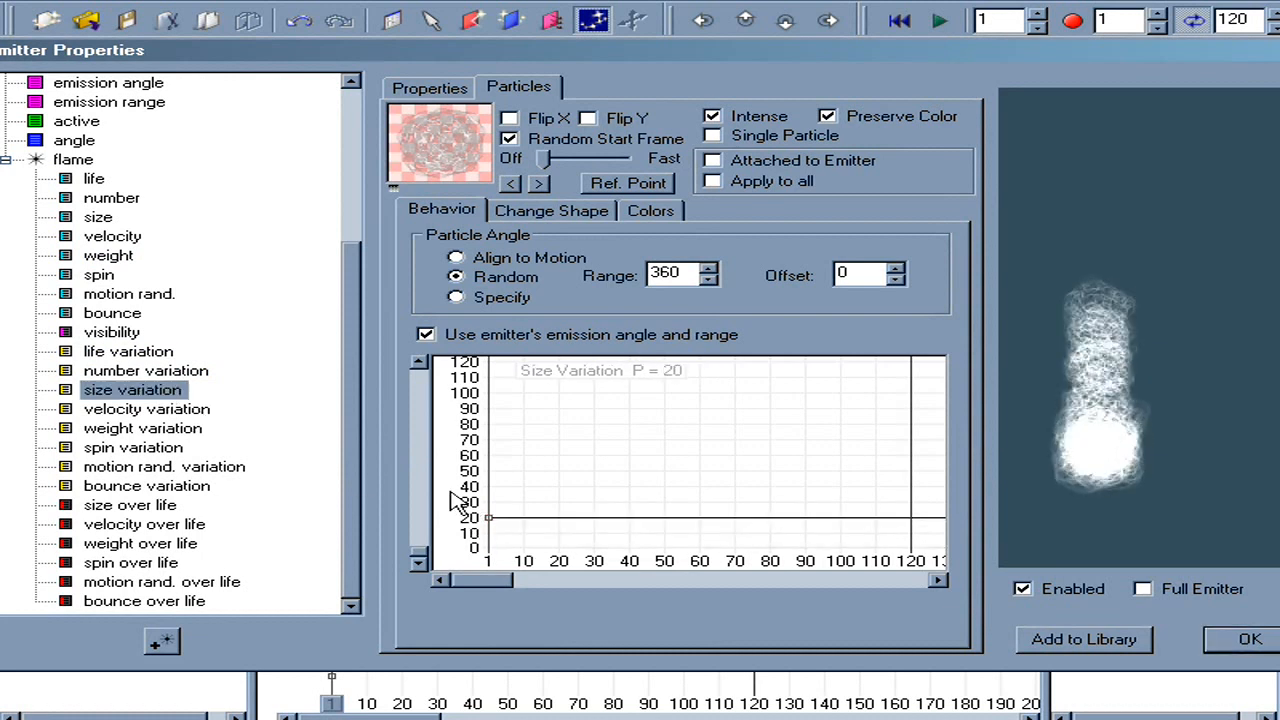
Step: Set the flame particle's velocity variation to 12, weight variation to 18 and spin variation to 48
click(140, 412)
drag(488, 550, 482, 529)
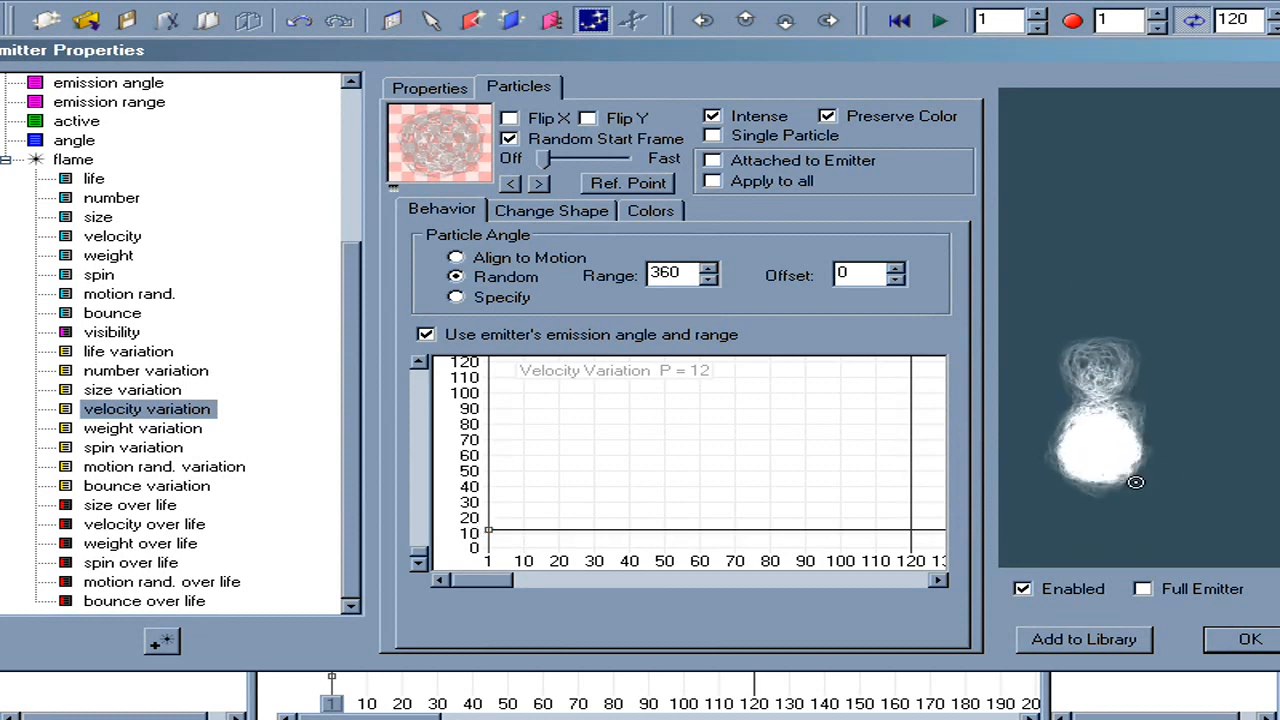
click(169, 432)
drag(490, 550, 465, 518)
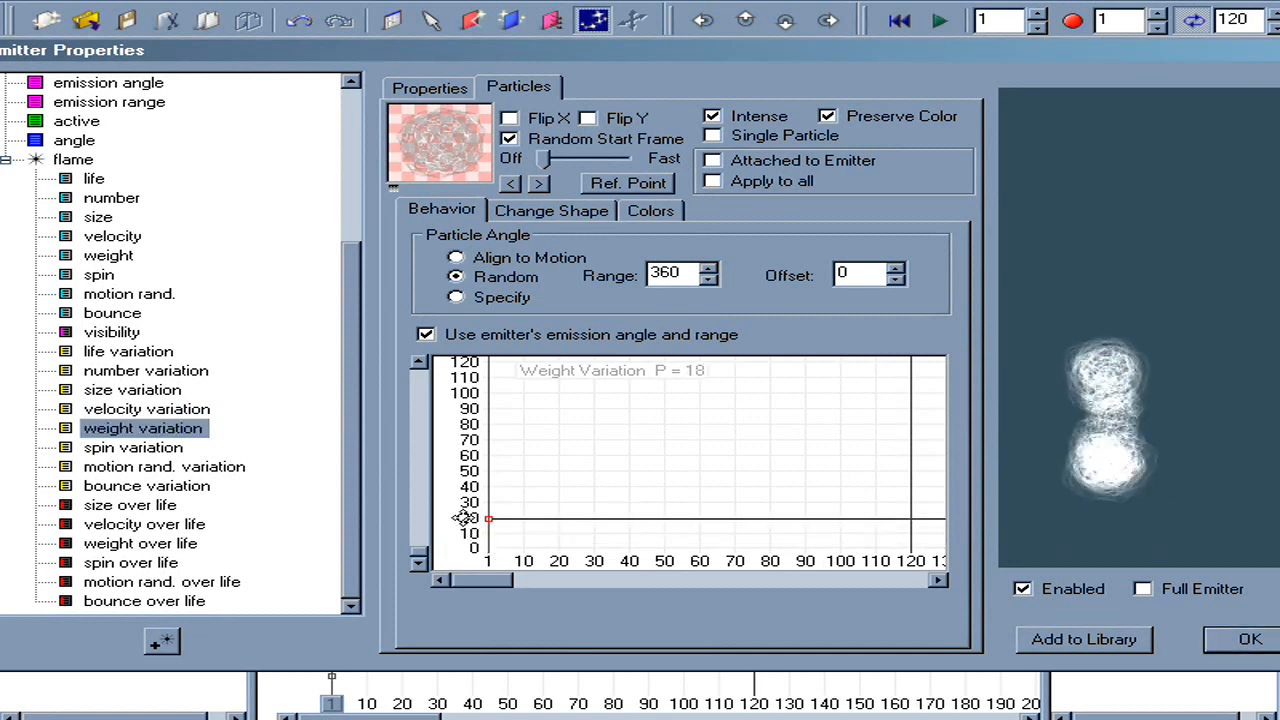
click(173, 450)
drag(490, 550, 470, 473)
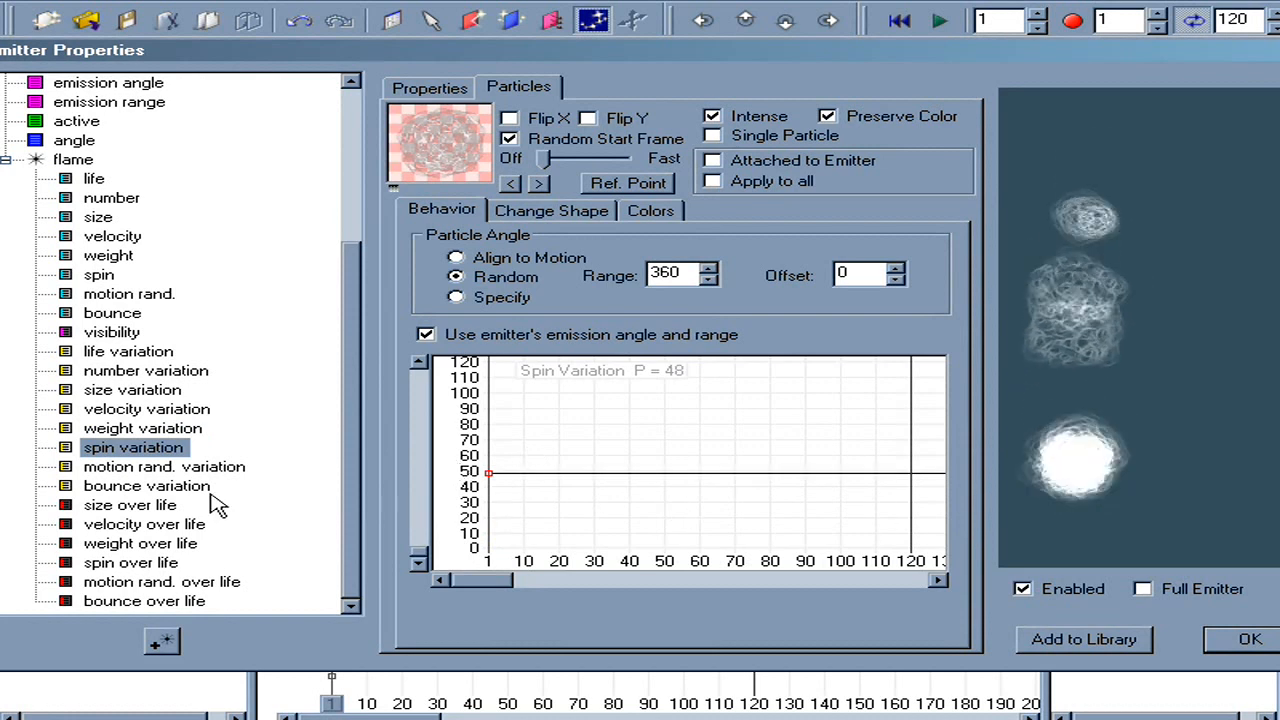
Step: Shape the flame's size over life into a smooth peak of about 175% near 0.75, curving down to 0% at 1.0
click(122, 506)
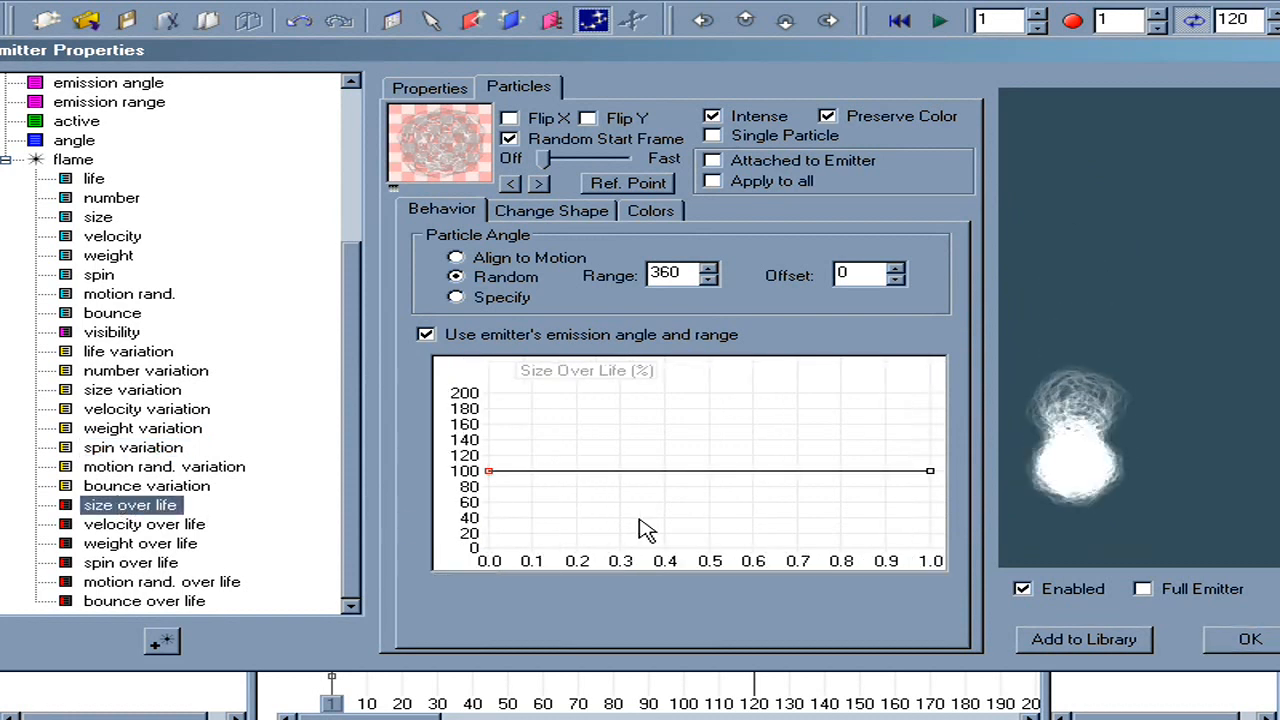
drag(797, 471, 817, 411)
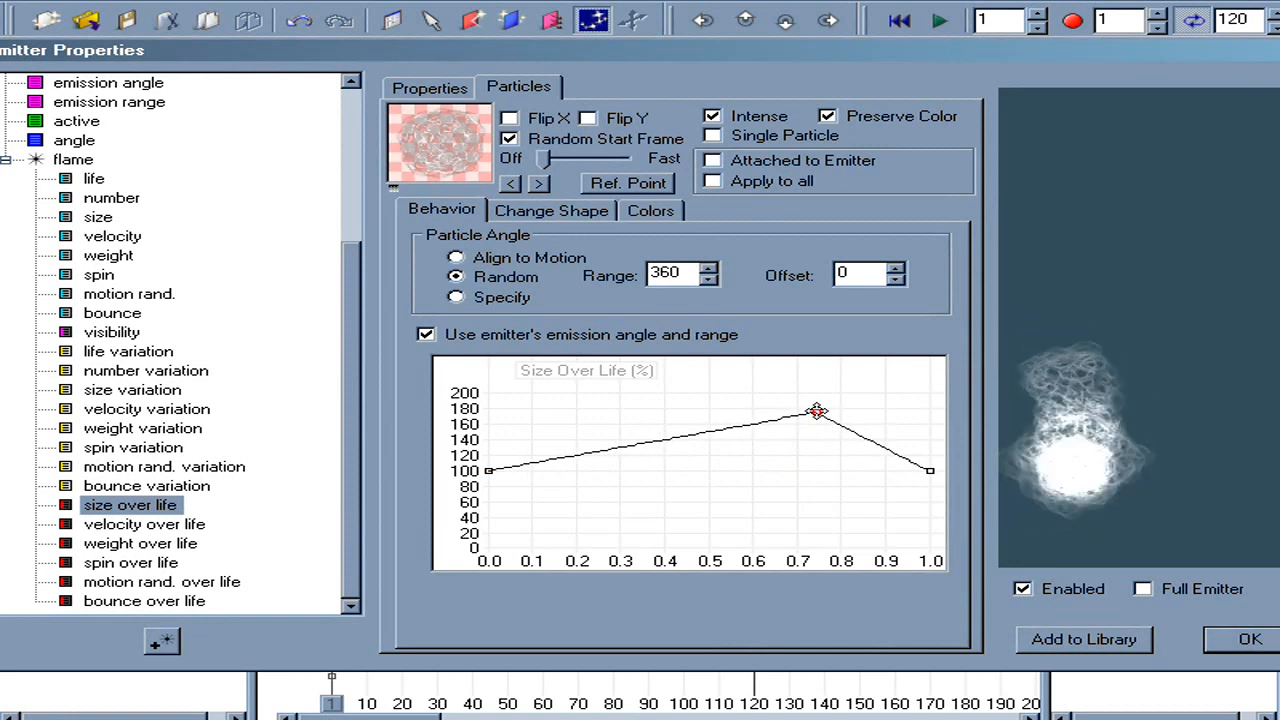
right_click(817, 411)
drag(932, 478, 958, 553)
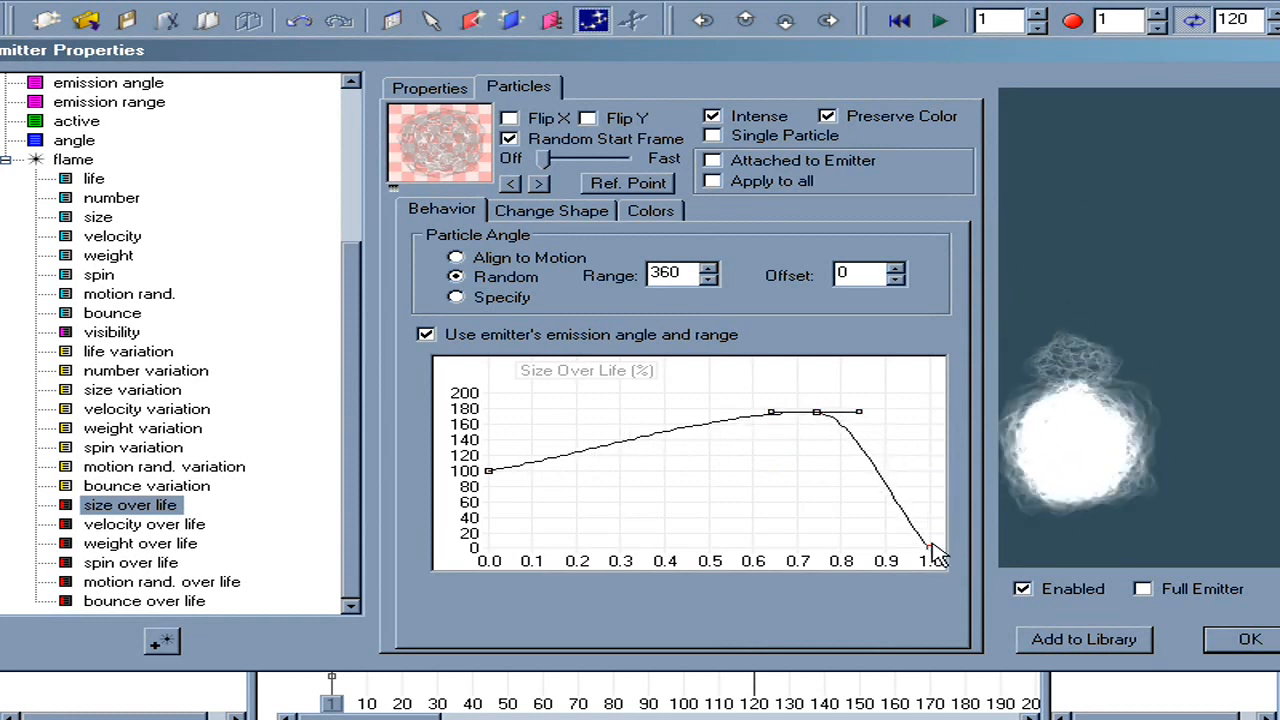
right_click(930, 547)
drag(887, 547, 908, 462)
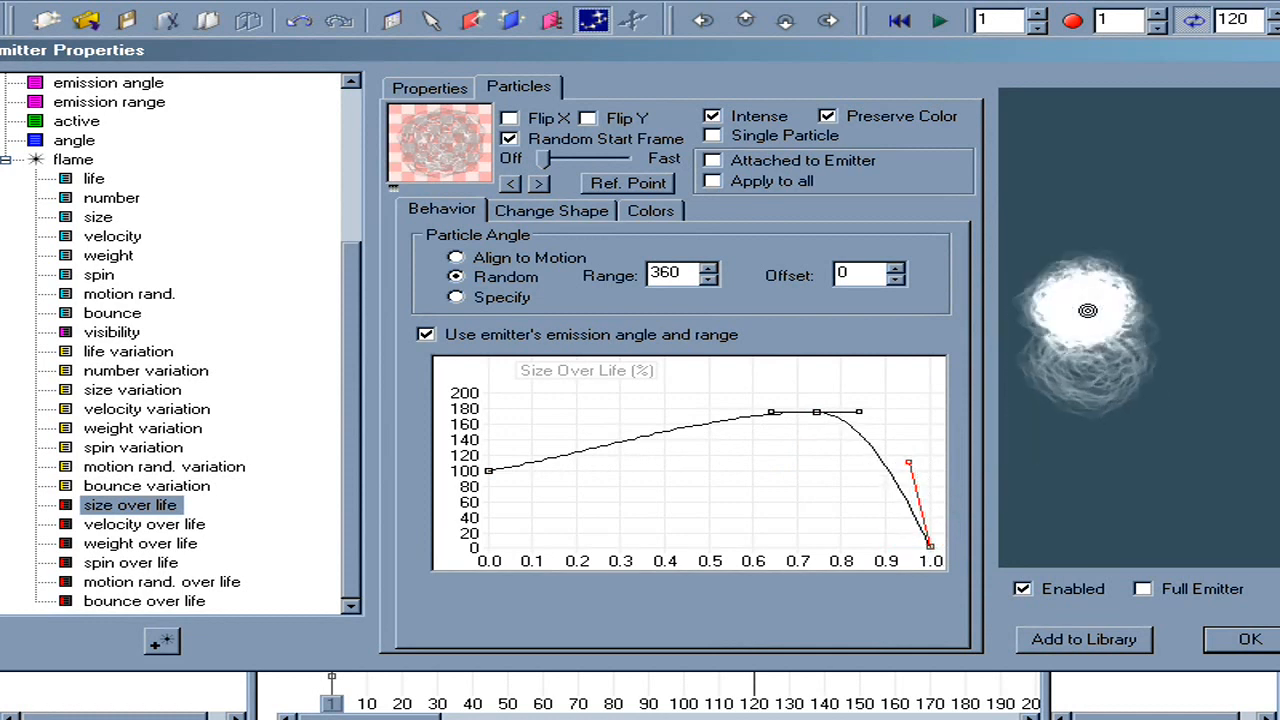
Step: Raise the flame's velocity over life to a smooth peak of about 175% near 0.75
click(180, 525)
drag(814, 470, 816, 412)
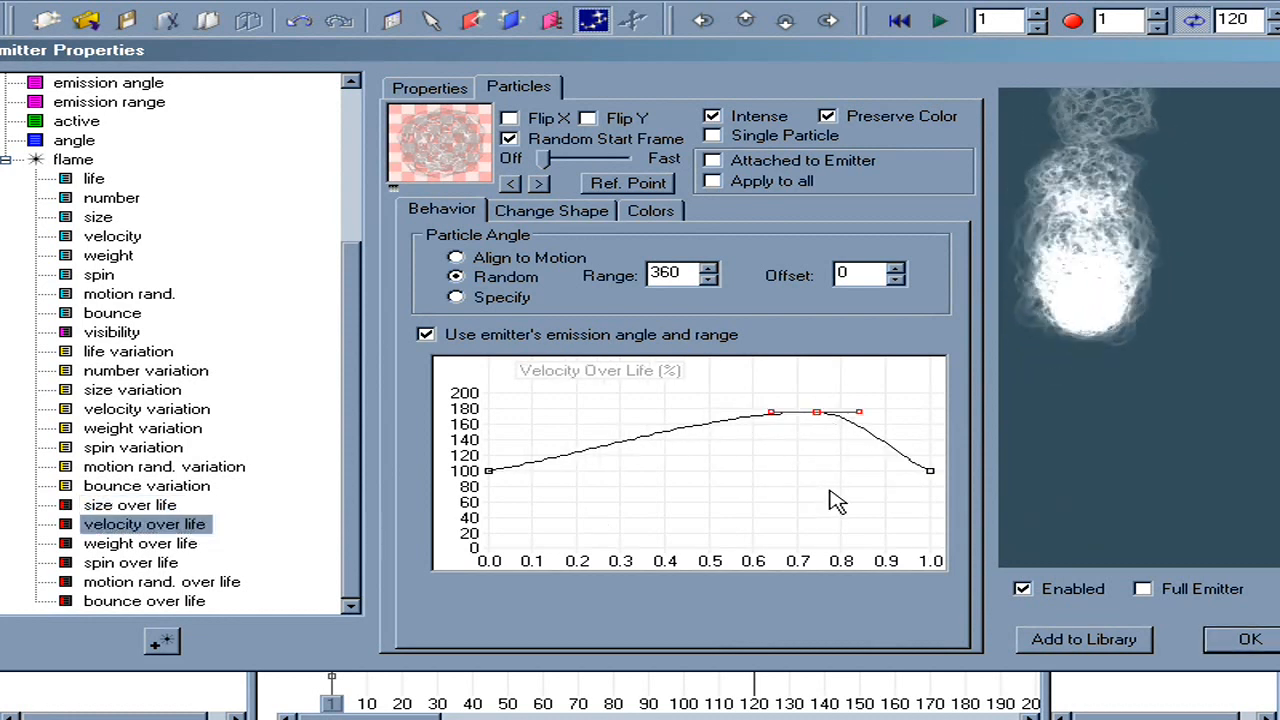
Step: Build the flame's transparency gradient from black to white at about 20% of life, held to about 75%, fading to black at the end
click(652, 210)
click(503, 584)
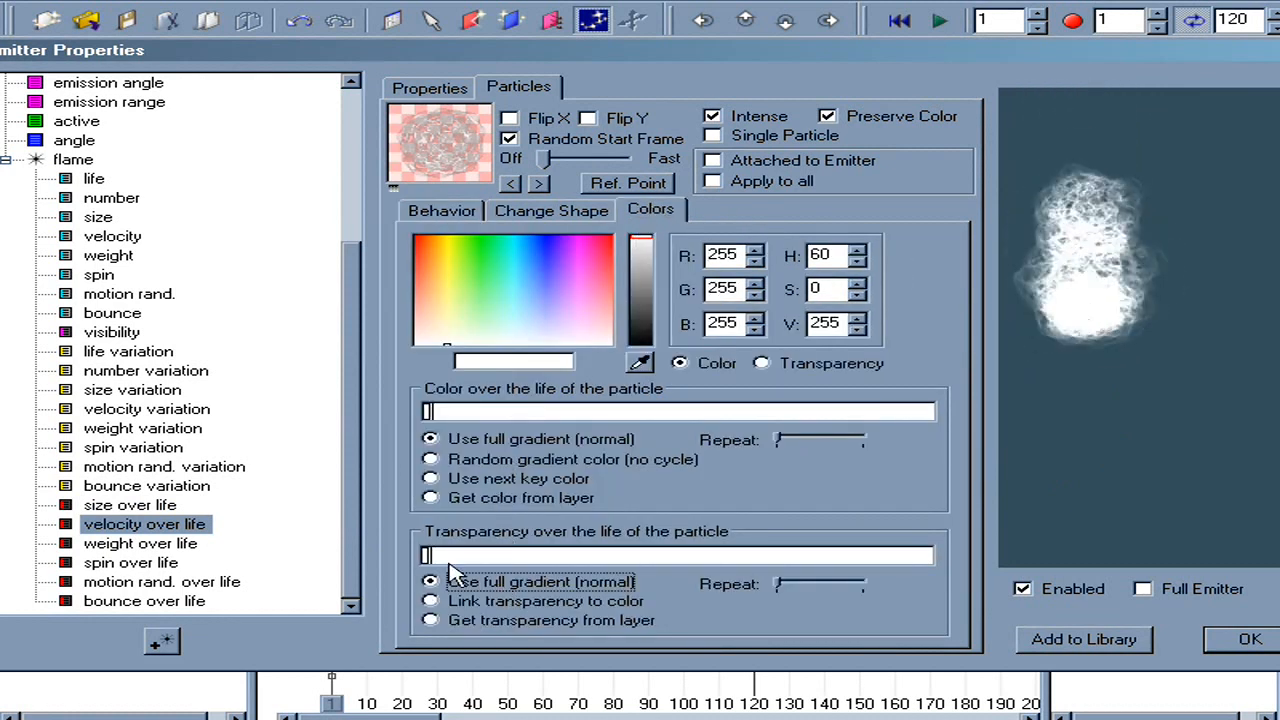
click(427, 555)
click(495, 556)
drag(496, 556, 524, 556)
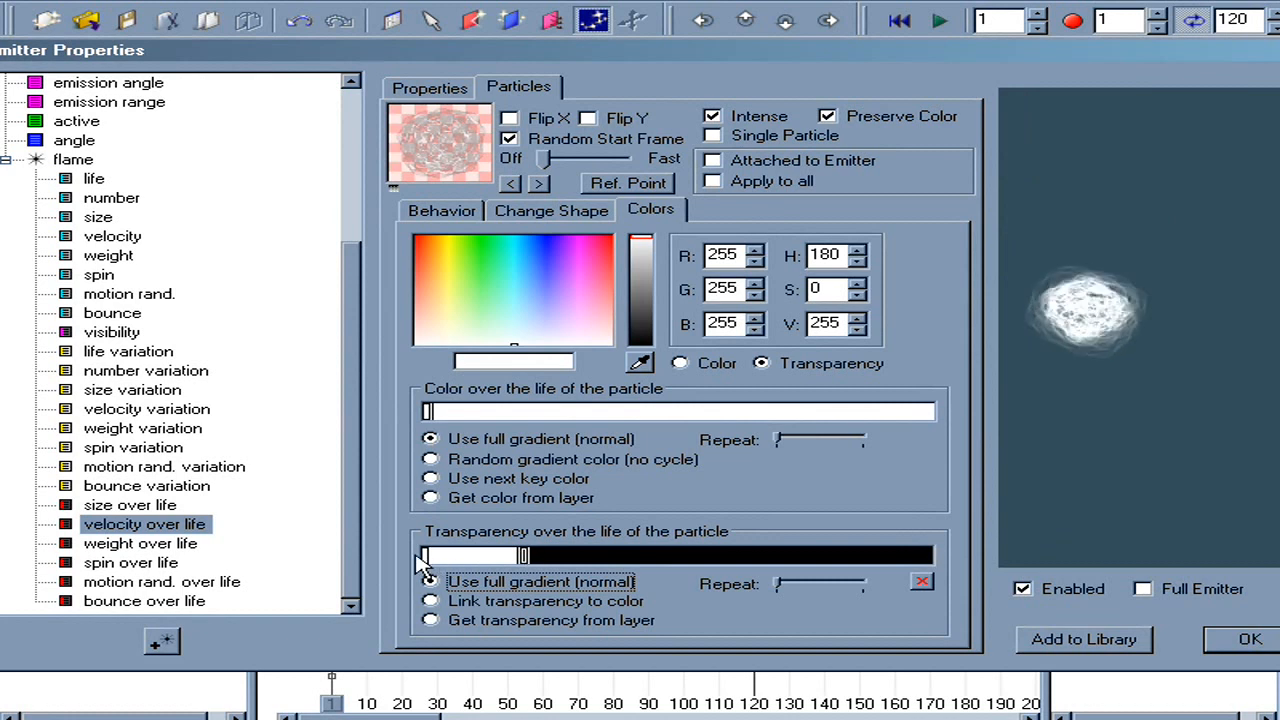
click(644, 343)
drag(704, 557, 977, 557)
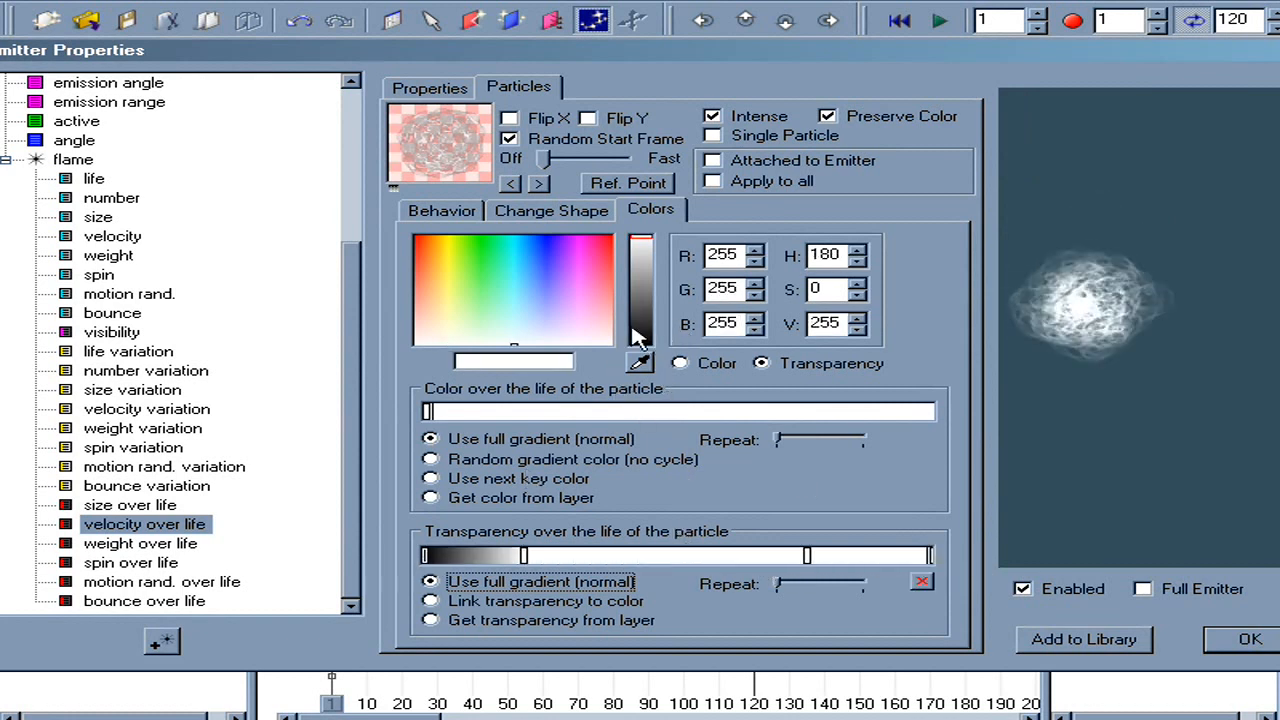
click(636, 340)
drag(1097, 255, 1091, 453)
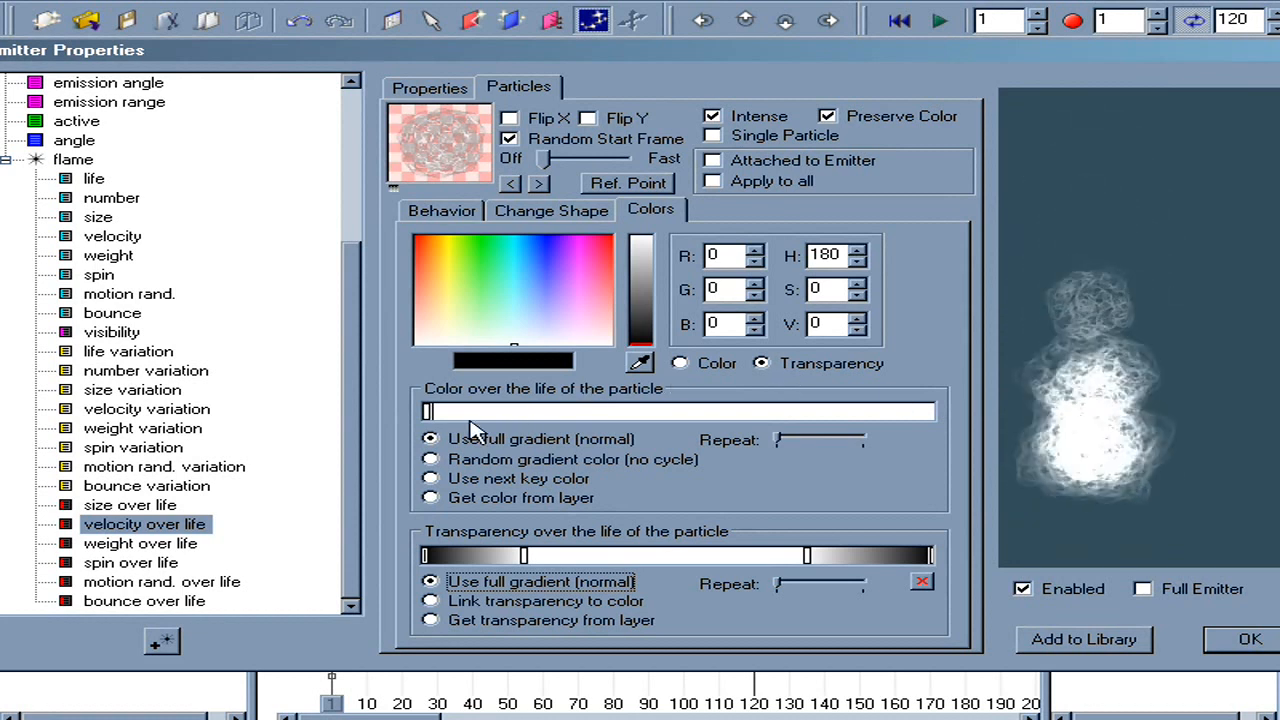
Step: Color the start of the flame's life gradient dark orange and add a golden-brown key of RGB 139, 106, 53 at about 30%
click(429, 411)
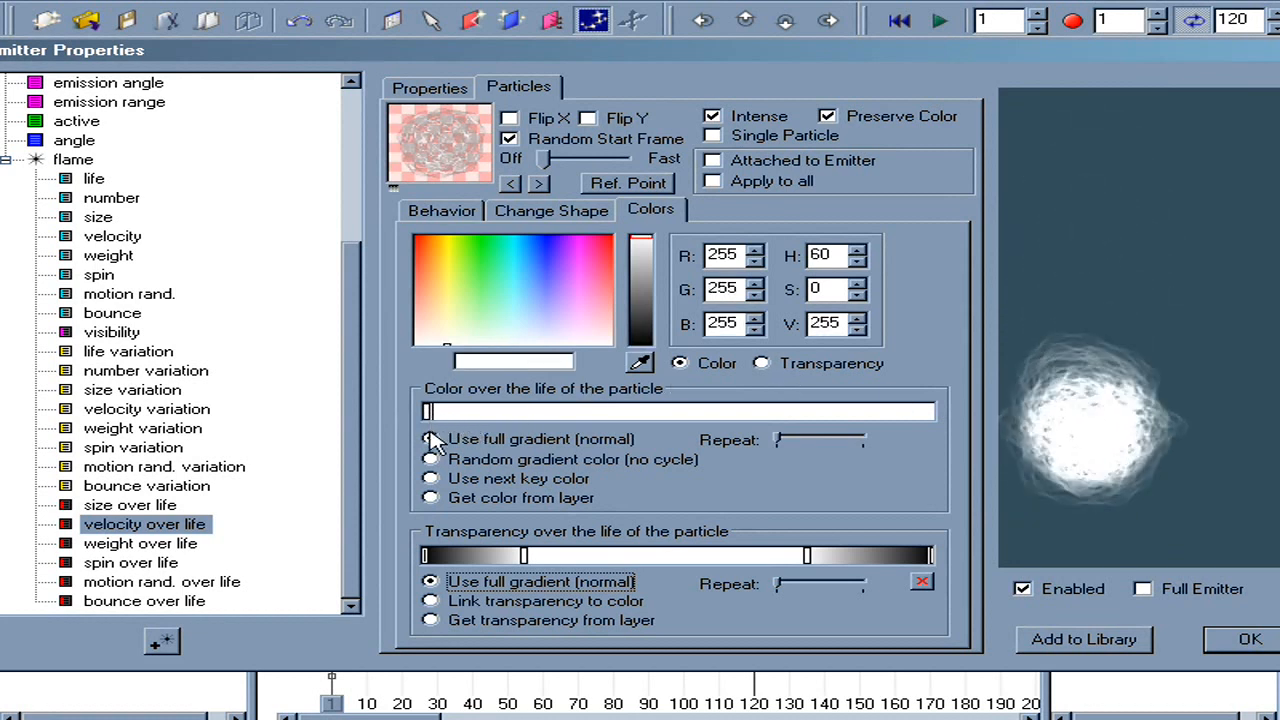
drag(443, 292, 421, 277)
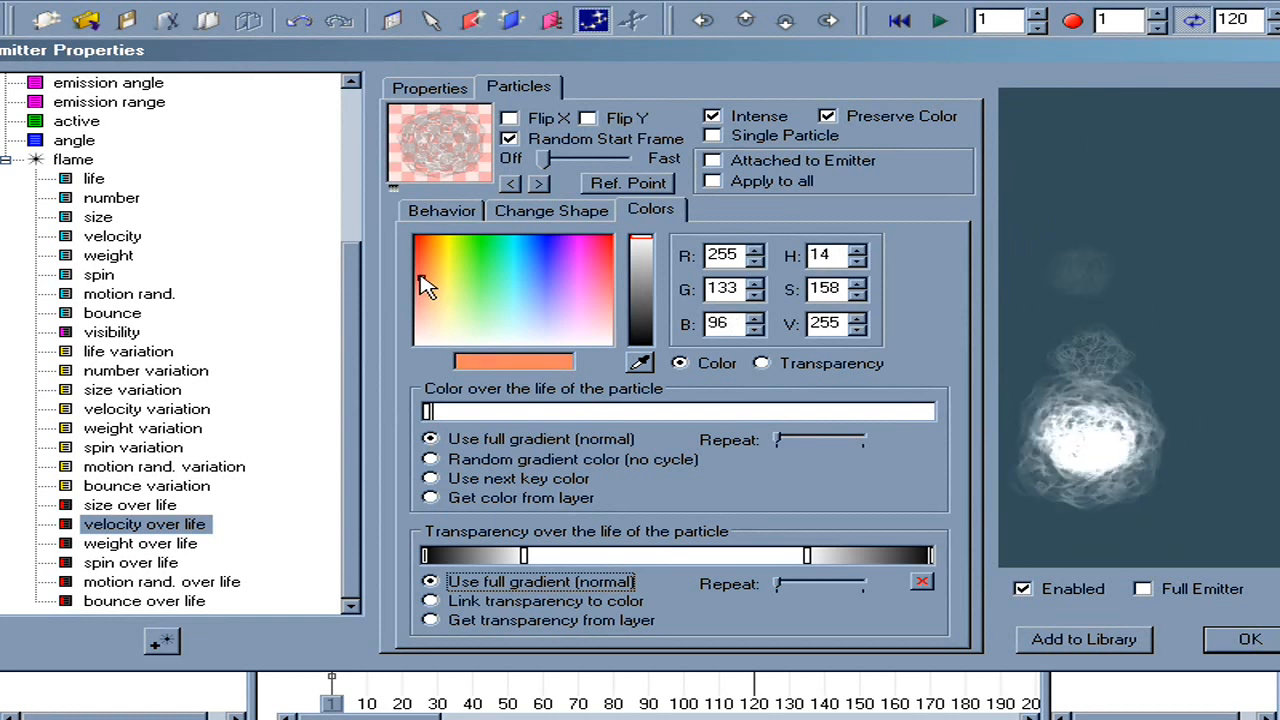
click(641, 287)
drag(556, 411, 578, 427)
click(432, 281)
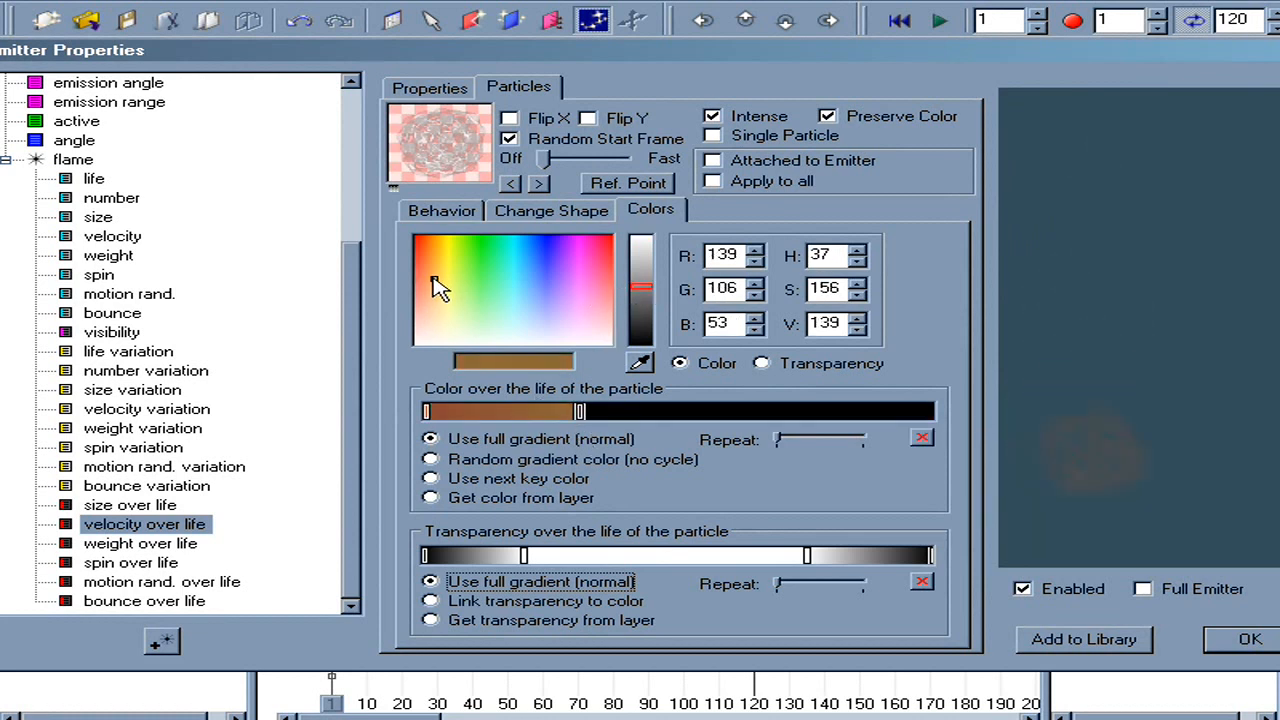
Step: Add a darker brown color key of RGB 117, 84, 31 near 75% of the flame's life and an end key of RGB 117, 70, 35
drag(675, 417, 801, 420)
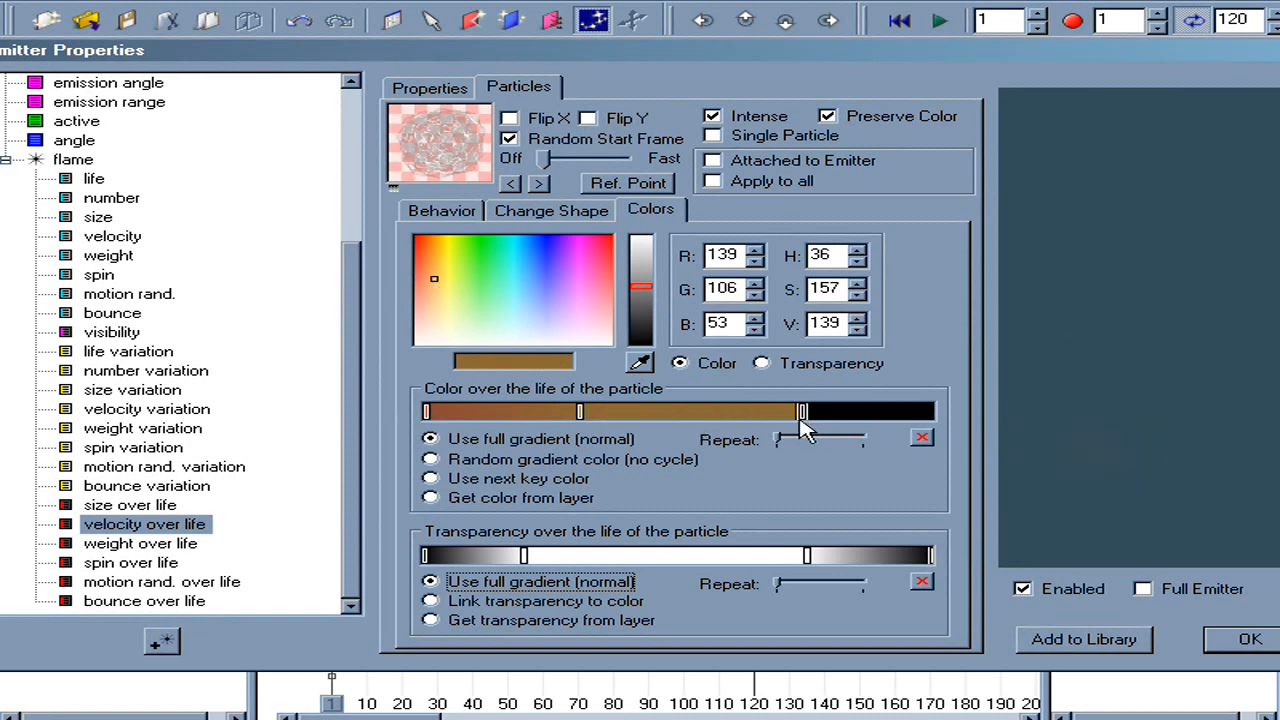
drag(425, 270, 434, 265)
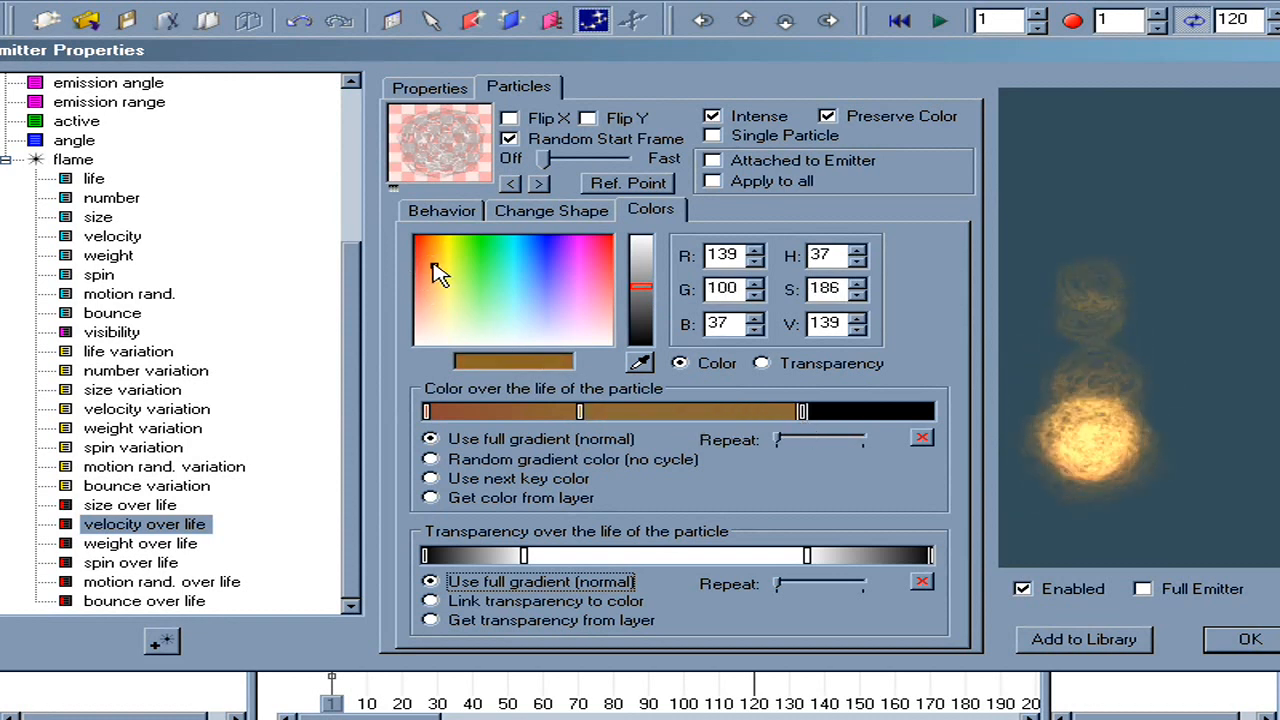
drag(638, 301, 643, 296)
drag(854, 408, 946, 420)
drag(428, 266, 430, 272)
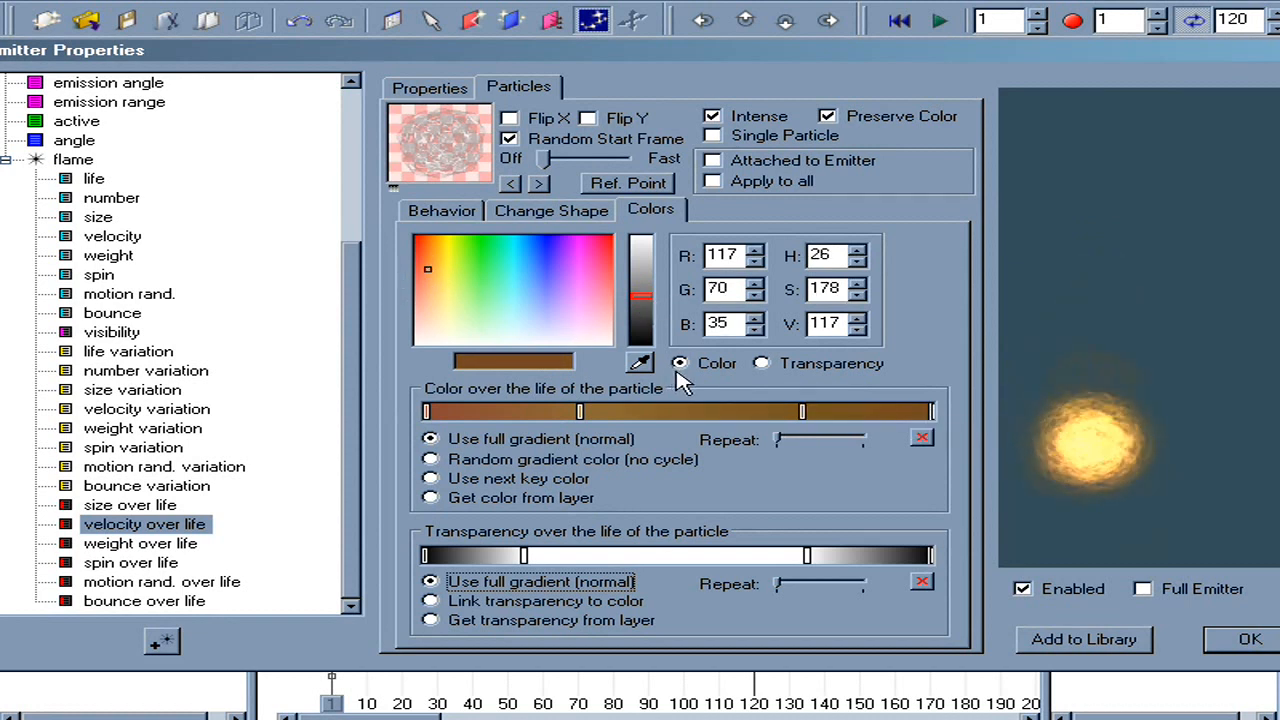
Step: Set the emitter's visibility to 100% and test its motion in the preview
click(8, 161)
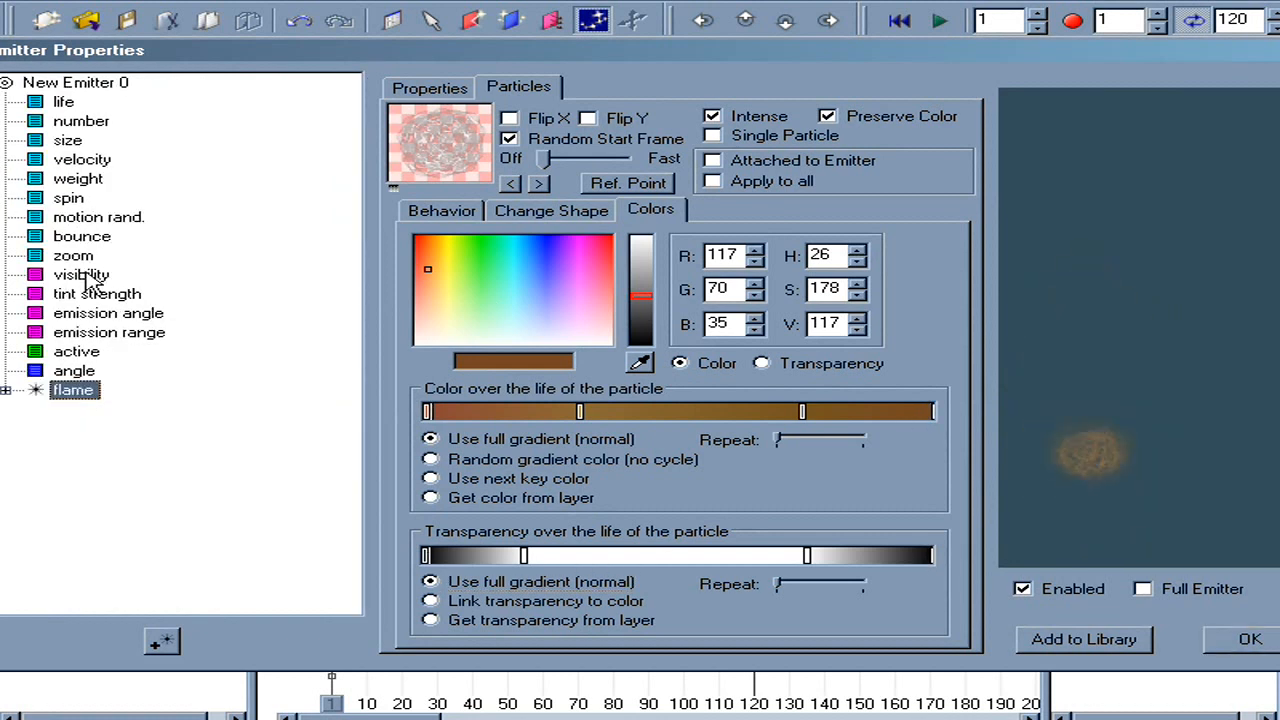
click(84, 275)
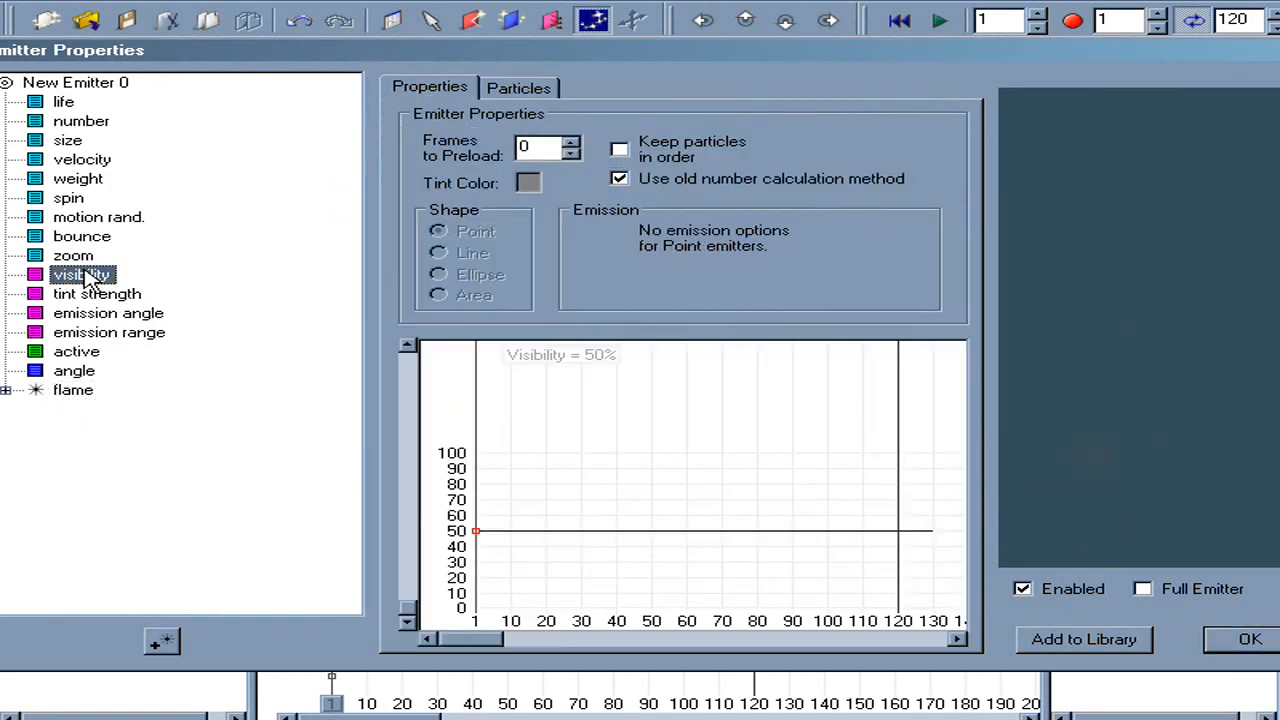
drag(476, 533, 471, 453)
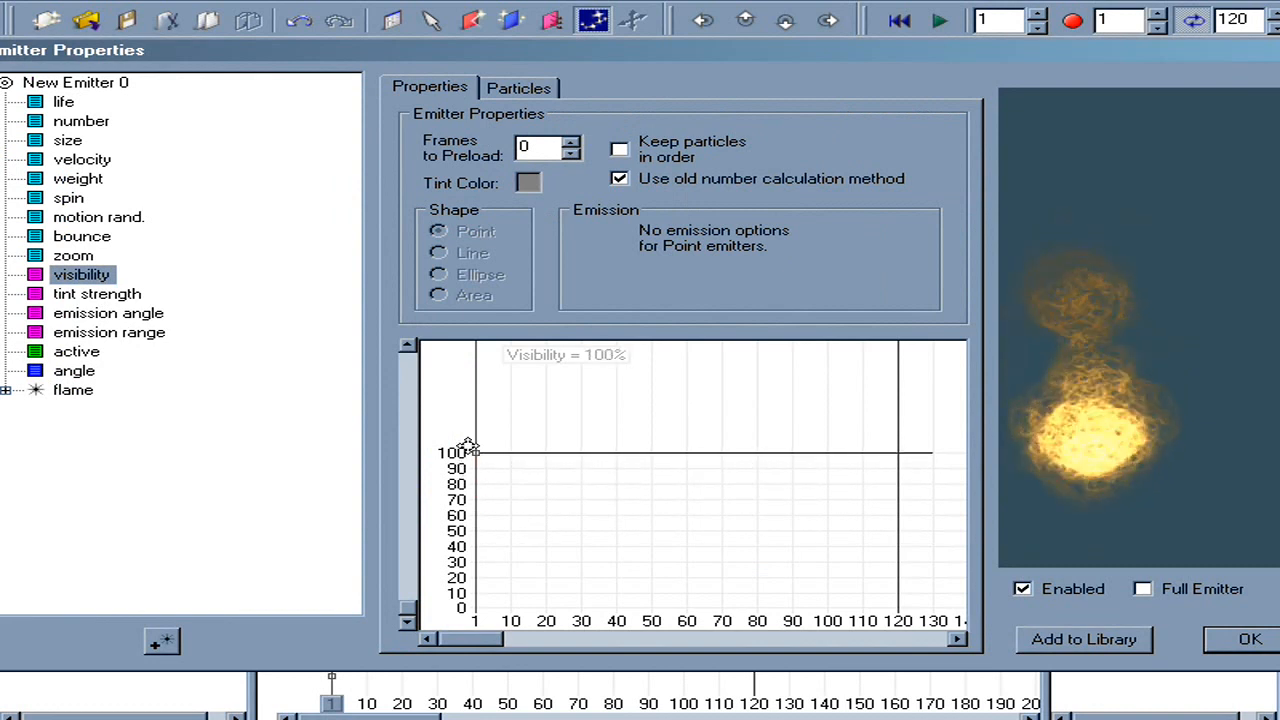
drag(1083, 304, 1055, 498)
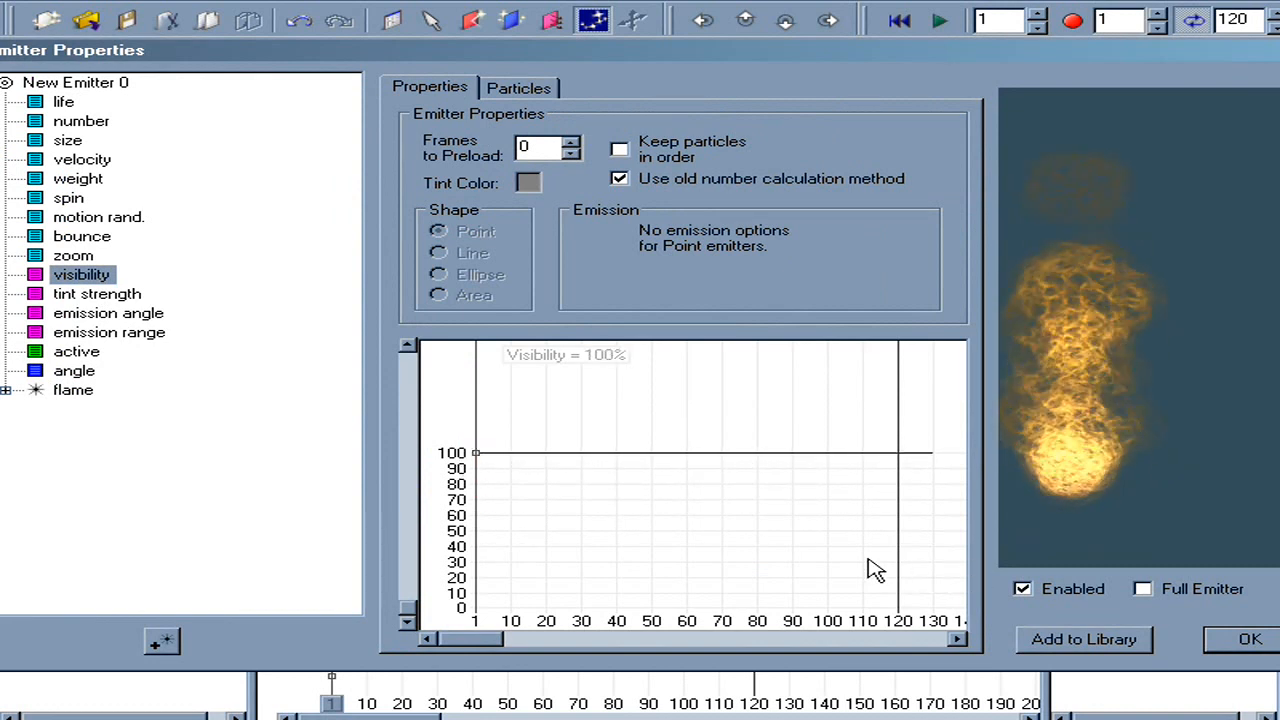
Step: Duplicate the flame particle type and rename the upper copy as glow
click(78, 391)
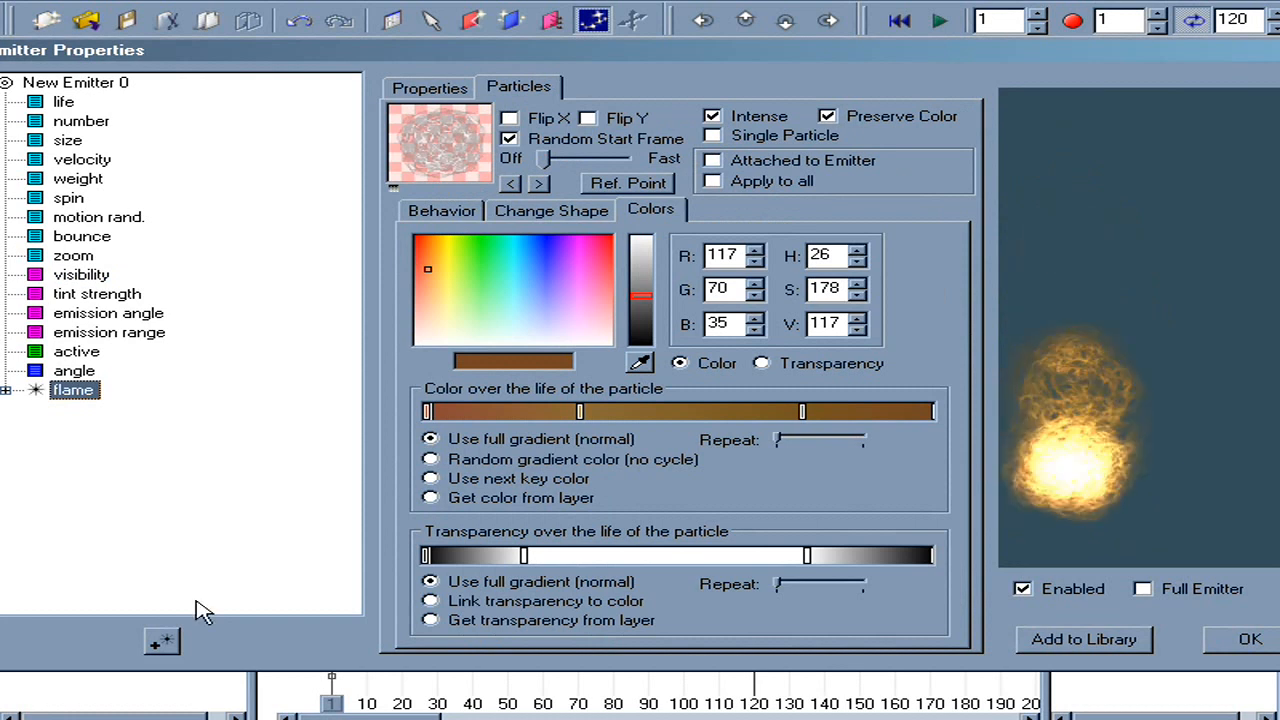
click(161, 642)
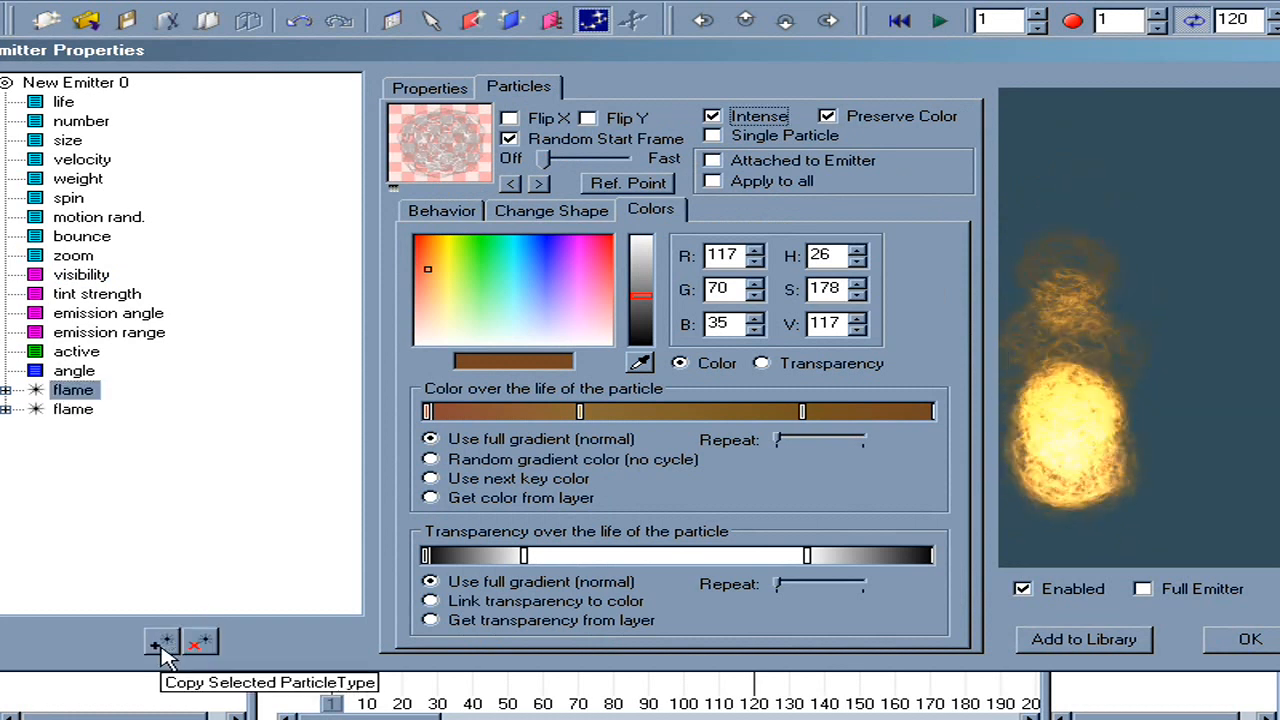
click(78, 392)
click(104, 388)
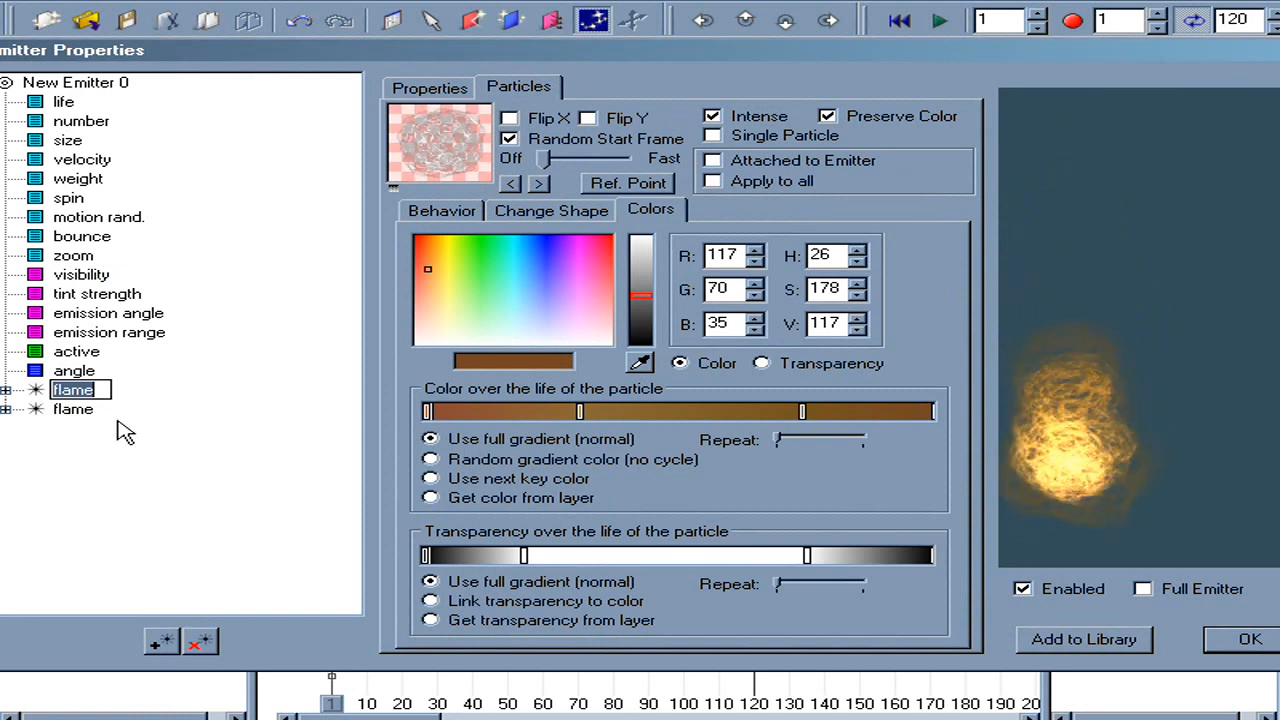
text(glow)
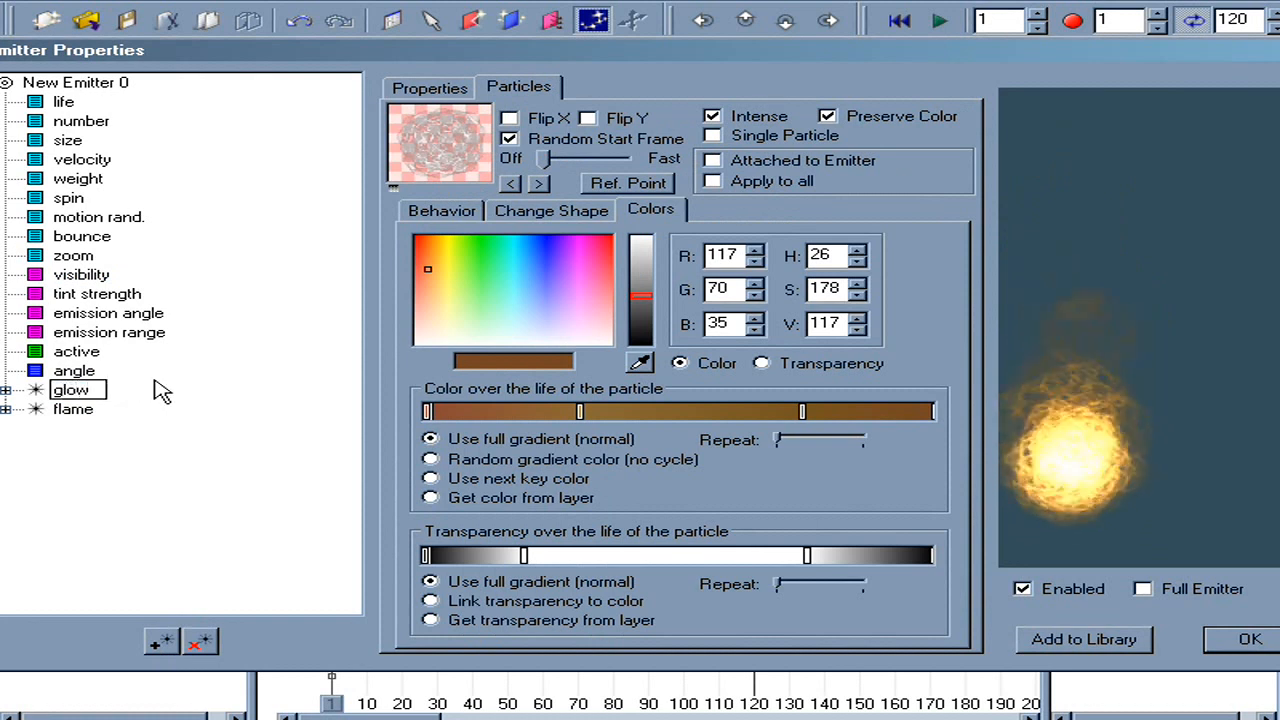
key(Return)
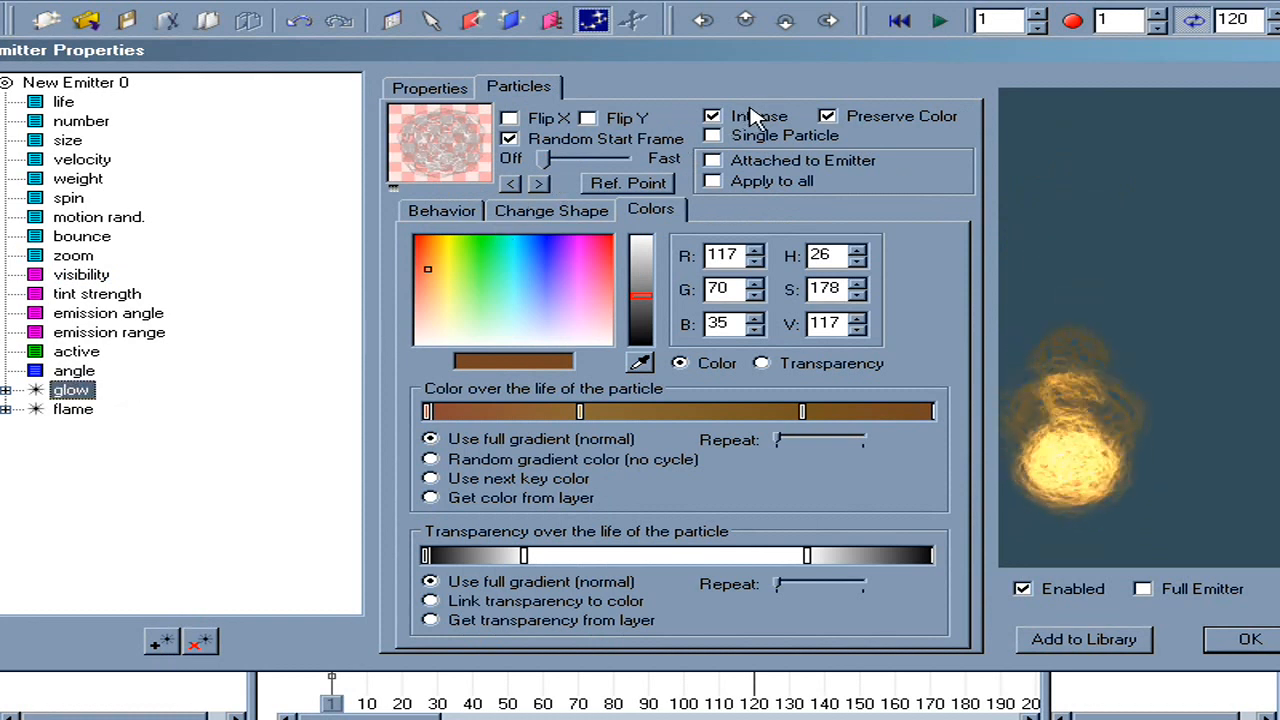
Step: Disable Preserve Color for glow, make basic blur its active shape and preview the full emitter
click(850, 126)
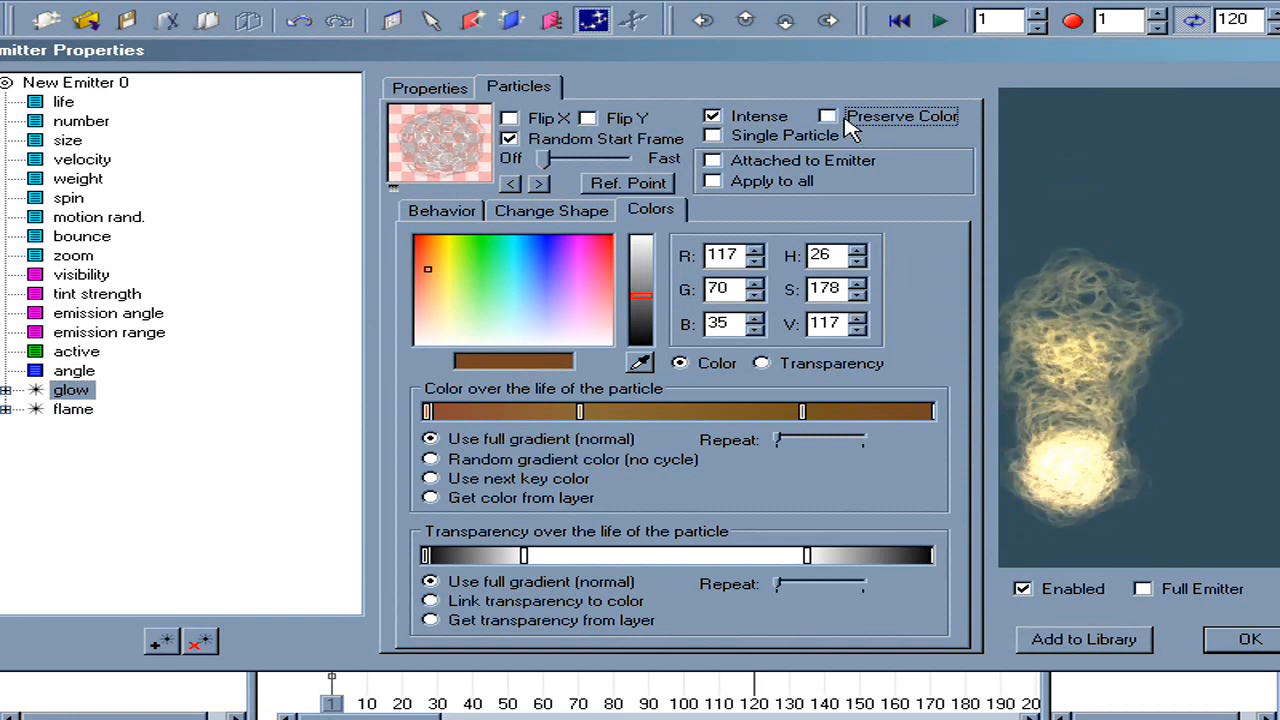
click(551, 212)
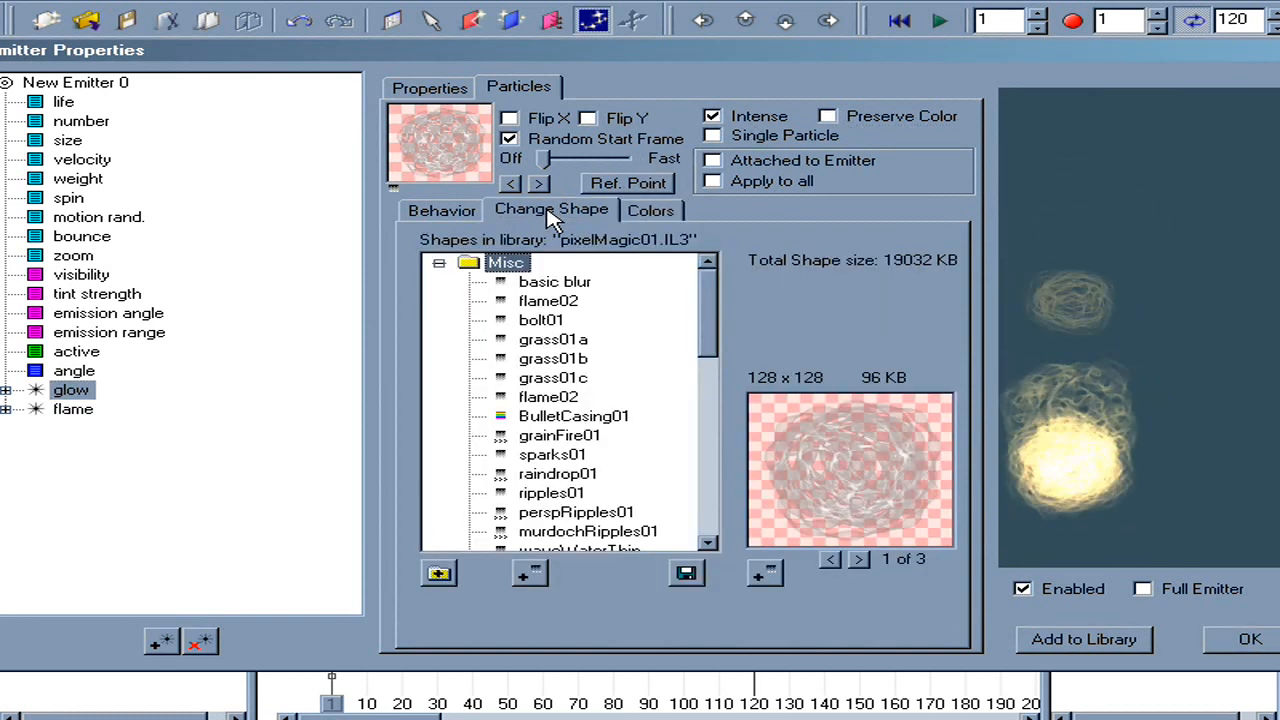
click(553, 283)
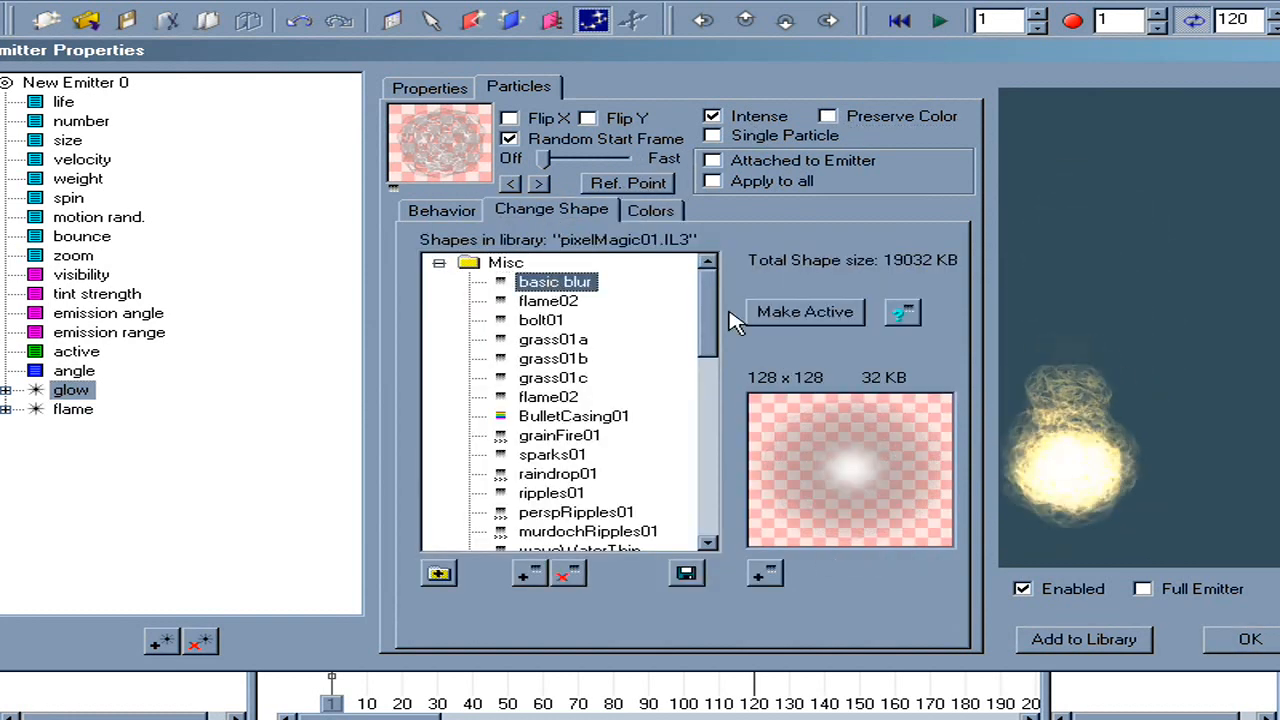
click(795, 314)
click(1146, 590)
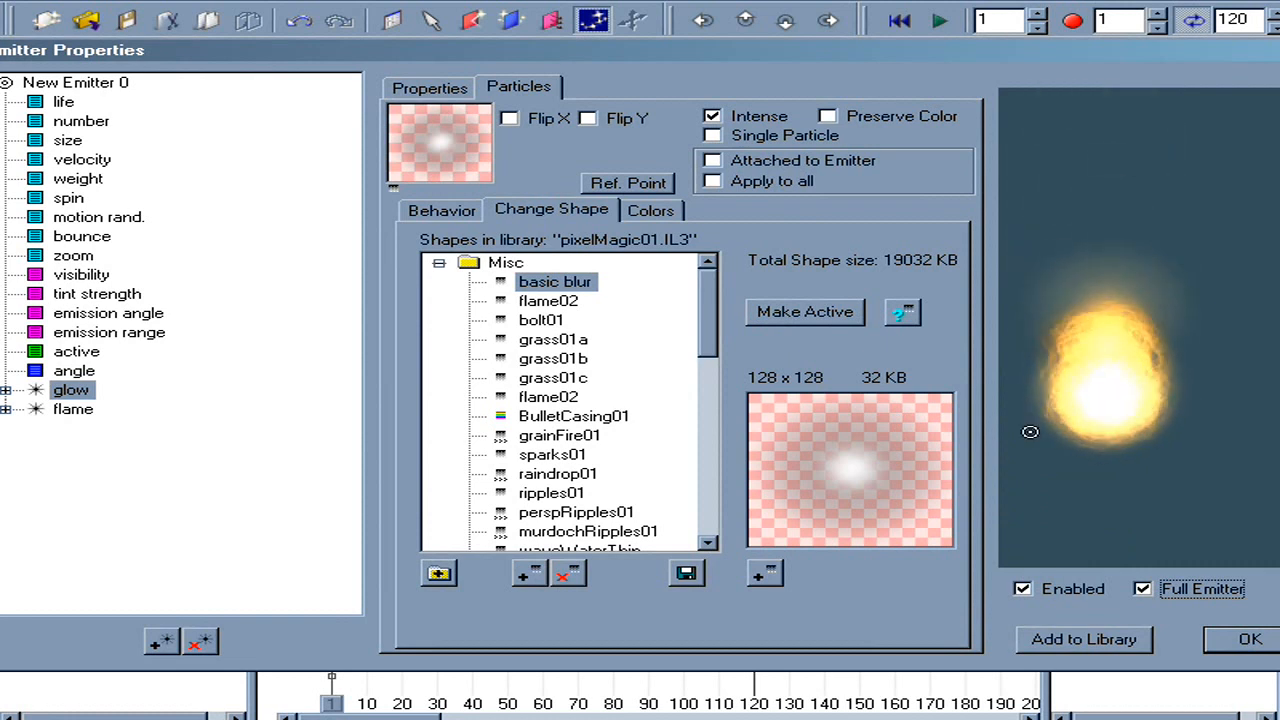
Step: Duplicate the flame particle type again and rename the lowest copy as smoke
click(82, 411)
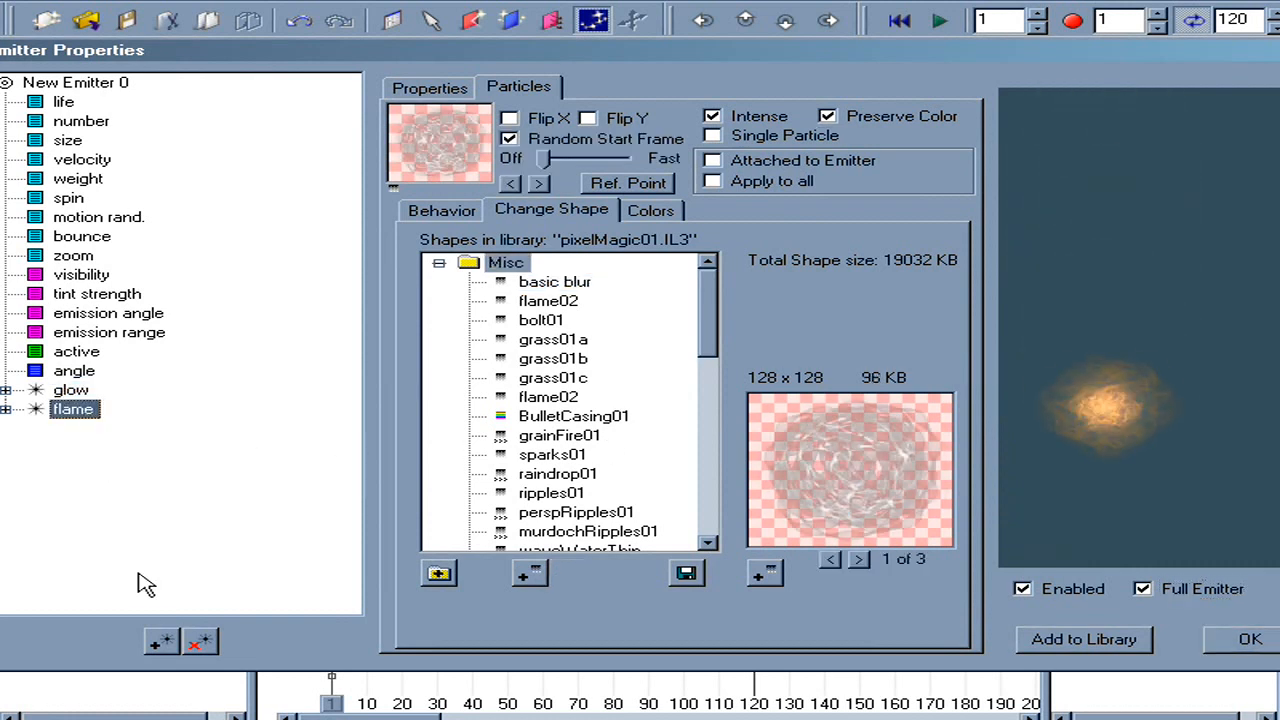
click(168, 643)
click(80, 429)
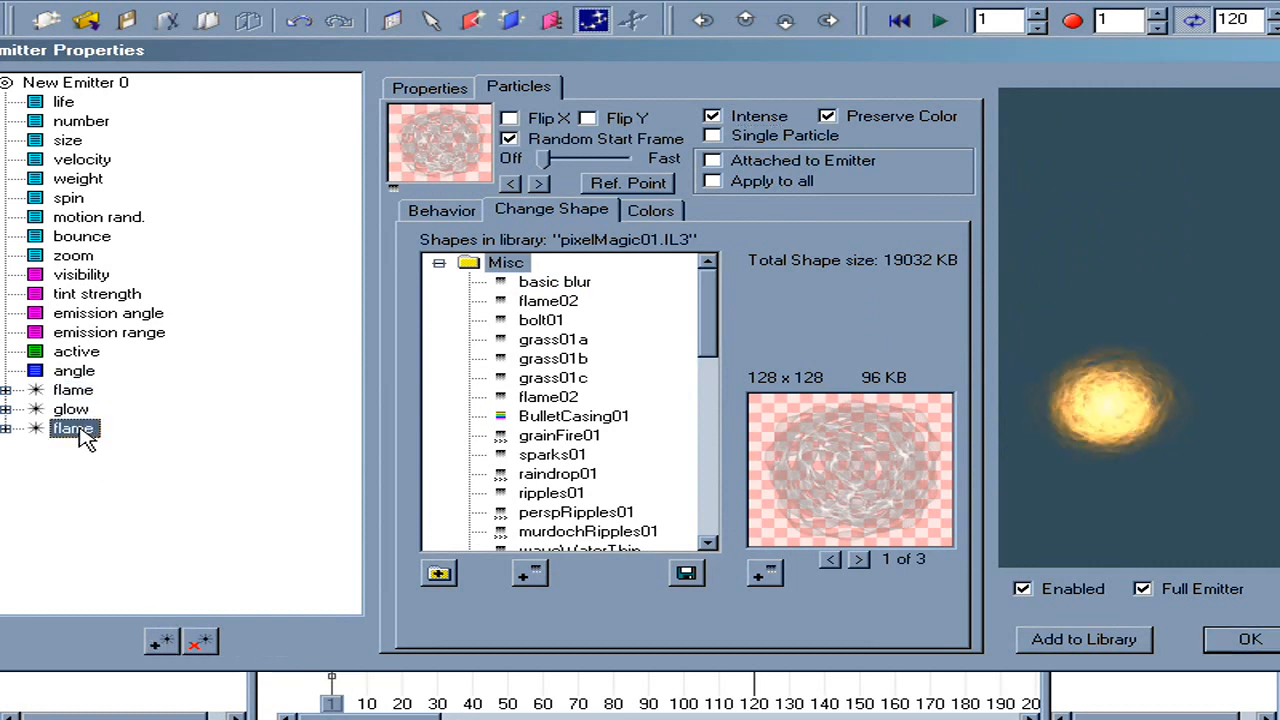
click(82, 433)
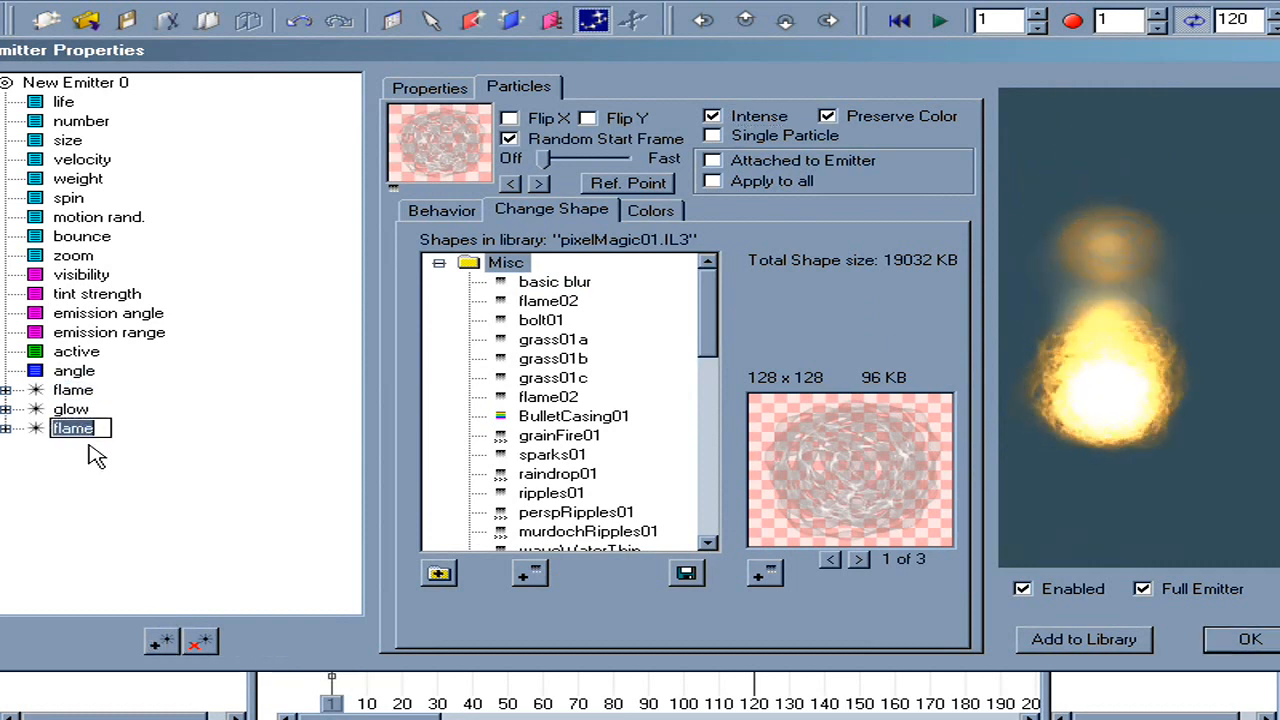
text(smoke)
key(Return)
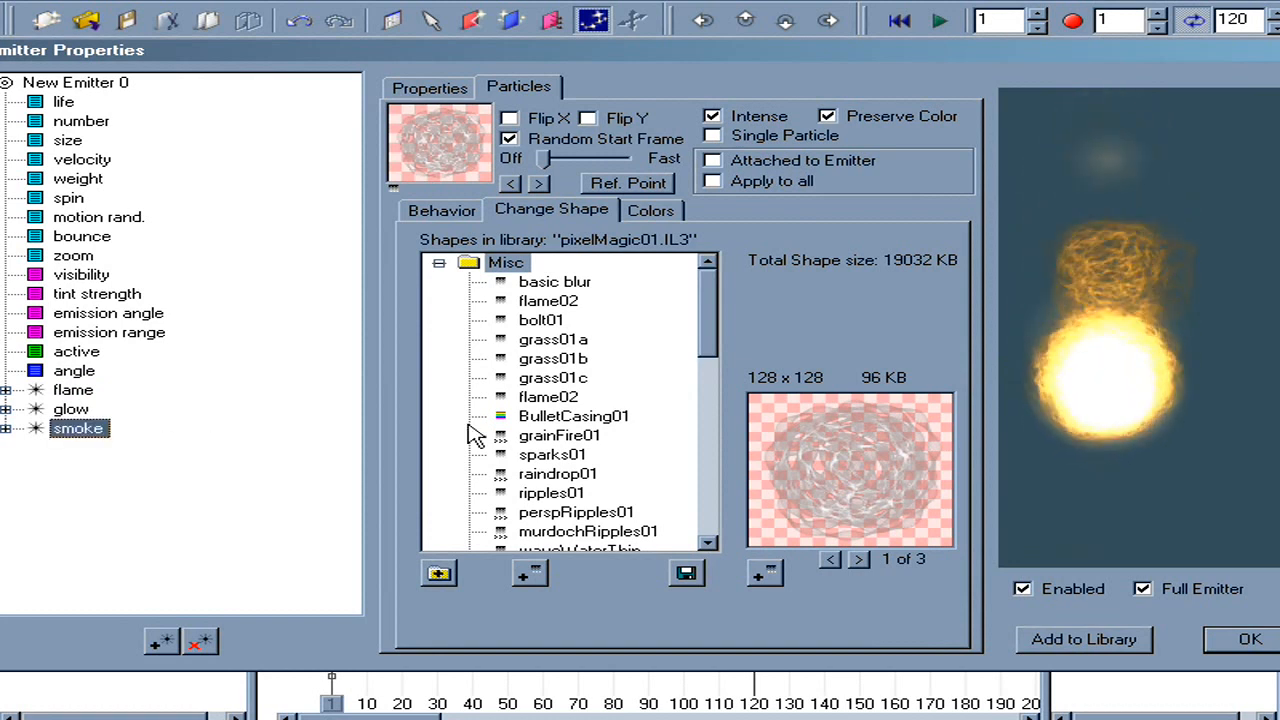
Step: Disable Intense for smoke and darken its first three life color keys to very dark brown, with the third at RGB 37, 26, 9
click(760, 119)
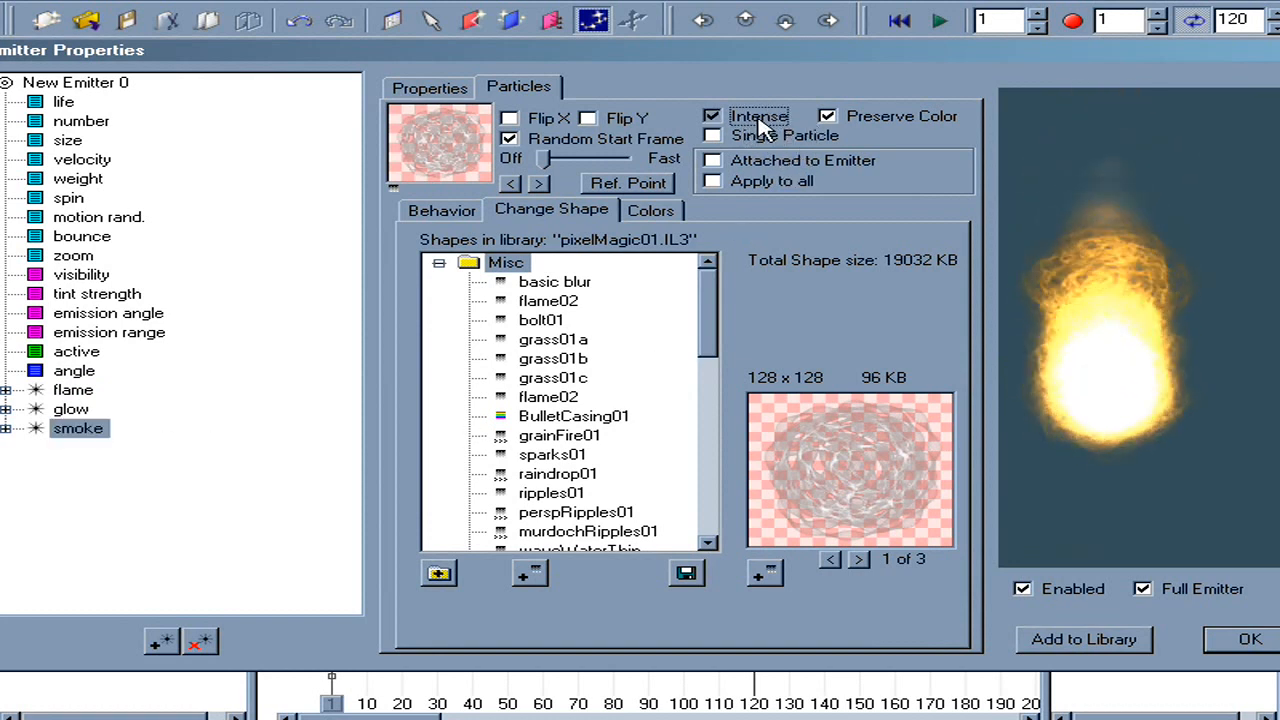
click(760, 119)
click(668, 212)
click(426, 410)
drag(642, 315, 640, 329)
click(582, 408)
click(640, 327)
click(802, 414)
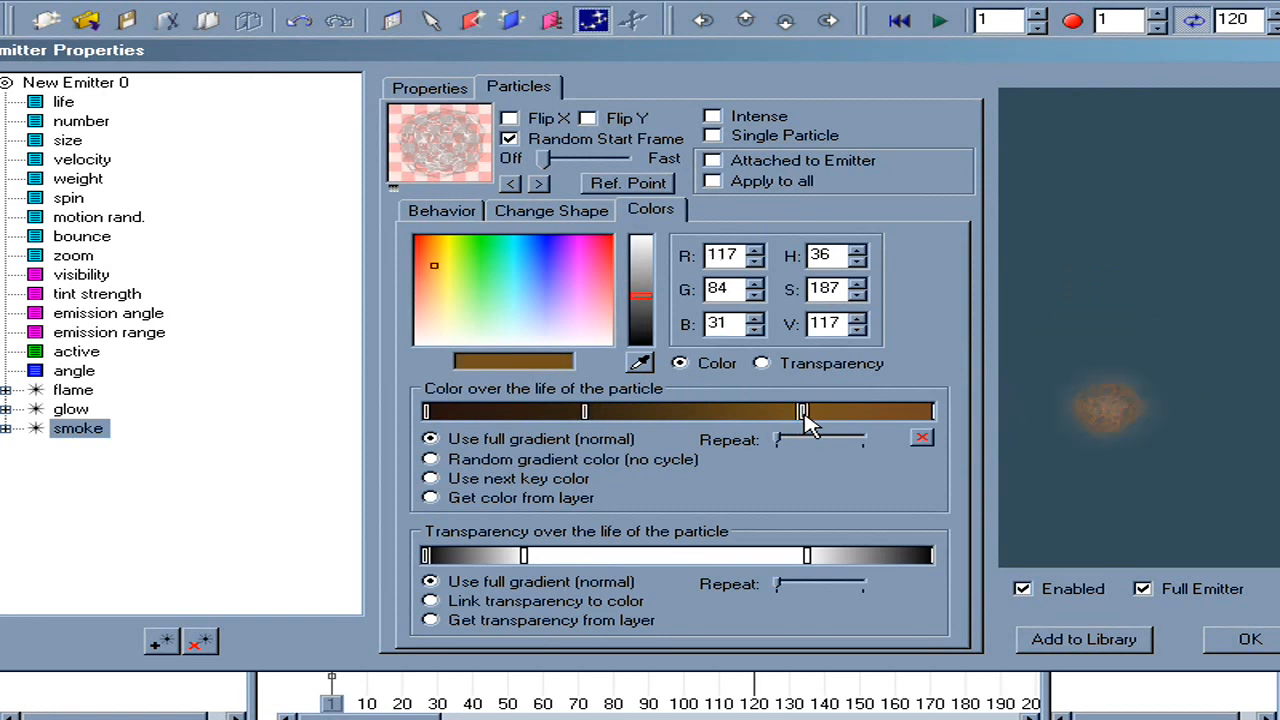
click(640, 330)
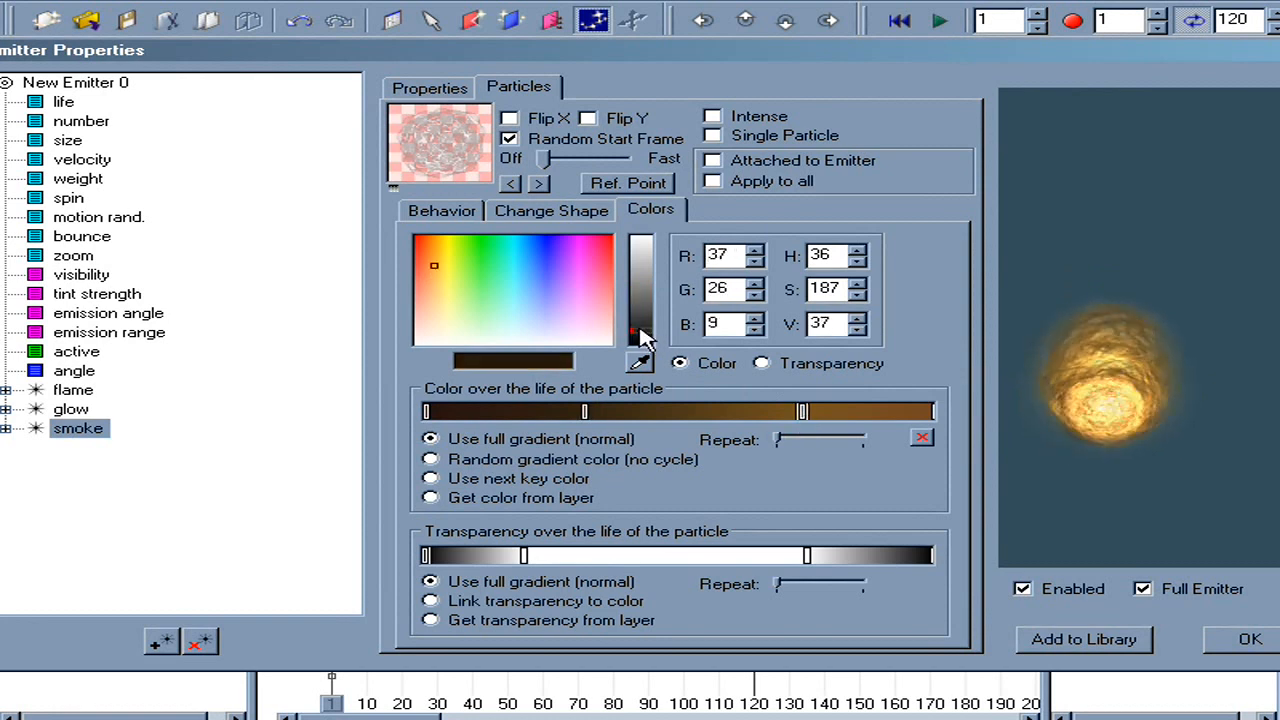
Step: Change the last color key of the smoke's life gradient to dark gray, RGB 75, 75, 75
click(929, 411)
drag(457, 294, 371, 374)
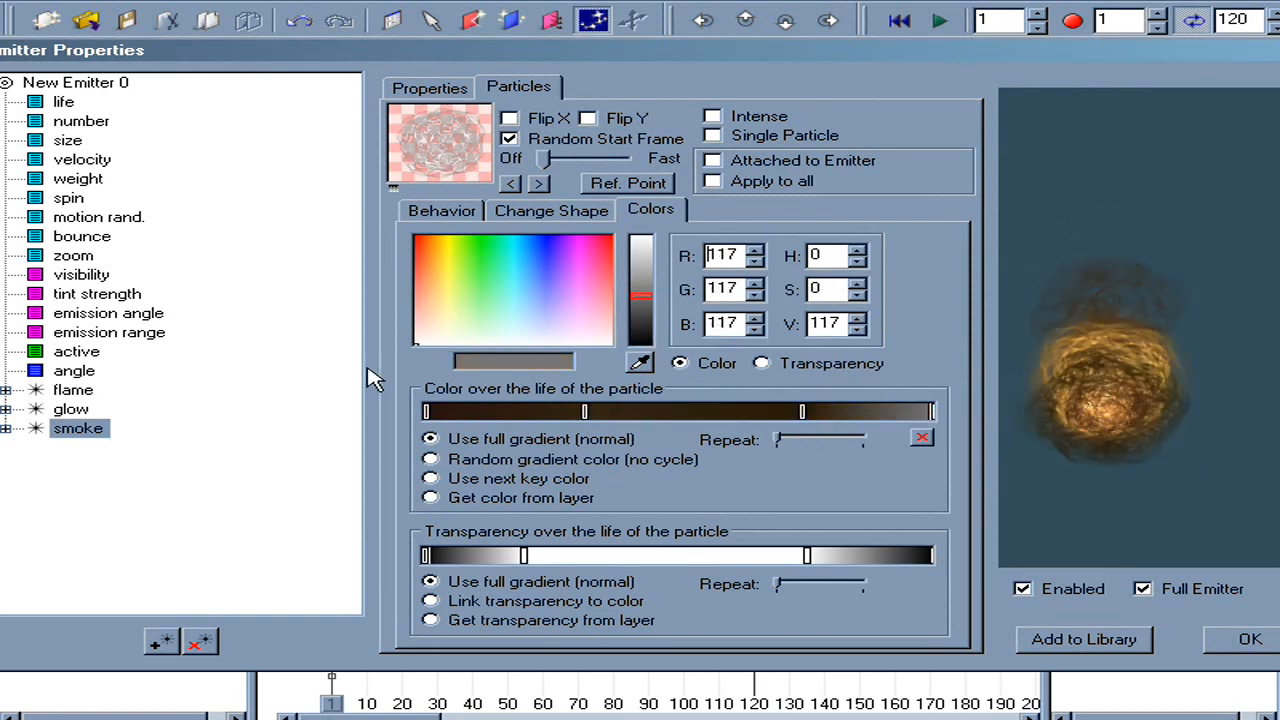
click(635, 316)
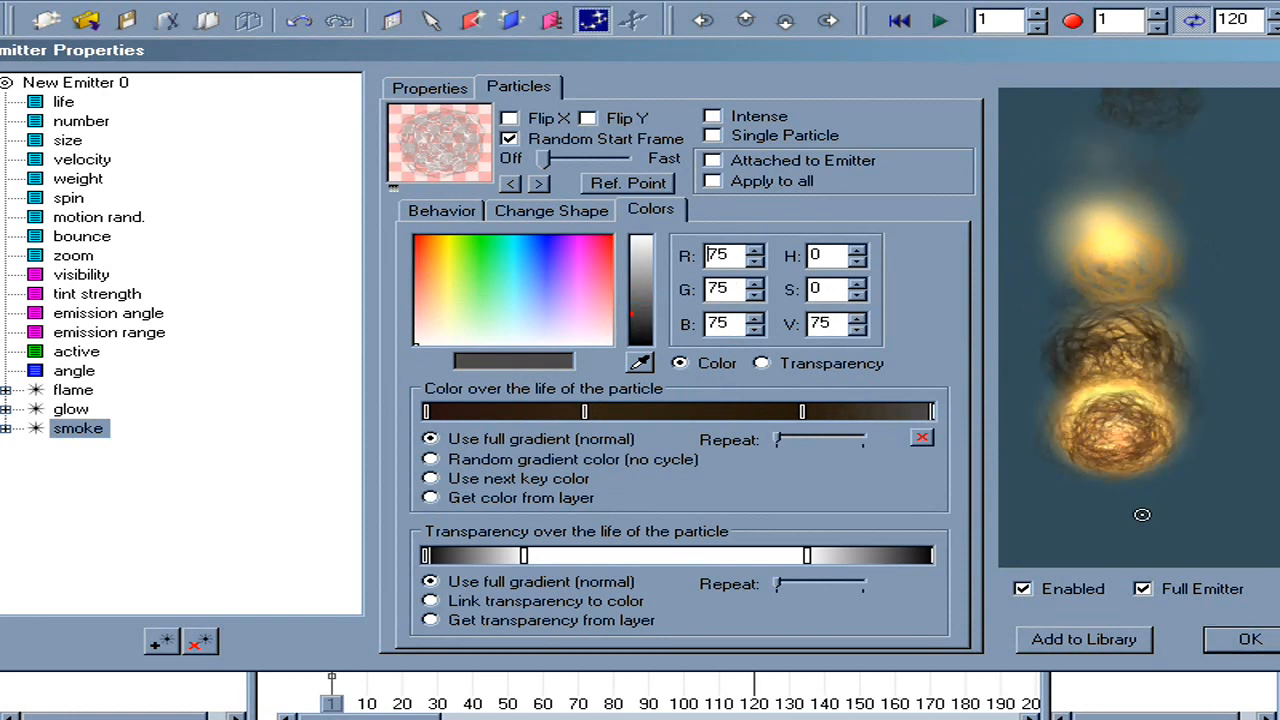
Step: Accept the emitter's property changes and turn New Emitter 0 into a super emitter
click(1238, 645)
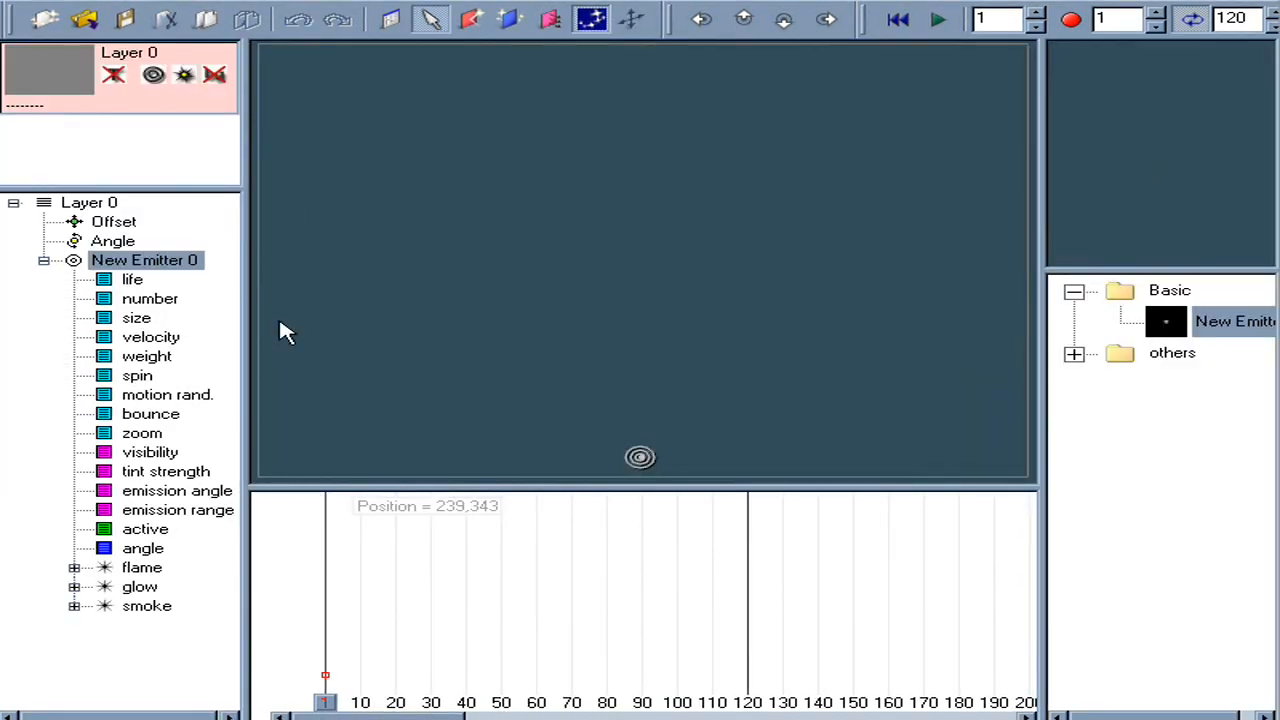
right_click(163, 268)
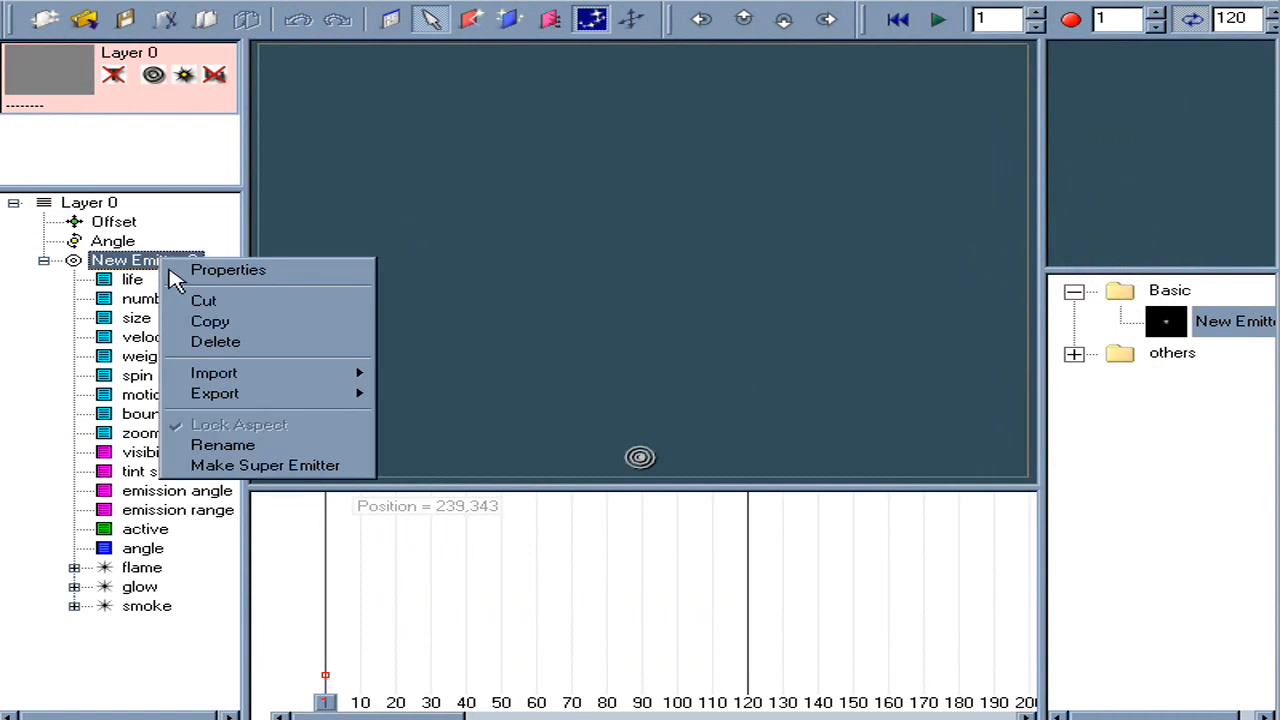
click(265, 466)
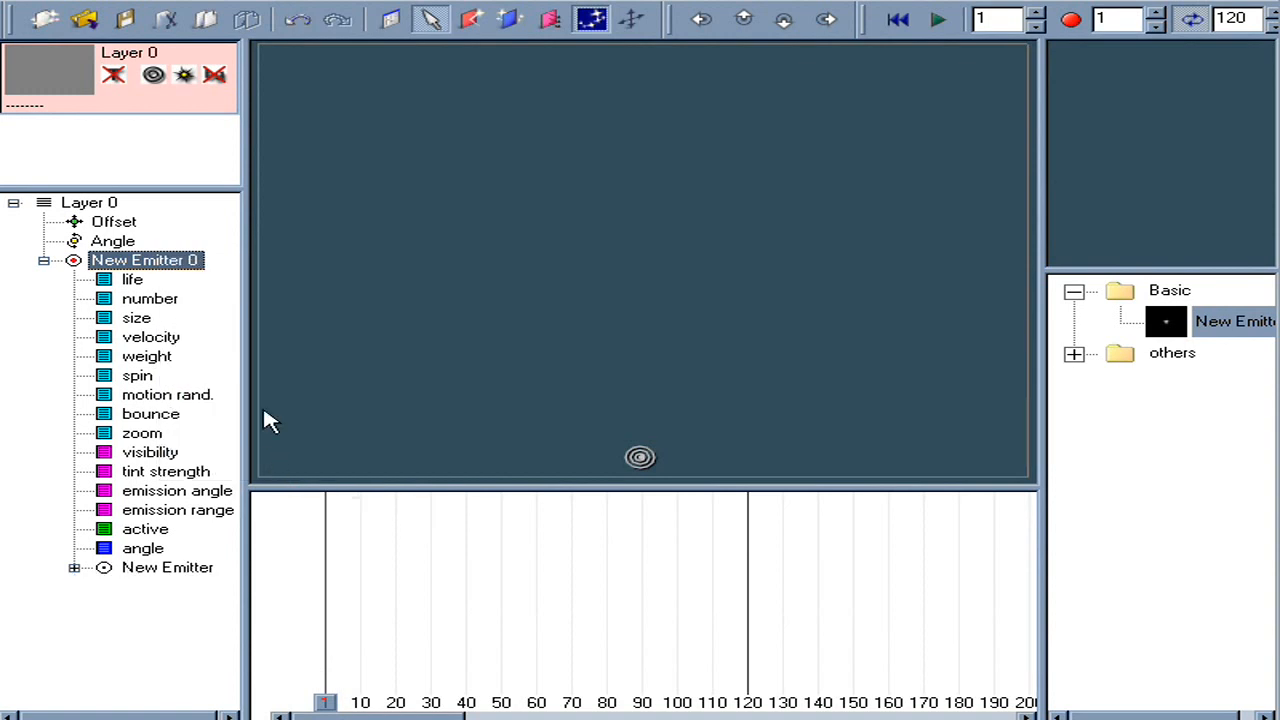
Step: Open the super emitter's properties and set its emission angle to 90 degrees and emission range to 5 degrees
right_click(188, 270)
click(215, 278)
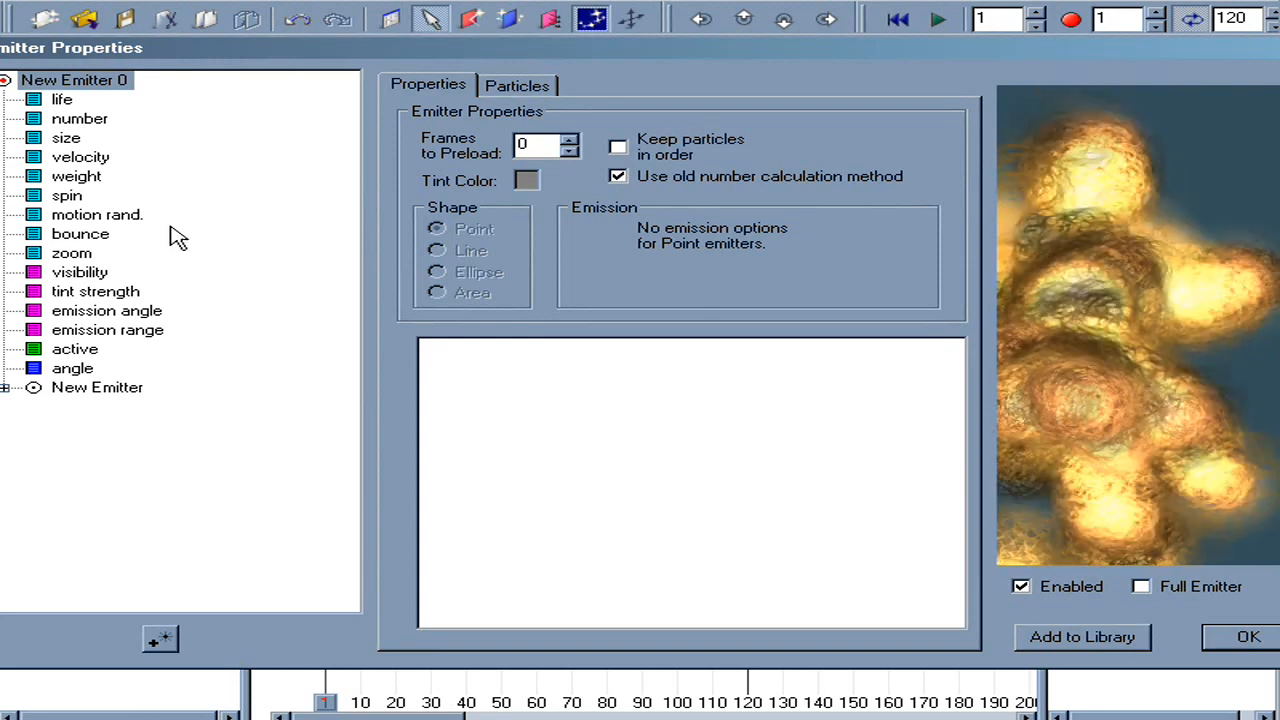
click(94, 313)
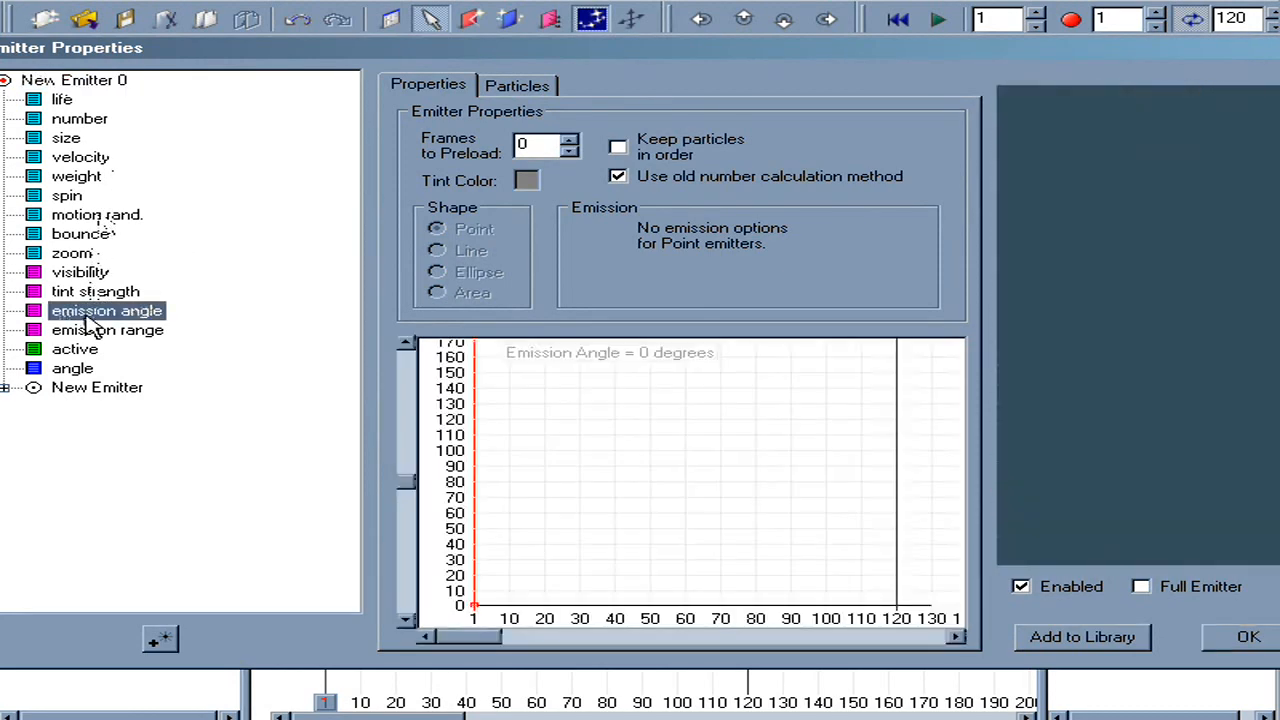
double_click(475, 607)
text(90)
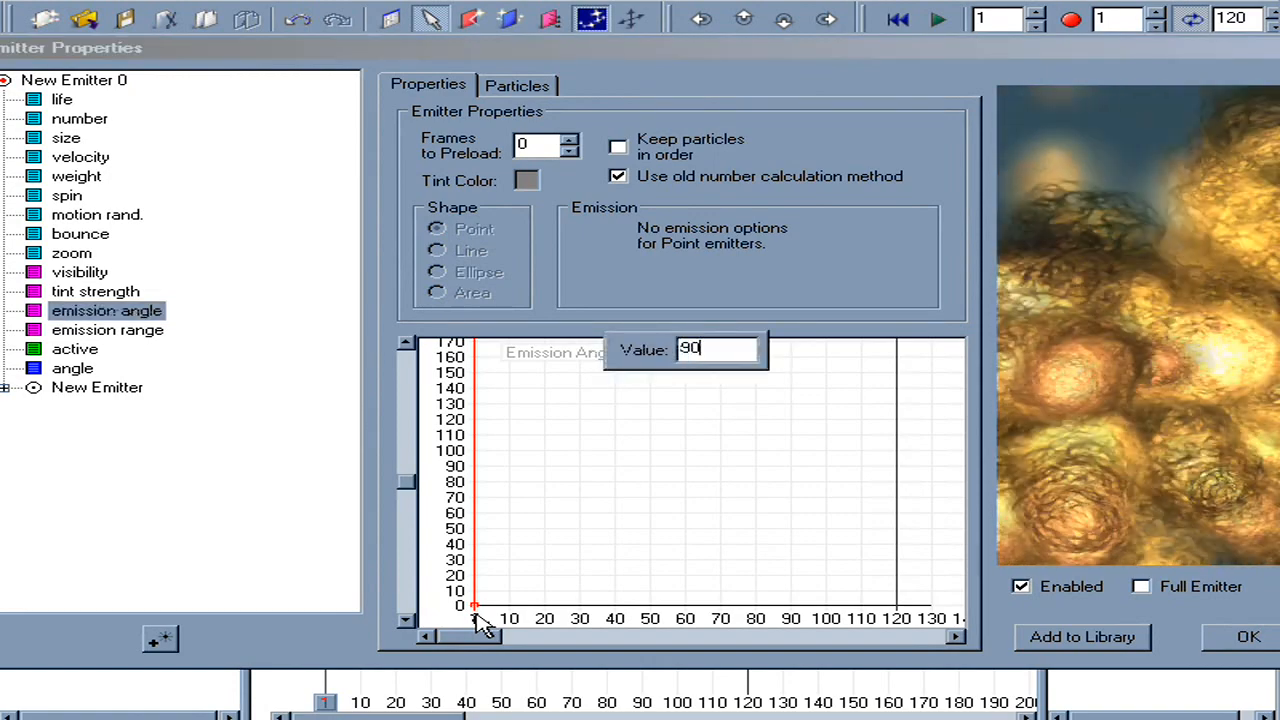
key(Return)
click(145, 333)
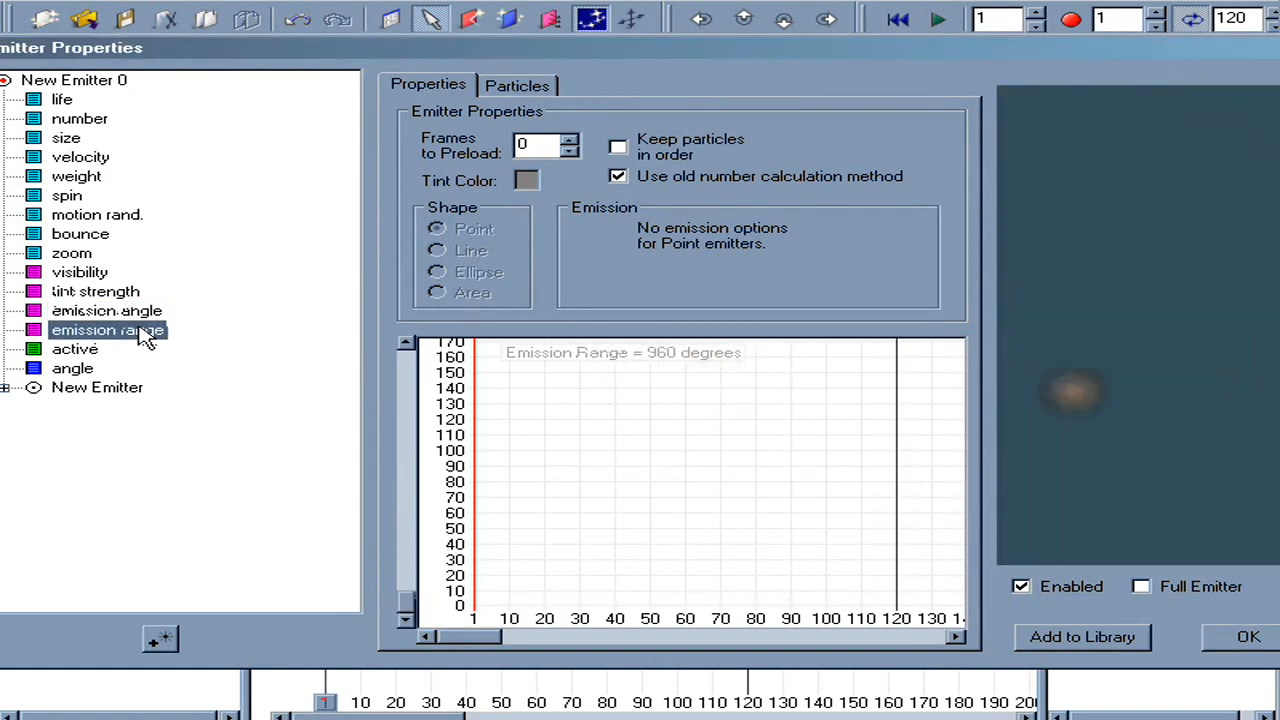
double_click(145, 338)
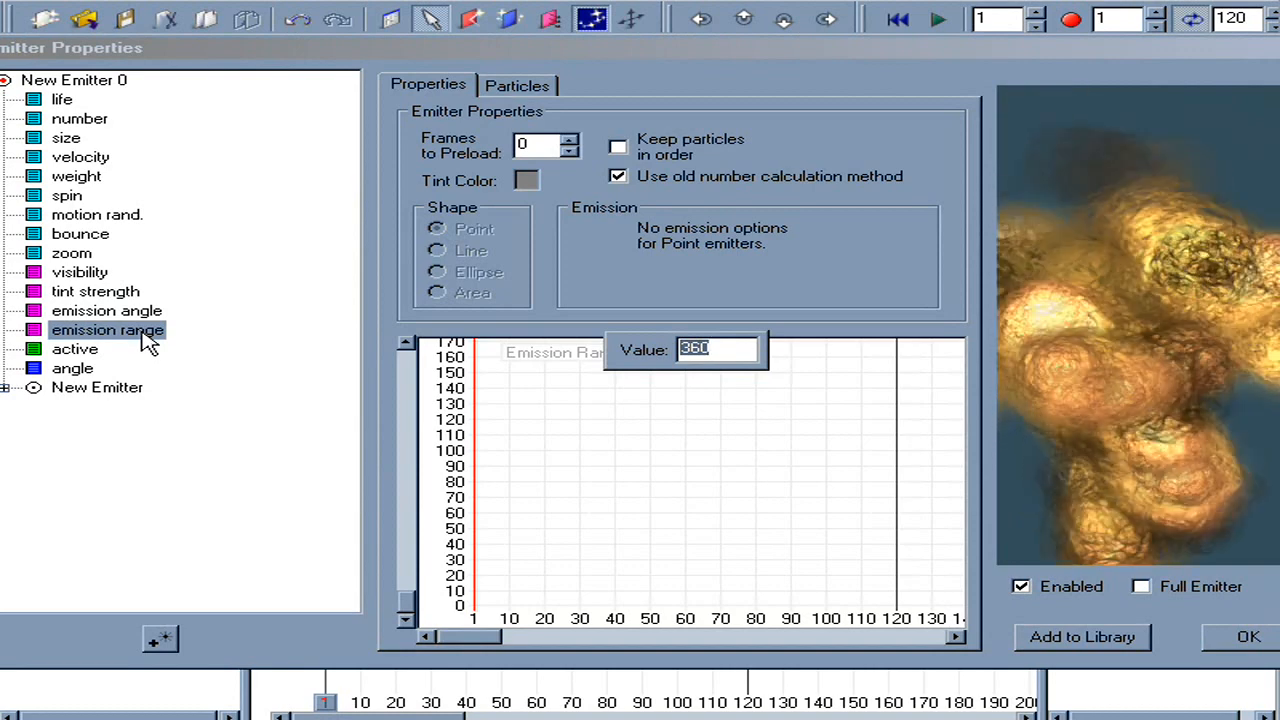
text(5)
key(Return)
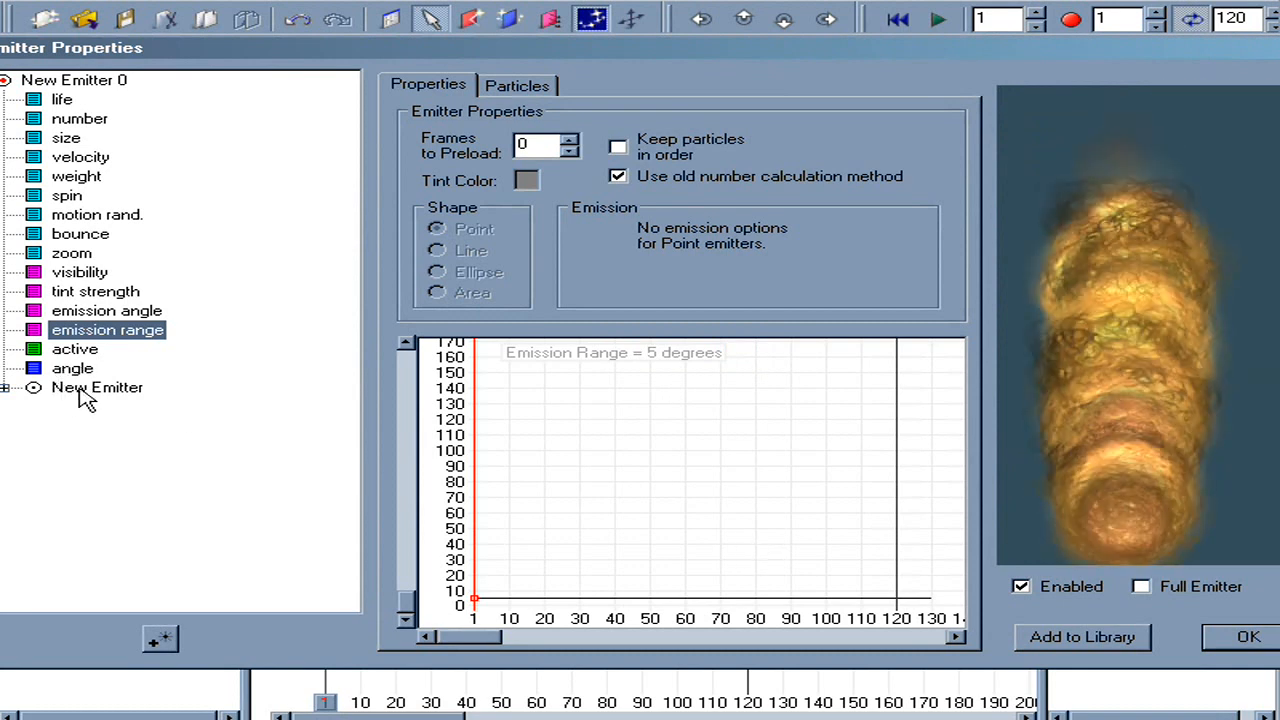
Step: Reduce the super emitter's zoom to 30% and set the nested New Emitter's f-life to 30
click(74, 258)
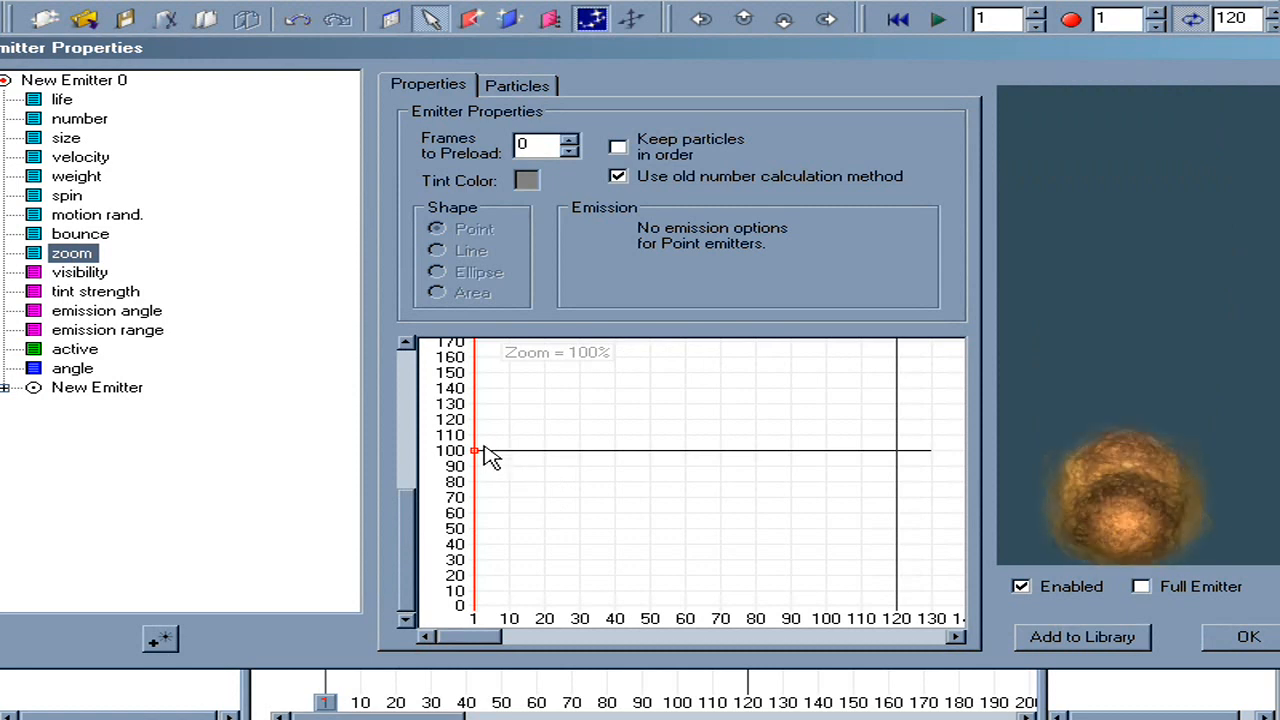
drag(476, 450, 443, 562)
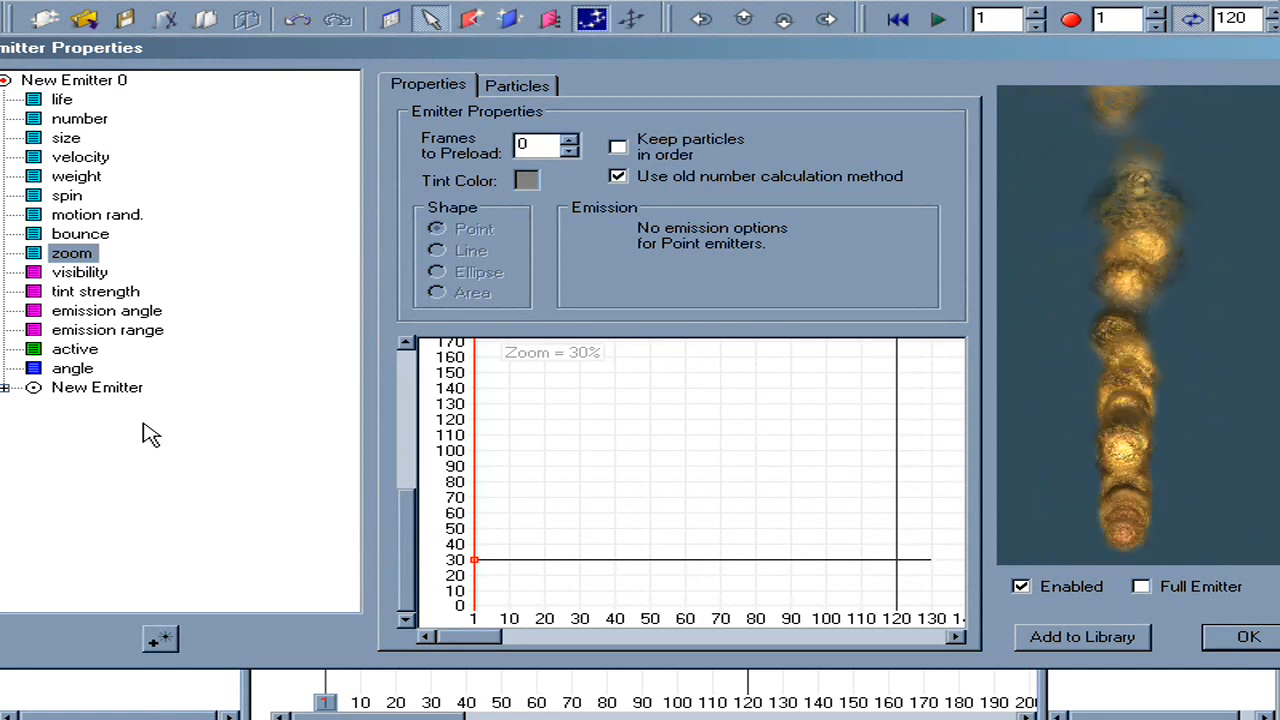
click(80, 394)
click(5, 389)
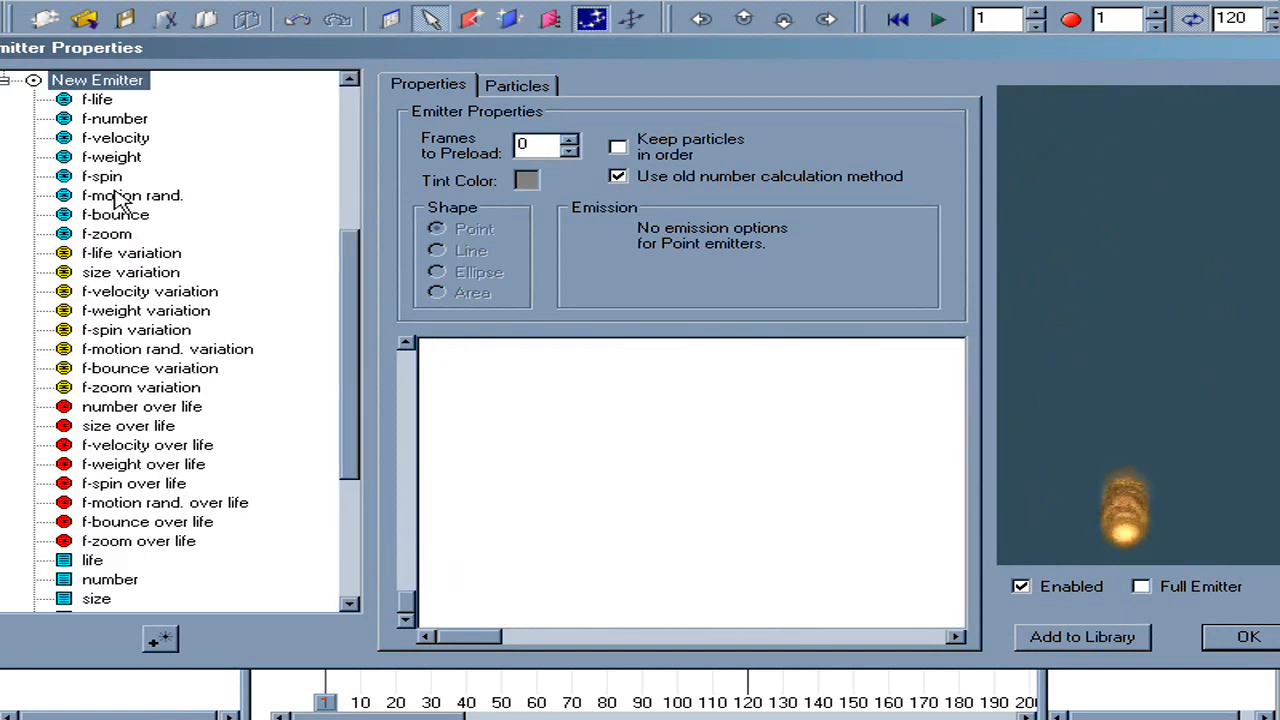
click(100, 101)
drag(477, 451, 388, 558)
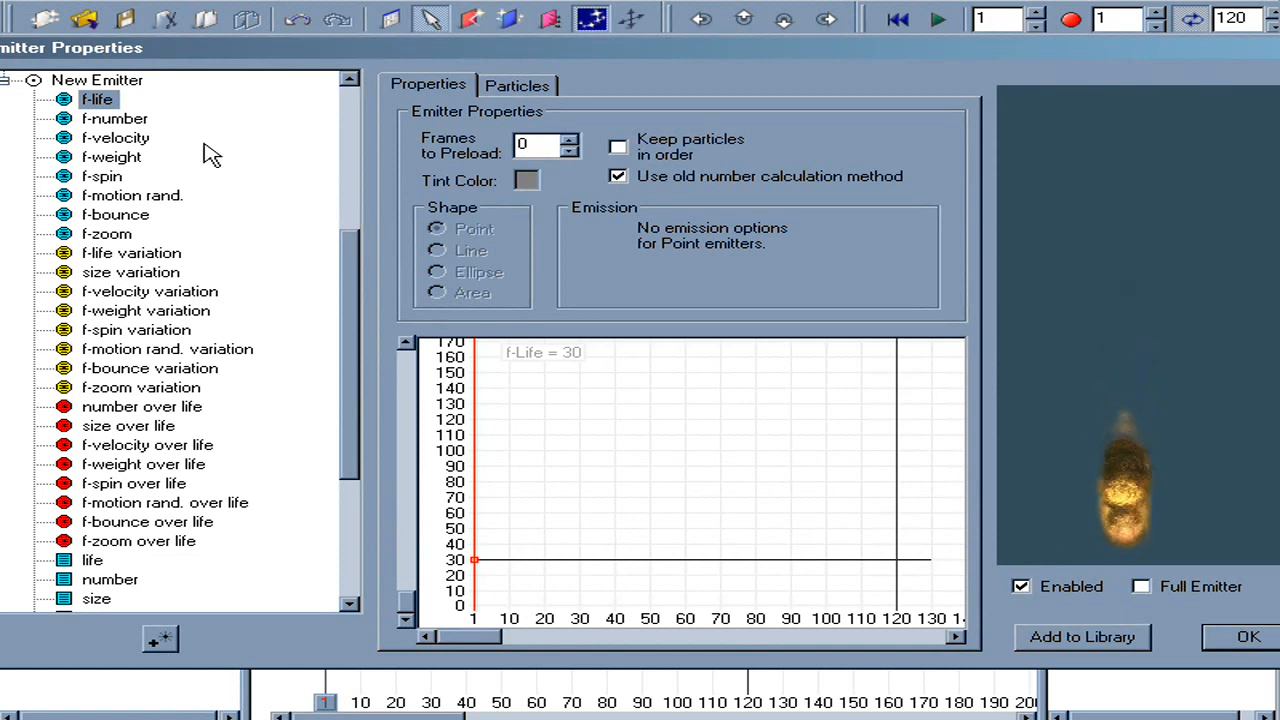
Step: Set the nested emitter's f-number to 1000 and its f-velocity to 600
click(128, 119)
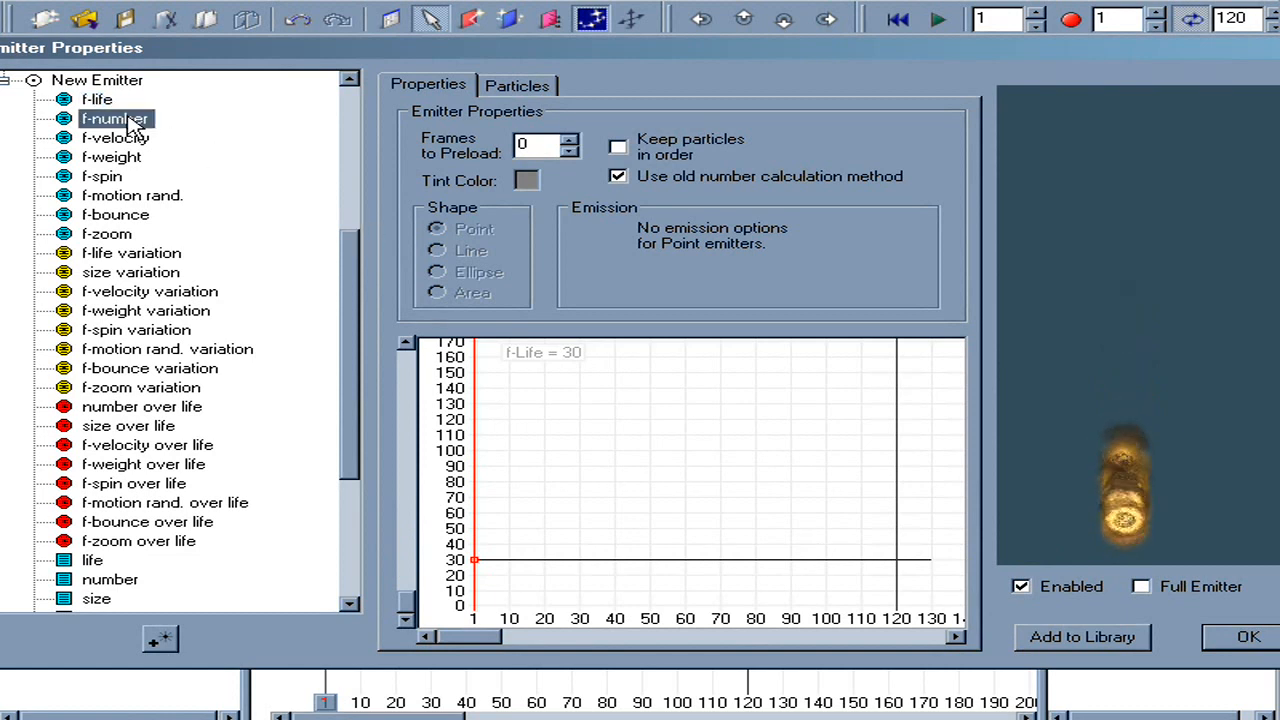
double_click(502, 596)
text(1000)
key(Return)
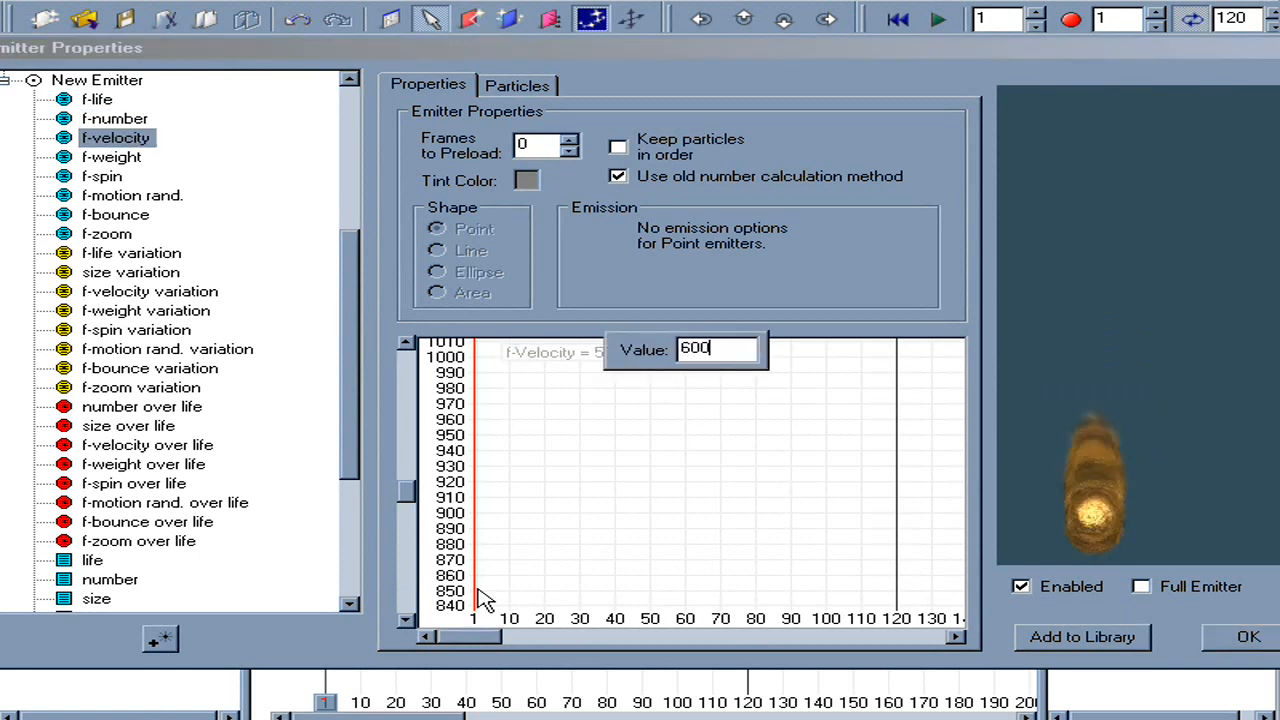
key(Return)
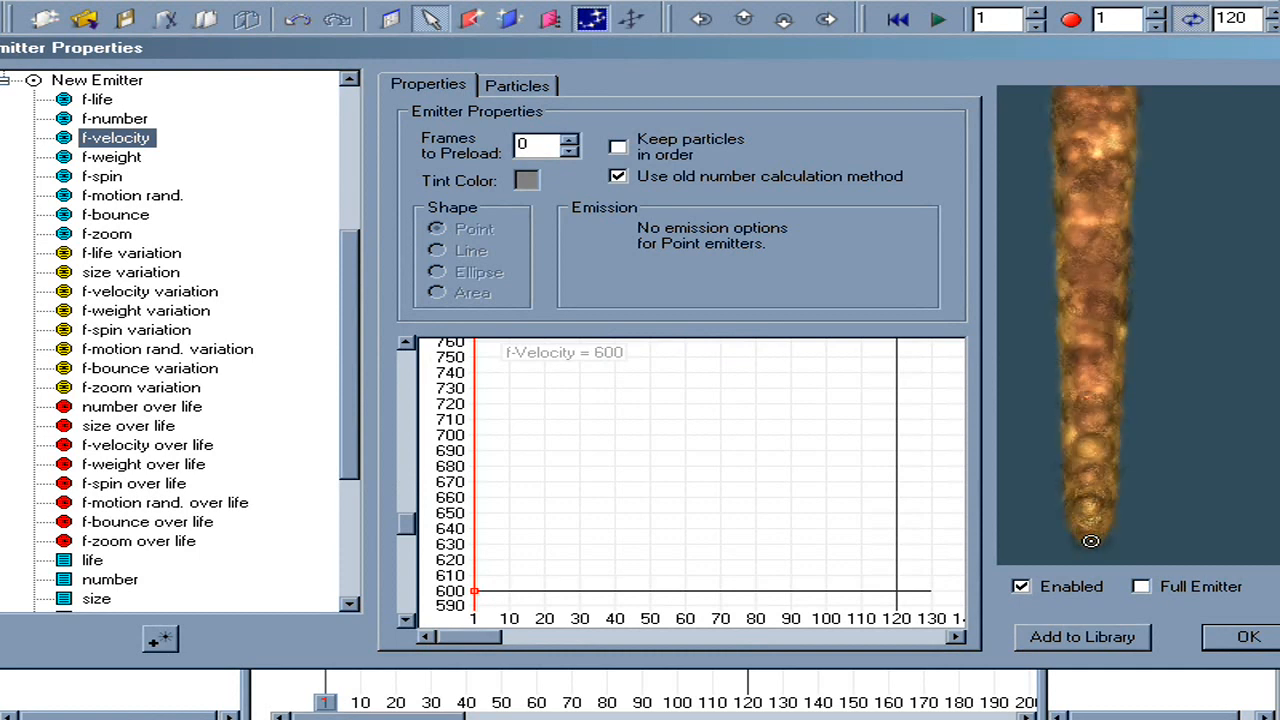
Step: Key the super emitter's number to hold 100% until frame 10 and drop to 0% at frame 11
scroll(318, 263, up, 5)
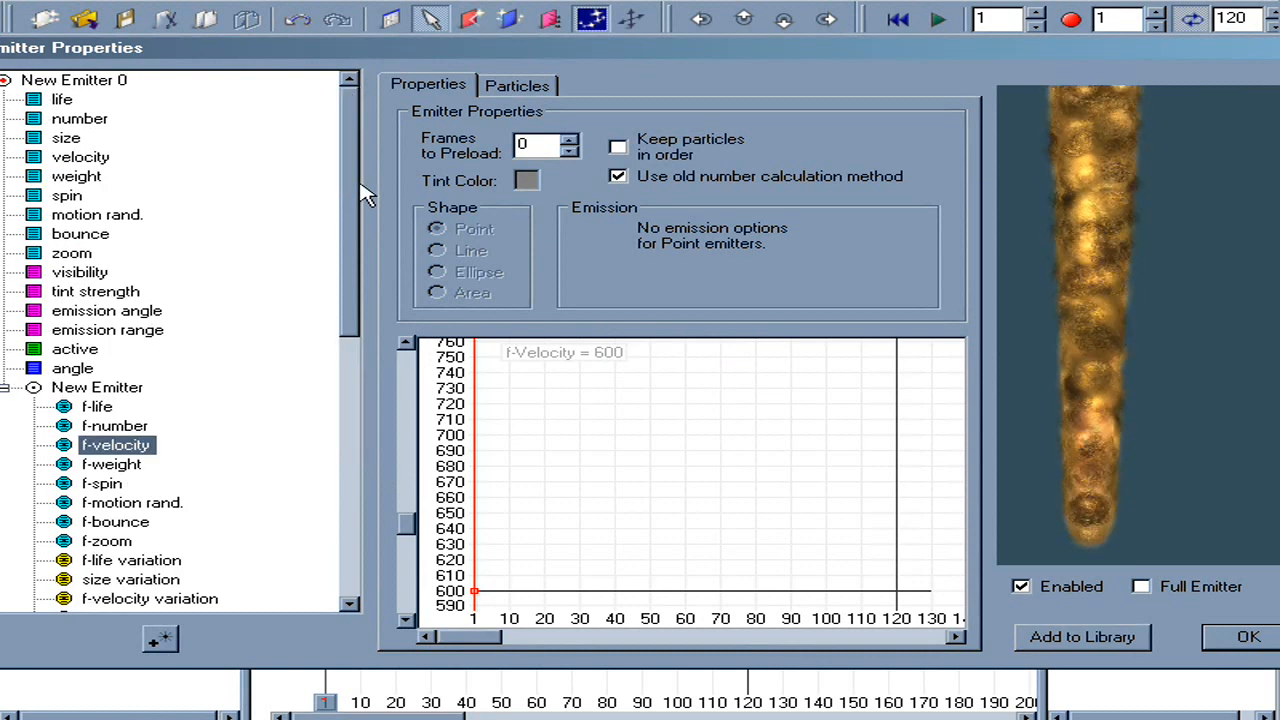
click(79, 118)
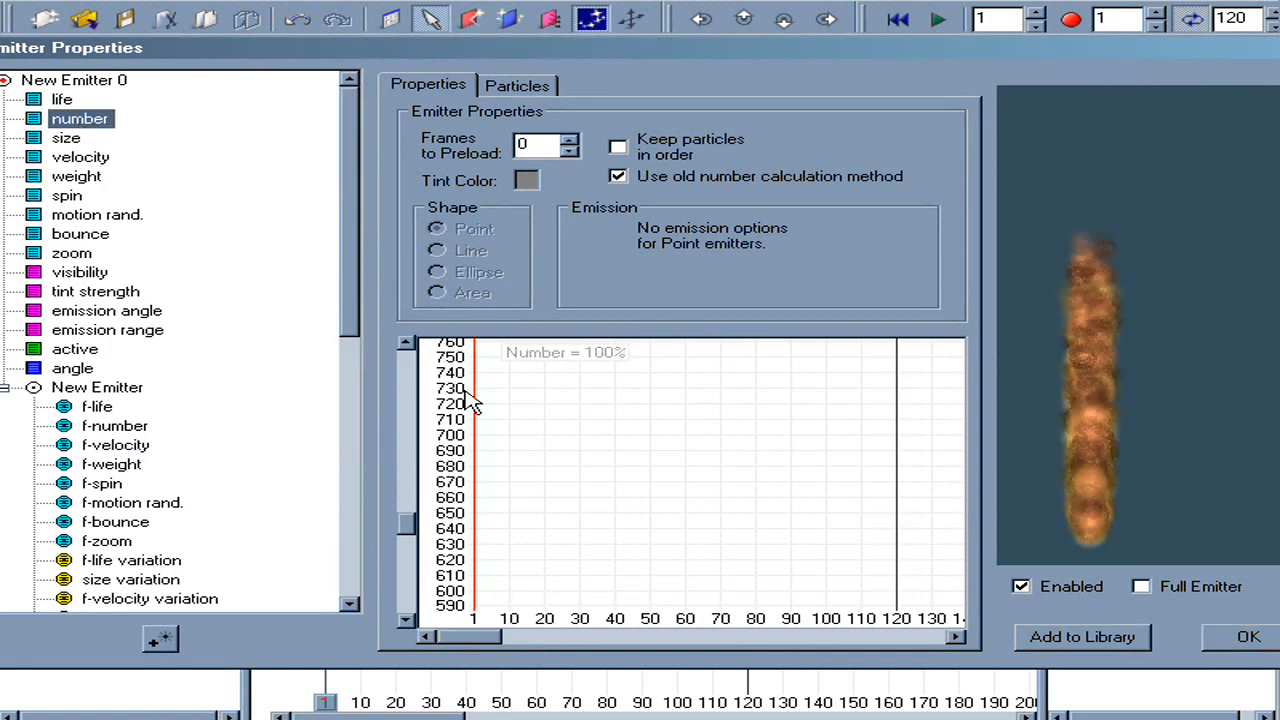
drag(422, 532, 422, 609)
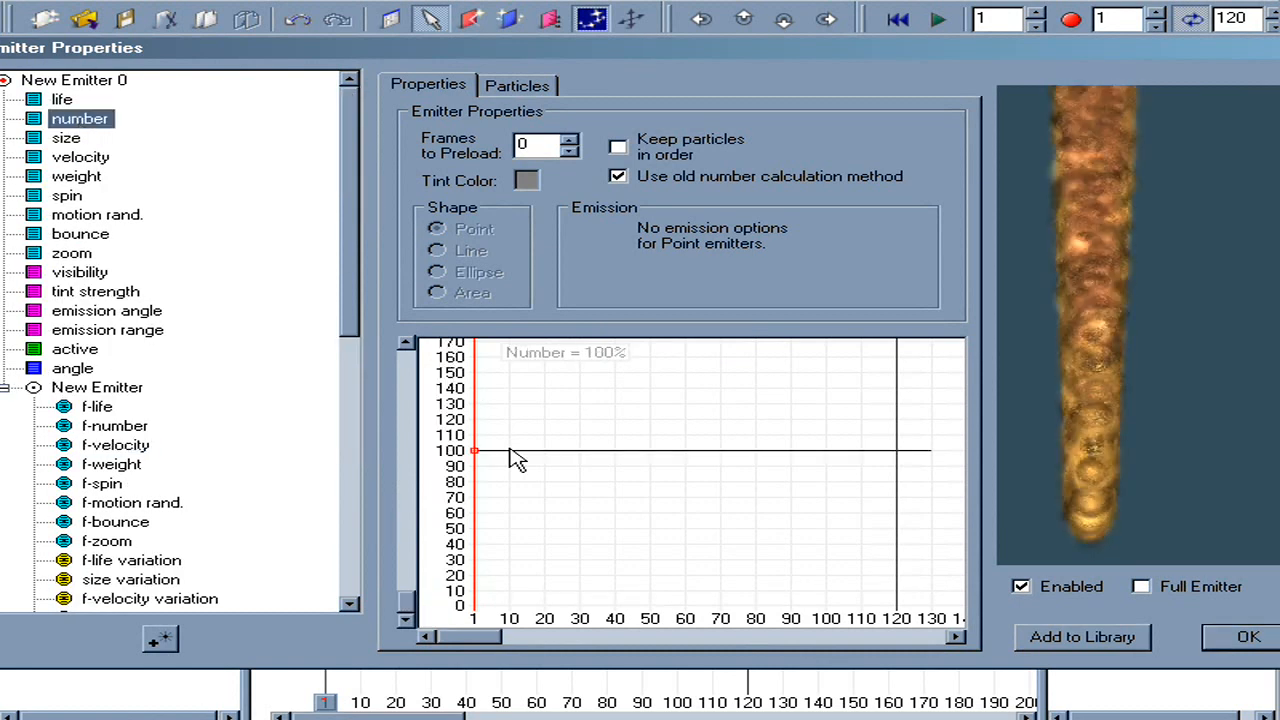
drag(536, 451, 536, 493)
drag(531, 547, 512, 606)
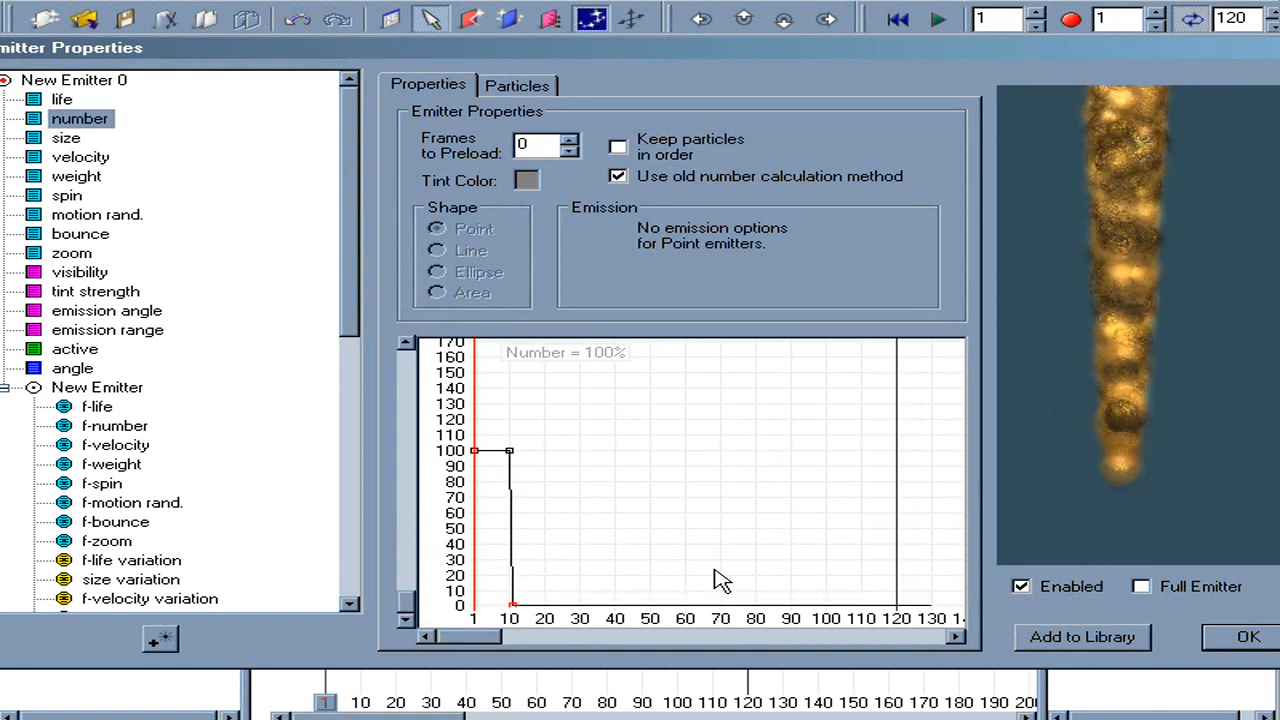
Step: Set the nested emitter's f-weight to 1600
drag(358, 285, 358, 381)
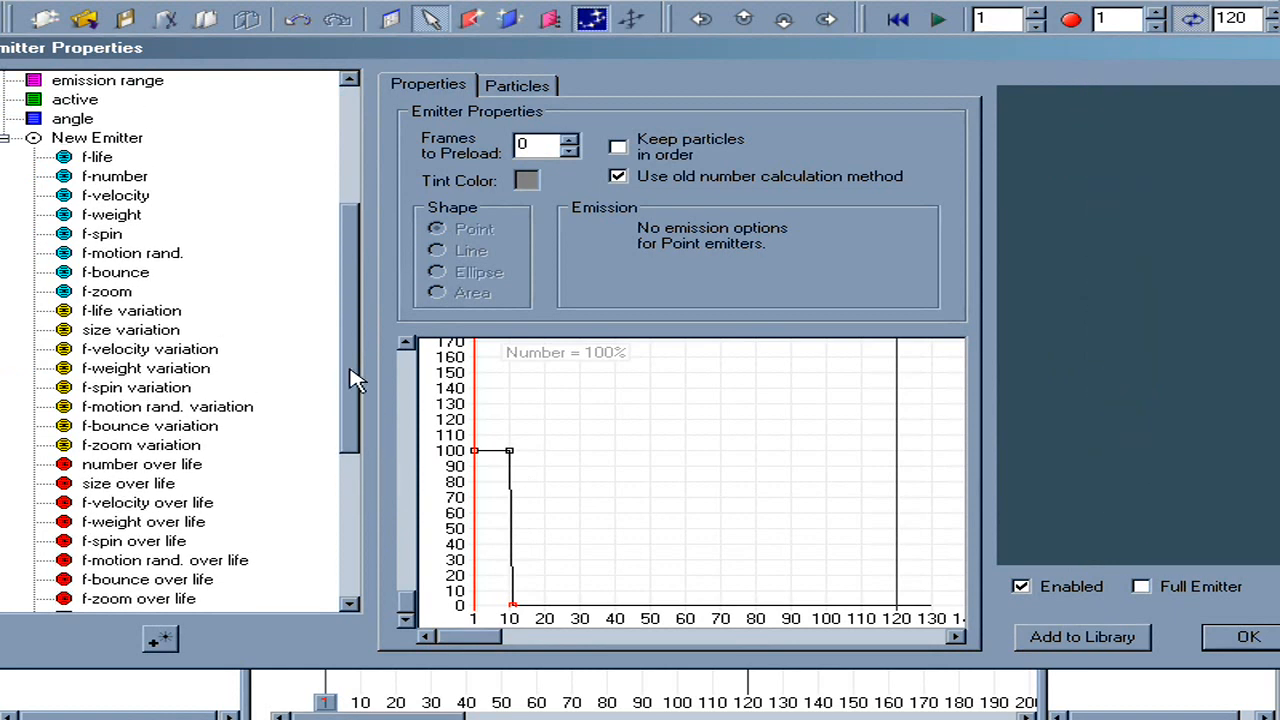
click(125, 216)
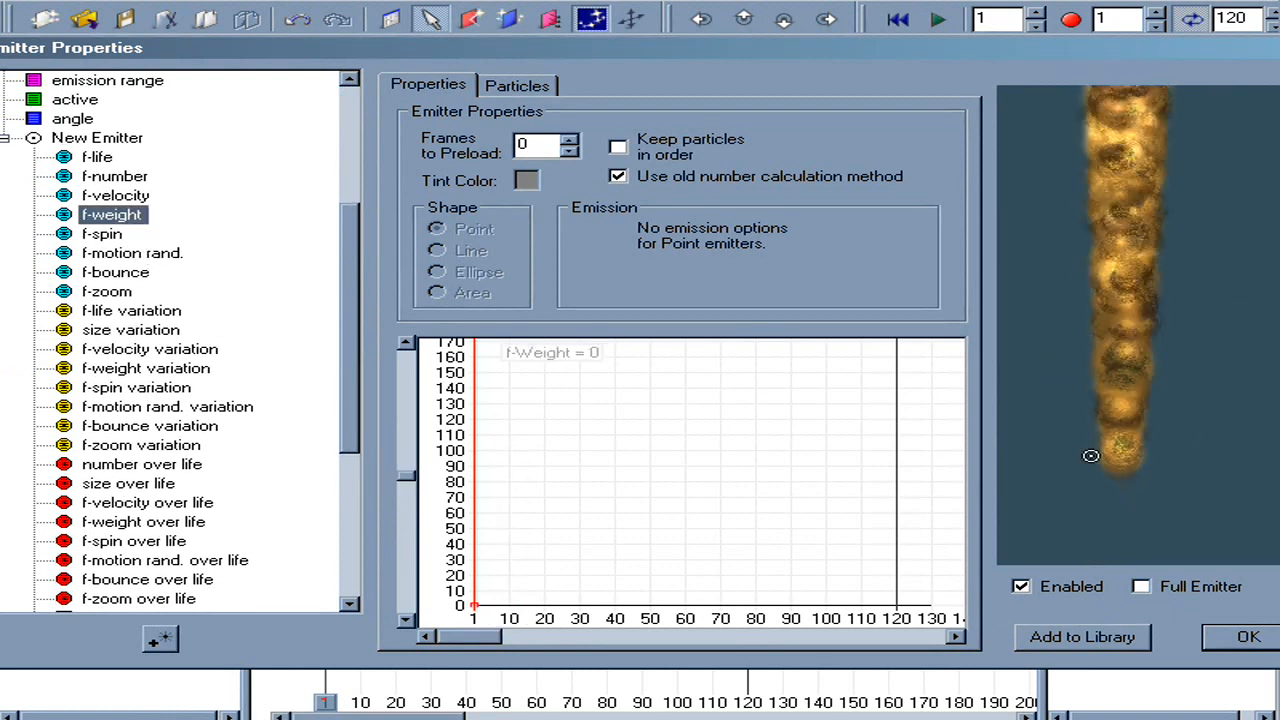
double_click(477, 610)
text(1600)
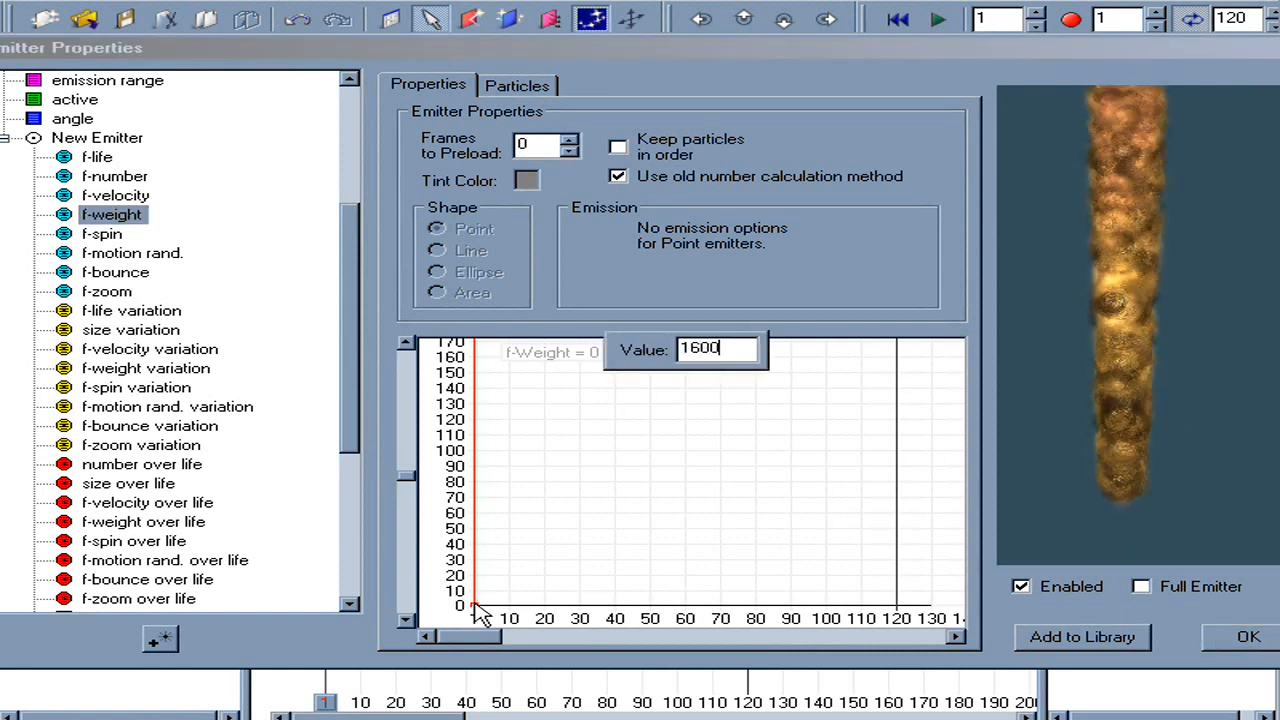
key(Return)
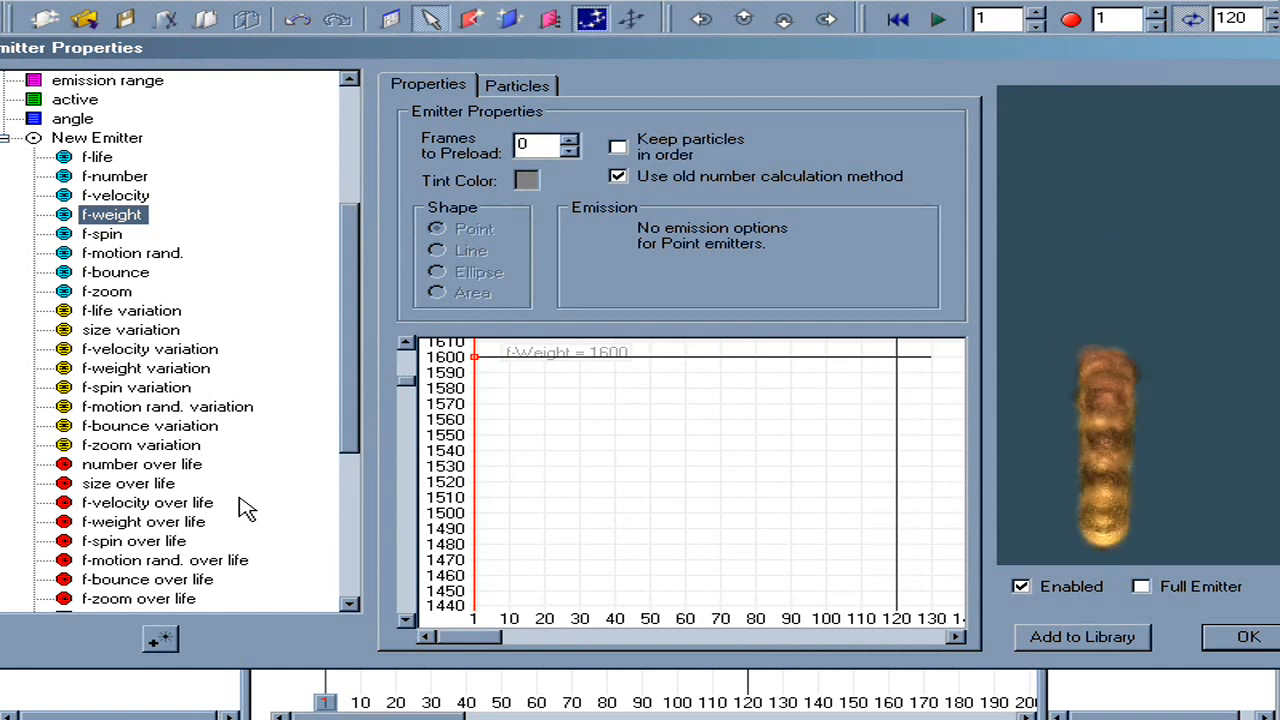
Step: Shape f-velocity over life to hold 100% until about 0.45 and jump to 200% at about 0.5
click(186, 505)
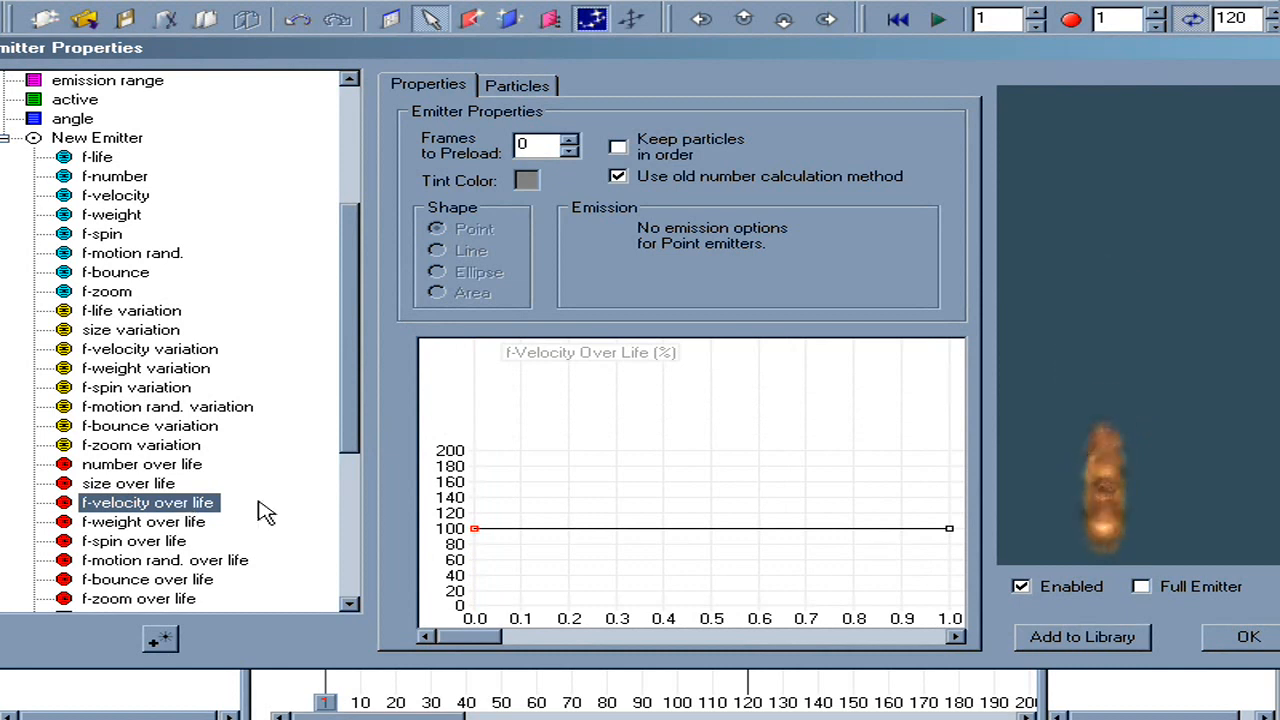
click(690, 528)
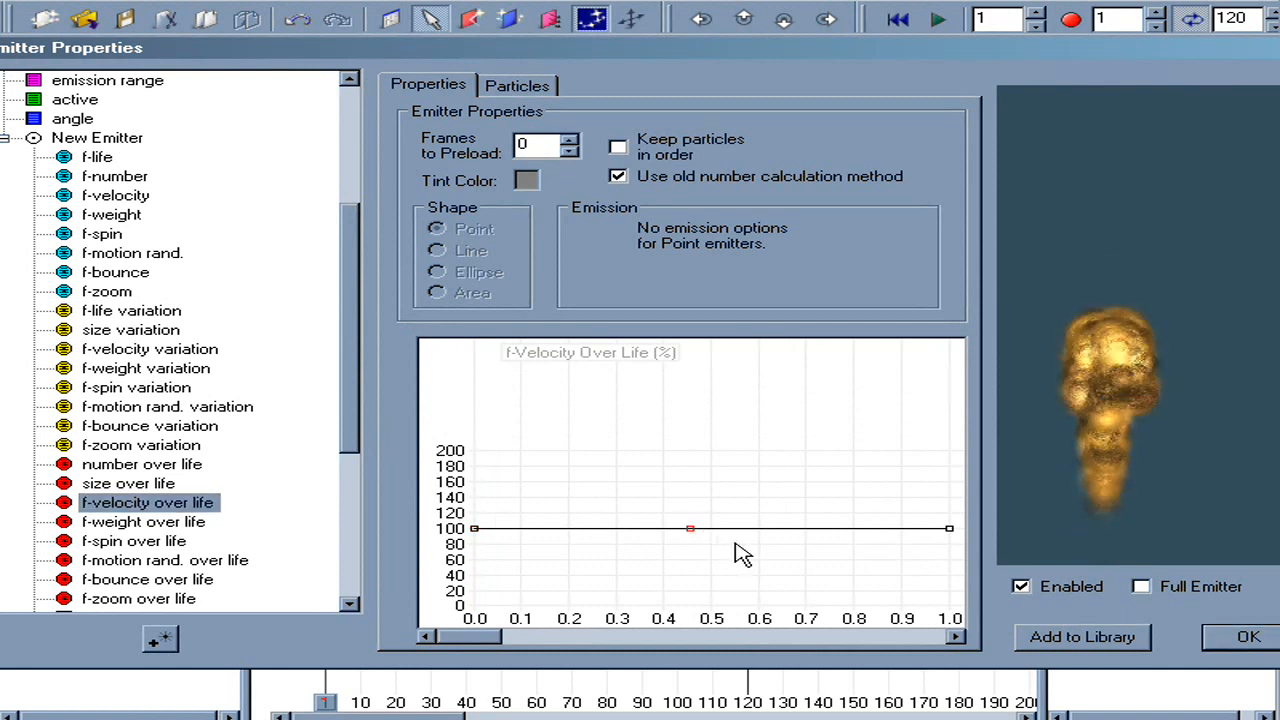
drag(709, 528, 710, 427)
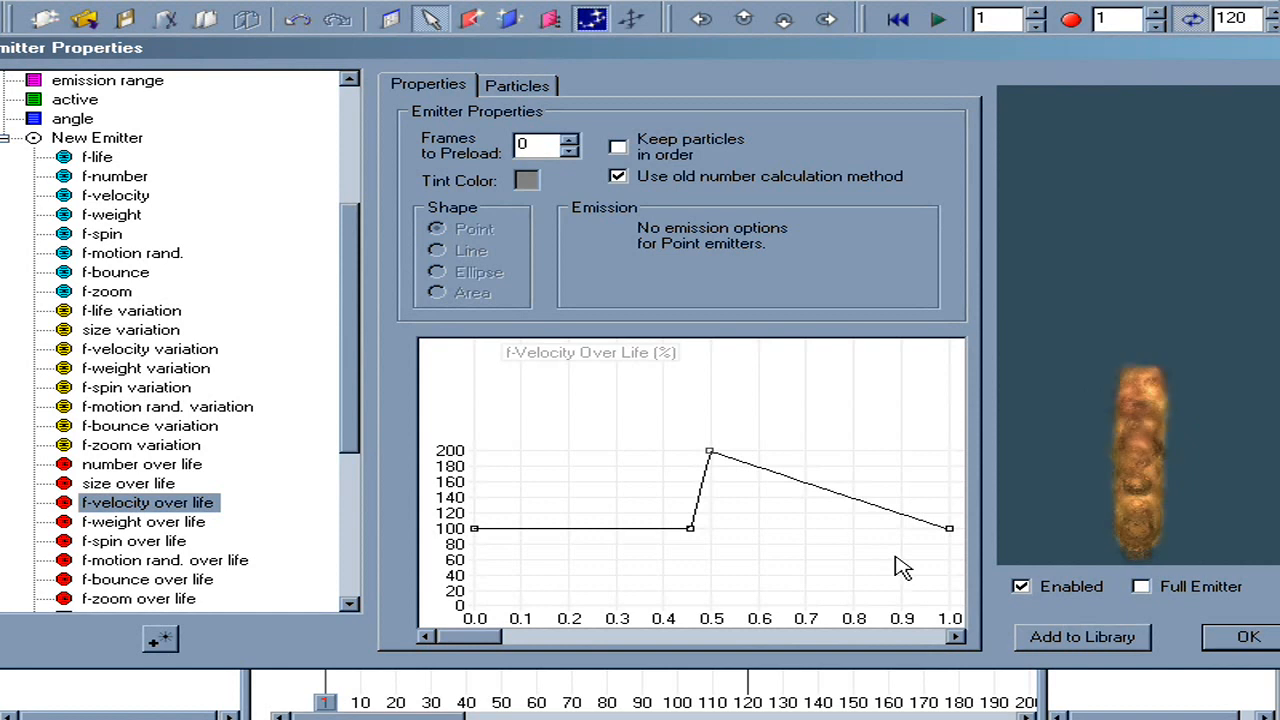
Step: Shape f-weight over life to stay at 0% until about 0.1 and rise sharply to 100% at about 0.12
click(118, 524)
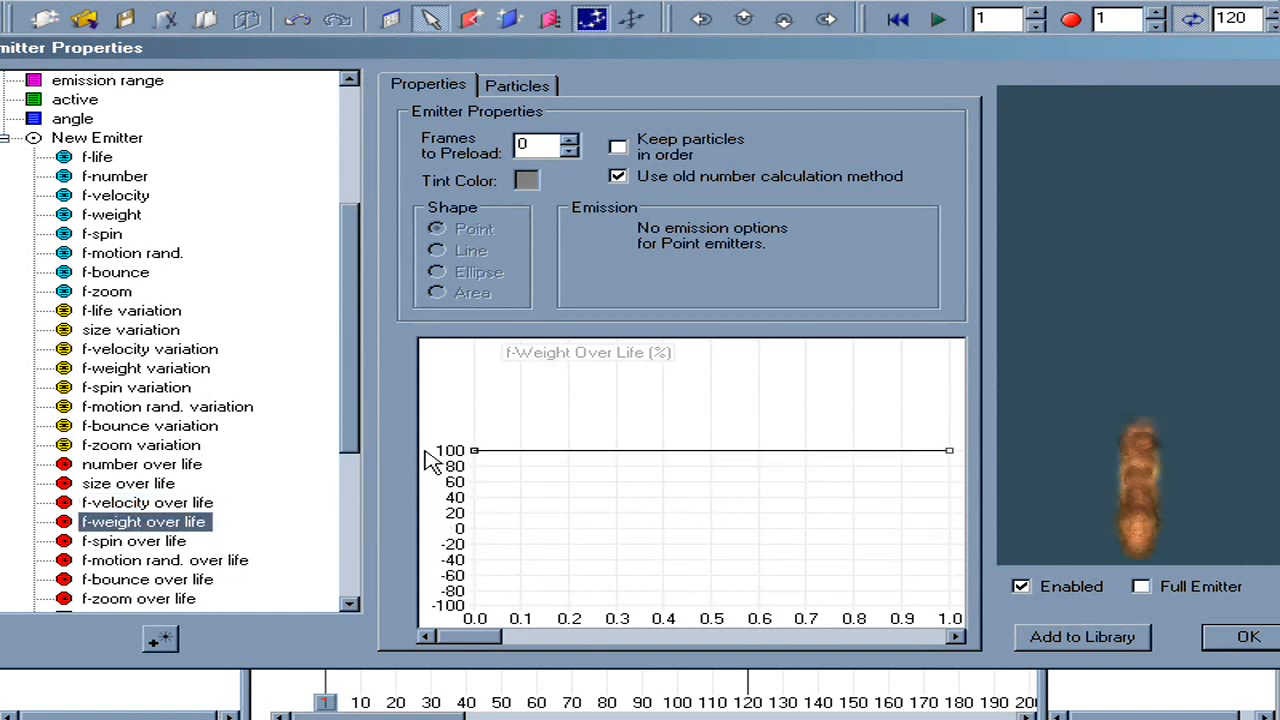
click(474, 450)
drag(474, 450, 413, 527)
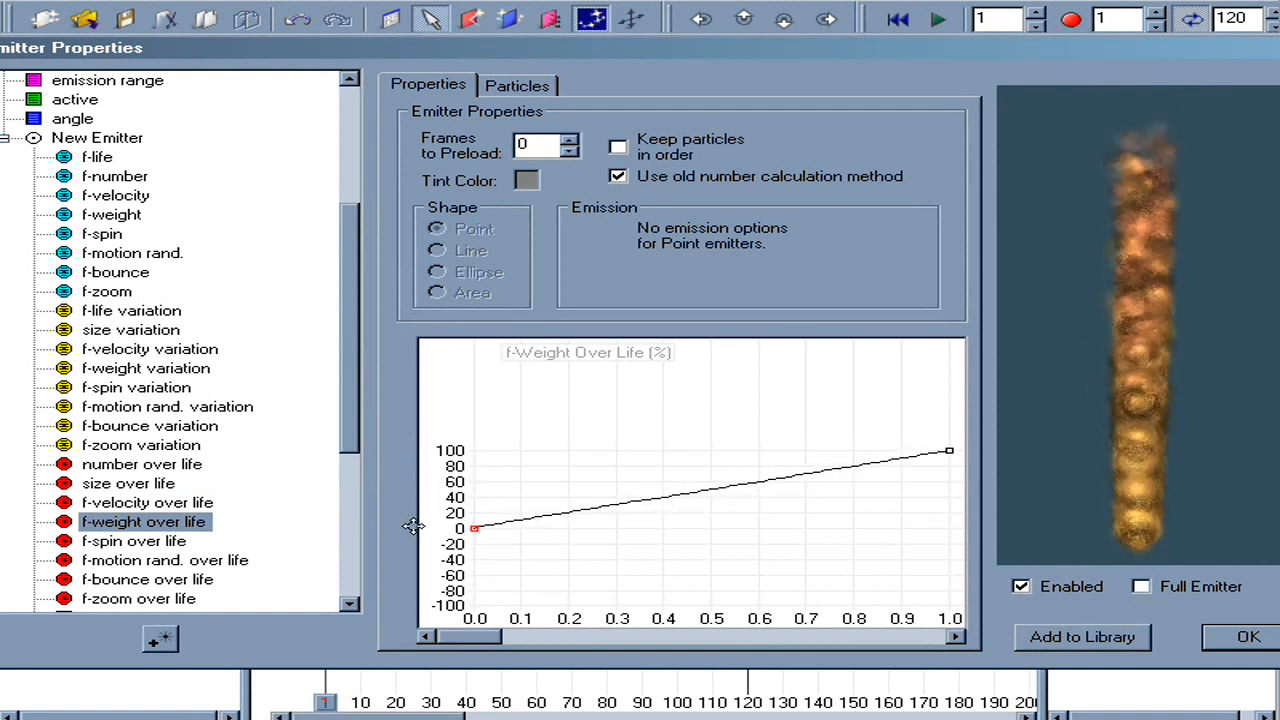
click(524, 525)
click(474, 527)
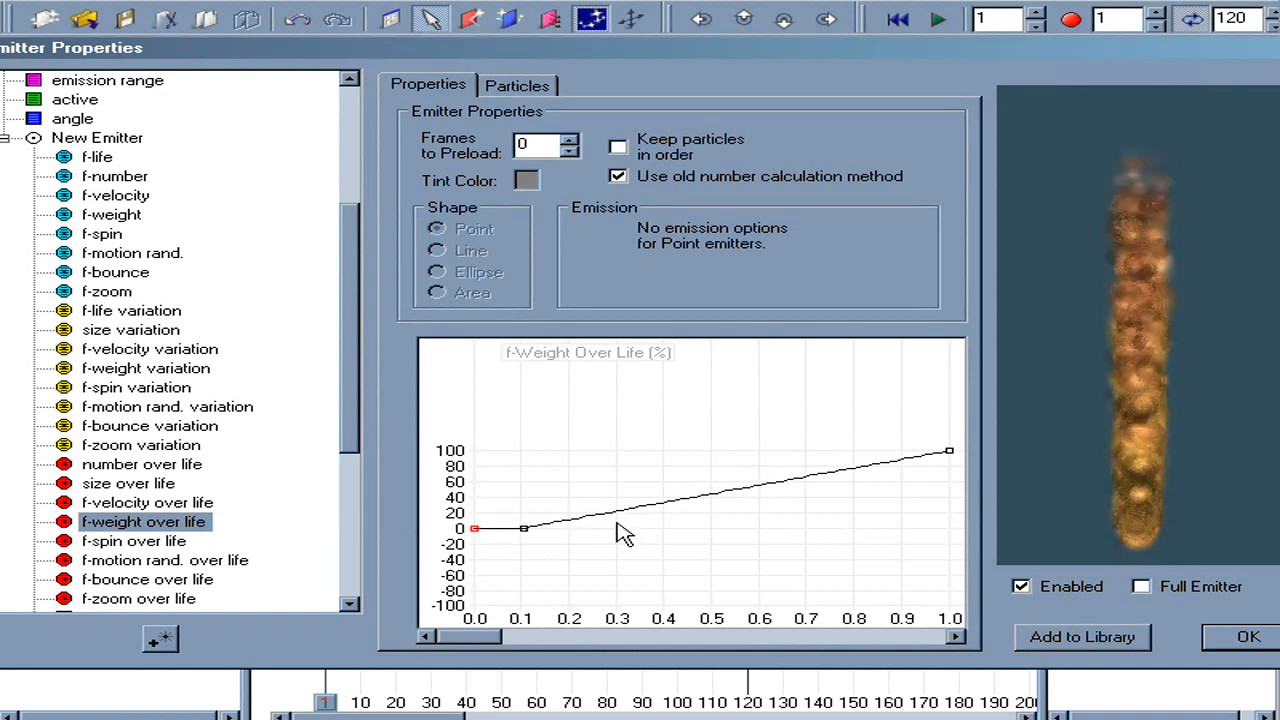
drag(563, 535, 509, 409)
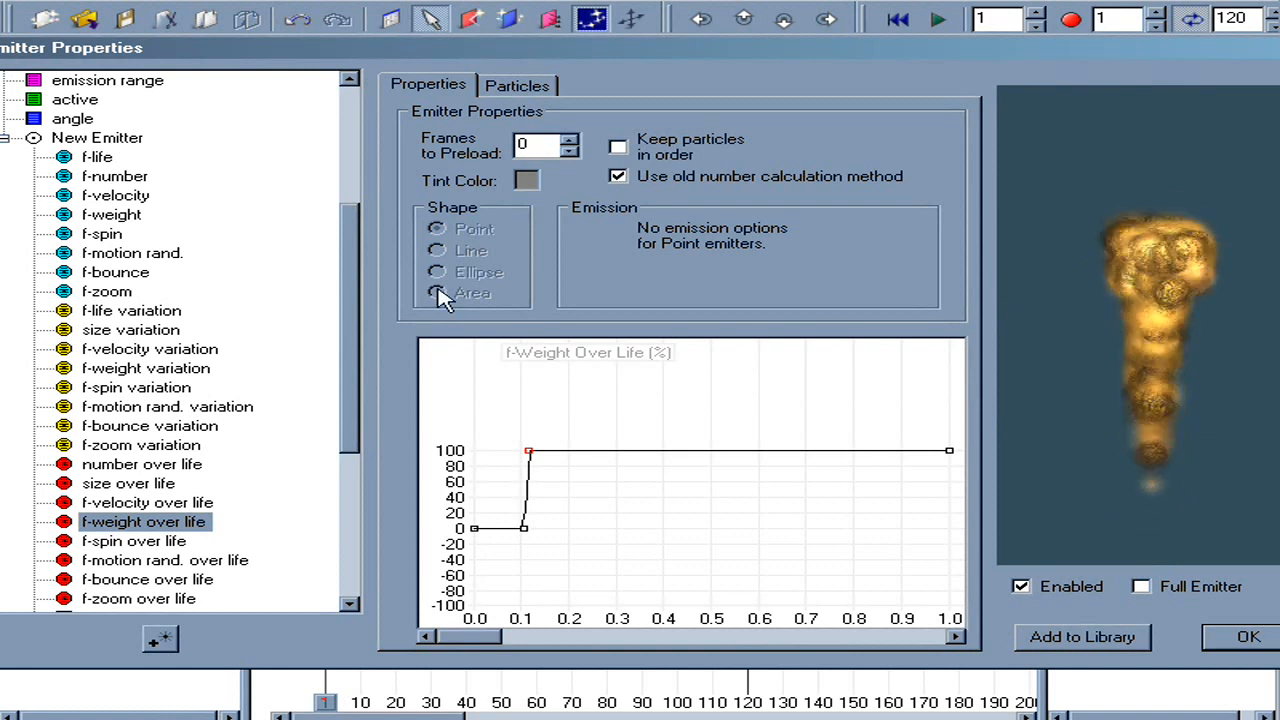
Step: Set f-motion randomness to 350 and shape its over-life curve from 0% at the start to a 200% peak at about 0.26
click(130, 255)
drag(475, 606, 373, 386)
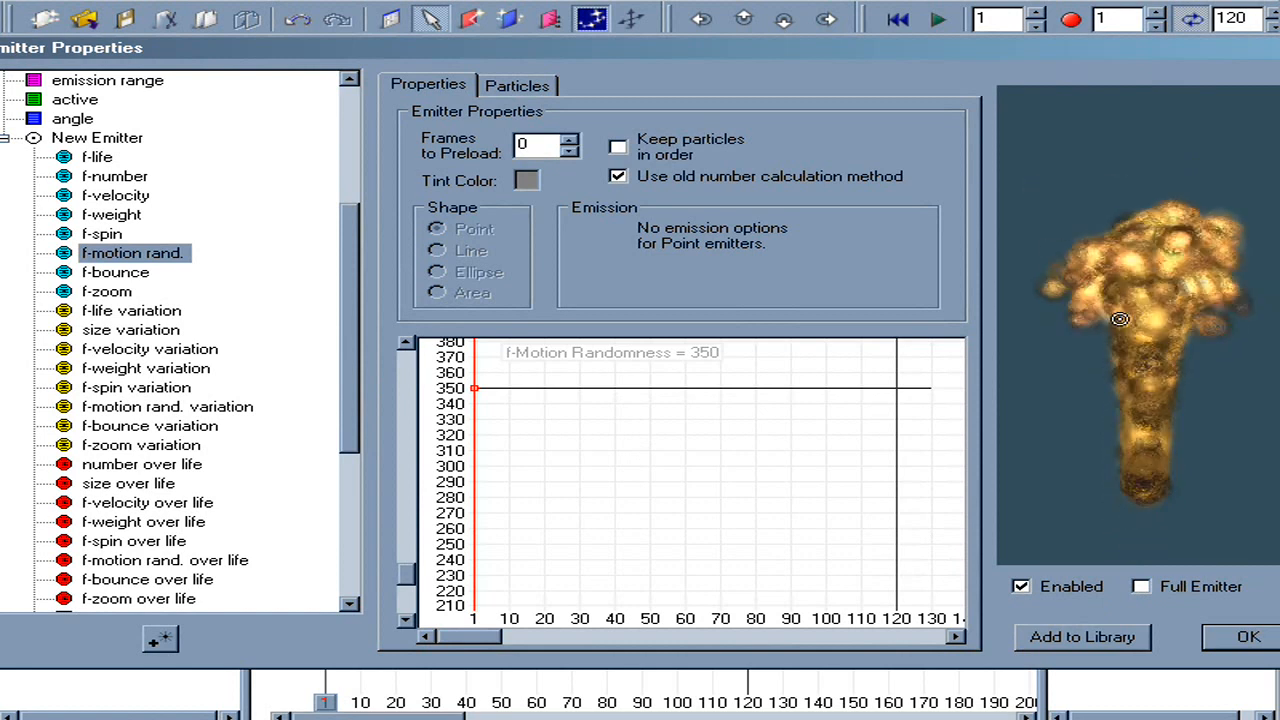
click(180, 562)
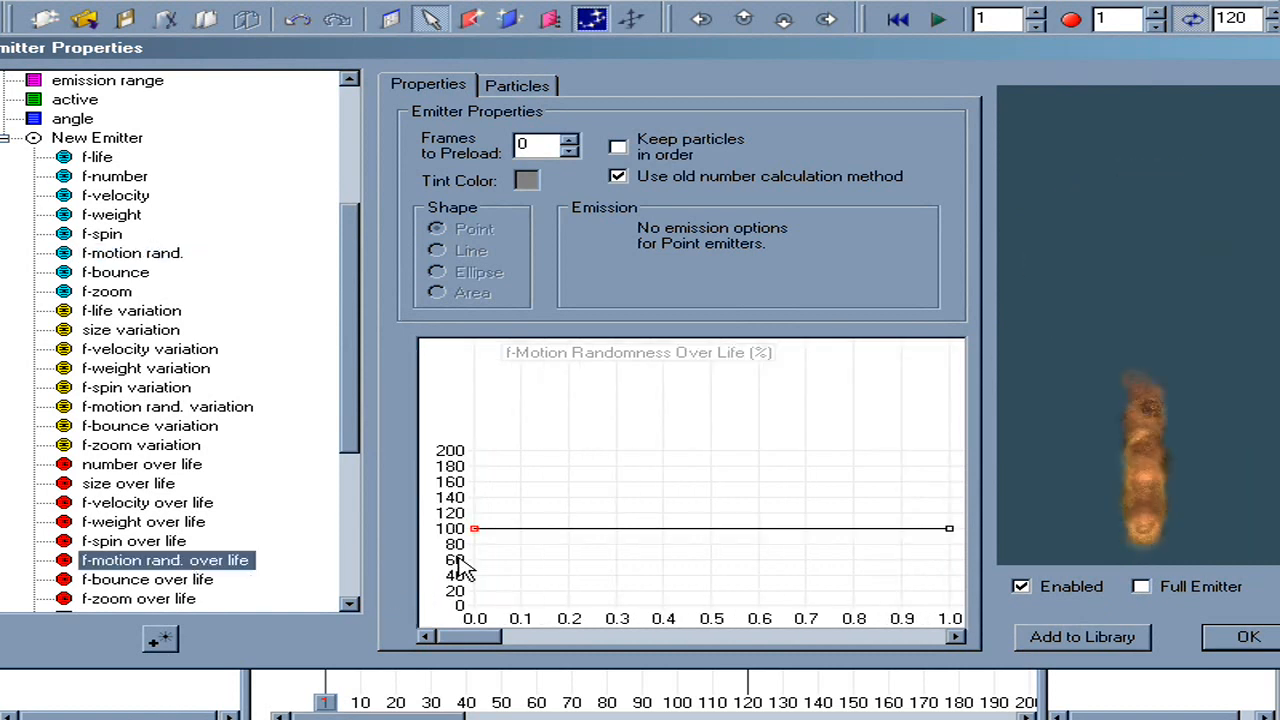
drag(474, 528, 440, 648)
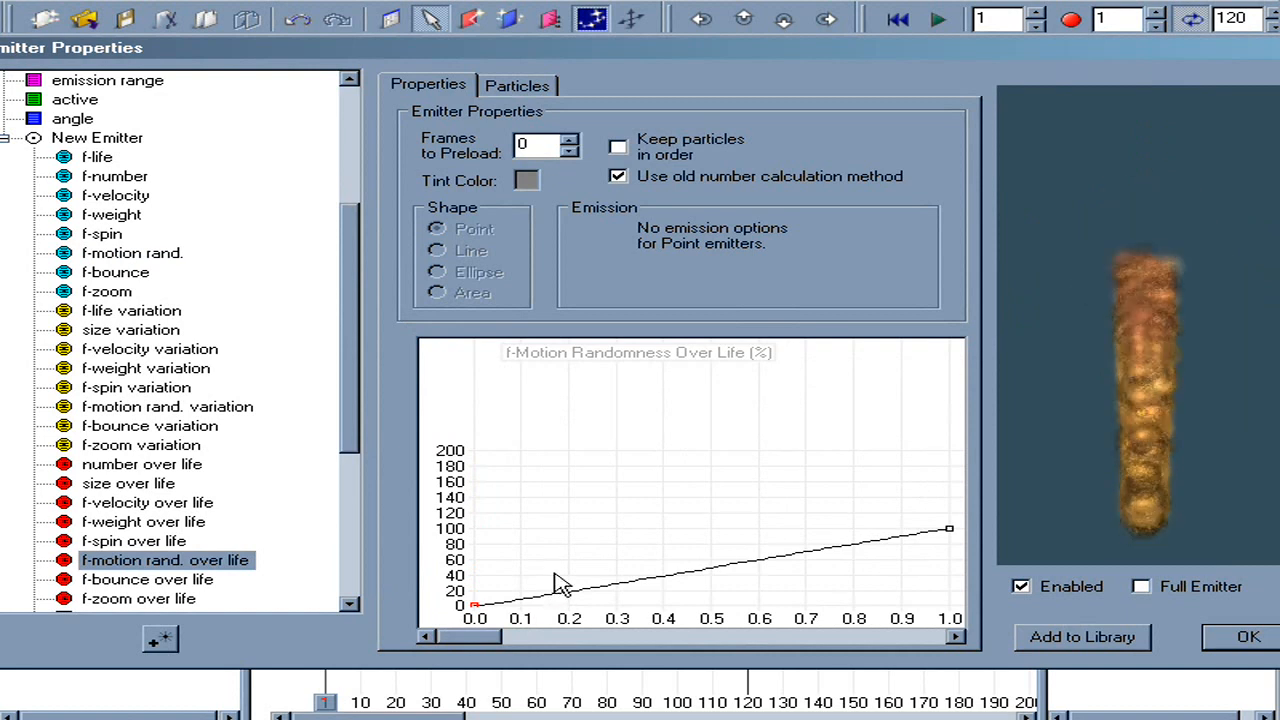
drag(572, 590, 598, 384)
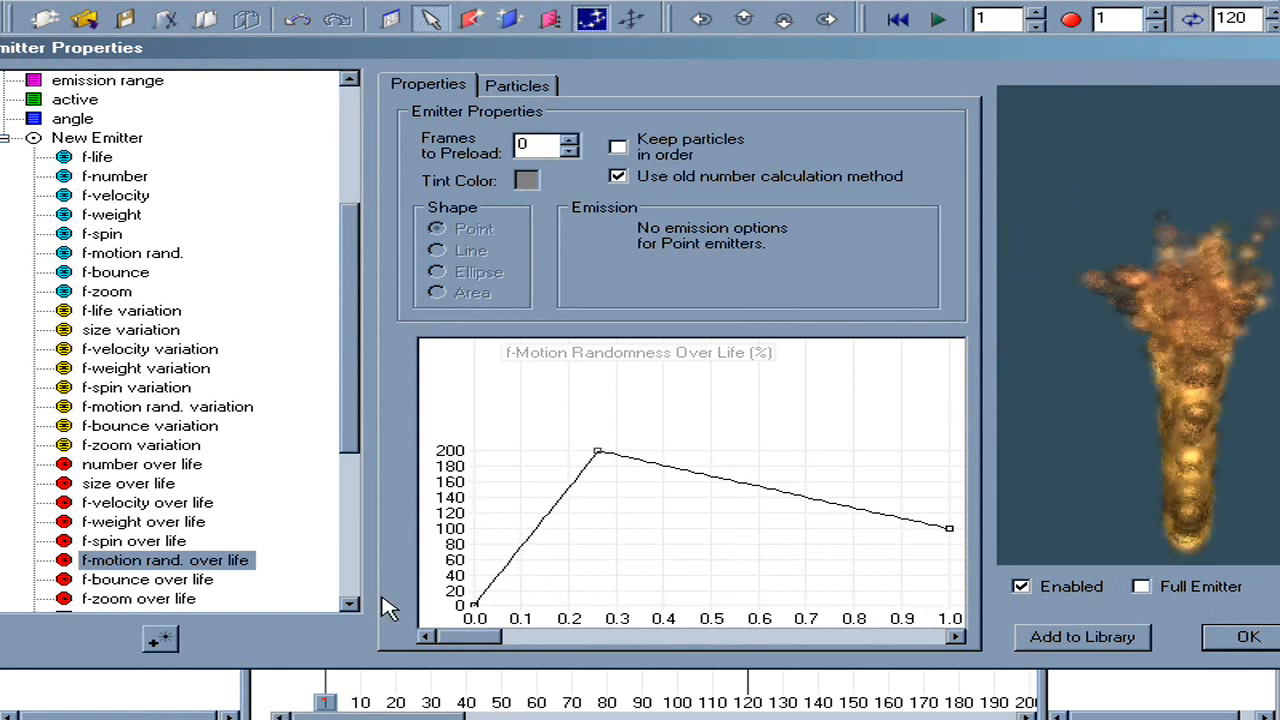
Step: Set the nested emitter's f-weight variation to 14 and its f-motion randomness variation to 13
click(150, 316)
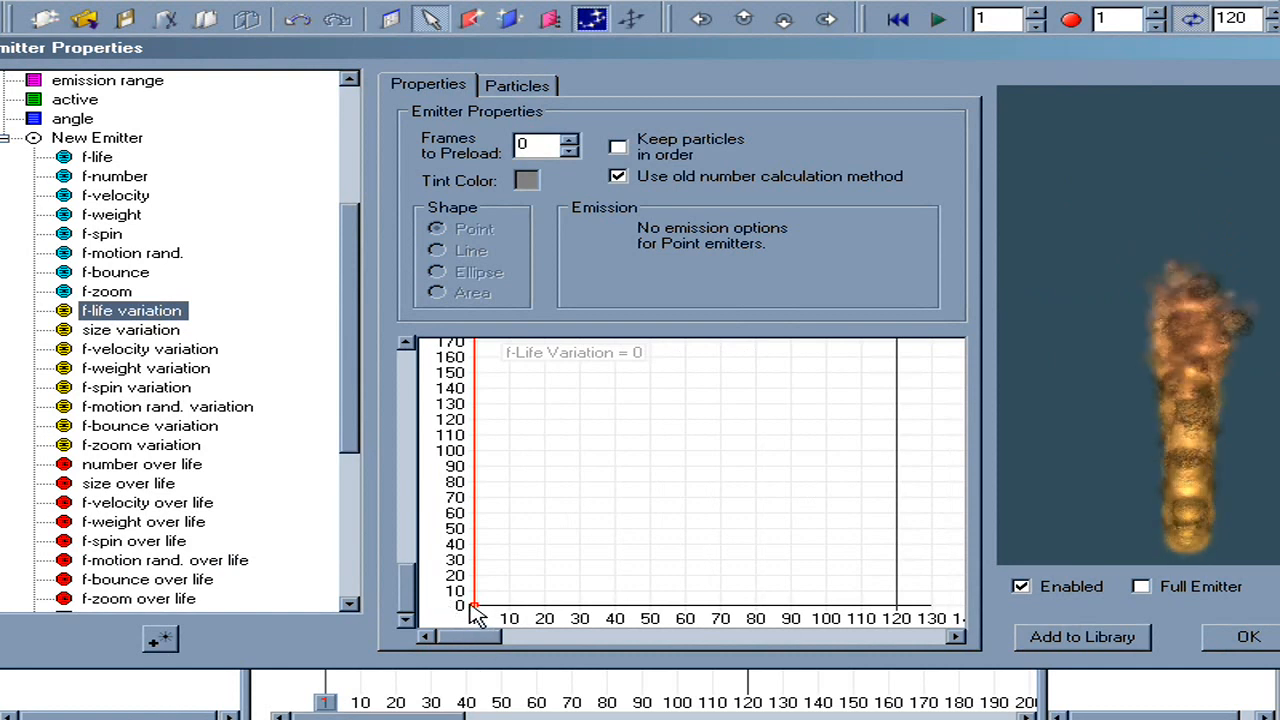
key(Down)
key(Down)
drag(476, 614, 474, 585)
click(174, 372)
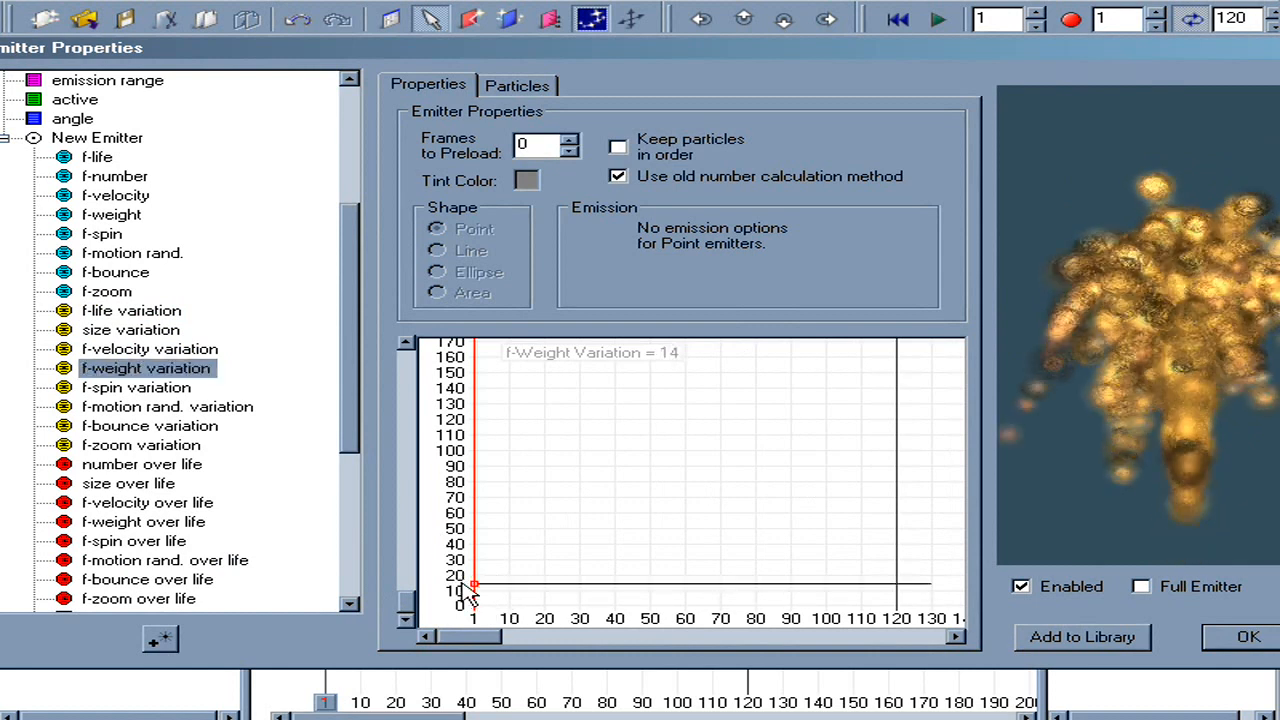
click(165, 406)
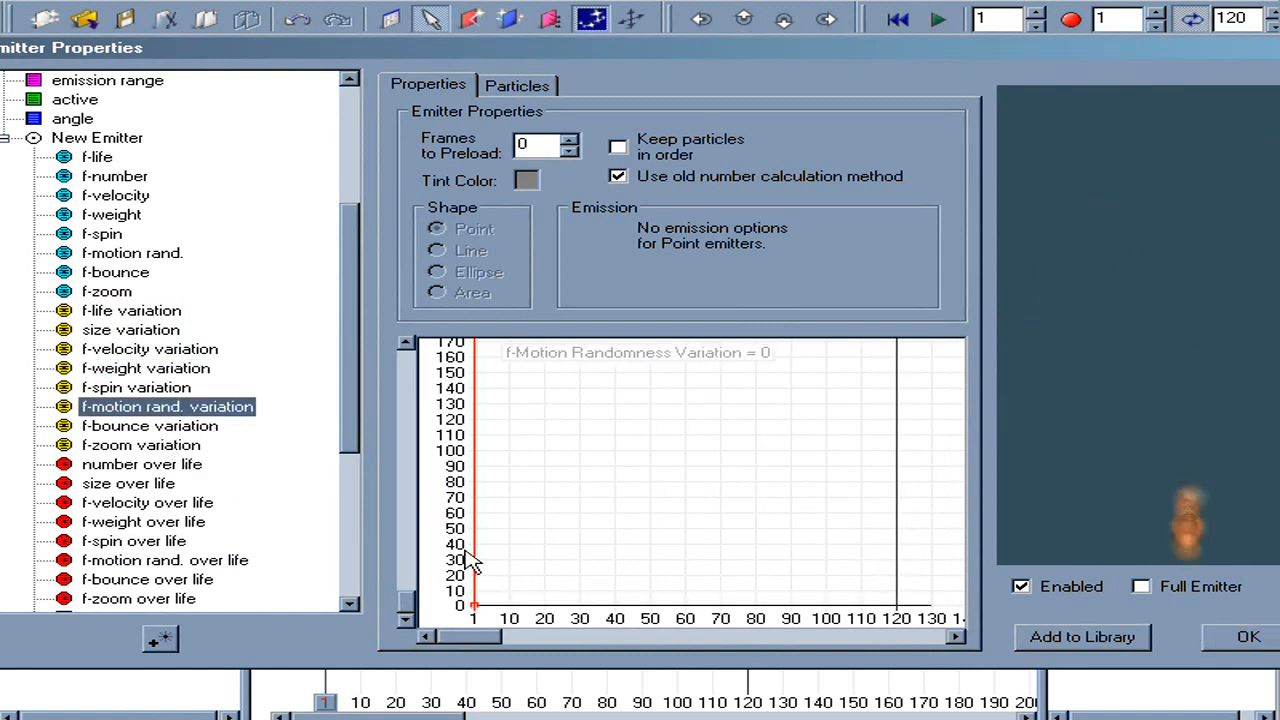
drag(472, 608, 473, 586)
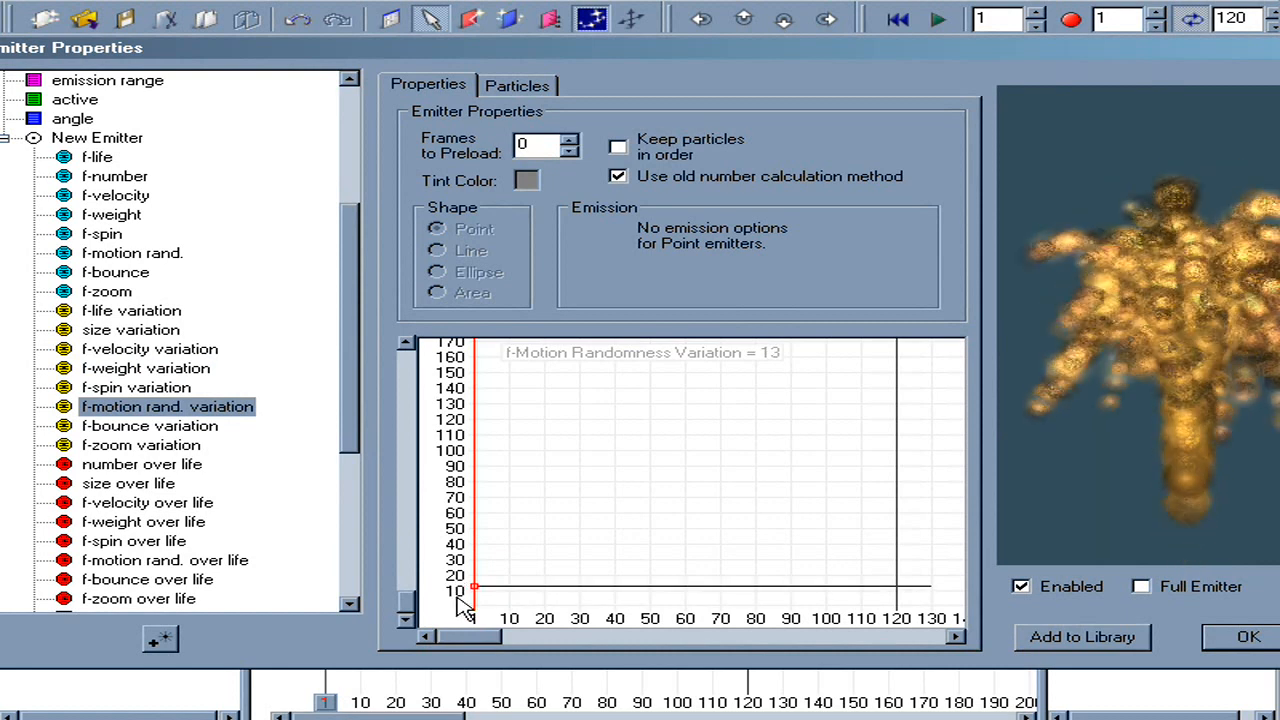
Step: Shape f-zoom over life to dip smoothly to about 45% between 0.1 and 0.3, then rise to 180% at about 0.58
drag(350, 432, 366, 486)
click(166, 468)
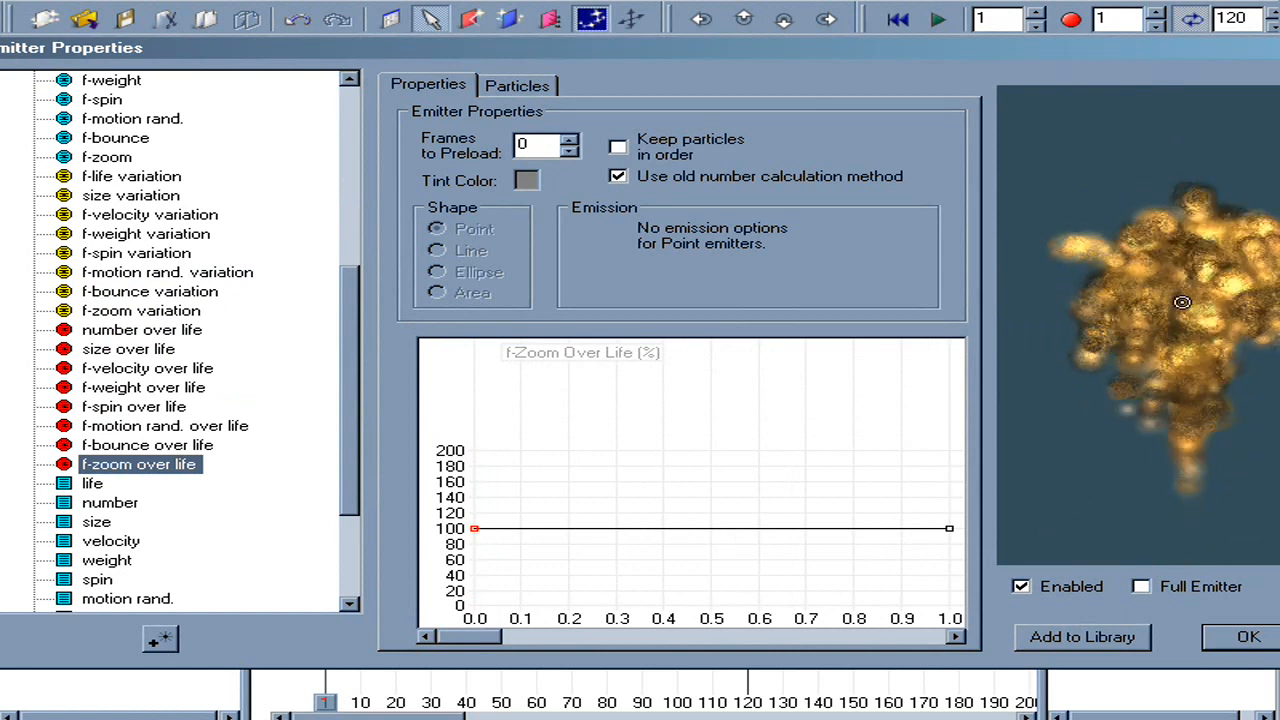
drag(527, 540, 517, 568)
drag(609, 560, 623, 570)
right_click(623, 570)
right_click(516, 568)
drag(742, 557, 751, 466)
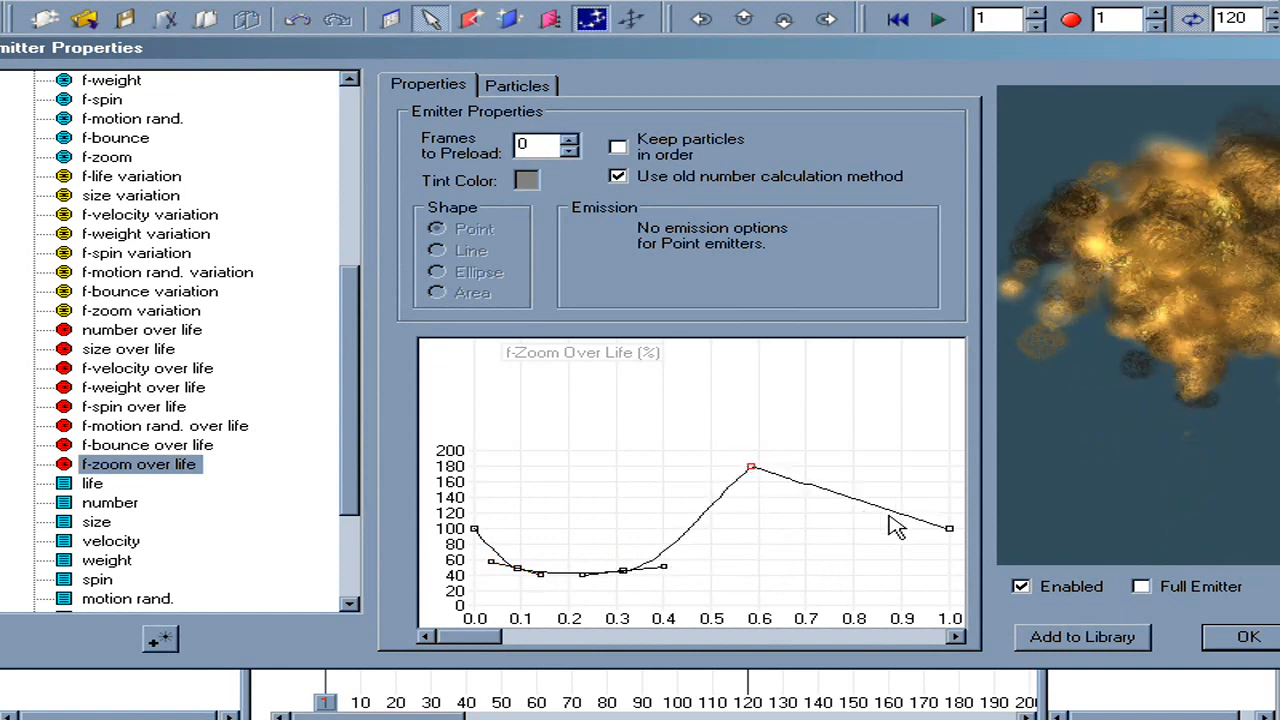
Step: Hold f-zoom over life at about 180% until about 0.85, then curve it down to 0% at the end of life
drag(880, 506, 880, 467)
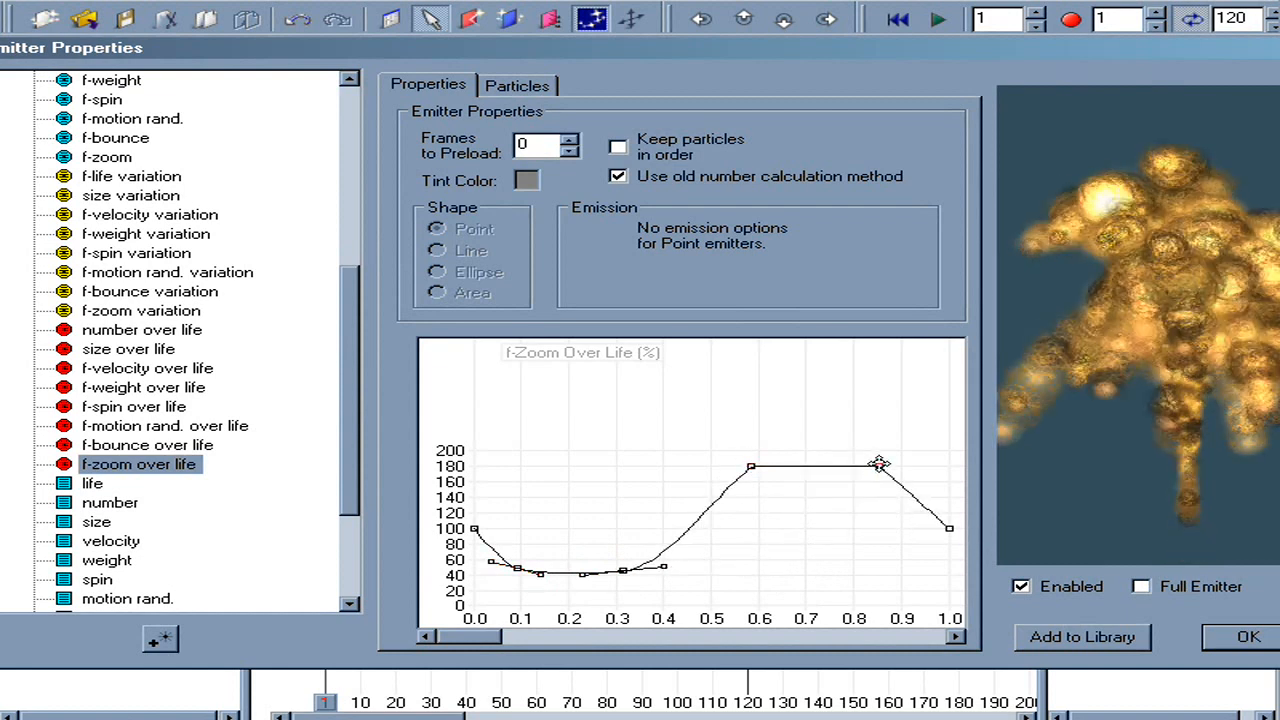
drag(949, 529, 949, 606)
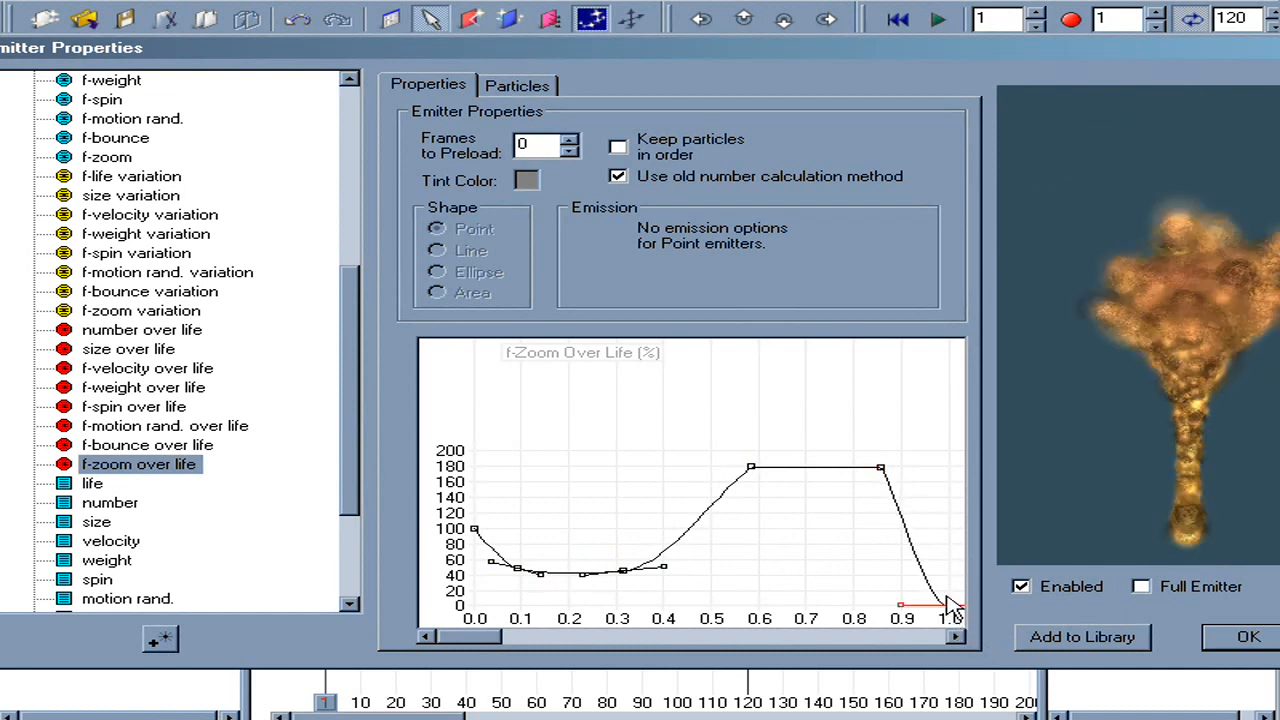
drag(914, 605, 934, 521)
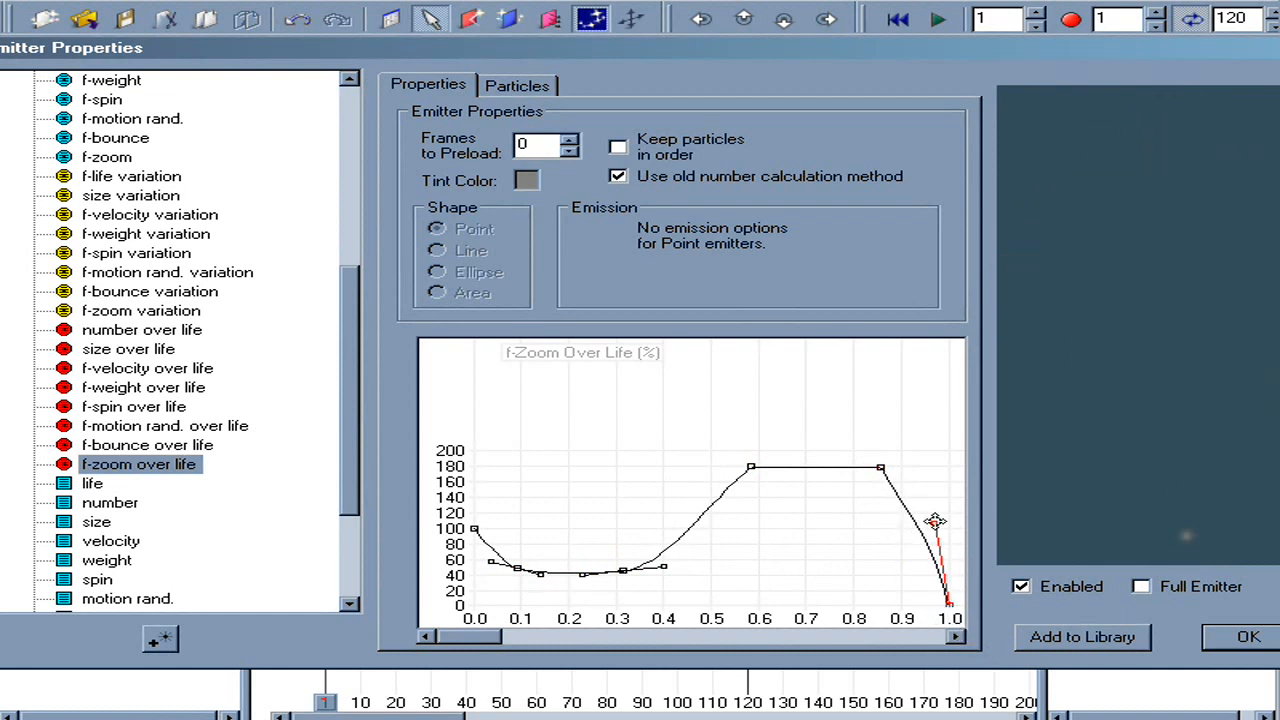
Step: Smooth both plateau points of the f-zoom over life curve and lower them to about 145% at roughly 0.61 and 0.82
click(882, 467)
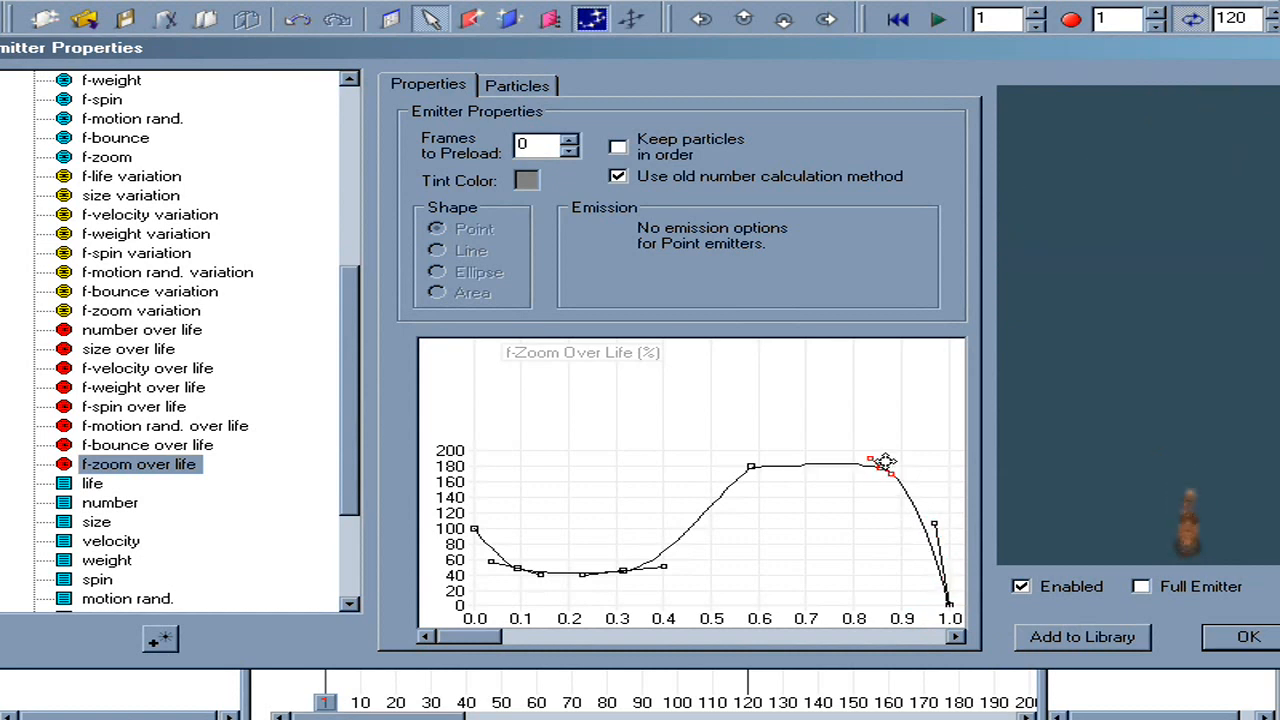
click(751, 467)
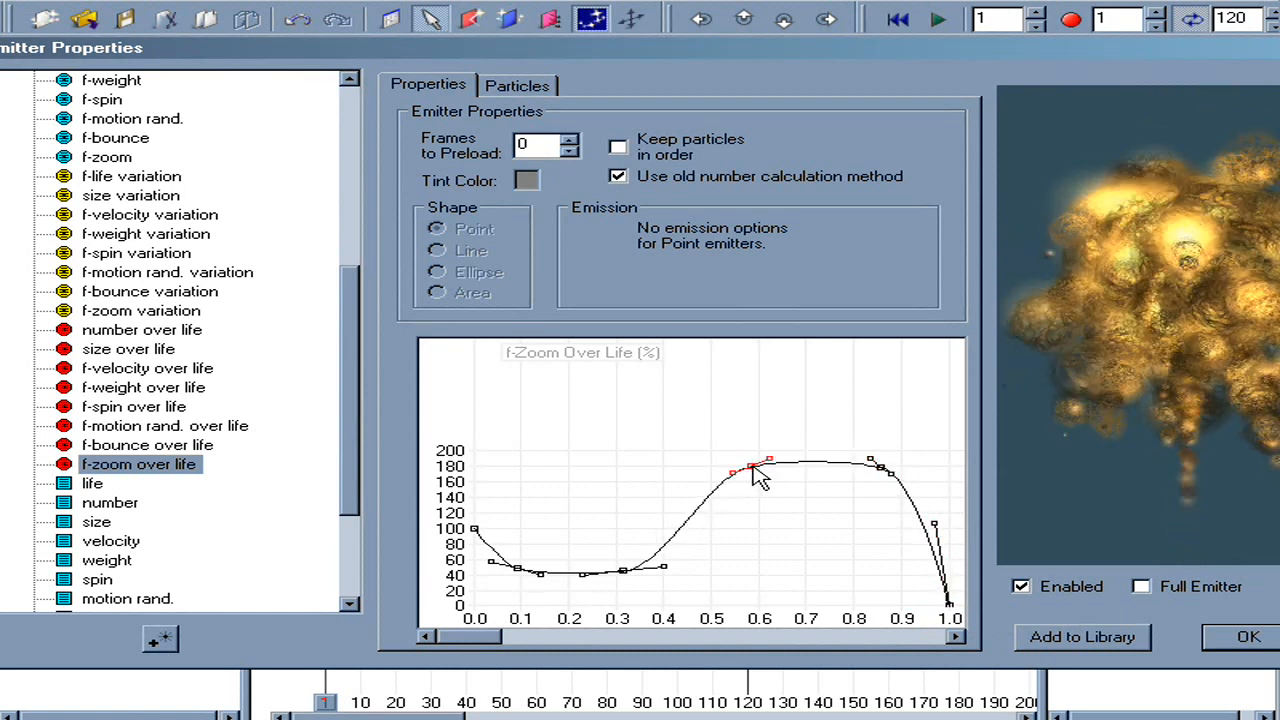
drag(760, 478, 763, 491)
drag(882, 468, 864, 494)
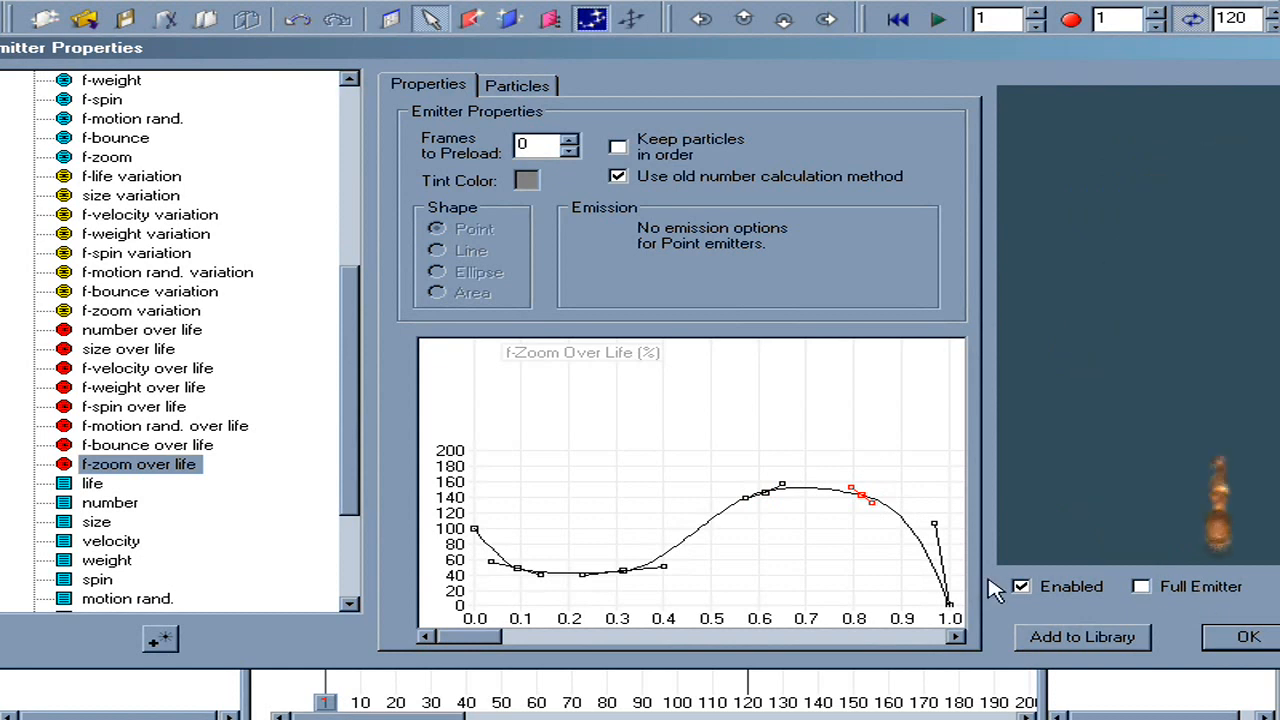
Step: Set the nested emitter's f-zoom to 76
click(106, 157)
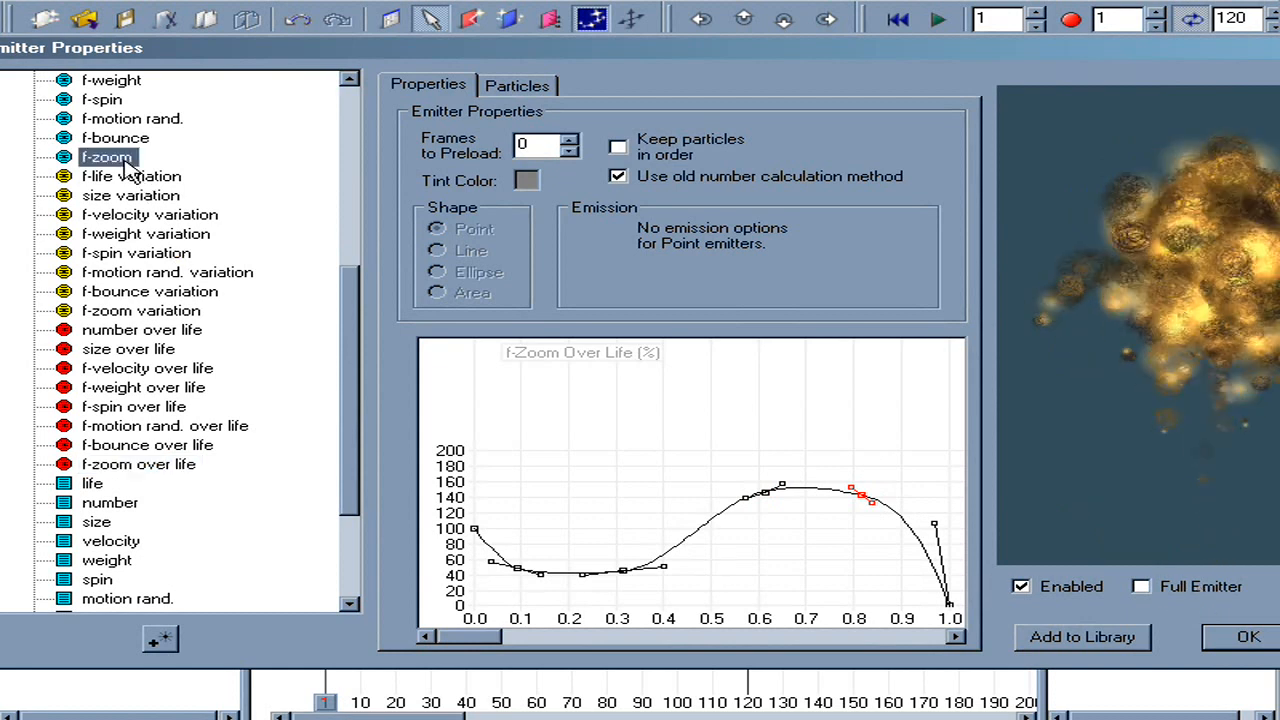
drag(480, 460, 443, 485)
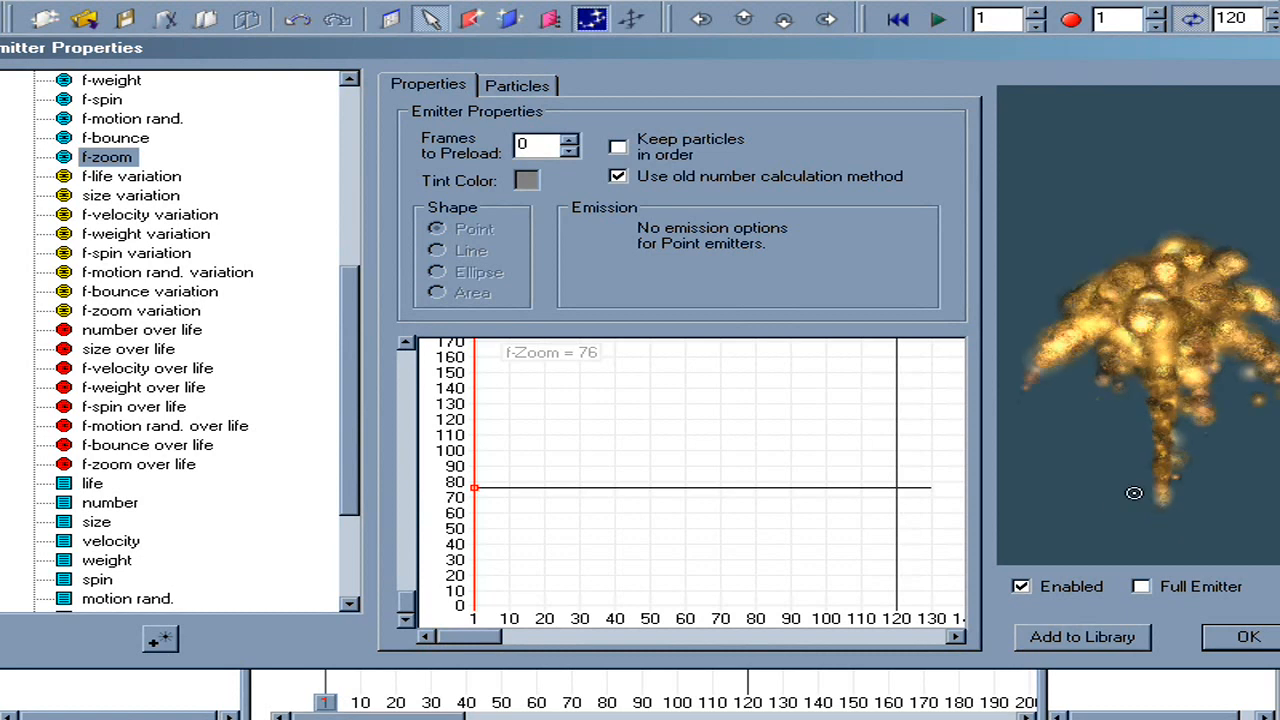
click(1161, 533)
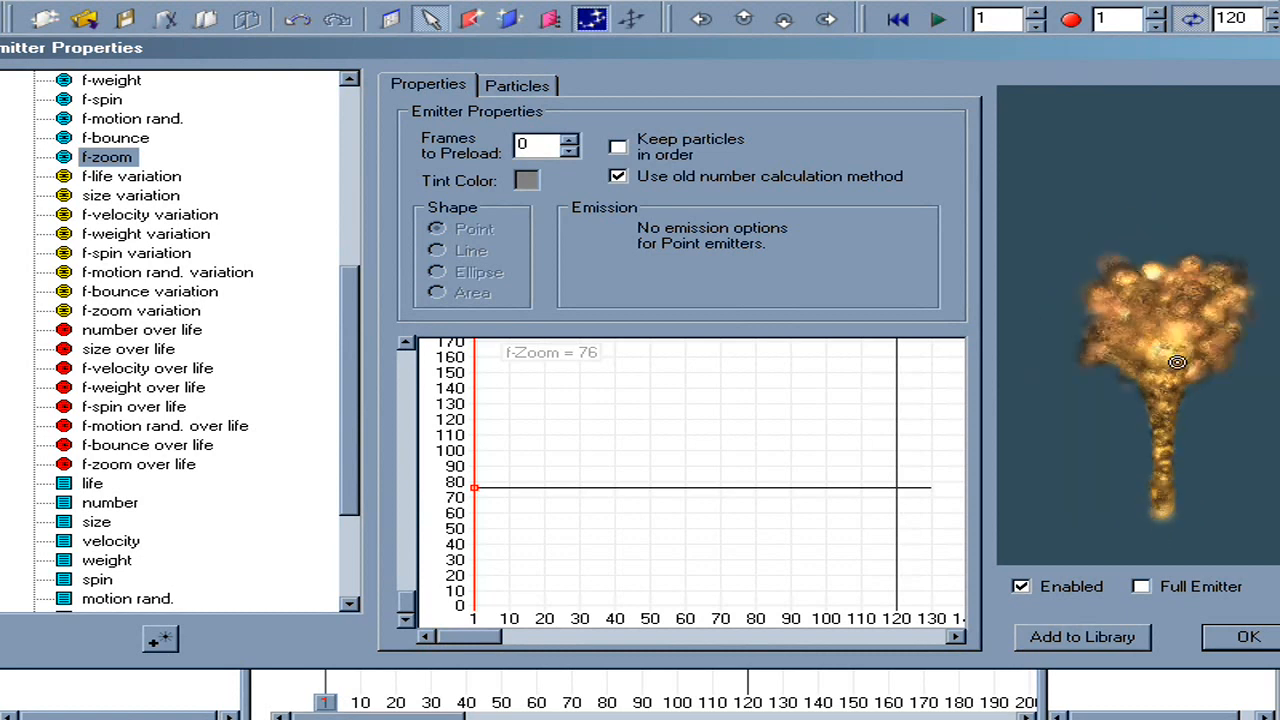
Step: Set the nested emitter's tint strength to 100%
scroll(366, 571, down, 3)
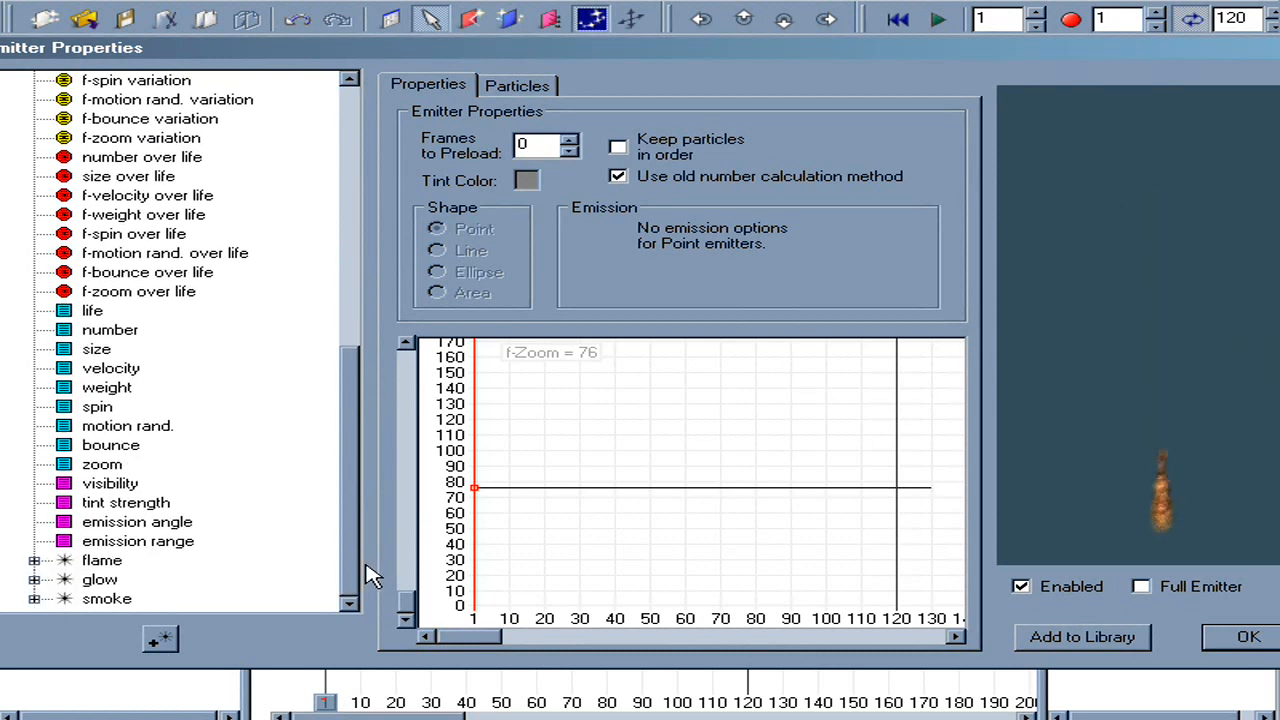
click(113, 510)
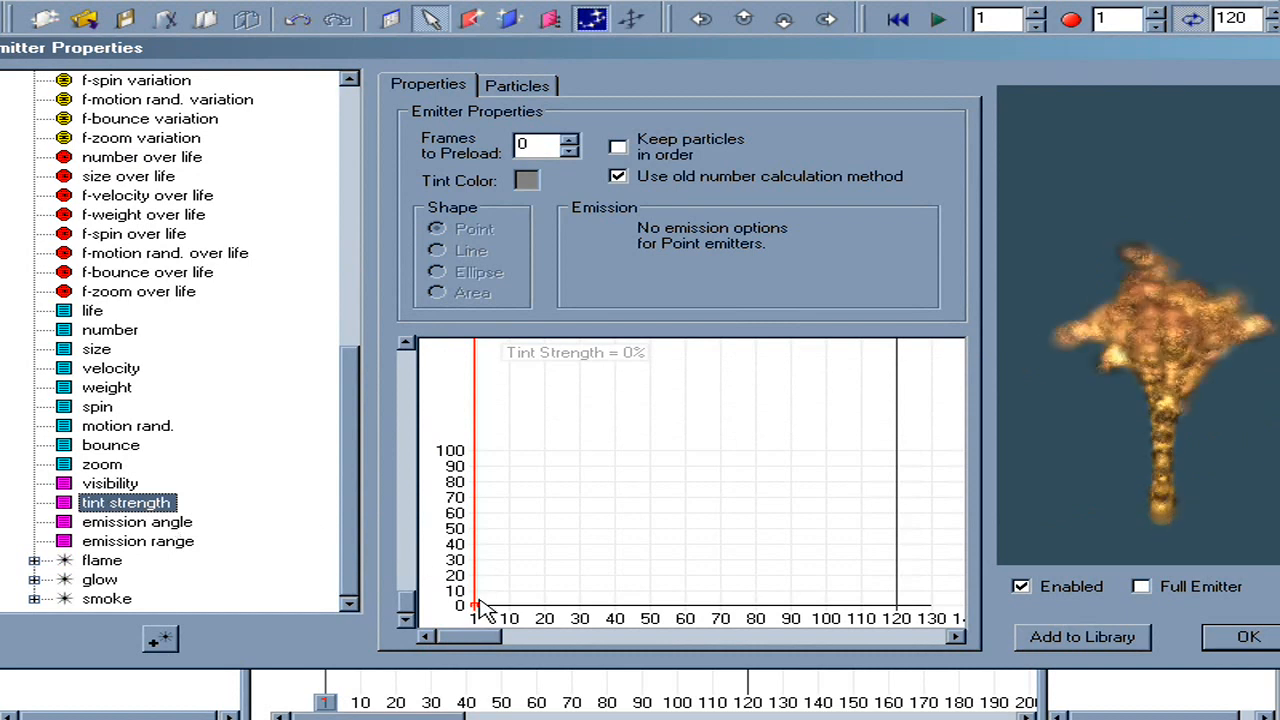
drag(476, 606, 443, 400)
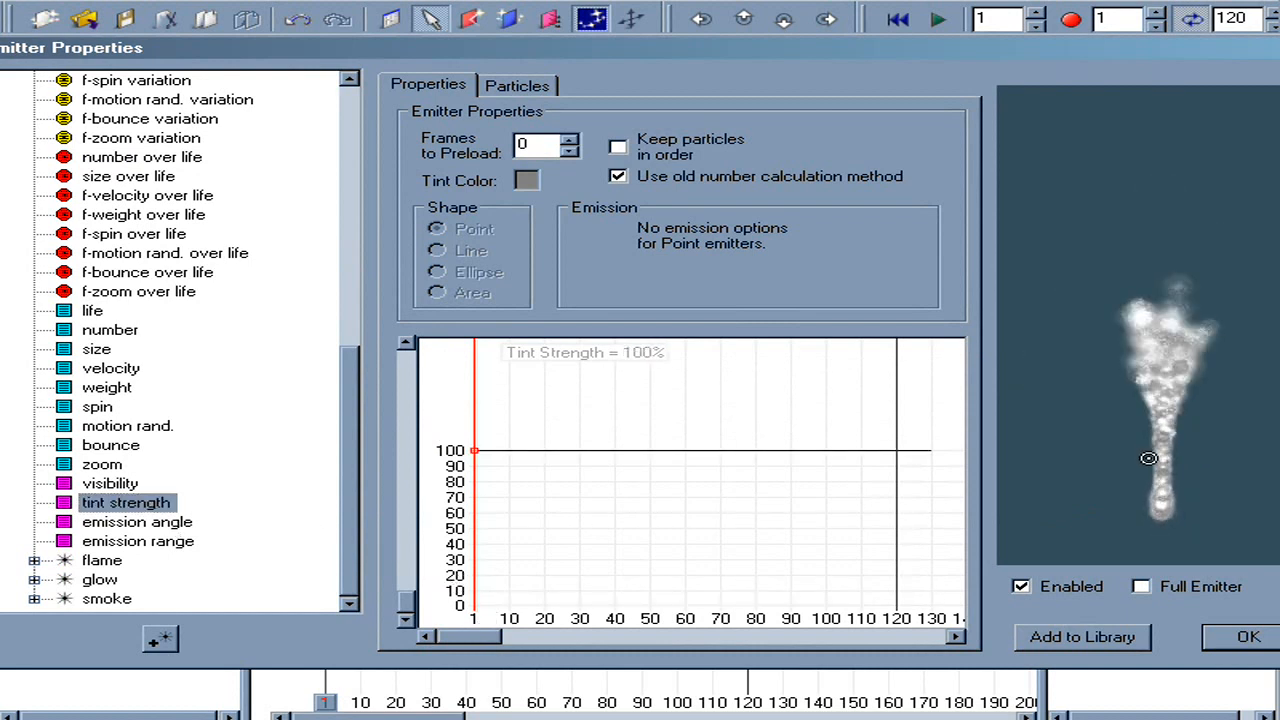
Step: Keyframe the super emitter's tint strength at 0% from frame 1 to about frame 31, rising to about 48% at frame 50
drag(354, 434, 346, 166)
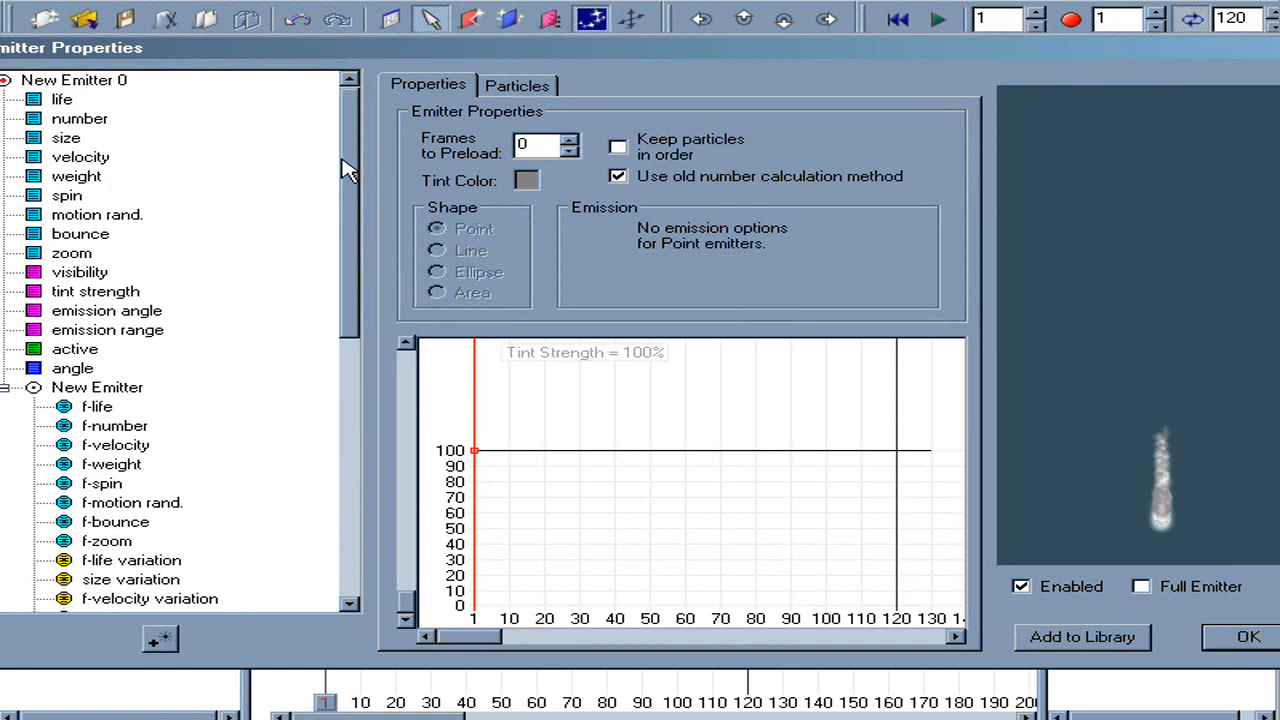
click(8, 388)
click(110, 294)
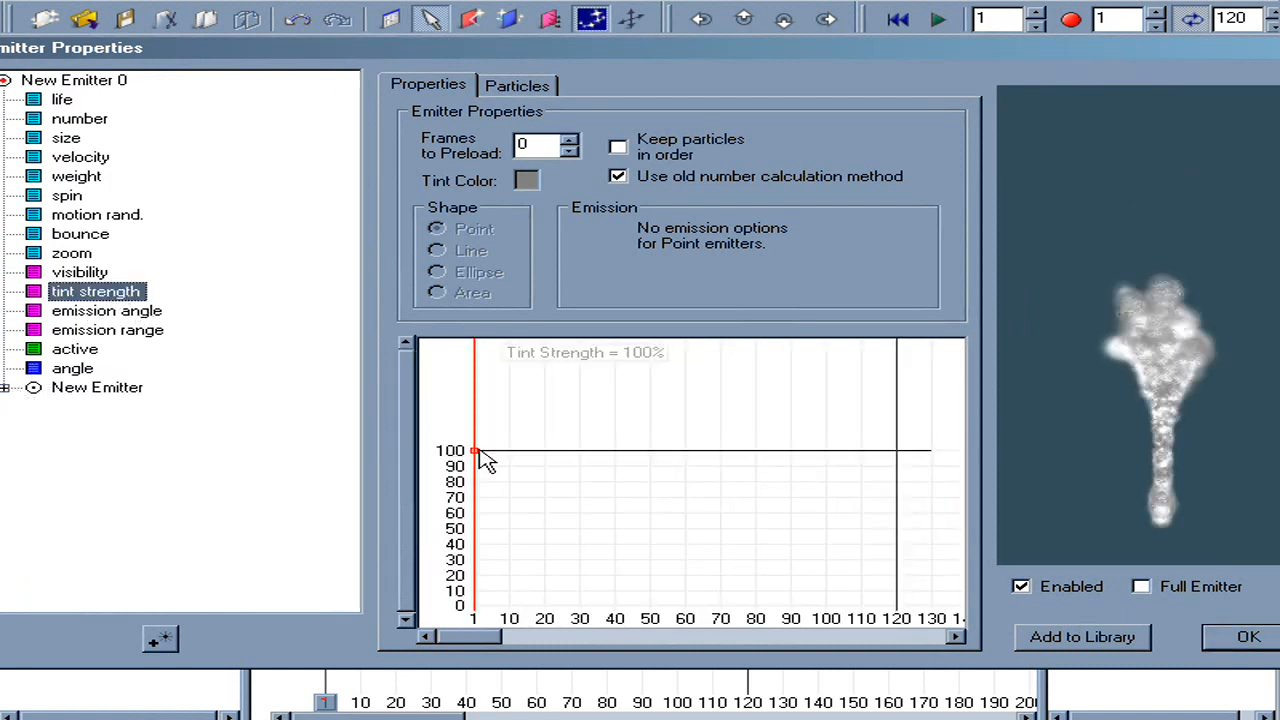
drag(477, 453, 450, 618)
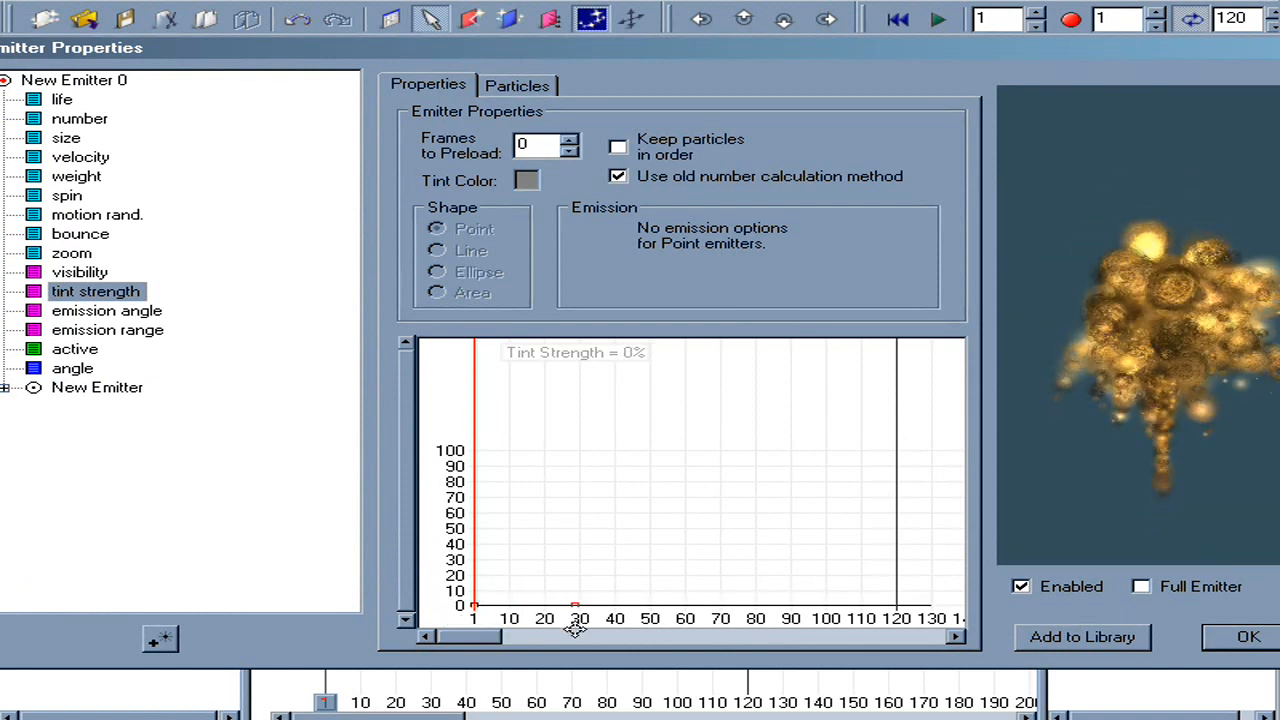
drag(648, 610, 650, 530)
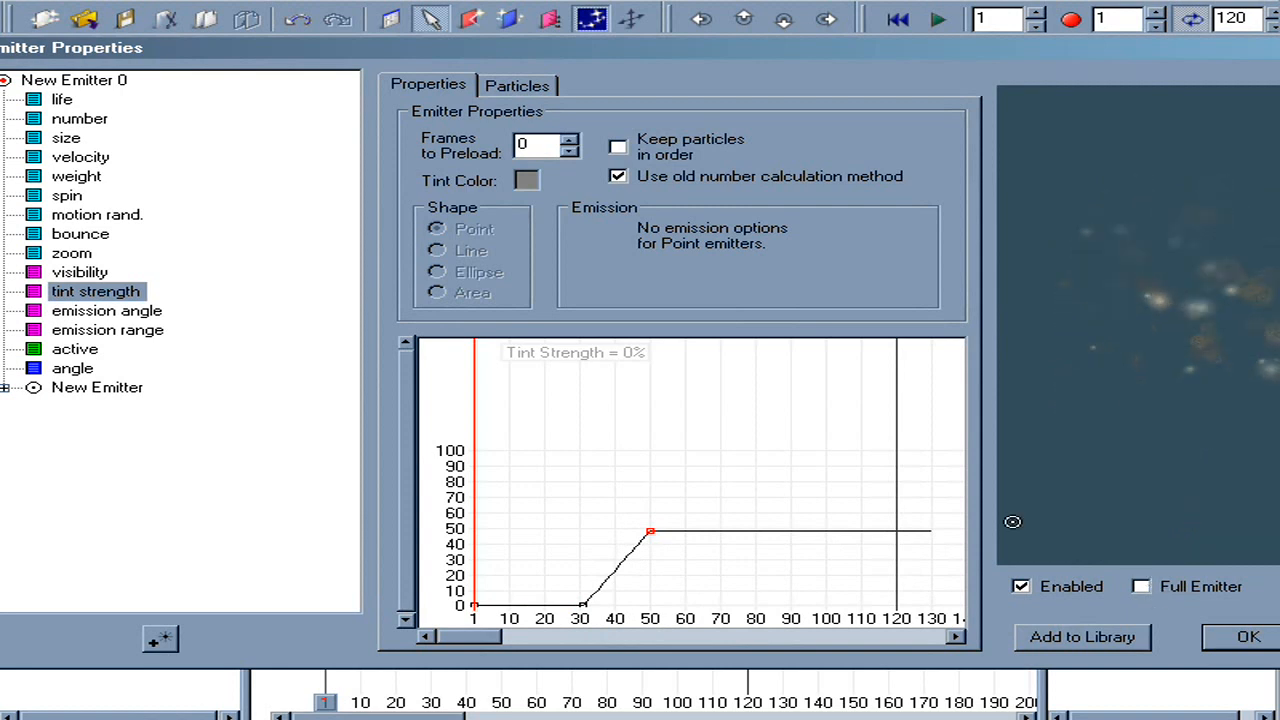
Step: Set the tint color to dark red (RGB 120, 39, 39) and raise the frame 50 tint strength to about 60%
click(527, 180)
drag(478, 340, 418, 331)
drag(677, 360, 678, 352)
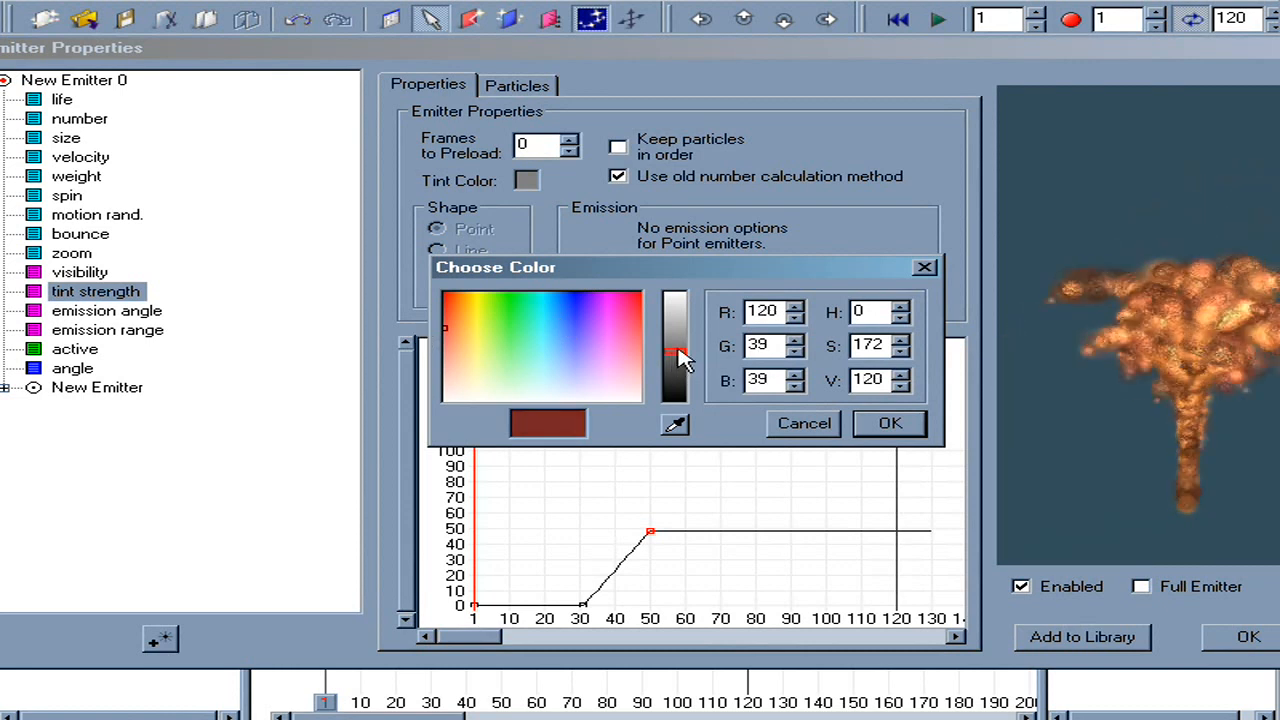
click(889, 425)
drag(650, 531, 648, 513)
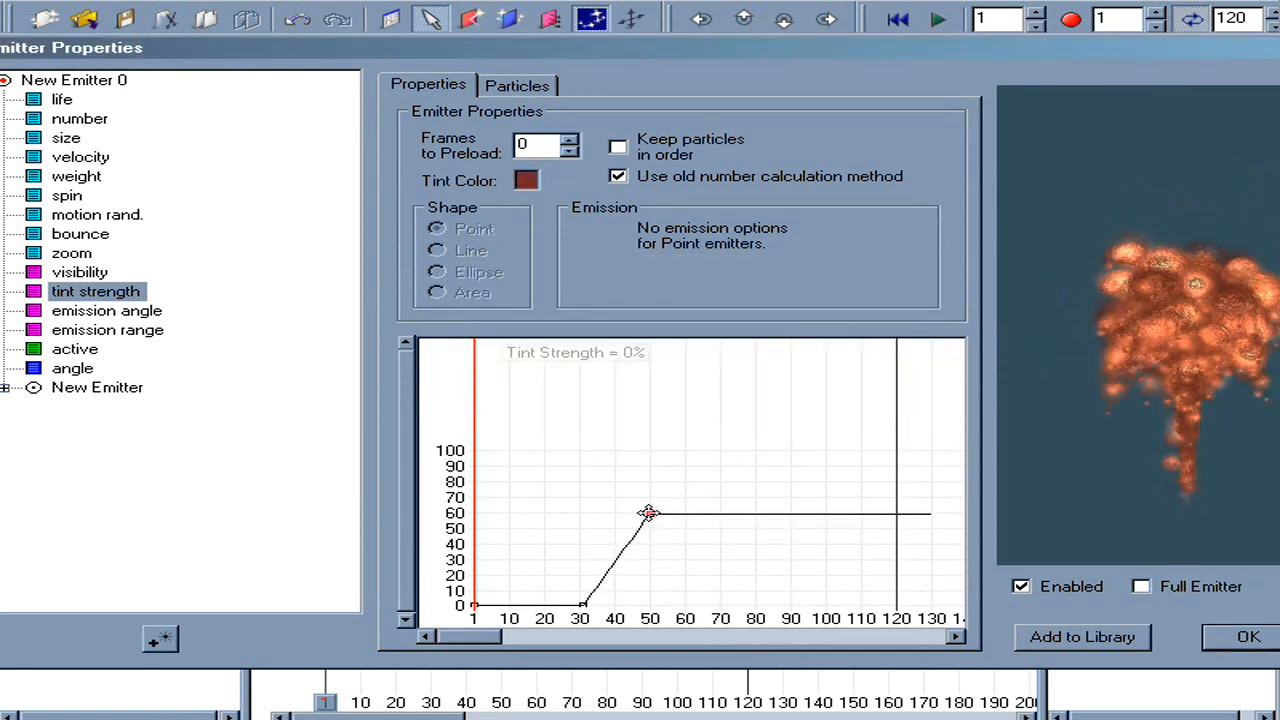